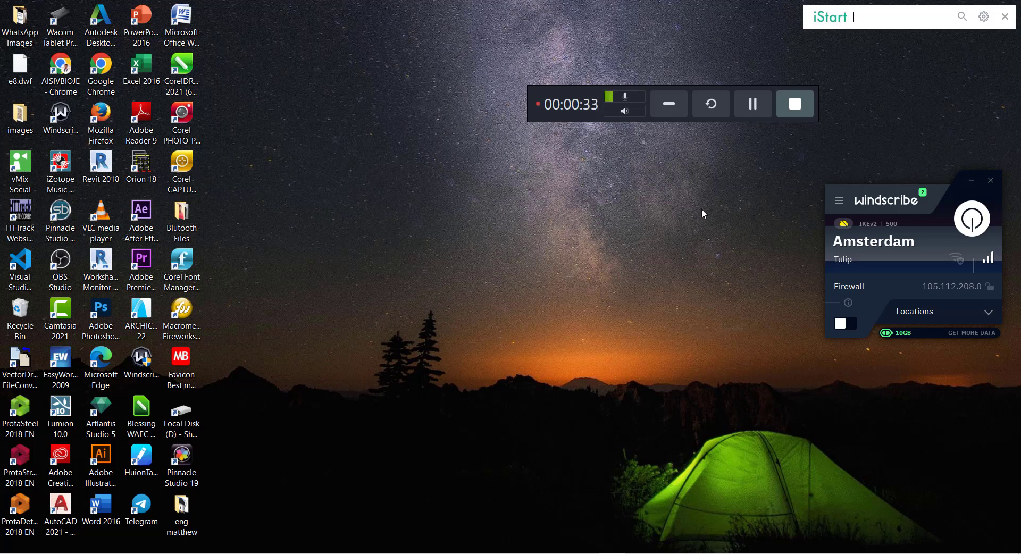
pyautogui.click(669, 103)
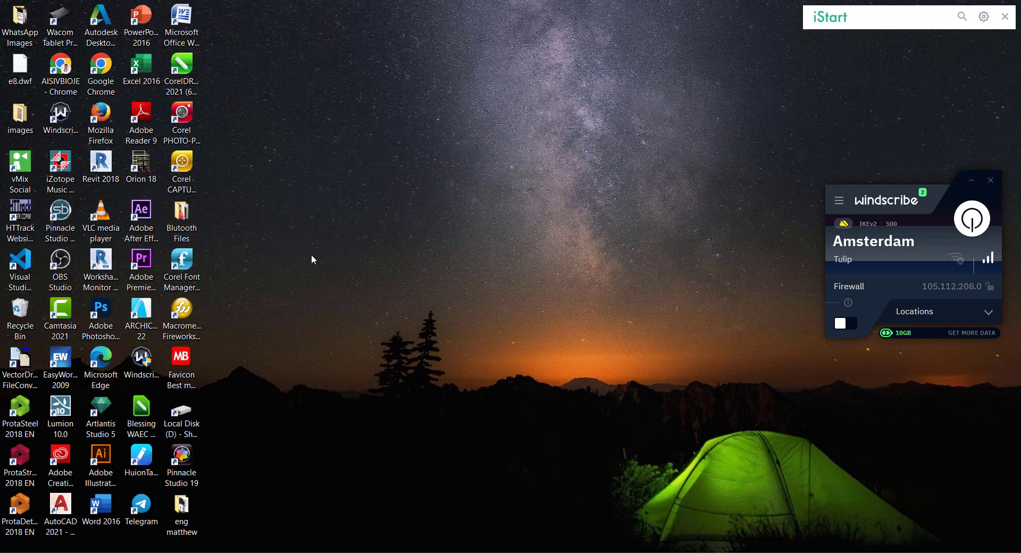
pyautogui.rightClick(395, 104)
pyautogui.click(409, 141)
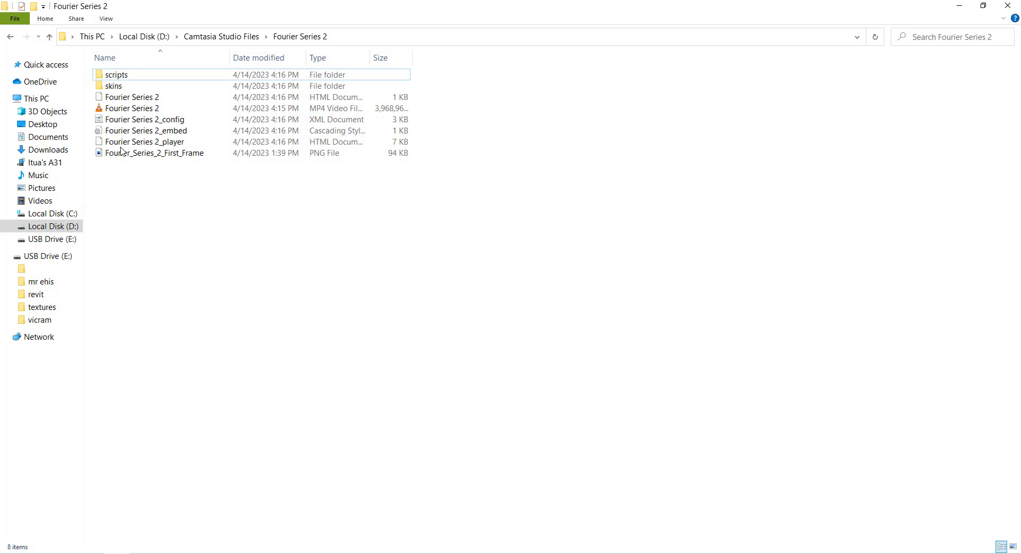
# Open the client's job folder on USB Drive (E:) in the file explorer
pyautogui.click(37, 98)
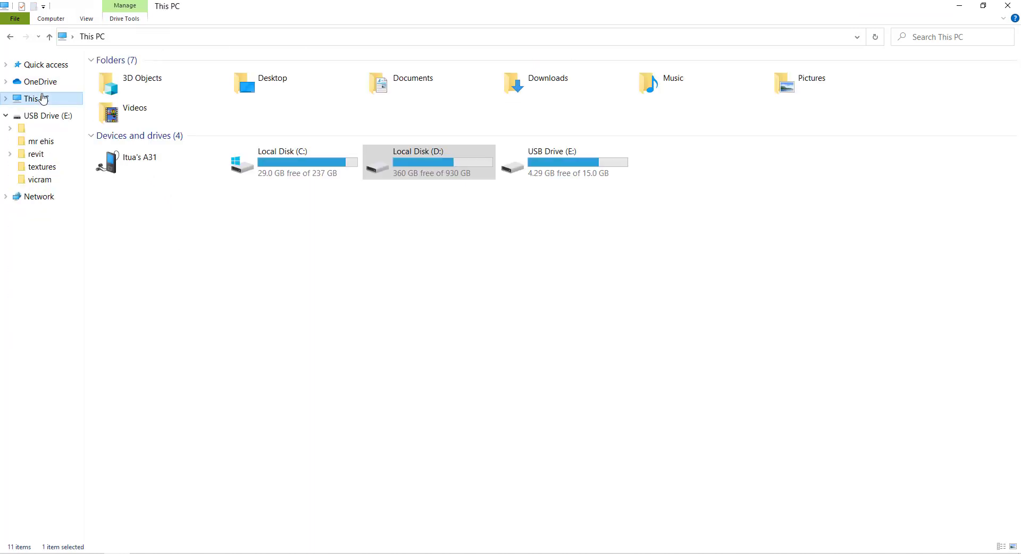
pyautogui.doubleClick(559, 169)
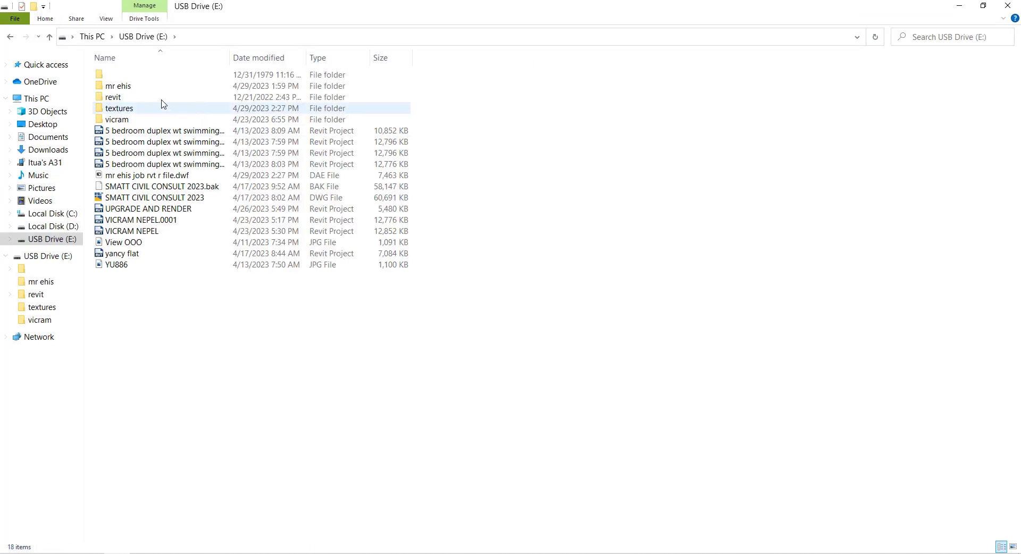
pyautogui.doubleClick(117, 87)
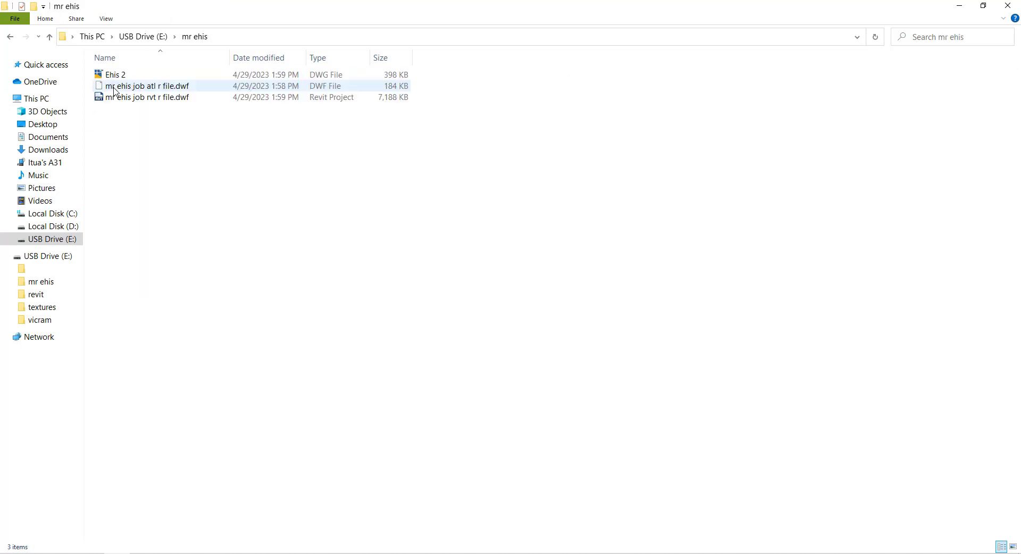
pyautogui.click(162, 102)
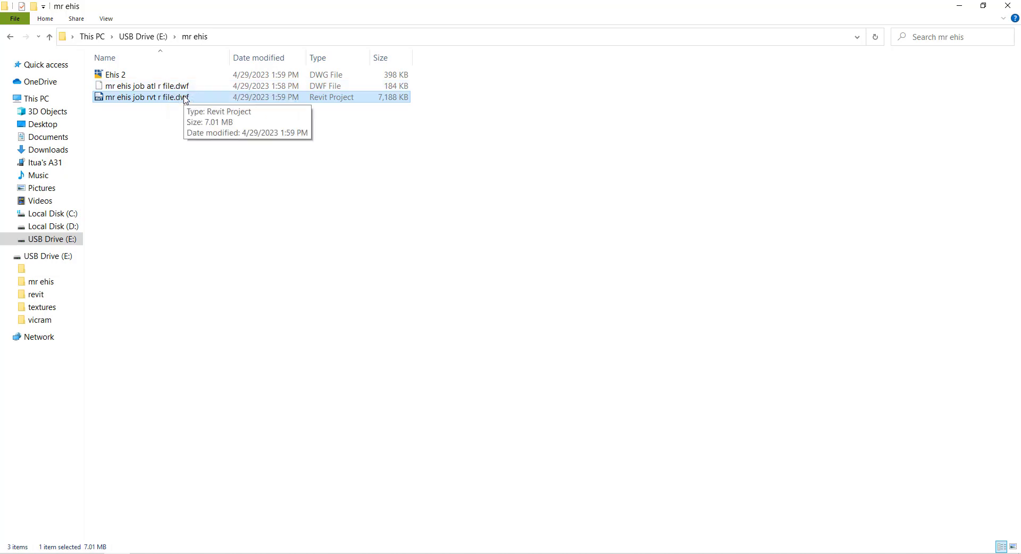
pyautogui.click(186, 100)
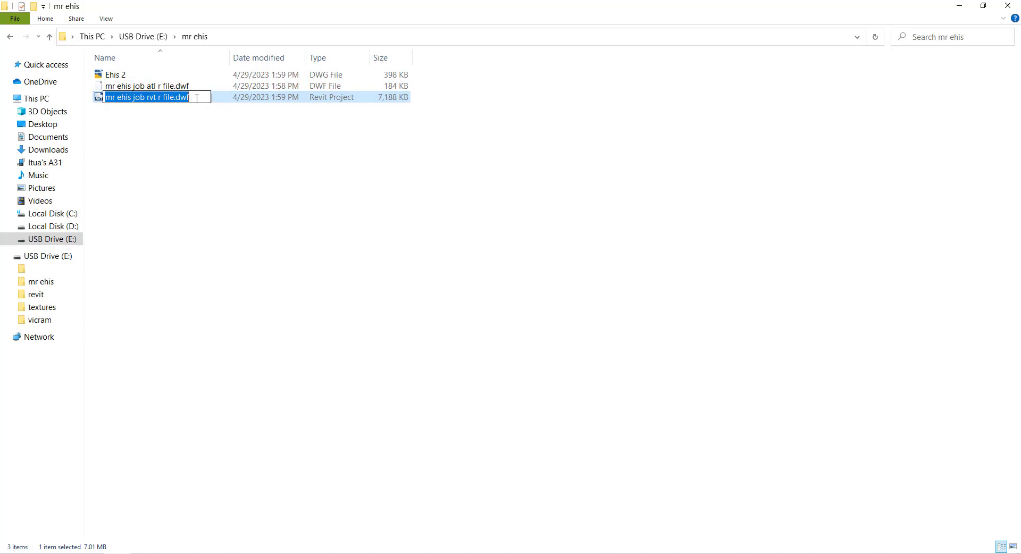
pyautogui.doubleClick(222, 102)
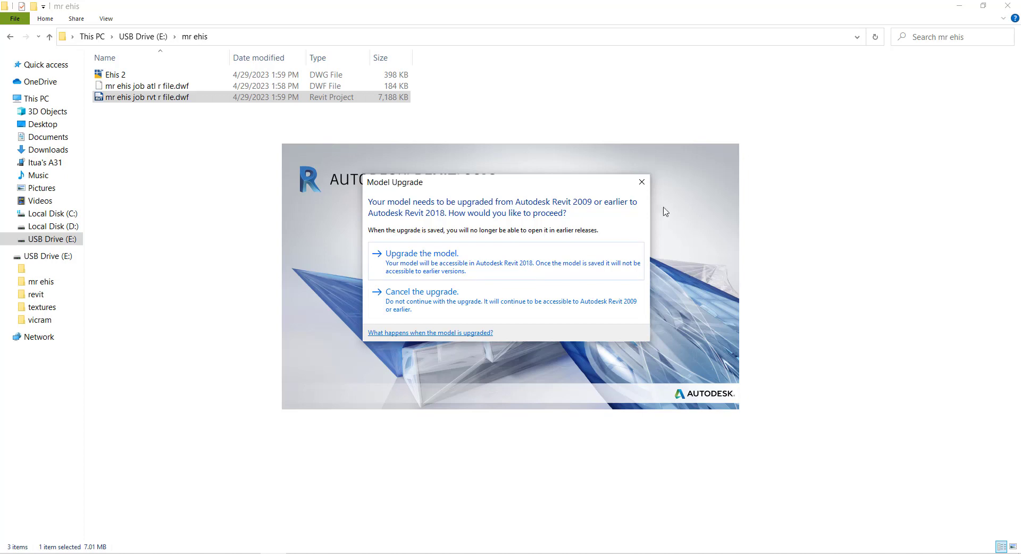
pyautogui.click(646, 187)
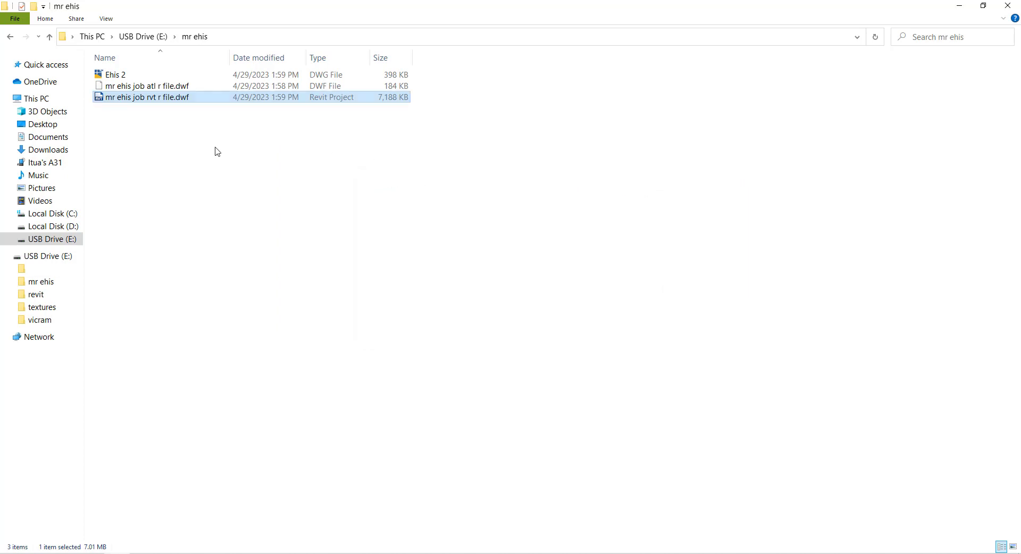
# Copy the Revit project file from the USB drive's job folder to the desktop
pyautogui.rightClick(169, 106)
pyautogui.click(150, 149)
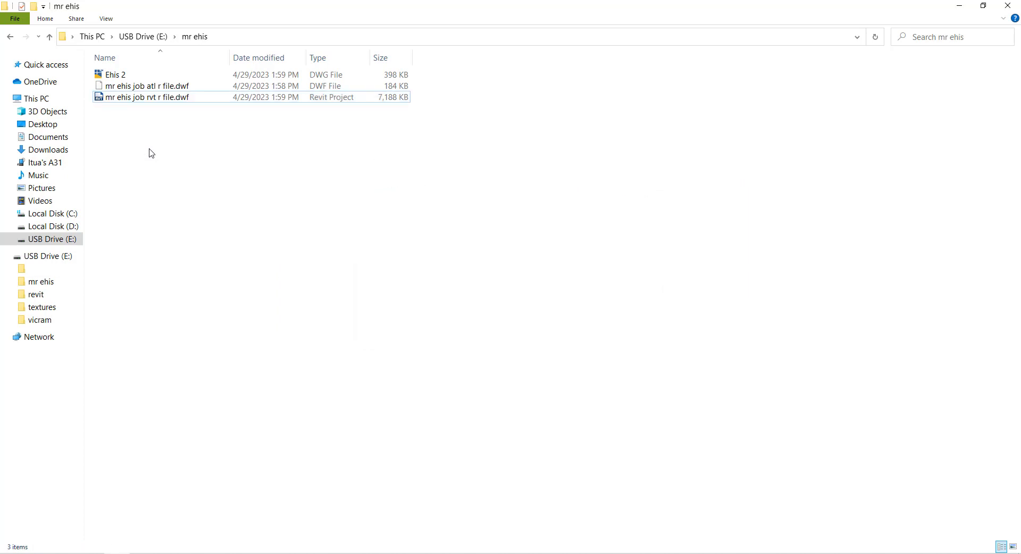
pyautogui.click(161, 103)
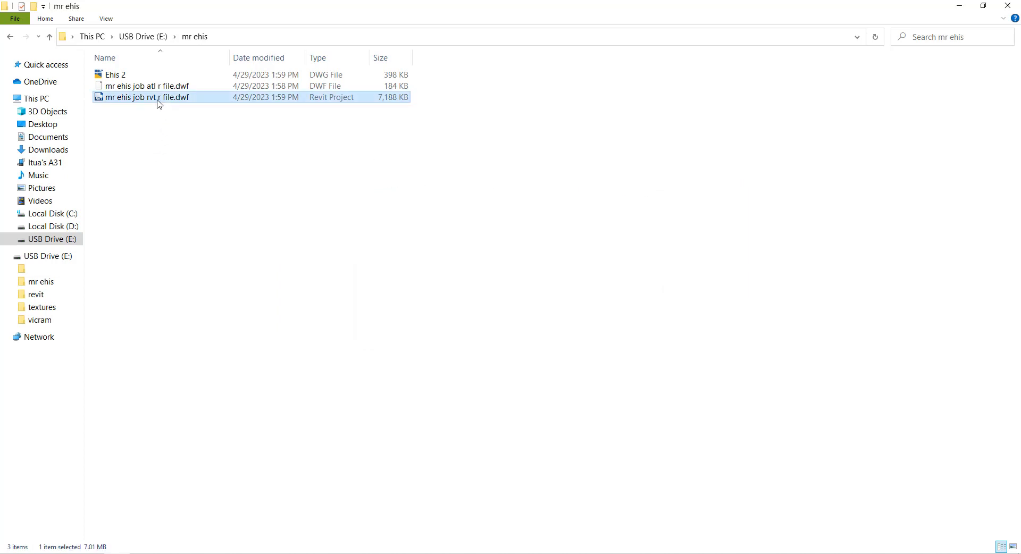
pyautogui.rightClick(159, 104)
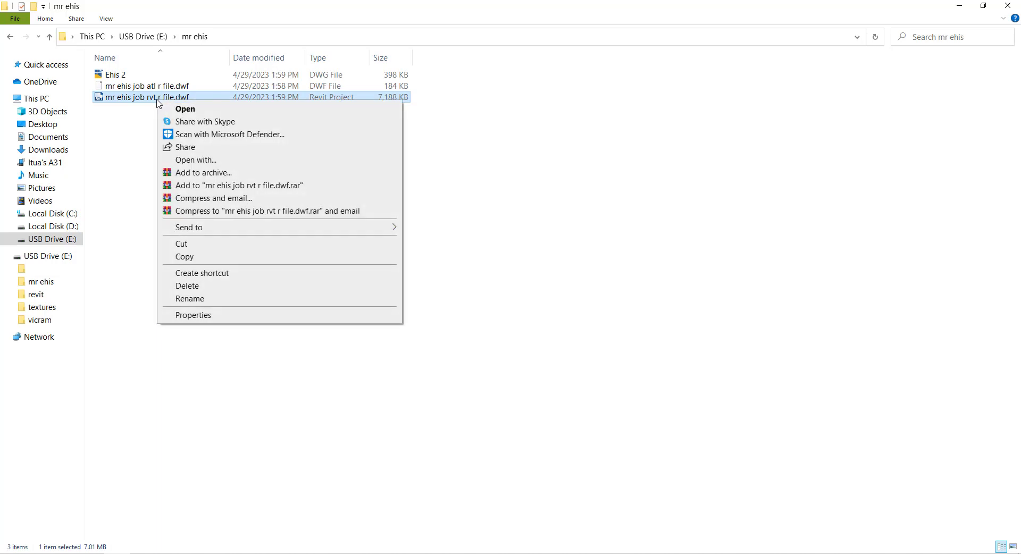
pyautogui.click(184, 257)
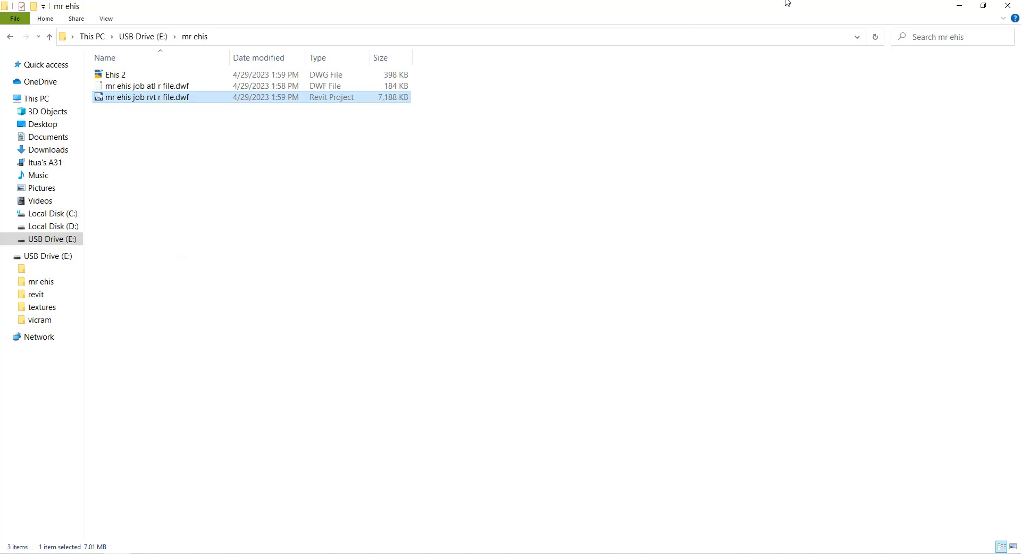
pyautogui.click(959, 5)
pyautogui.rightClick(462, 107)
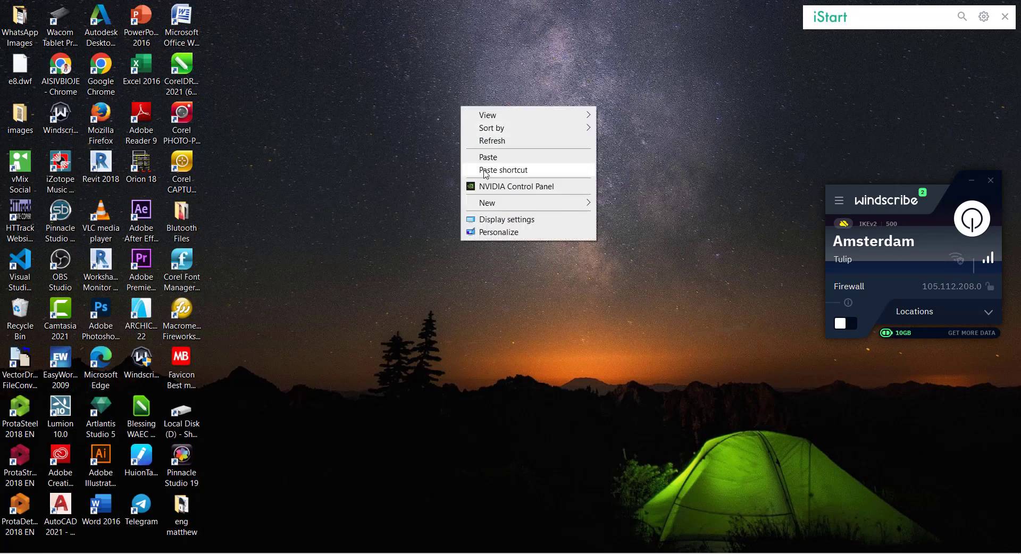
pyautogui.click(489, 158)
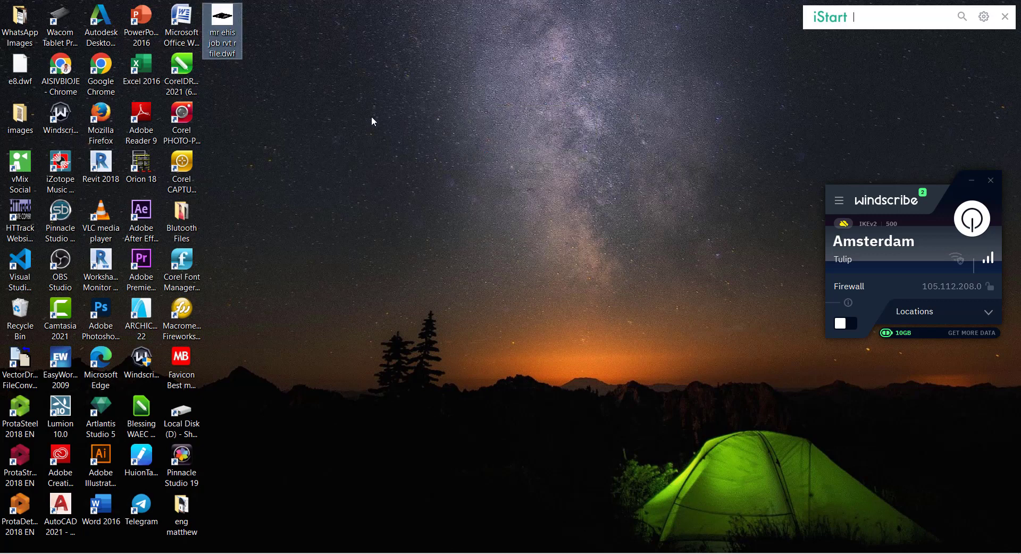
# Open the desktop copy of the project with Autodesk Revit and upgrade the model to Revit 2018
pyautogui.rightClick(234, 22)
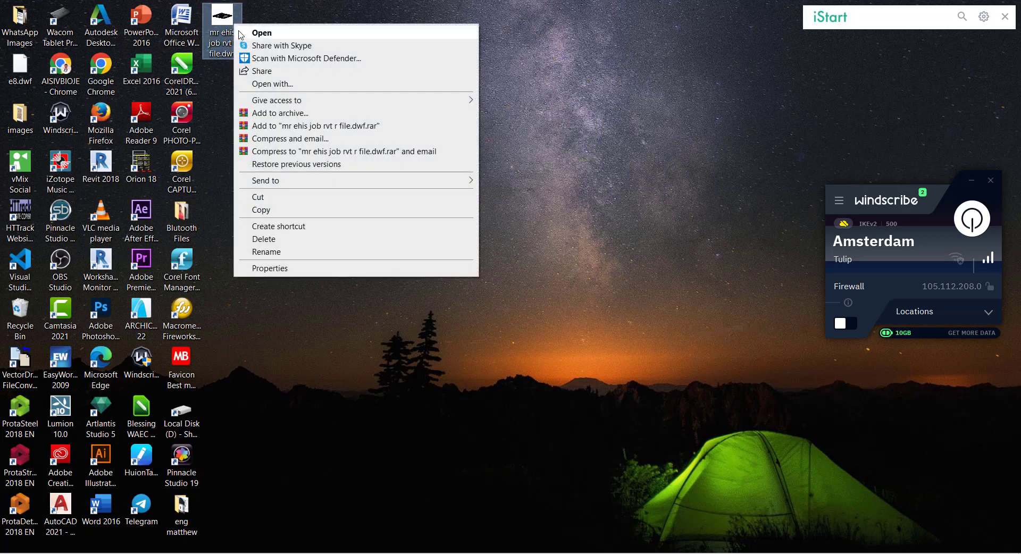
pyautogui.click(279, 84)
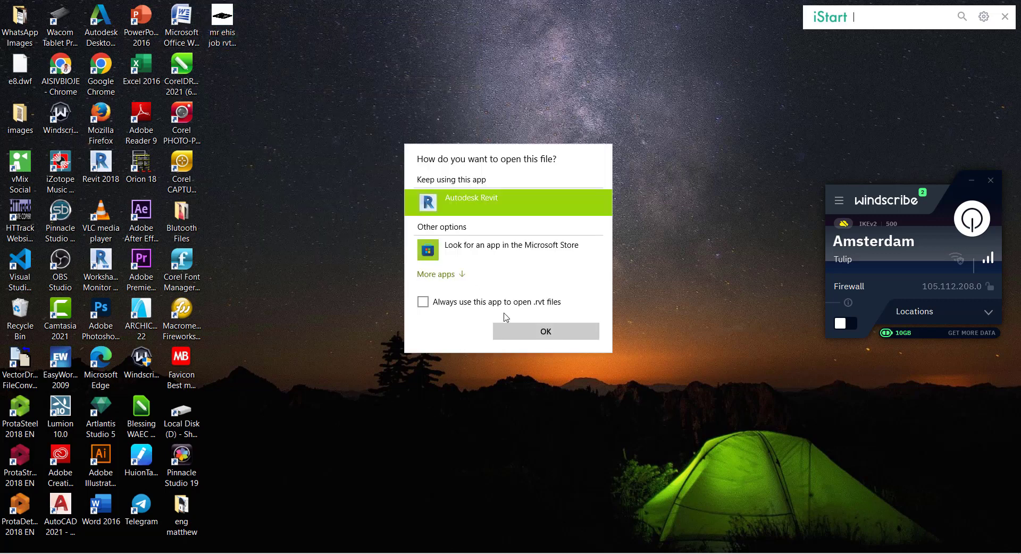
pyautogui.click(529, 329)
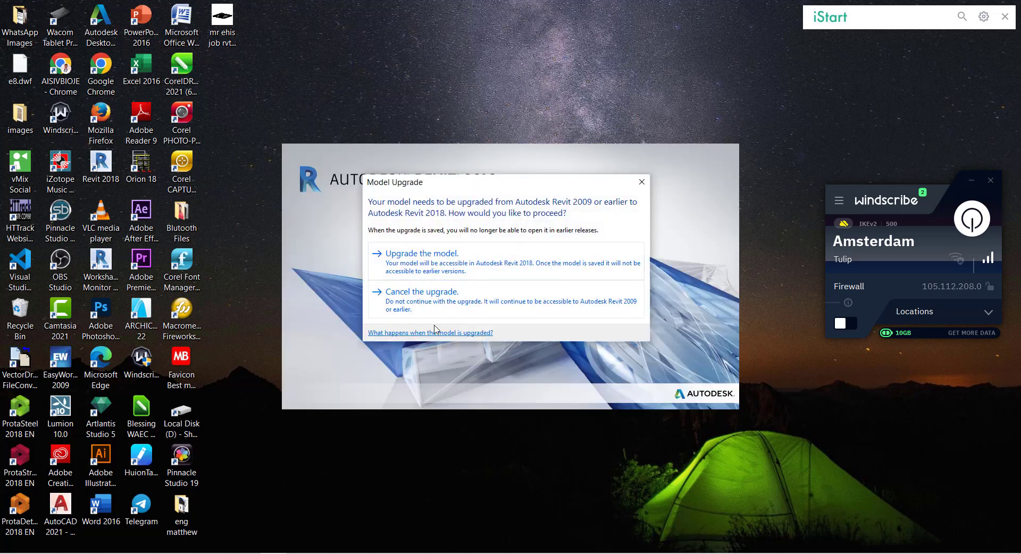
pyautogui.click(431, 259)
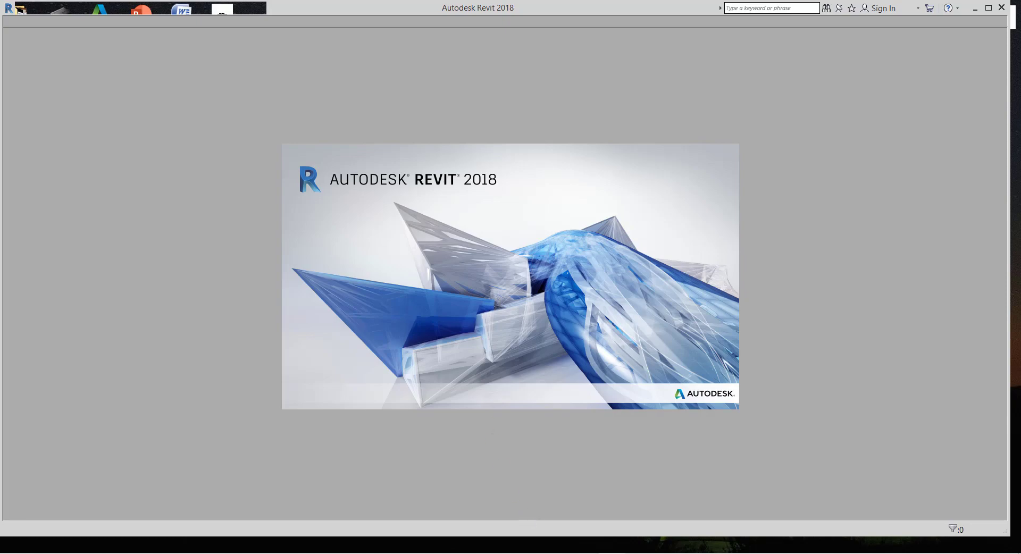
pyautogui.moveTo(612, 543)
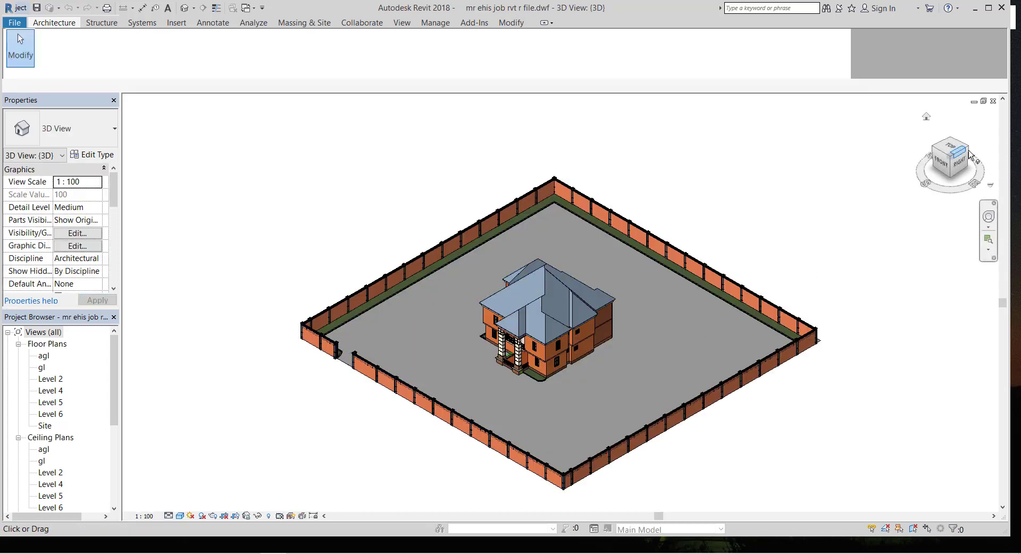
# Examine the house's entrance porch, columns, railings and planters from the front-right corner in the 3D view
pyautogui.moveTo(964, 162)
pyautogui.mouseDown()
pyautogui.moveTo(972, 126)
pyautogui.moveTo(987, 133)
pyautogui.moveTo(996, 122)
pyautogui.moveTo(960, 152)
pyautogui.mouseUp()
pyautogui.keyDown('shift'); pyautogui.moveTo(552, 404); pyautogui.dragTo(552, 372, button='middle'); pyautogui.keyUp('shift')
pyautogui.scroll(6, 487, 361)
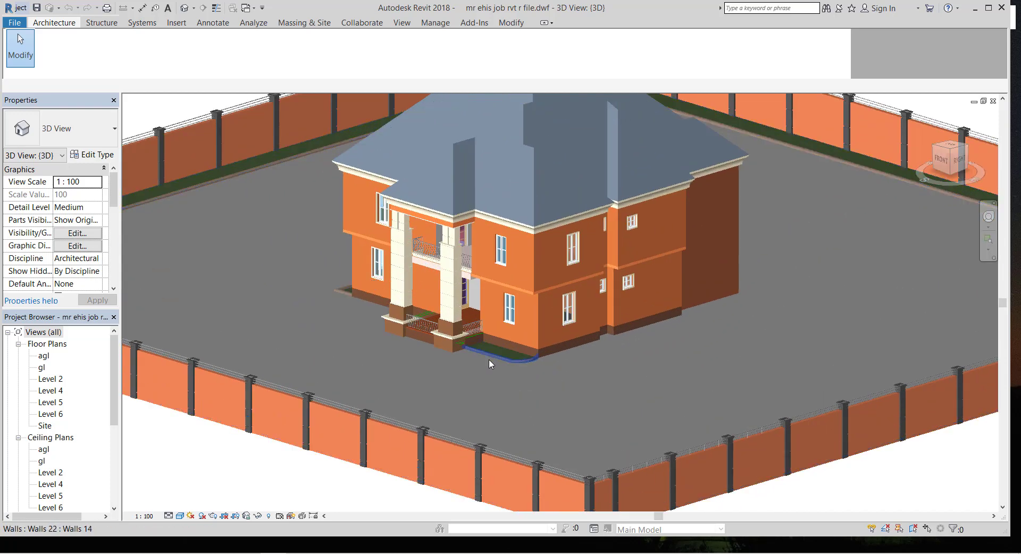
pyautogui.scroll(-4, 573, 440)
pyautogui.scroll(5, 568, 439)
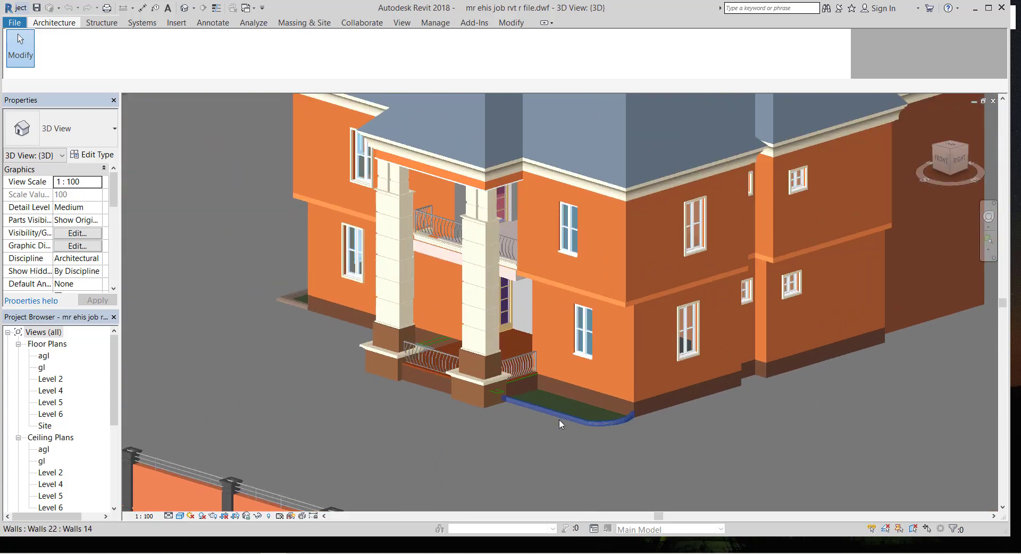
pyautogui.scroll(4, 431, 317)
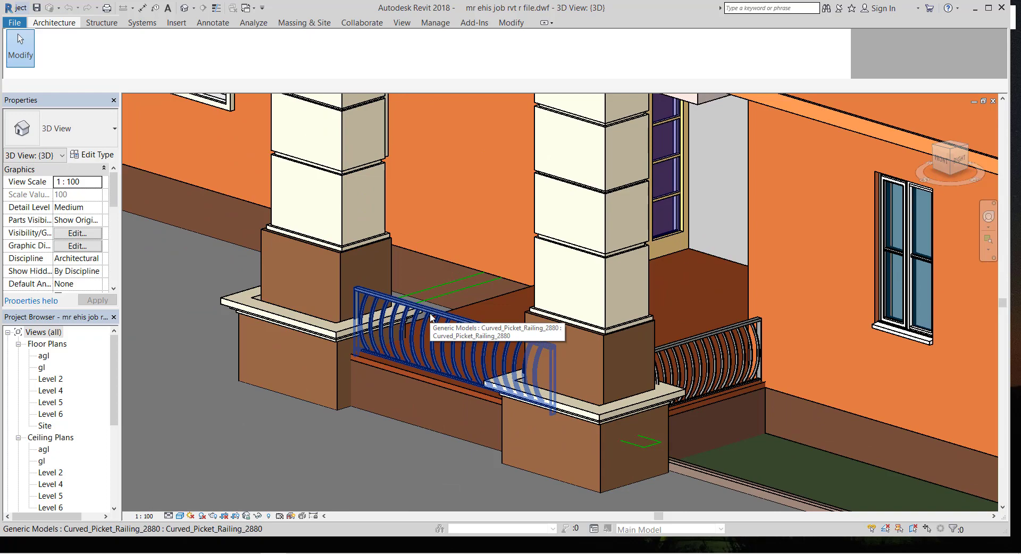
pyautogui.scroll(-8, 436, 394)
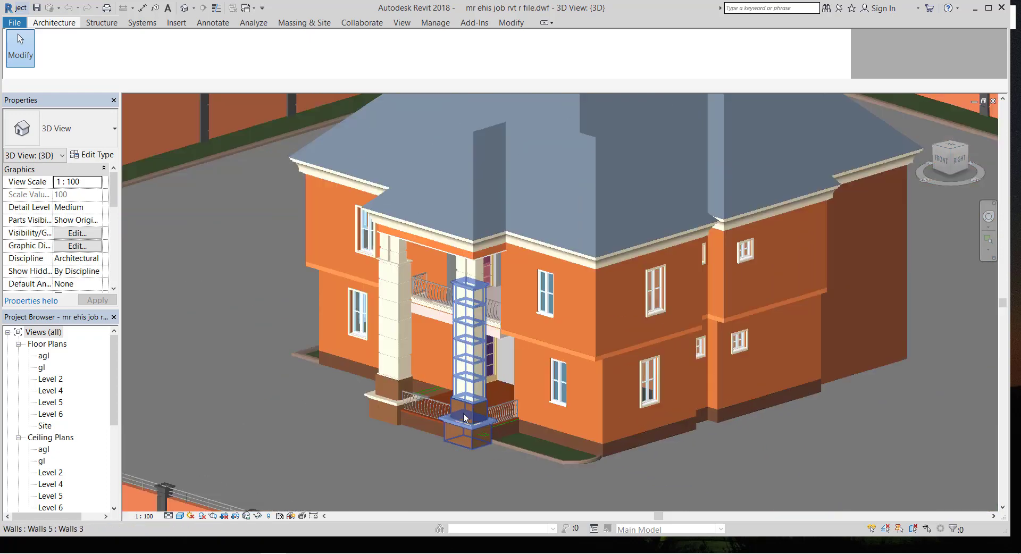
pyautogui.scroll(-5, 373, 370)
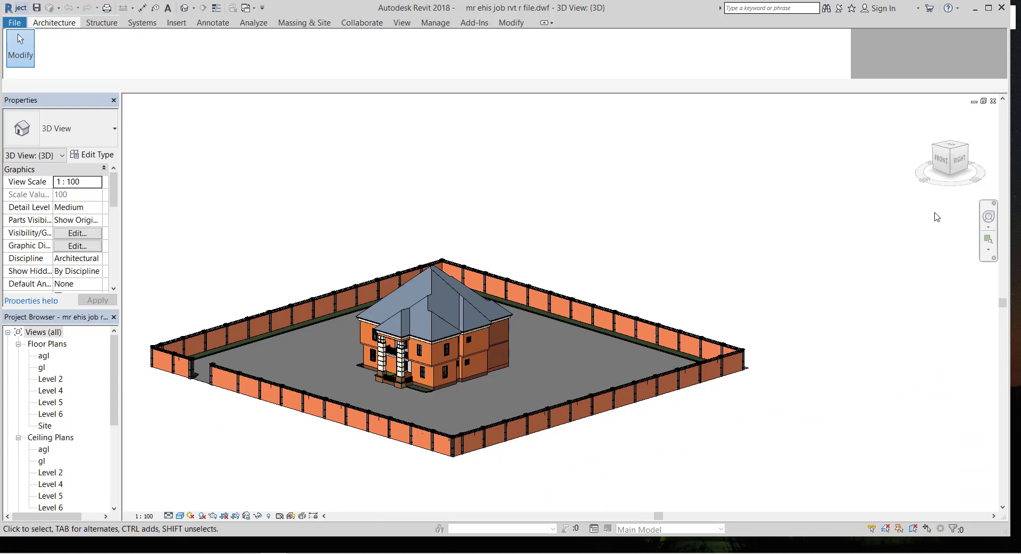
# Inspect the house's front facade, fence and gate opening from the front-left and front sides in 3D
pyautogui.moveTo(979, 175)
pyautogui.mouseDown()
pyautogui.moveTo(964, 155)
pyautogui.moveTo(980, 144)
pyautogui.mouseUp()
pyautogui.click(956, 157)
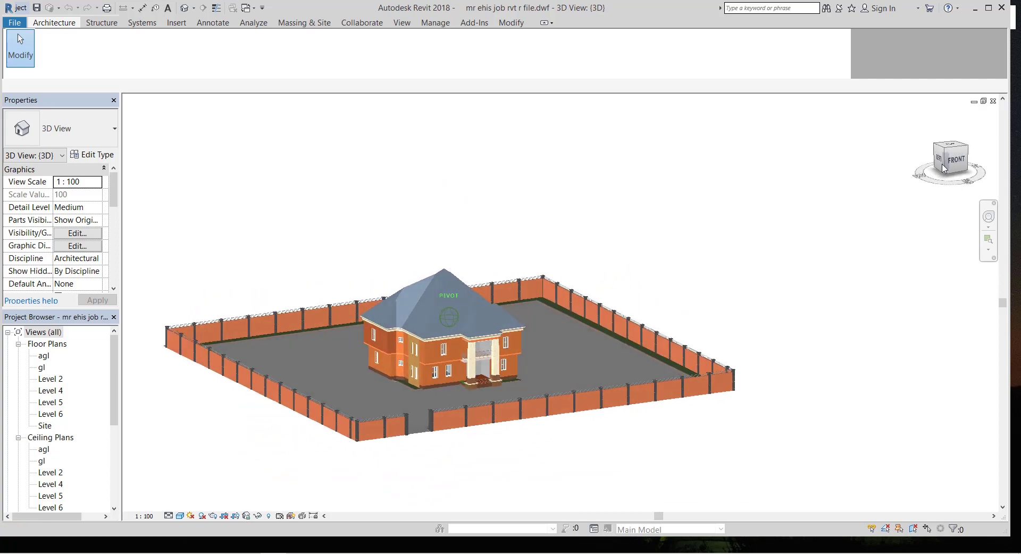
pyautogui.scroll(5, 399, 472)
pyautogui.scroll(4, 413, 335)
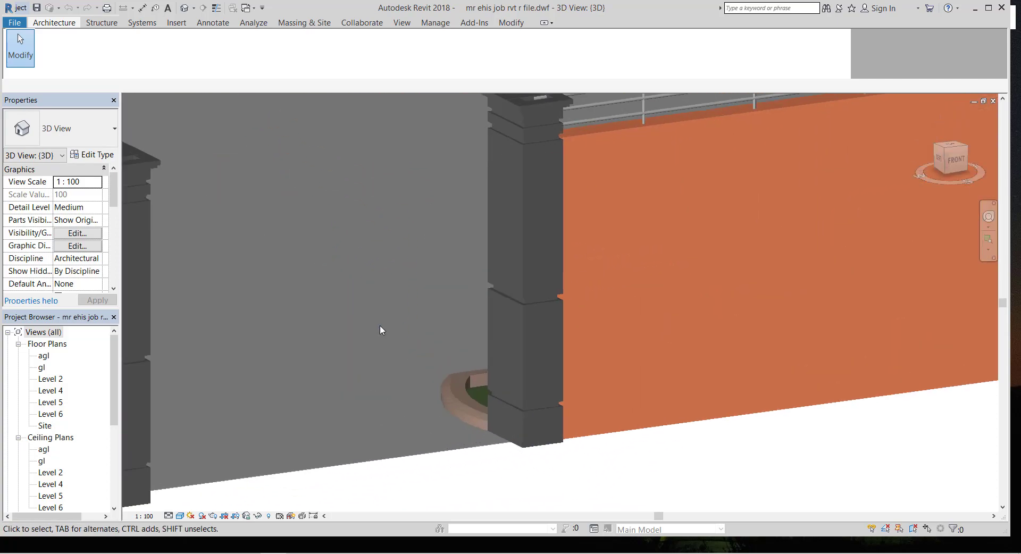
pyautogui.scroll(-8, 417, 461)
pyautogui.scroll(8, 374, 406)
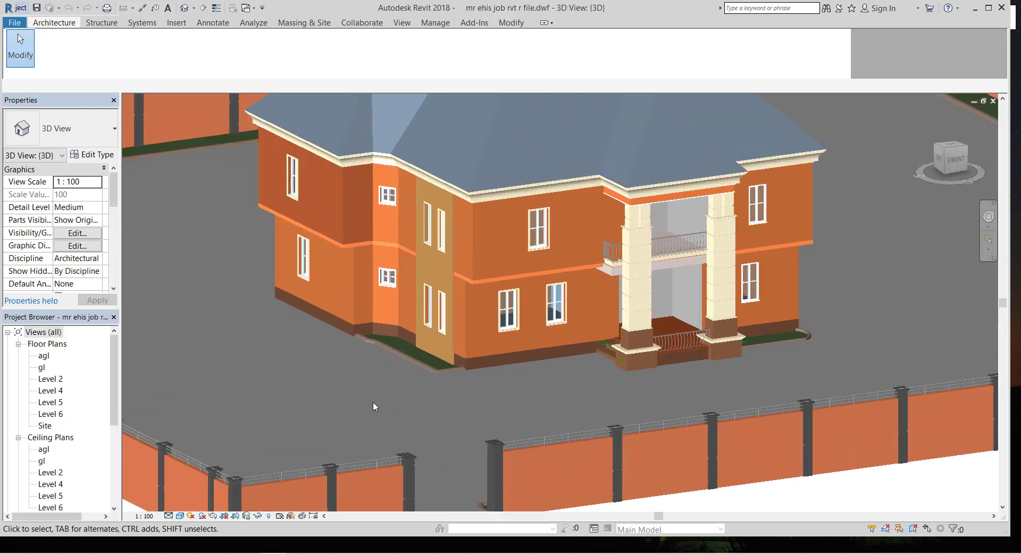
pyautogui.scroll(-8, 480, 376)
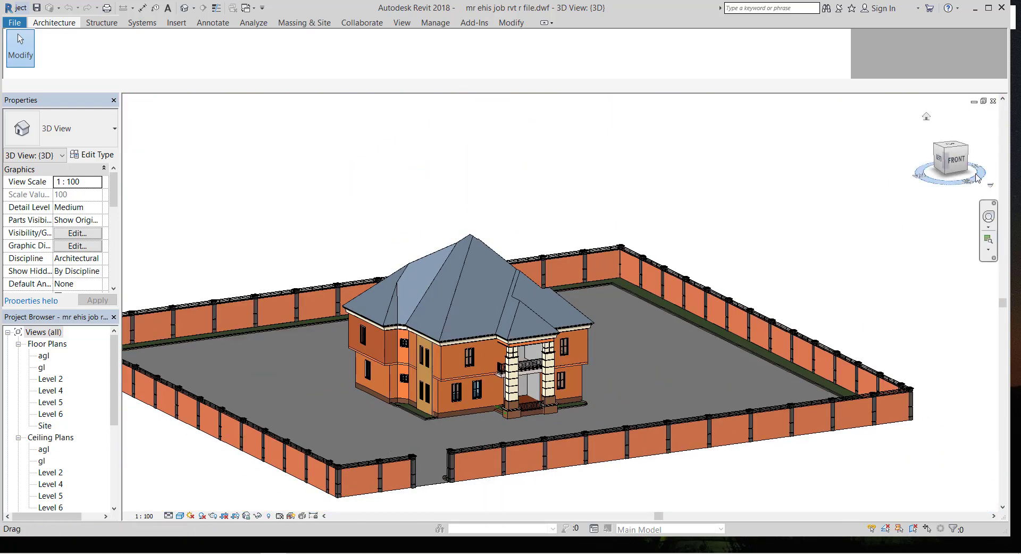
pyautogui.moveTo(964, 166); pyautogui.dragTo(920, 163)
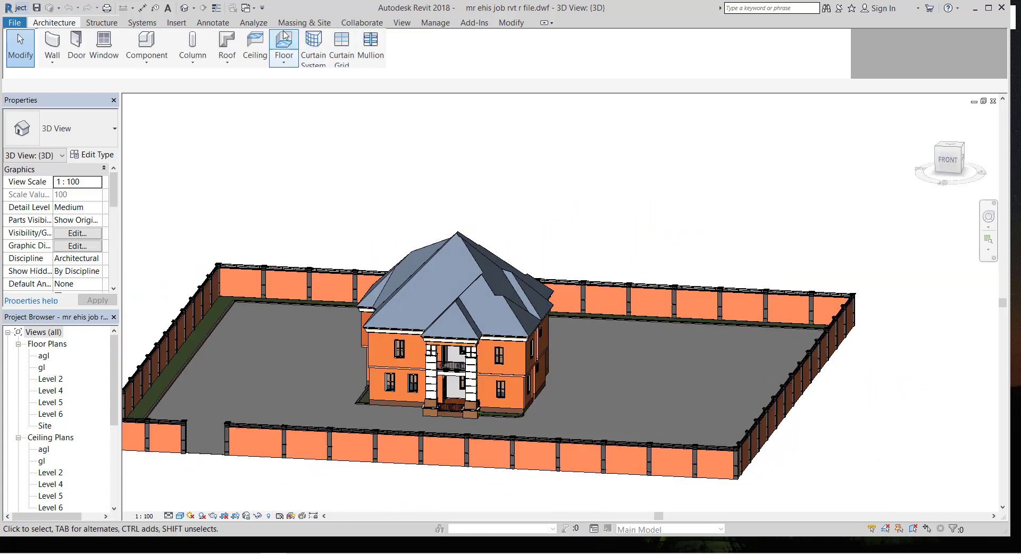
pyautogui.scroll(-2, 540, 265)
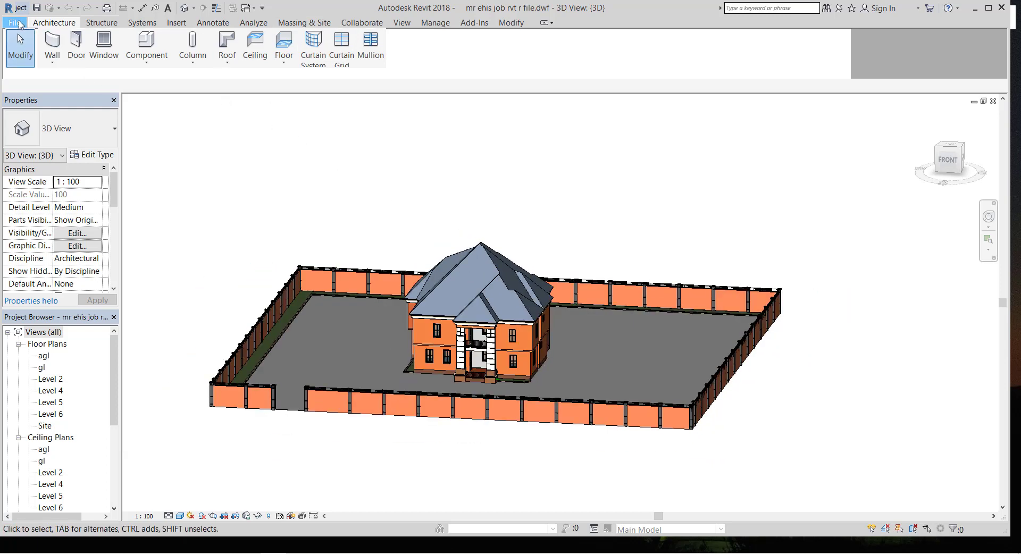
# Review the export formats available for the open 3D model without exporting anything
pyautogui.click(13, 22)
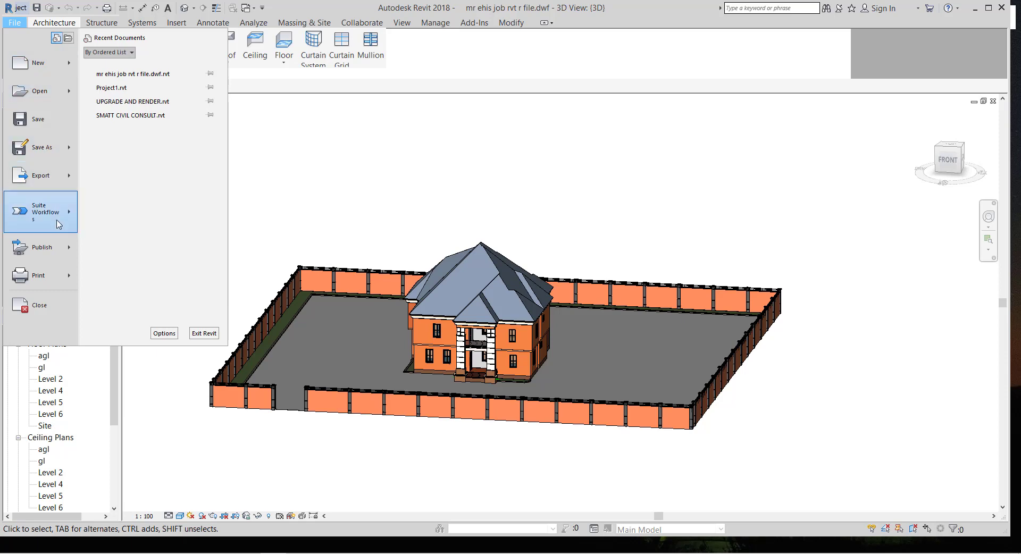
pyautogui.moveTo(67, 184)
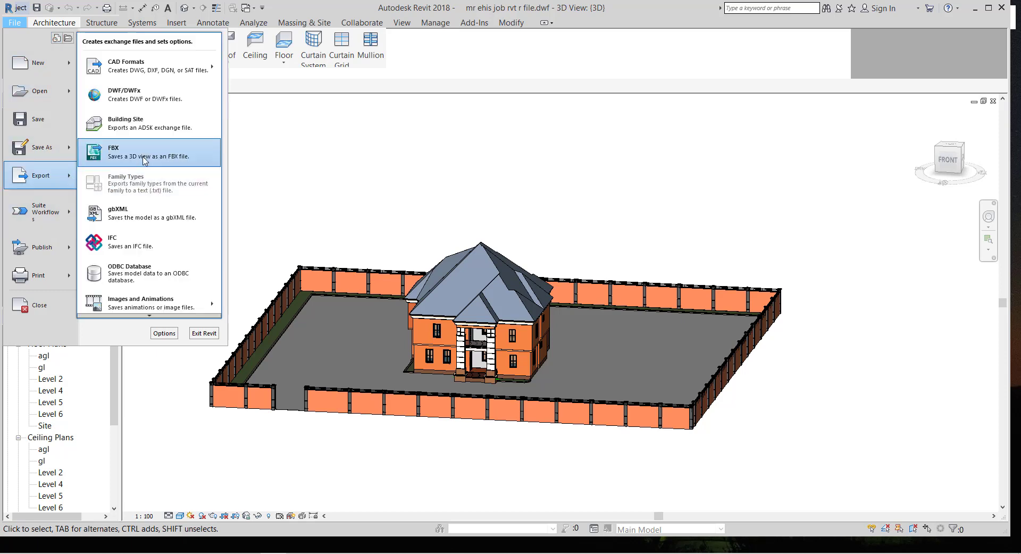
pyautogui.moveTo(151, 69)
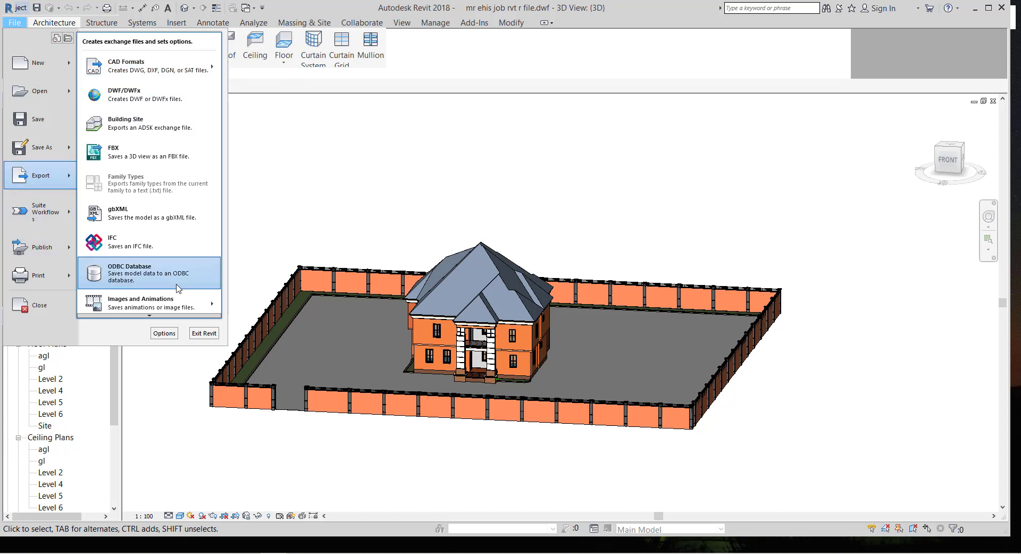
pyautogui.click(331, 207)
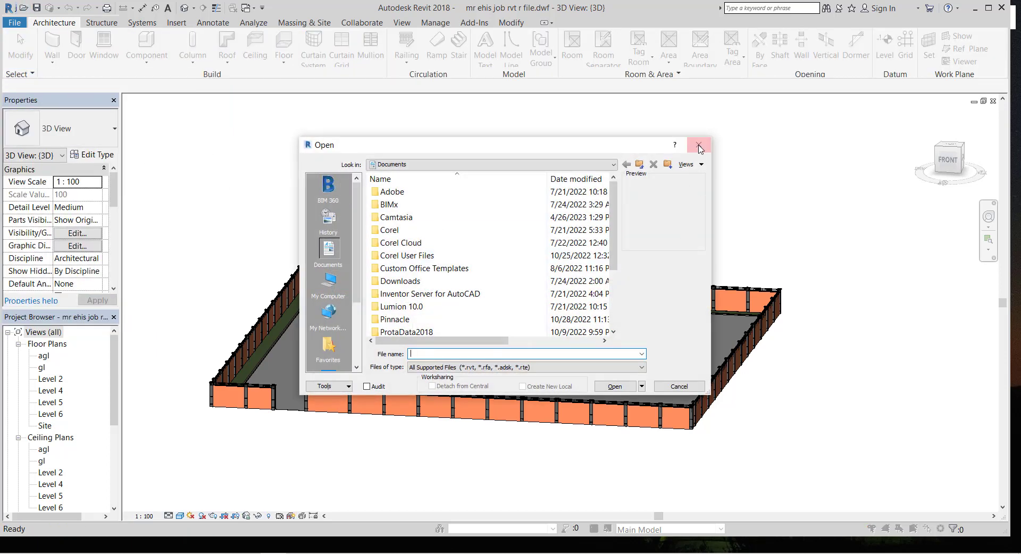
pyautogui.click(699, 144)
pyautogui.click(14, 22)
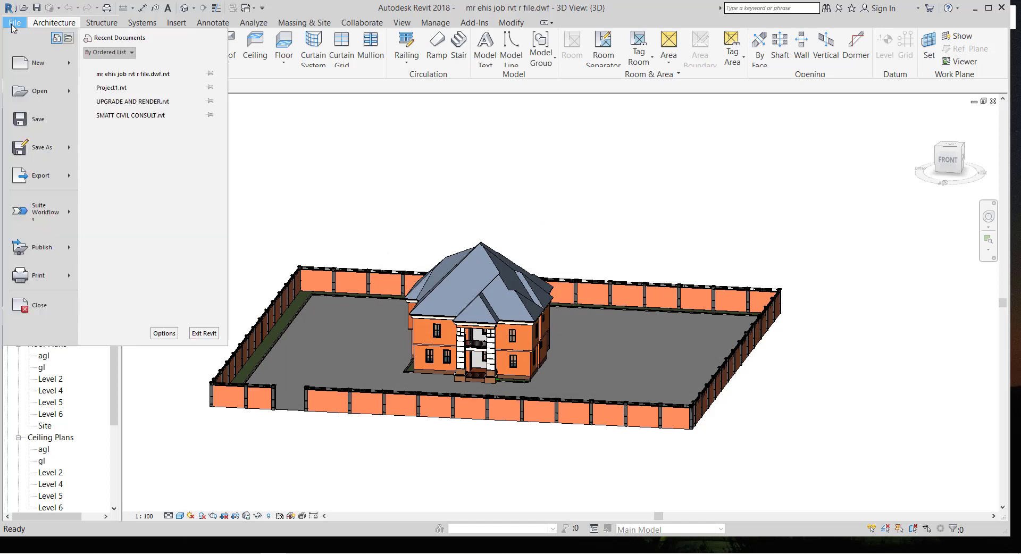
pyautogui.moveTo(69, 247)
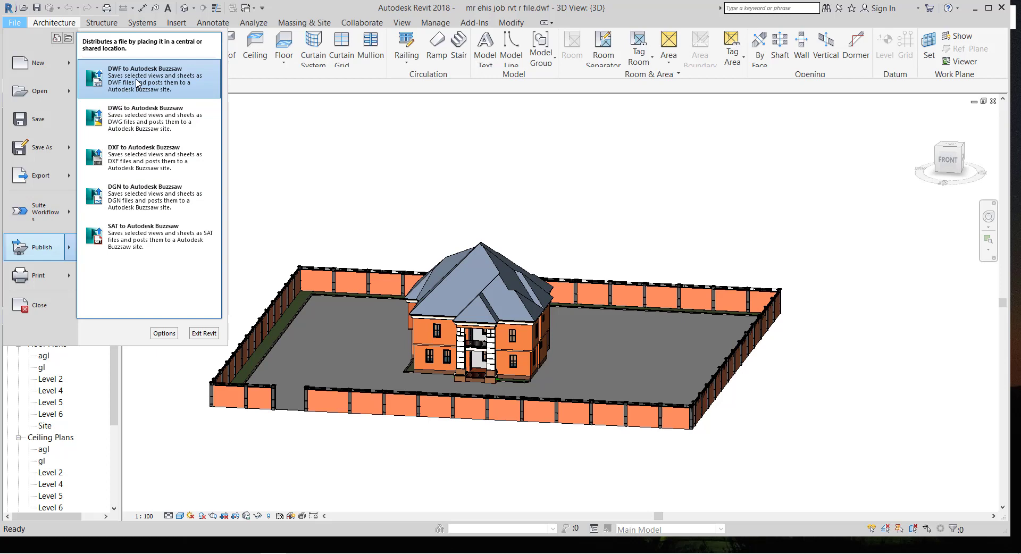
pyautogui.moveTo(40, 62)
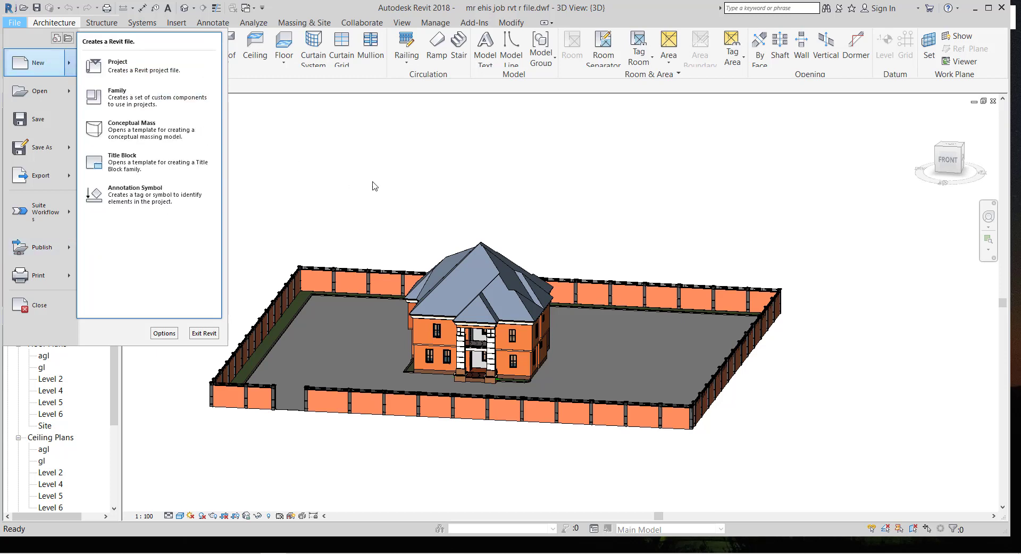
pyautogui.click(307, 162)
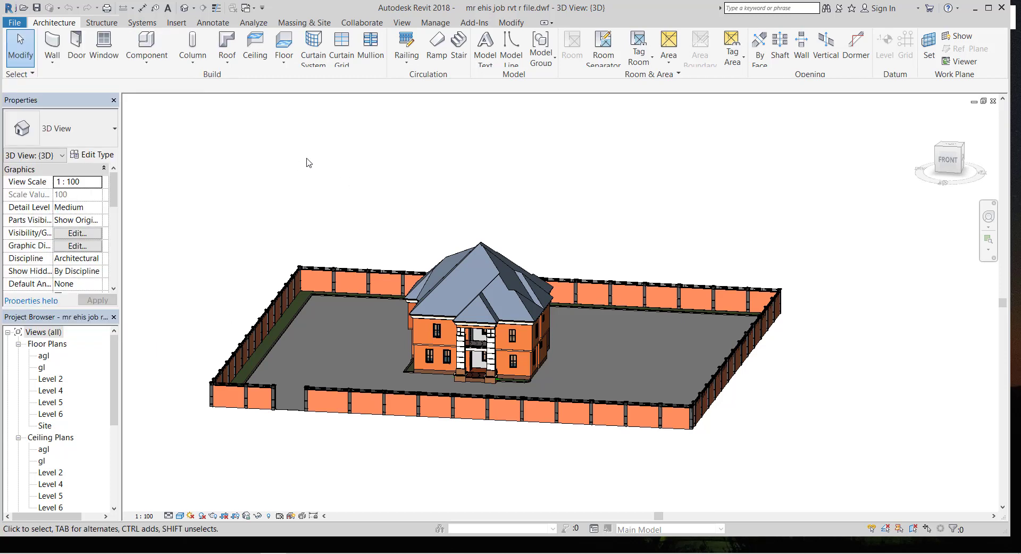
pyautogui.click(15, 24)
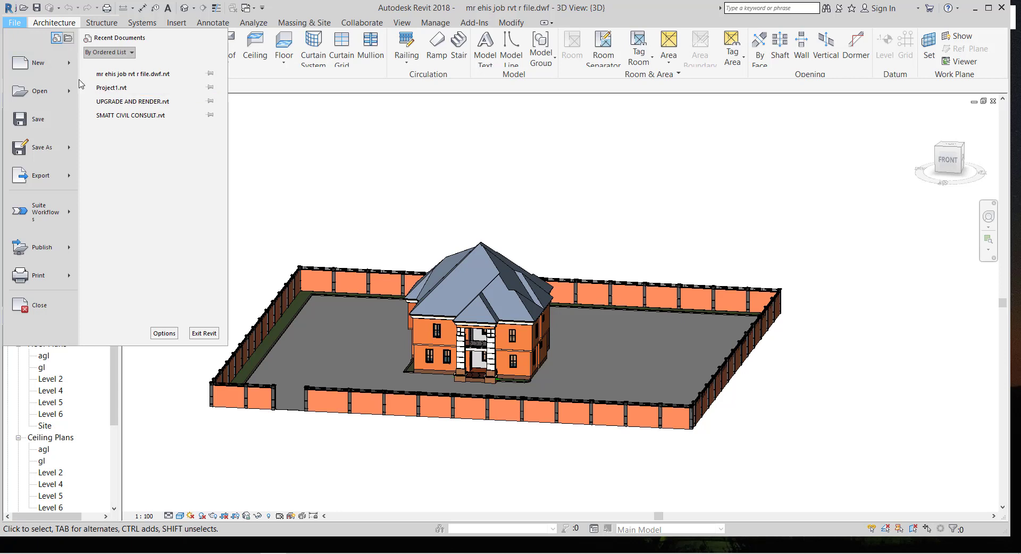
pyautogui.moveTo(69, 67)
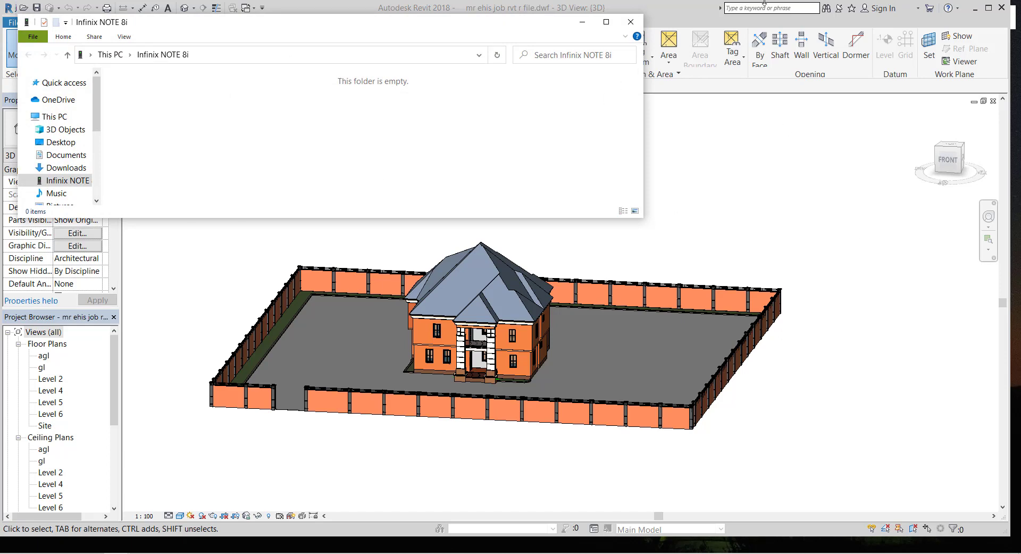
pyautogui.click(631, 22)
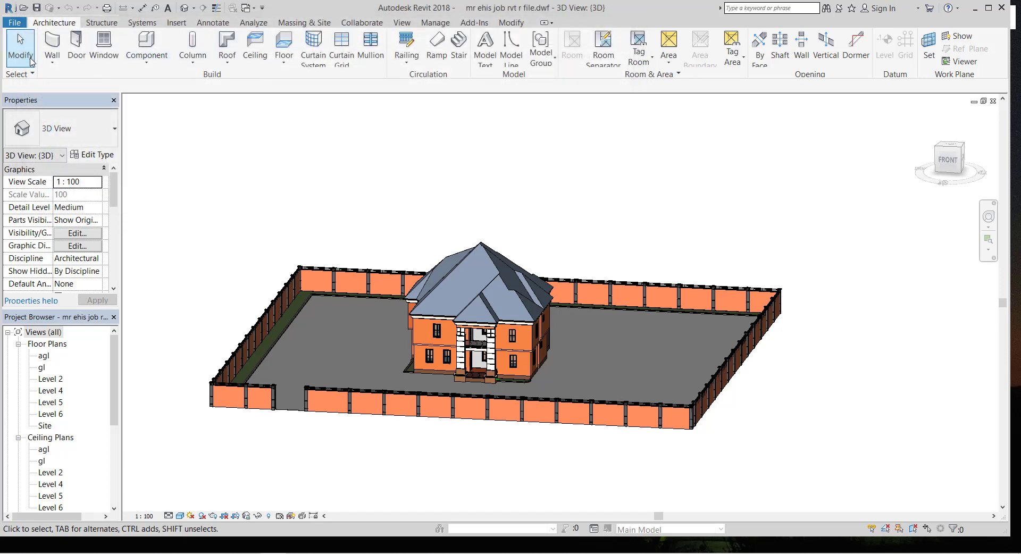
pyautogui.click(21, 24)
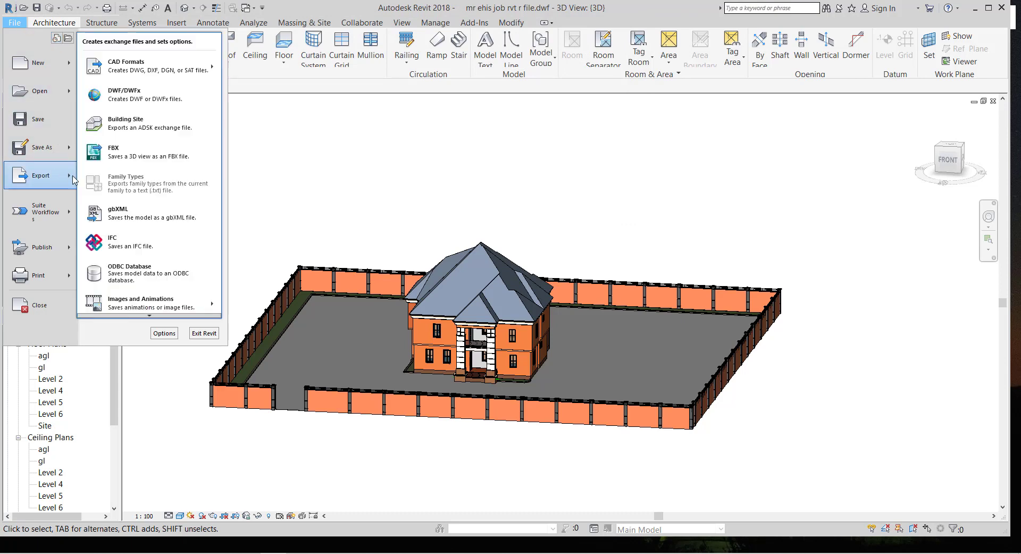
pyautogui.click(168, 100)
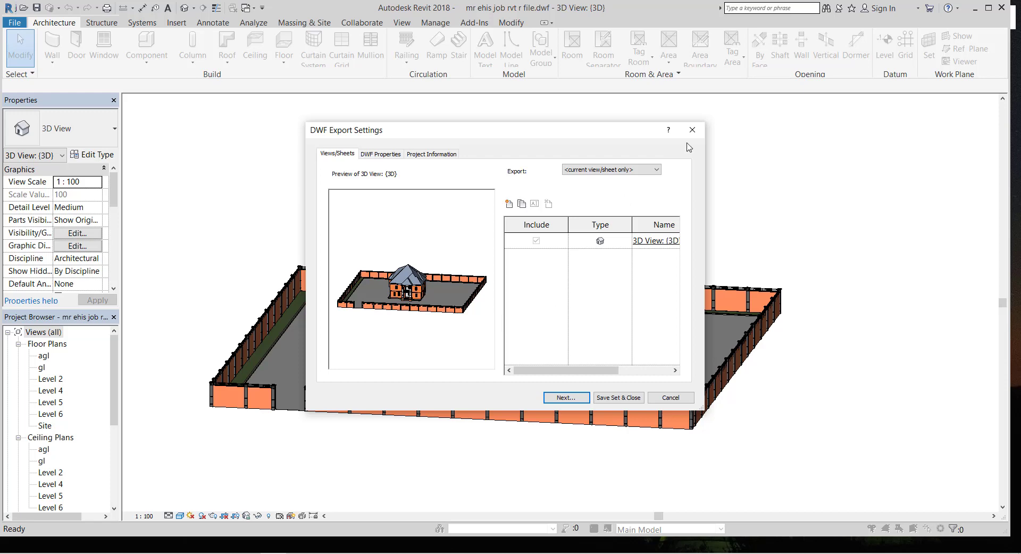
pyautogui.click(692, 130)
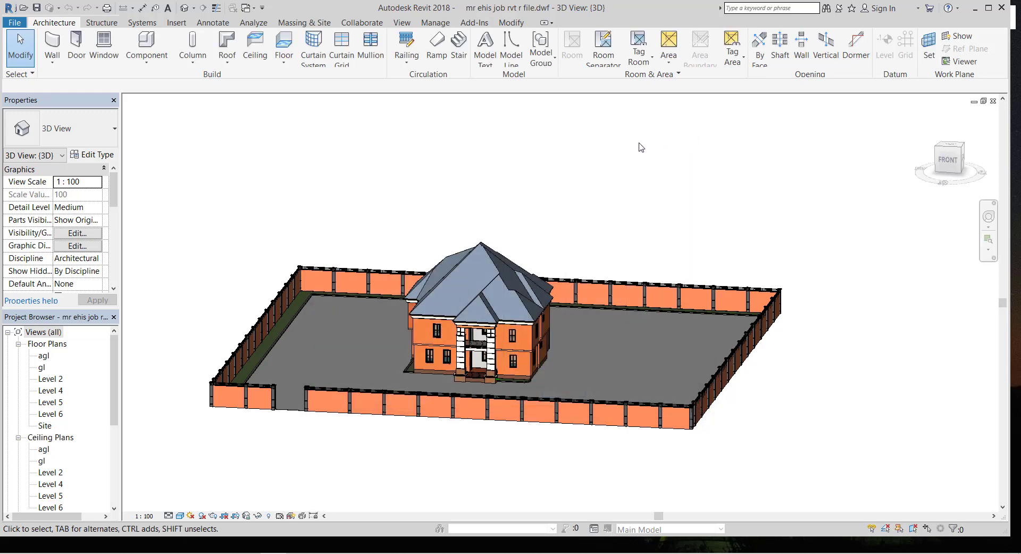
# Save the upgraded house model as a Revit project file in the engineer's folder on the Desktop
pyautogui.moveTo(952, 171); pyautogui.dragTo(895, 162)
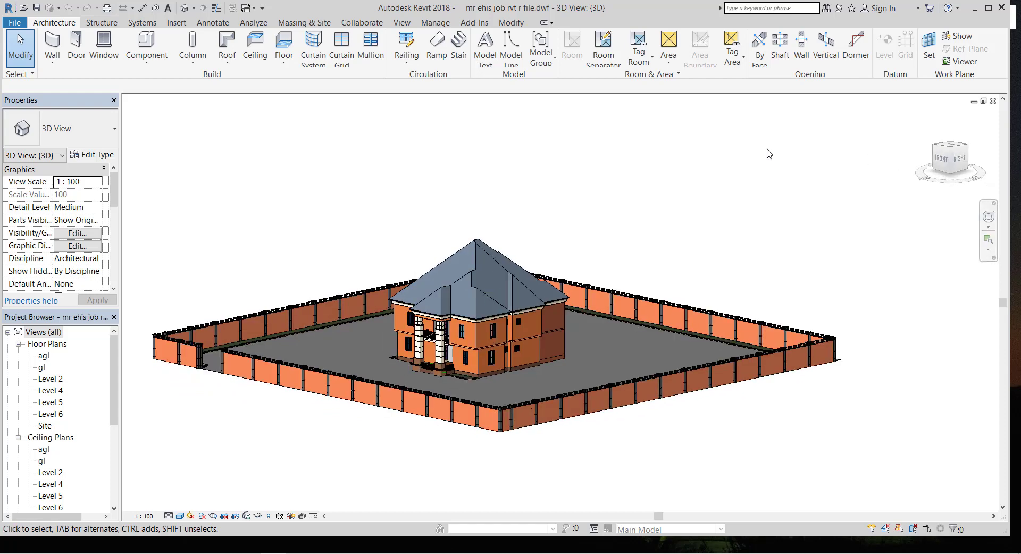
pyautogui.scroll(2, 443, 317)
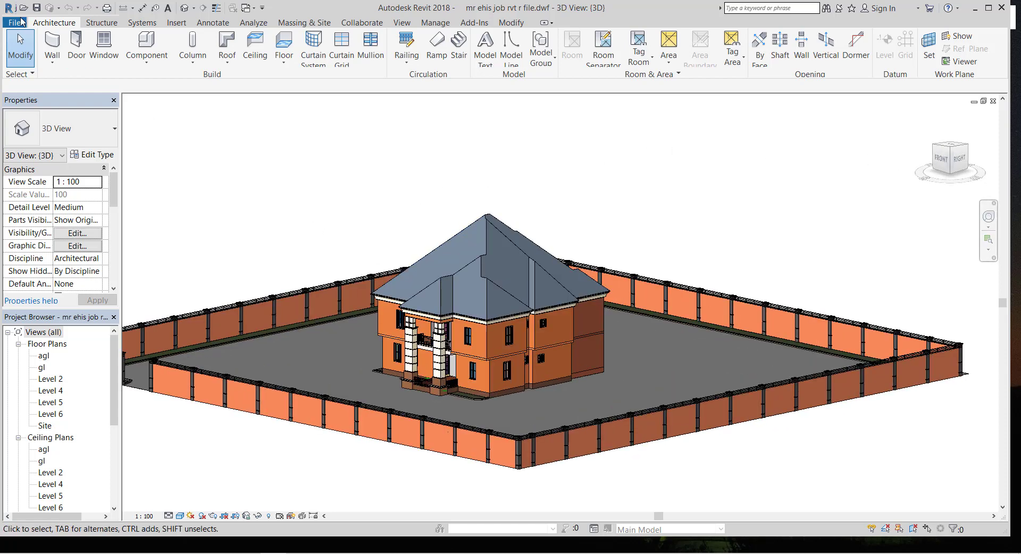
pyautogui.click(16, 23)
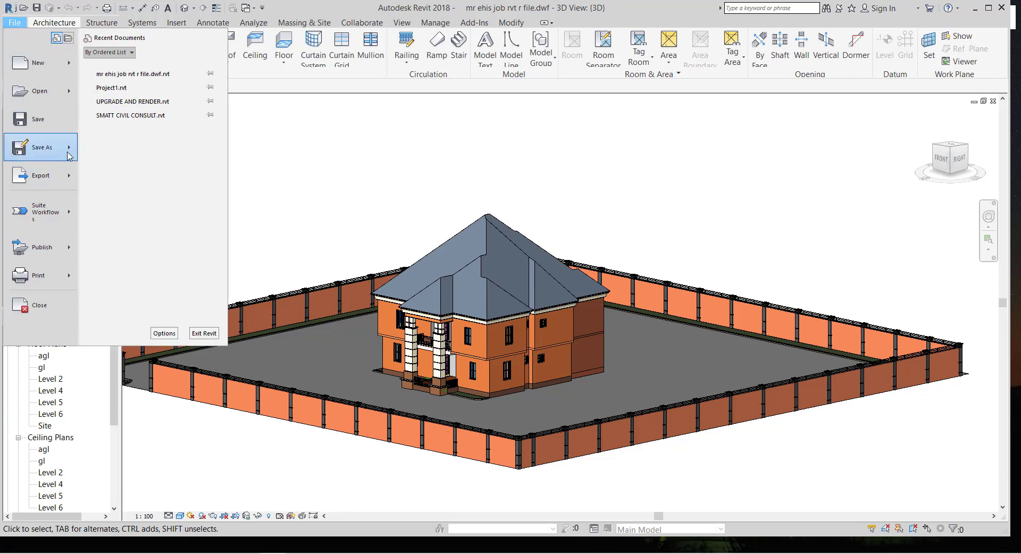
pyautogui.moveTo(69, 153)
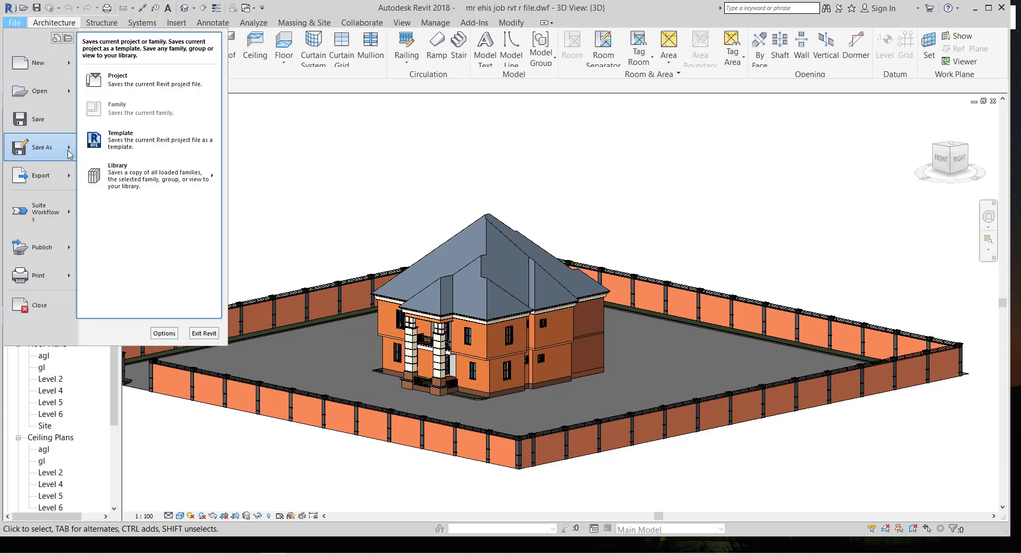
pyautogui.click(146, 85)
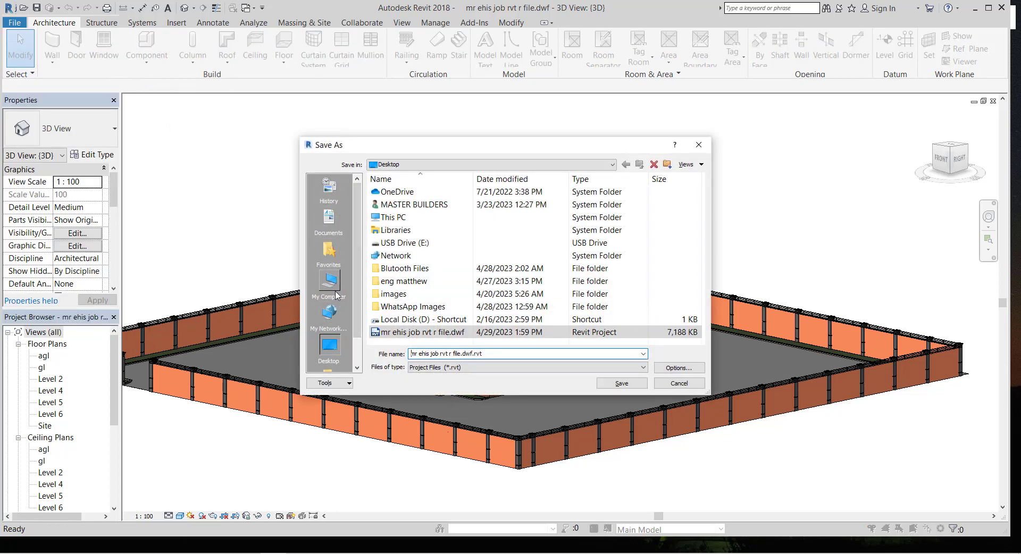
pyautogui.doubleClick(404, 282)
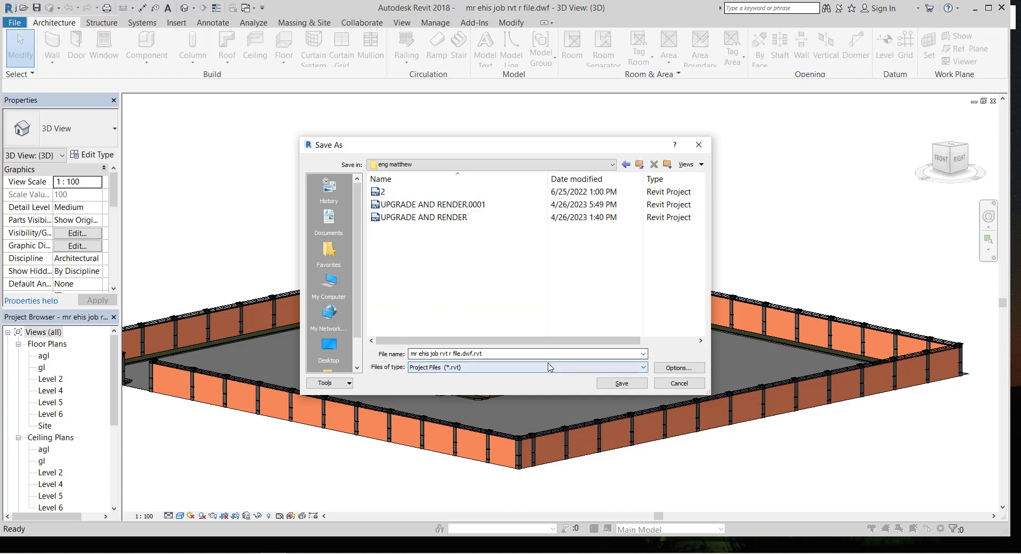
pyautogui.click(619, 384)
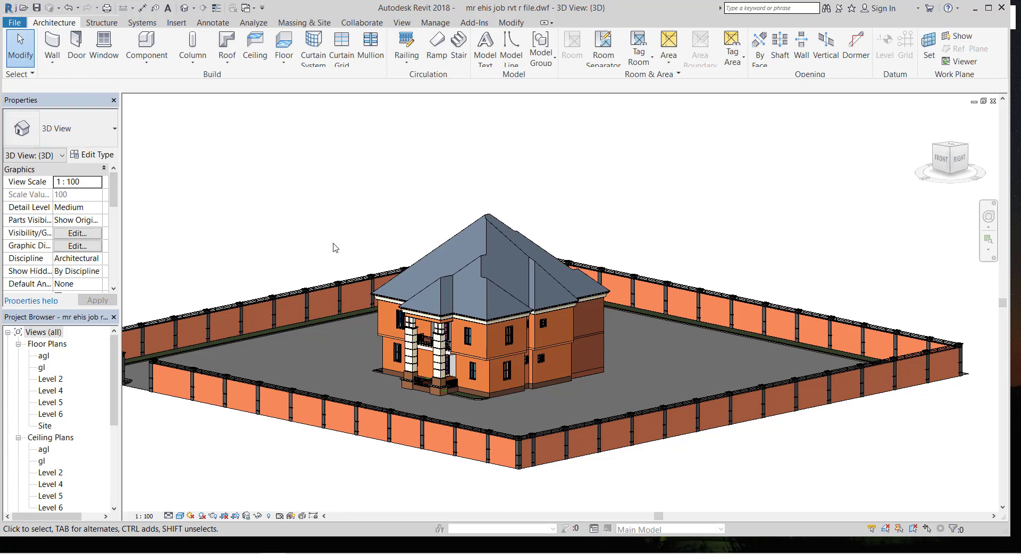
# Set up a DWF export of the current 3D view as a *.dwf file, targeting the engineer's folder on the Desktop
pyautogui.click(16, 24)
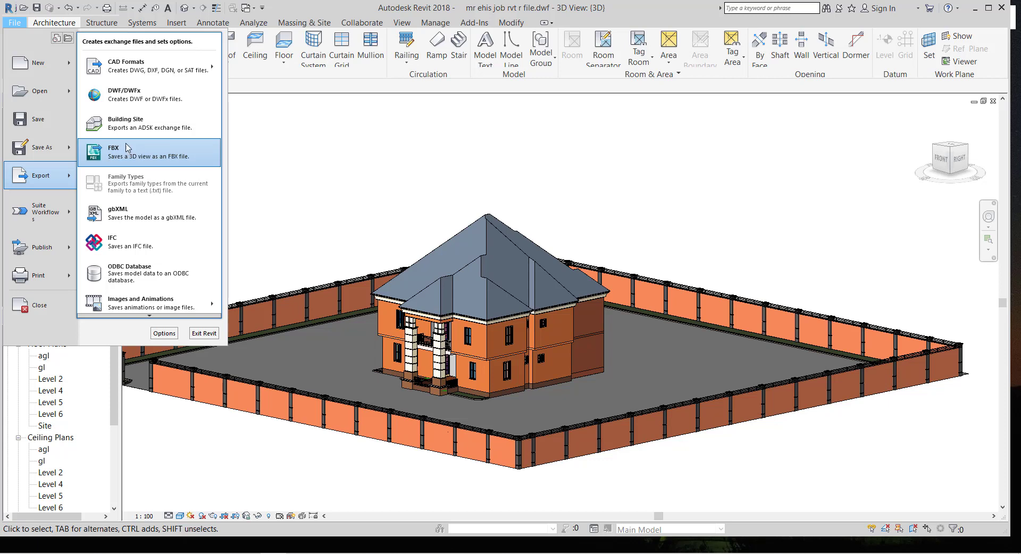
pyautogui.click(133, 103)
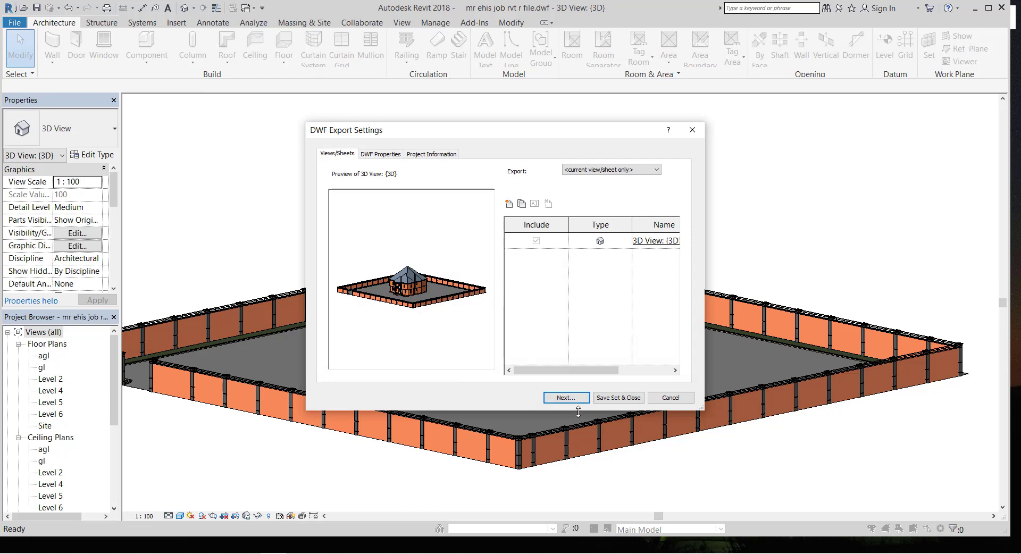
pyautogui.click(566, 399)
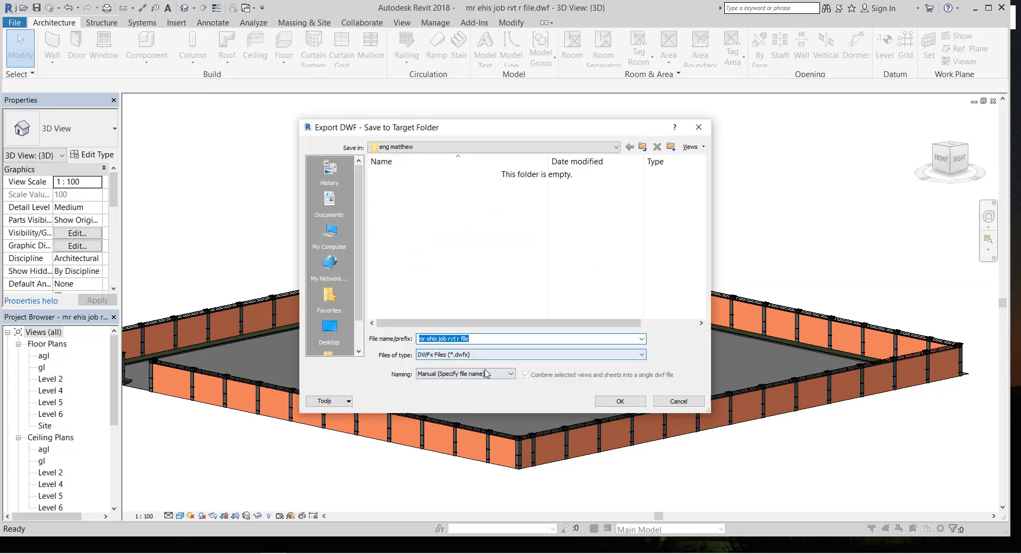
pyautogui.click(492, 355)
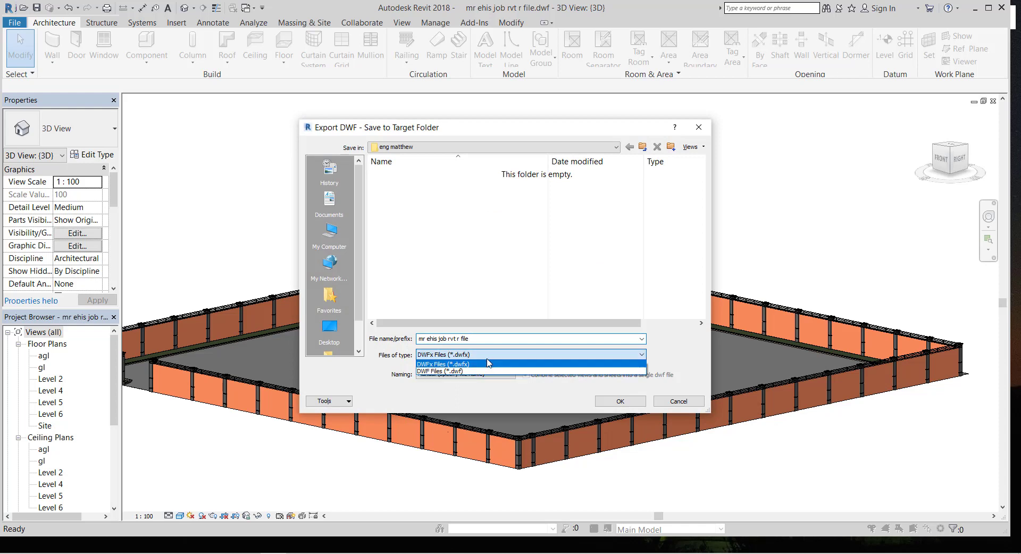
pyautogui.click(461, 371)
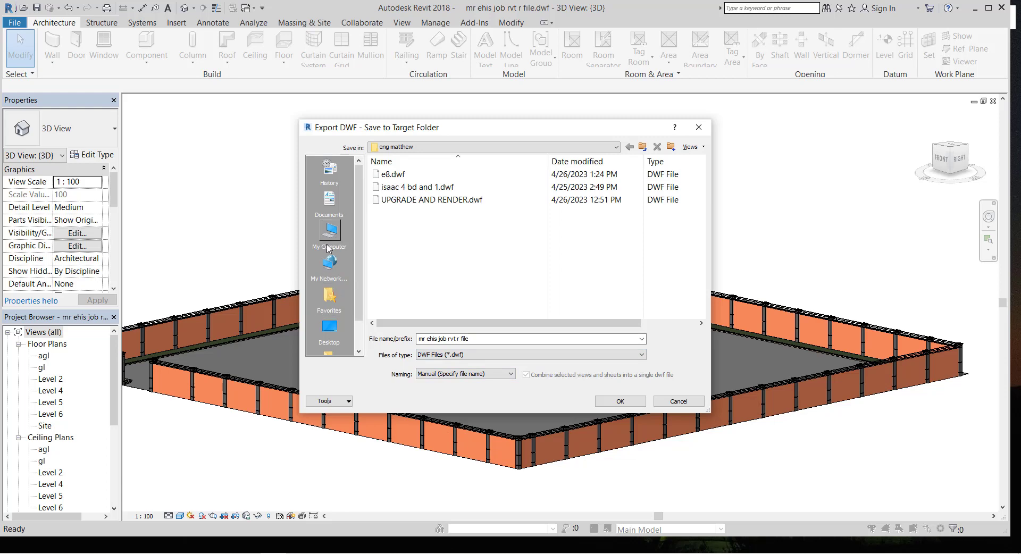
pyautogui.click(332, 330)
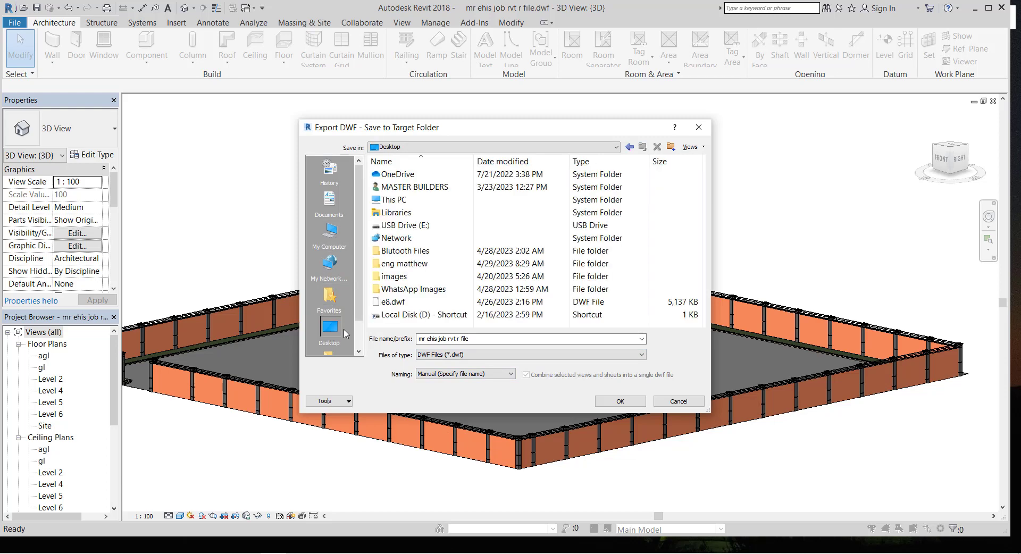
pyautogui.doubleClick(418, 265)
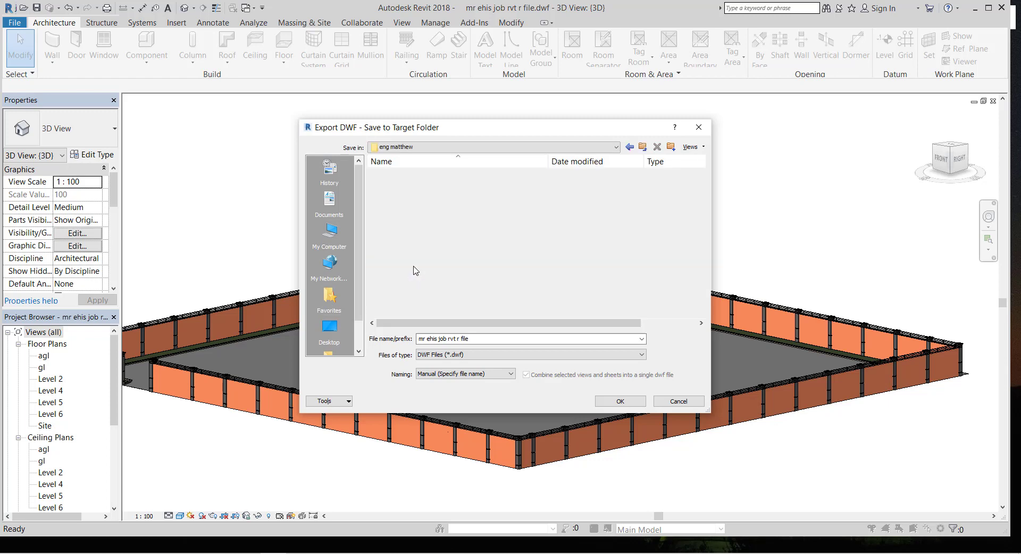
# Name the DWF file after the client's job with the ending "rendering 1" and export the 3D view
pyautogui.click(479, 340)
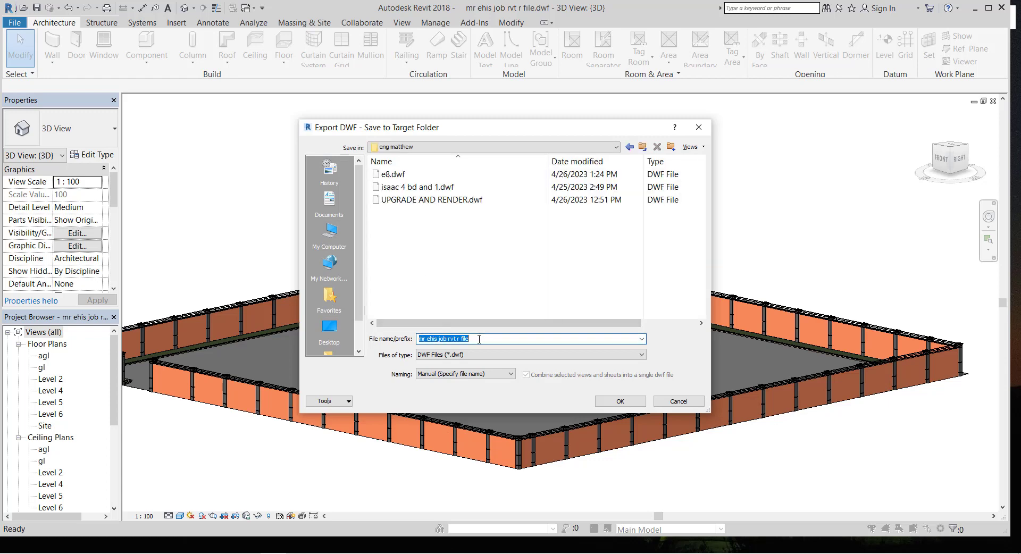
pyautogui.click(479, 339)
pyautogui.moveTo(479, 339); pyautogui.dragTo(404, 335)
pyautogui.write('ehis job')
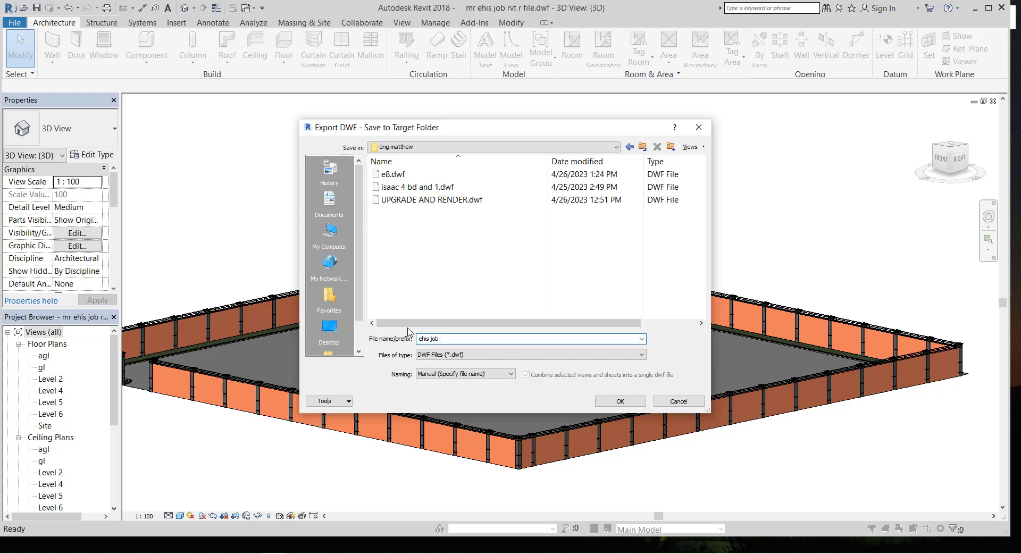
pyautogui.write('dering 1')
pyautogui.click(619, 402)
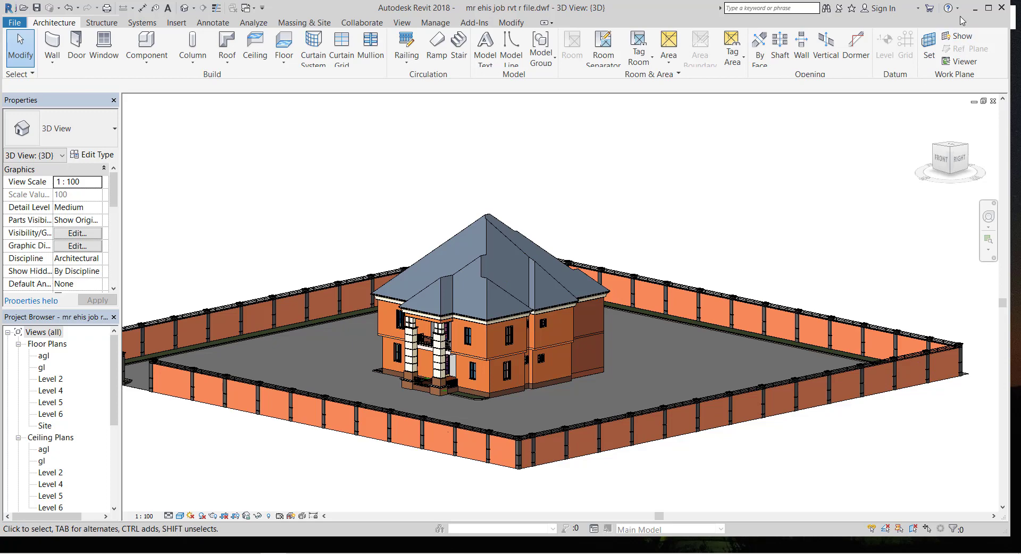
# Minimize Revit, refresh the desktop and launch Artlantis Studio 5
pyautogui.click(977, 9)
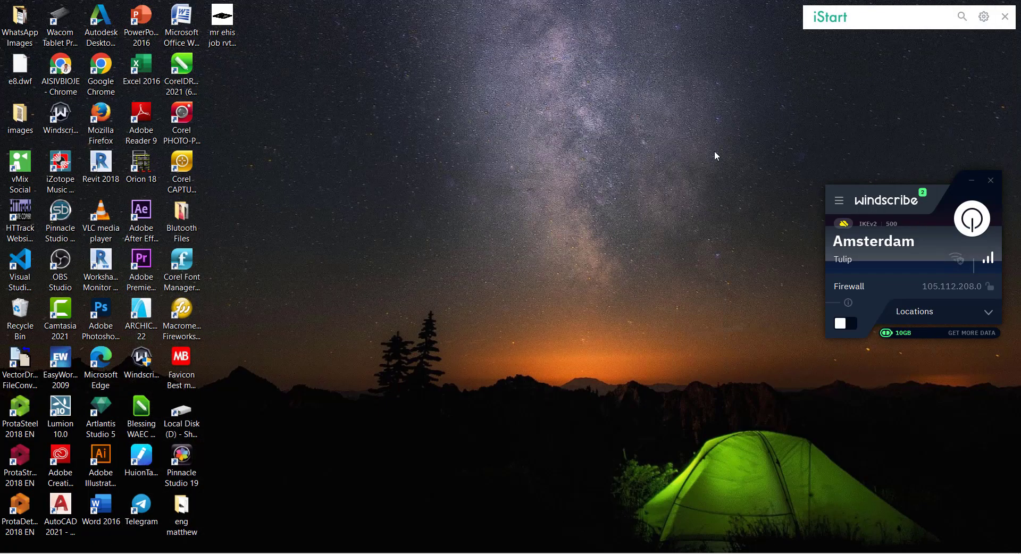
pyautogui.rightClick(525, 107)
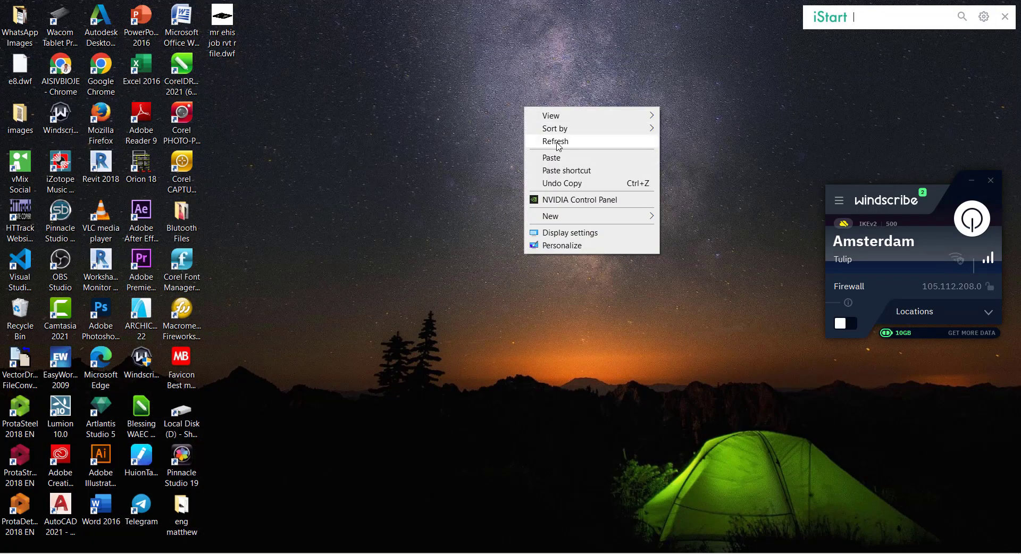
pyautogui.click(558, 142)
pyautogui.rightClick(511, 117)
pyautogui.click(538, 154)
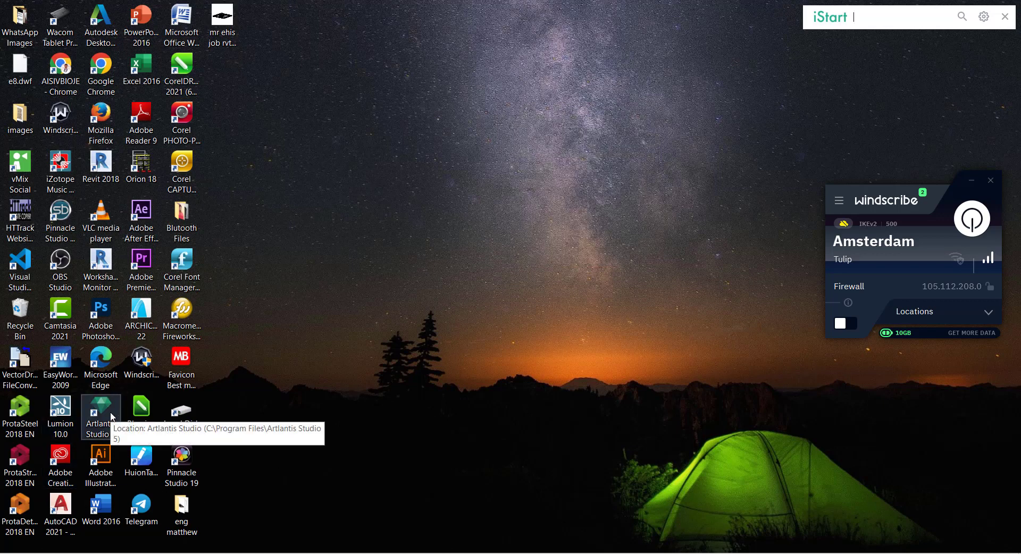
pyautogui.click(111, 416)
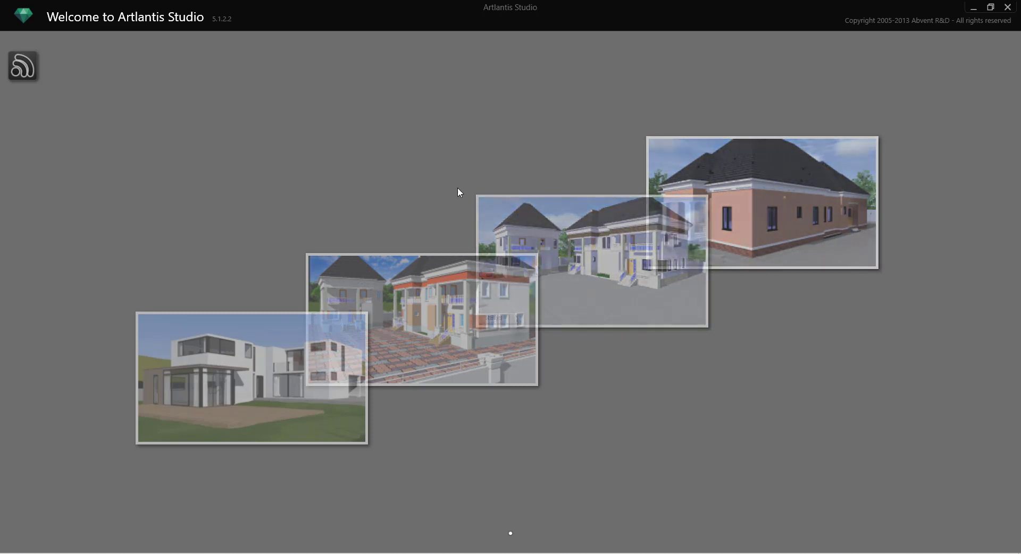
# Start a file import and list the DWF files (*.dwf) in the engineer's folder on the Desktop
pyautogui.click(21, 21)
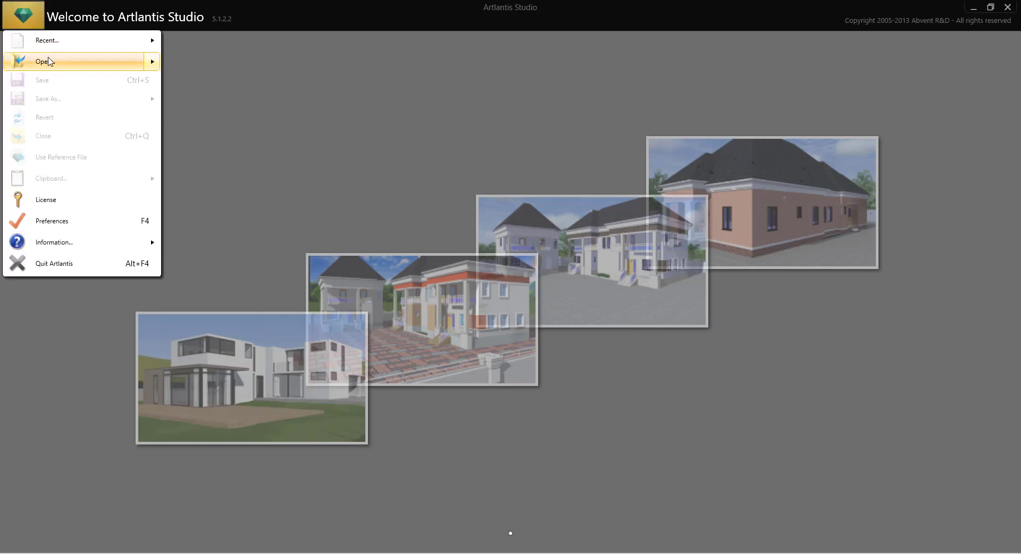
pyautogui.moveTo(49, 62)
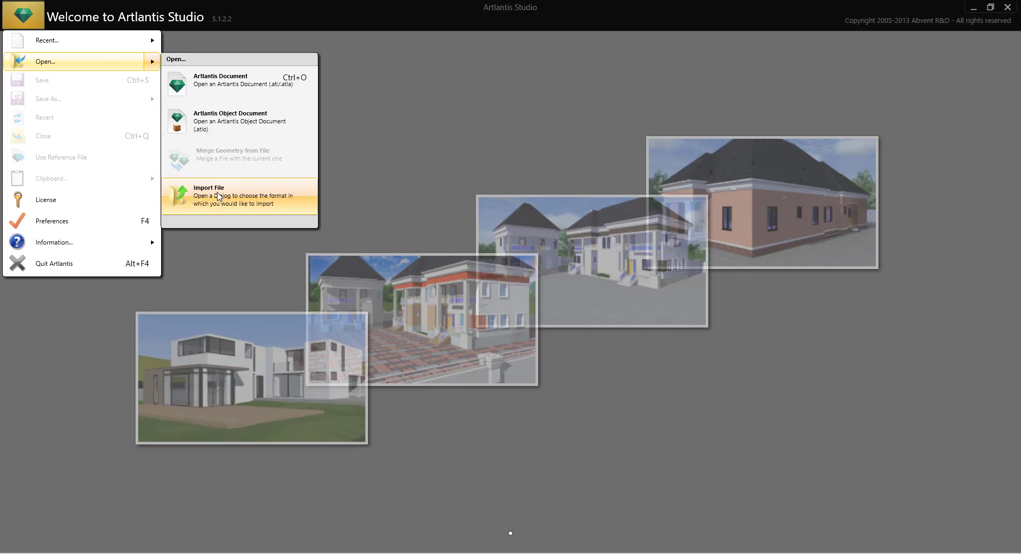
pyautogui.click(218, 197)
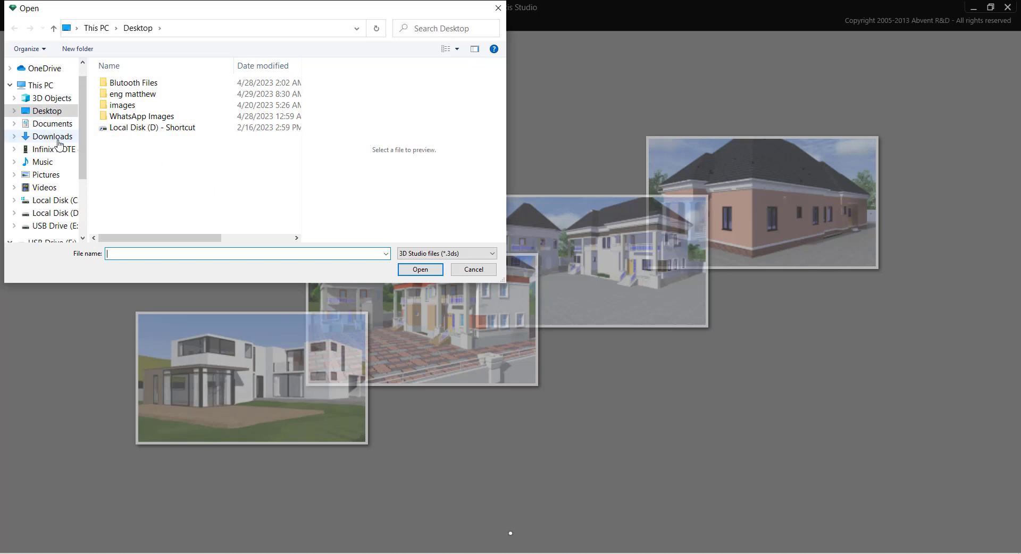
pyautogui.click(51, 111)
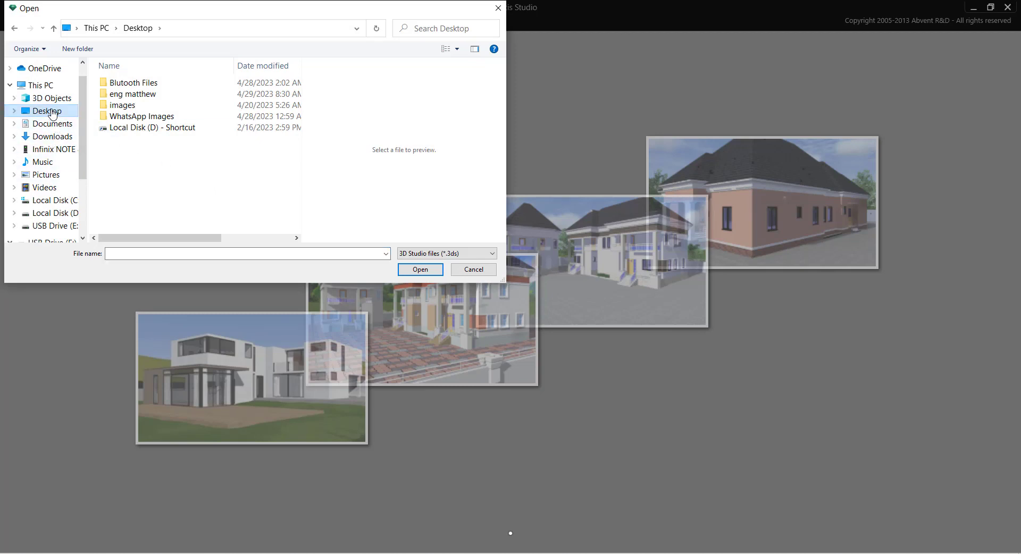
pyautogui.doubleClick(122, 93)
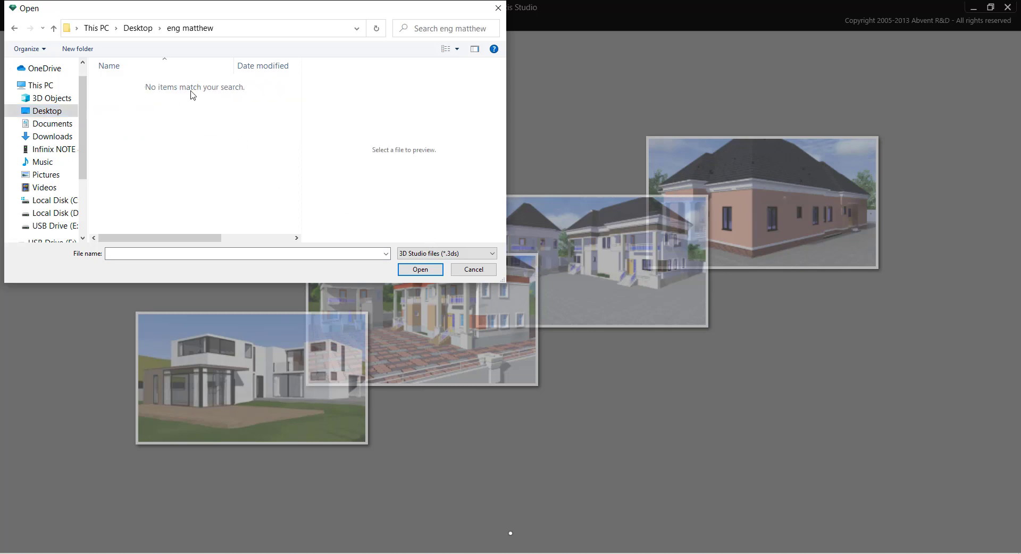
pyautogui.click(477, 260)
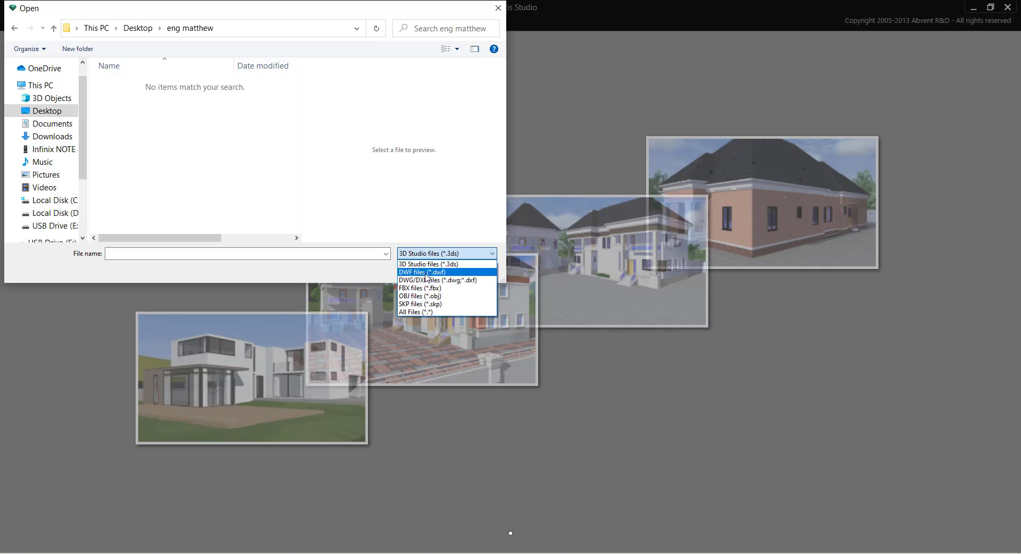
pyautogui.click(426, 273)
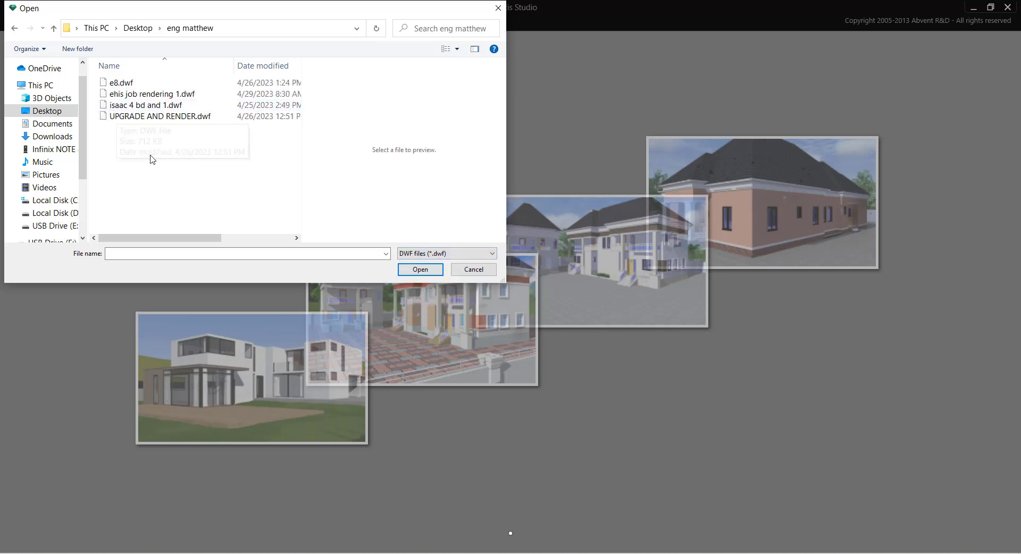
# Open the DWF file named after the client's job with the ending "rendering 1" for import
pyautogui.click(128, 96)
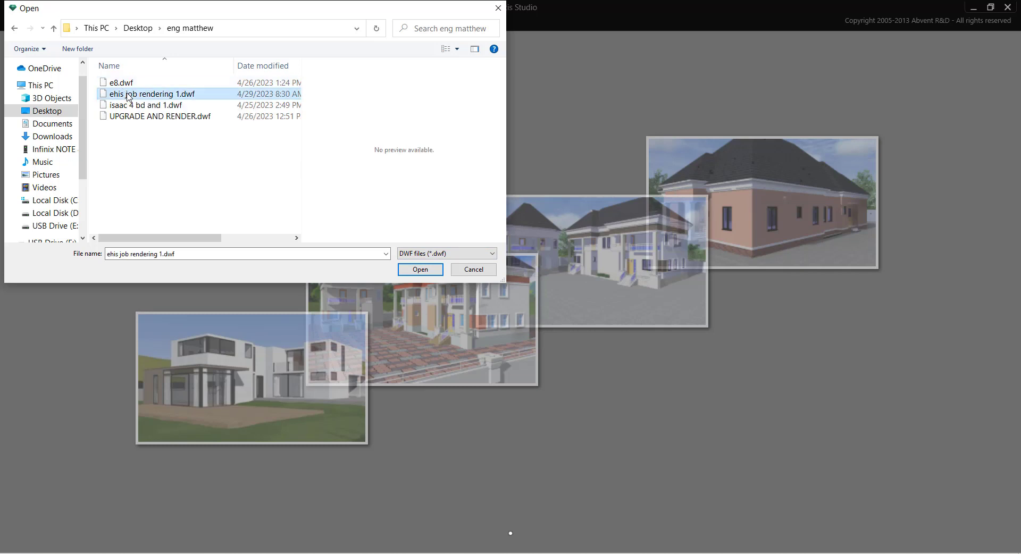
pyautogui.click(128, 96)
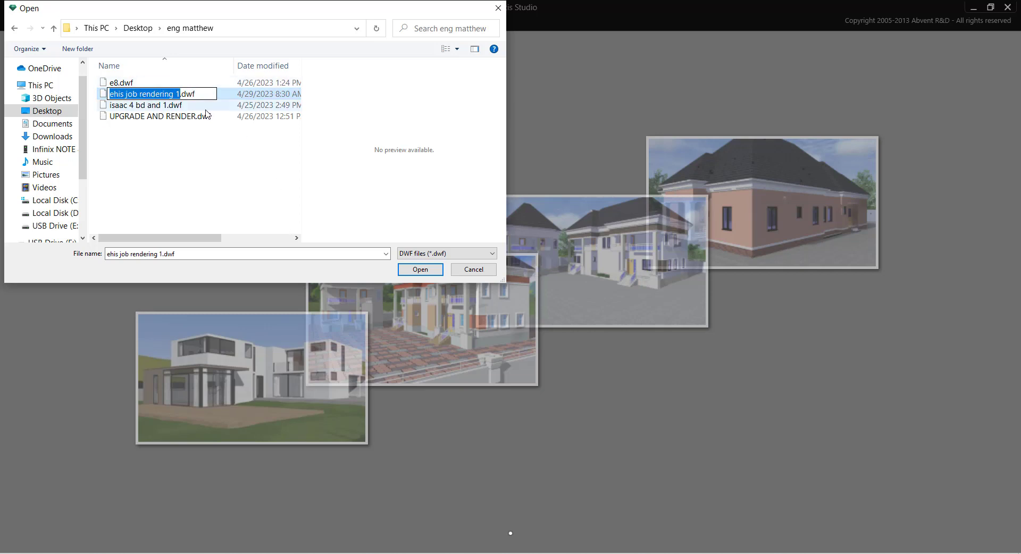
pyautogui.click(247, 201)
pyautogui.click(208, 96)
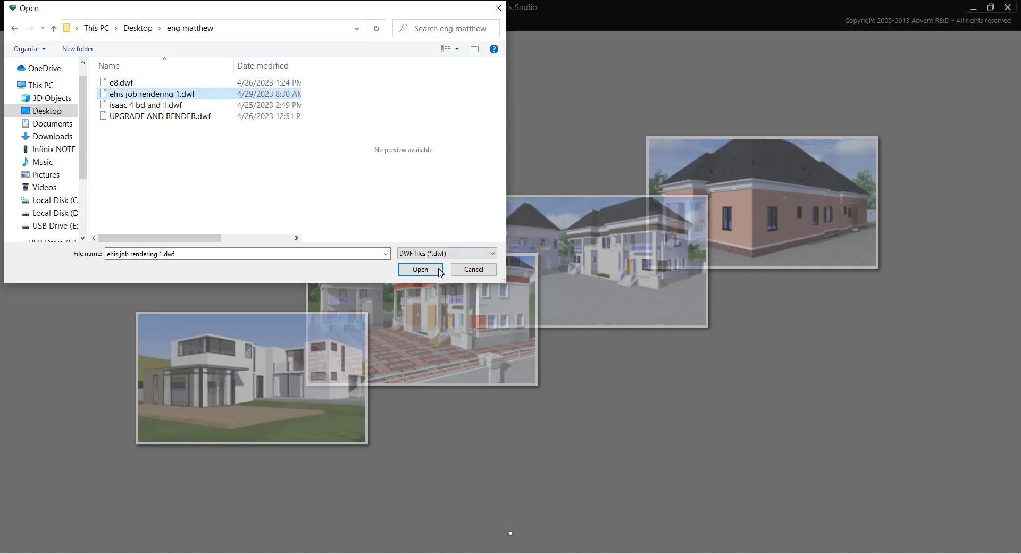
pyautogui.click(424, 273)
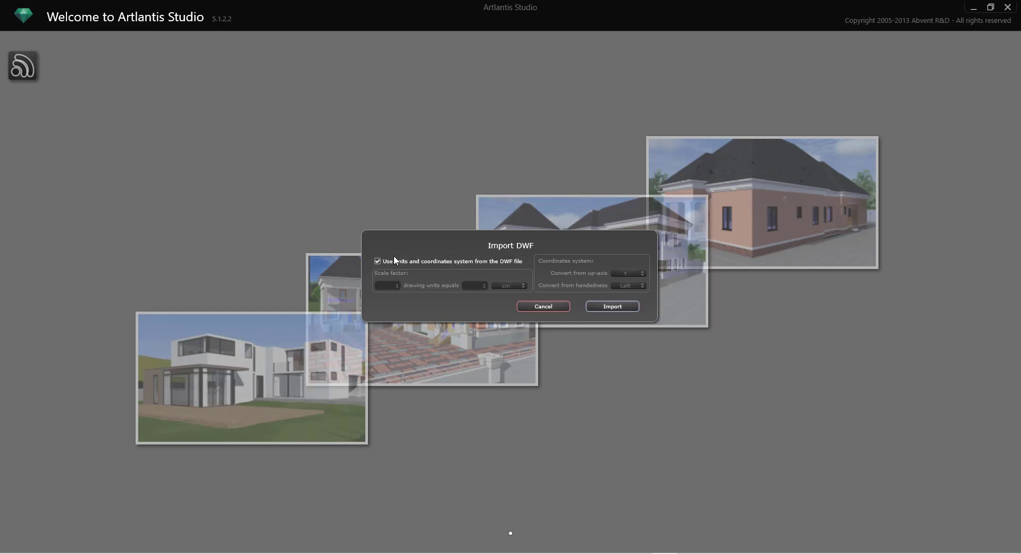
pyautogui.click(378, 261)
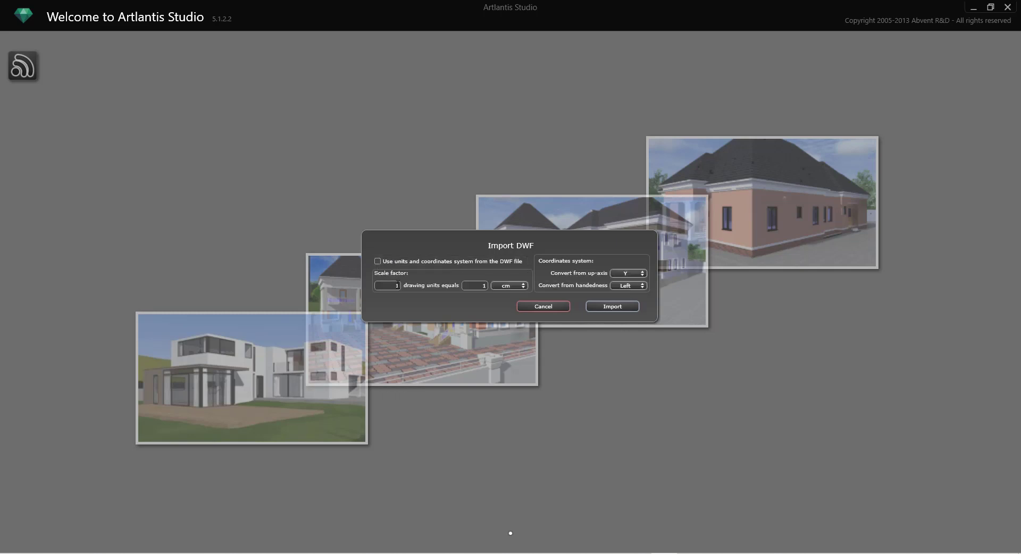
pyautogui.click(518, 286)
pyautogui.click(513, 284)
pyautogui.write('00')
pyautogui.click(378, 261)
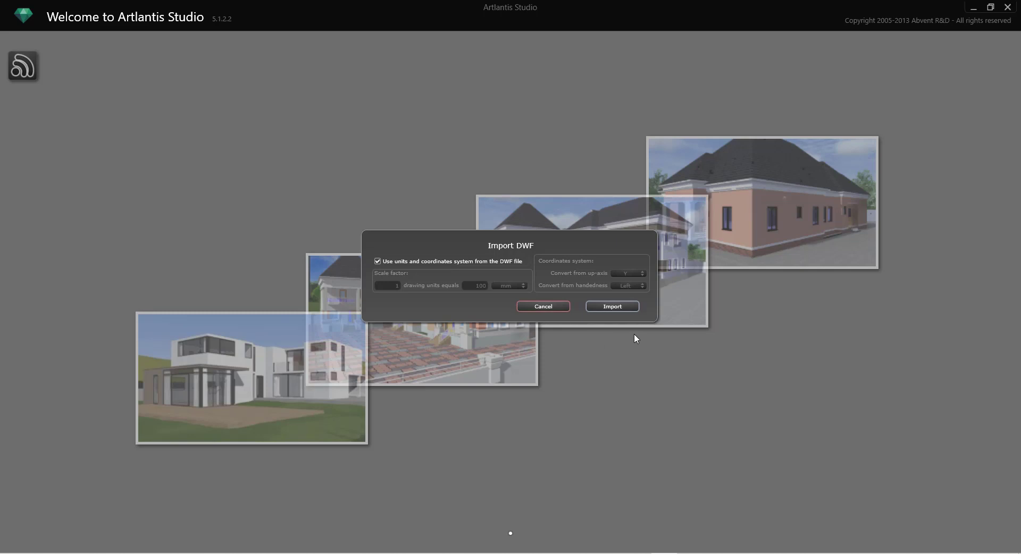
# Import the DWF with the file's own units and coordinate system, and turn on parallel verticals for View 0
pyautogui.click(615, 309)
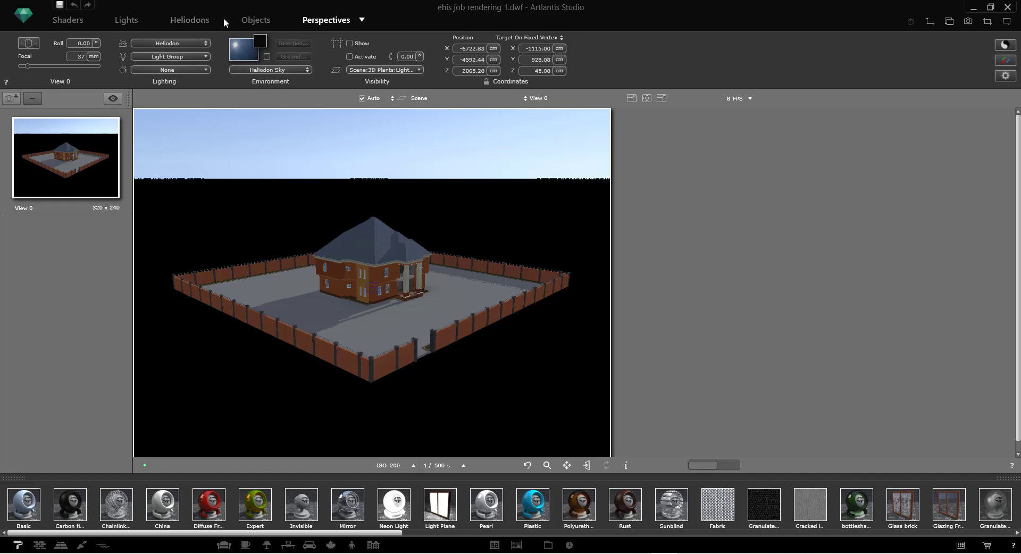
pyautogui.click(37, 47)
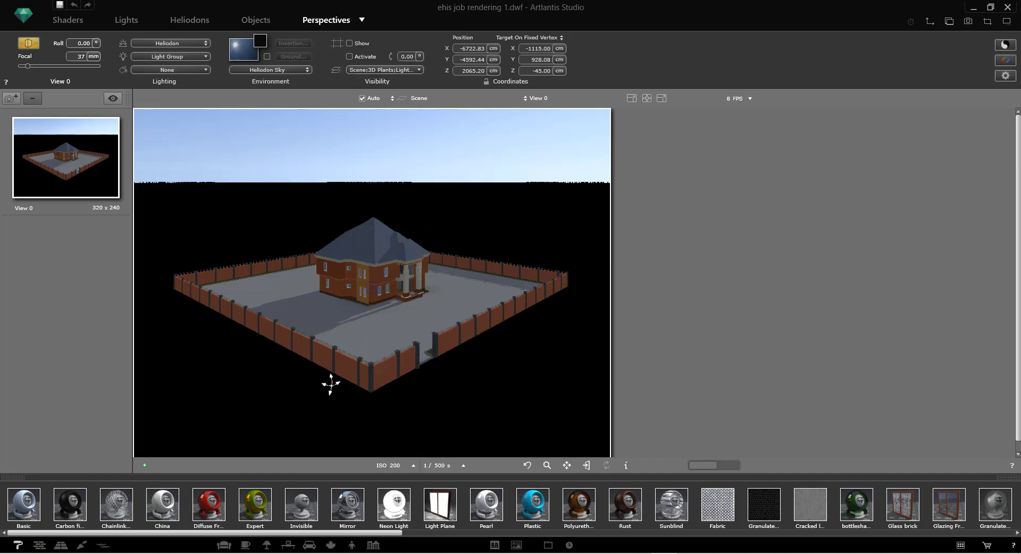
# Show the front elevation in the 2D View and move View 0's camera closer and lower, to about X -6184 cm, Z 1809 cm
pyautogui.click(930, 22)
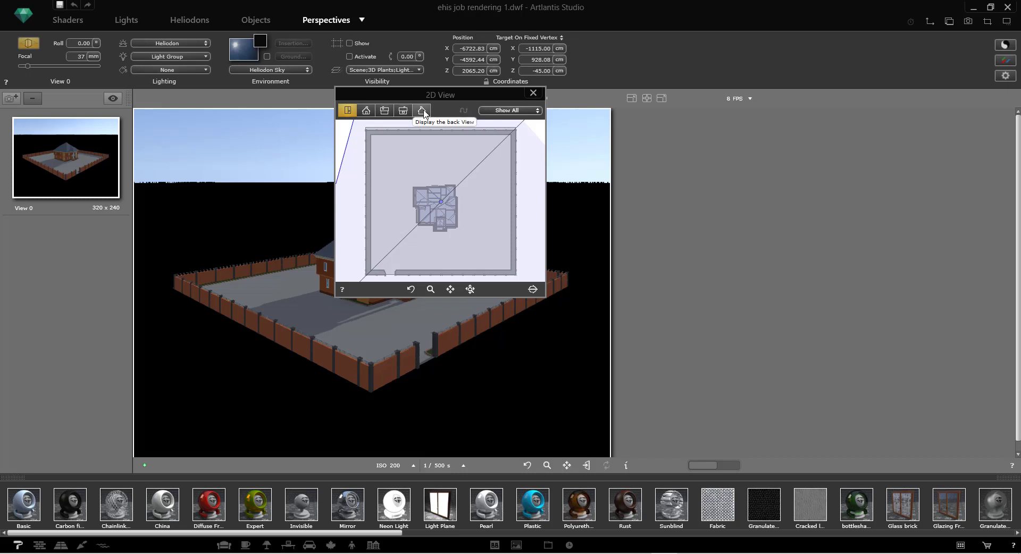
pyautogui.click(366, 111)
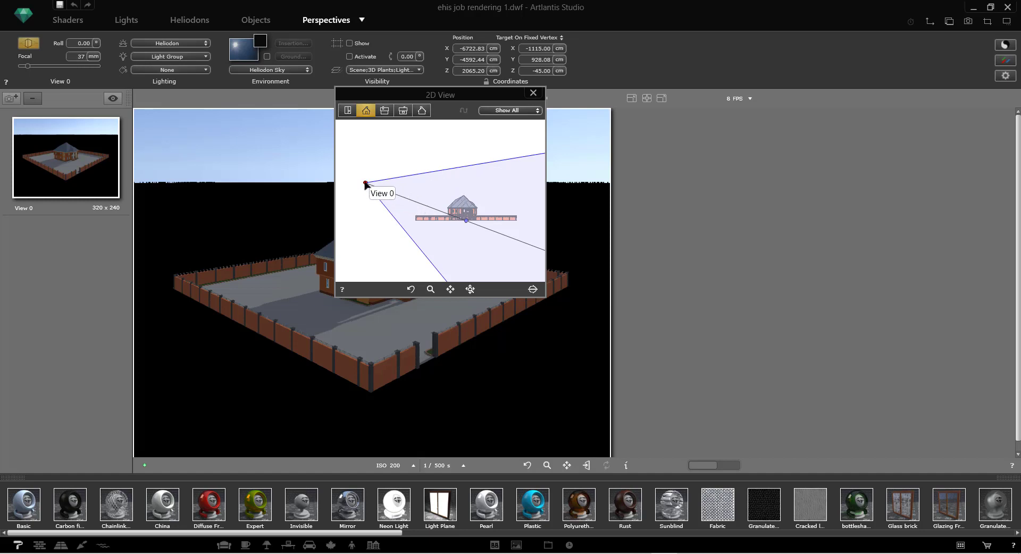
pyautogui.moveTo(366, 183)
pyautogui.mouseDown()
pyautogui.moveTo(367, 219)
pyautogui.moveTo(377, 176)
pyautogui.moveTo(375, 189)
pyautogui.mouseUp()
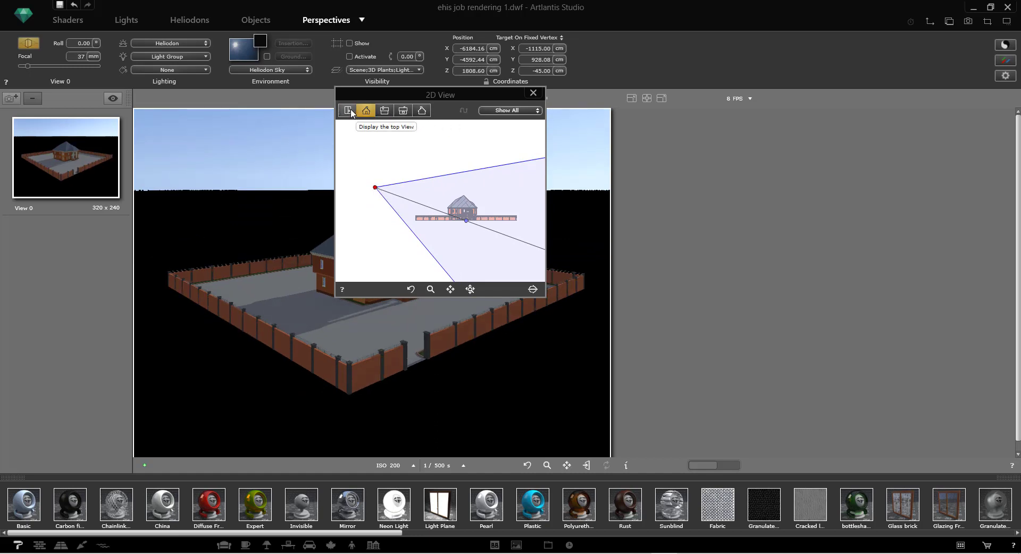
# In the 2D top view, shift View 0's camera and target toward the house, placing the camera at about X -3177 cm, Y -1389 cm
pyautogui.click(349, 111)
pyautogui.scroll(-3, 416, 240)
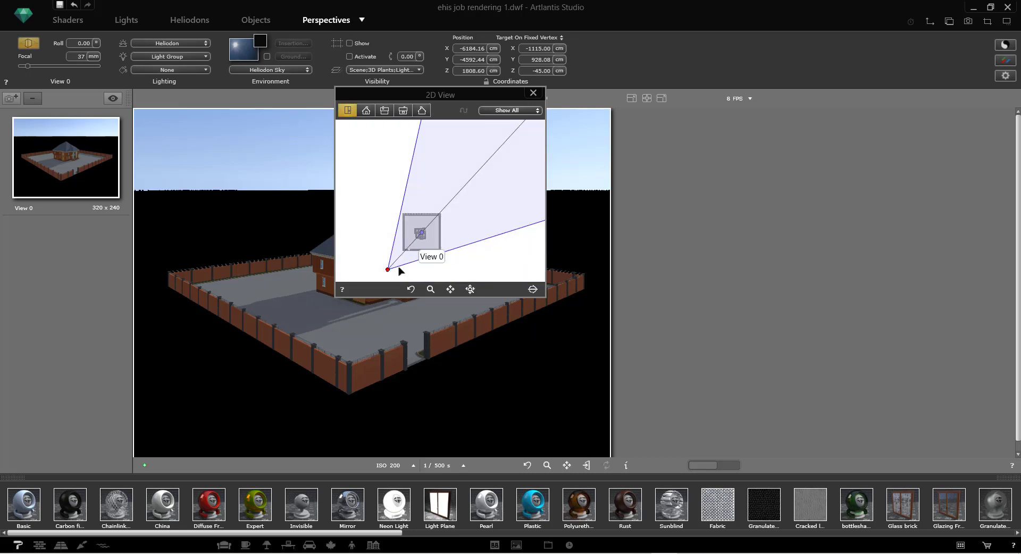
pyautogui.scroll(3, 400, 272)
pyautogui.moveTo(383, 251); pyautogui.dragTo(454, 166)
pyautogui.scroll(-2, 436, 213)
pyautogui.scroll(1, 471, 193)
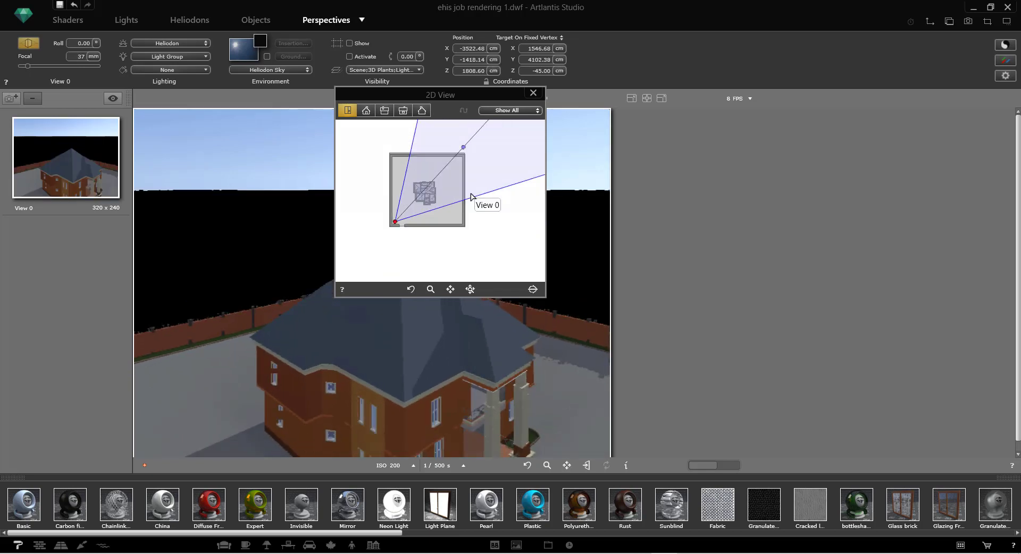
pyautogui.scroll(2, 416, 206)
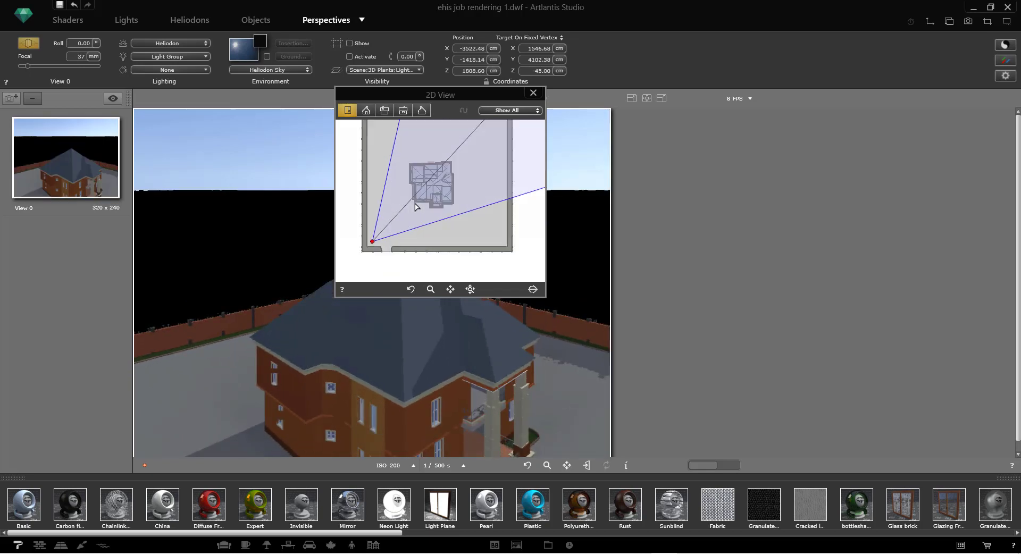
pyautogui.scroll(2, 417, 206)
pyautogui.moveTo(405, 205); pyautogui.dragTo(420, 207)
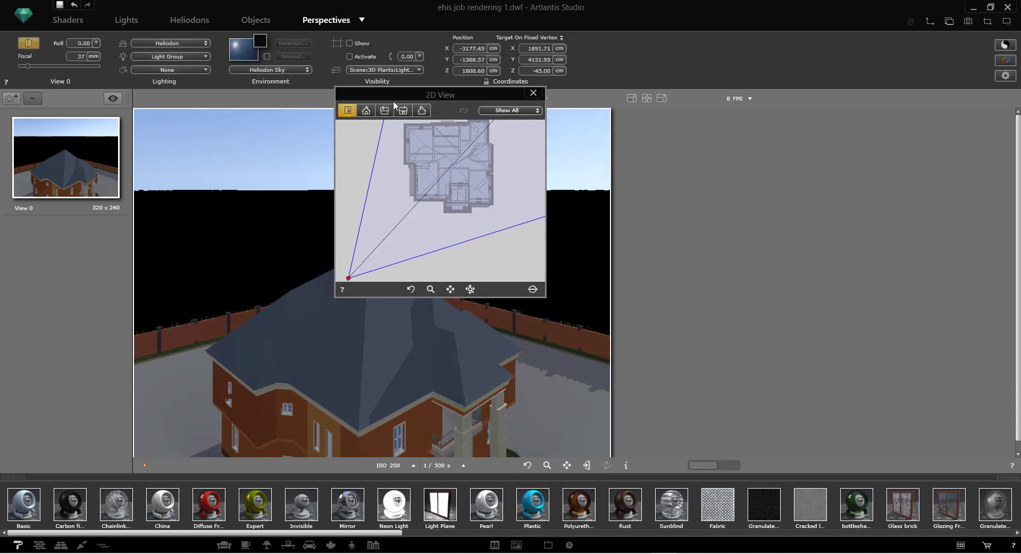
# In the 2D front elevation, lower View 0's camera to near ground level at about X -3685 cm, Z 93 cm
pyautogui.click(367, 112)
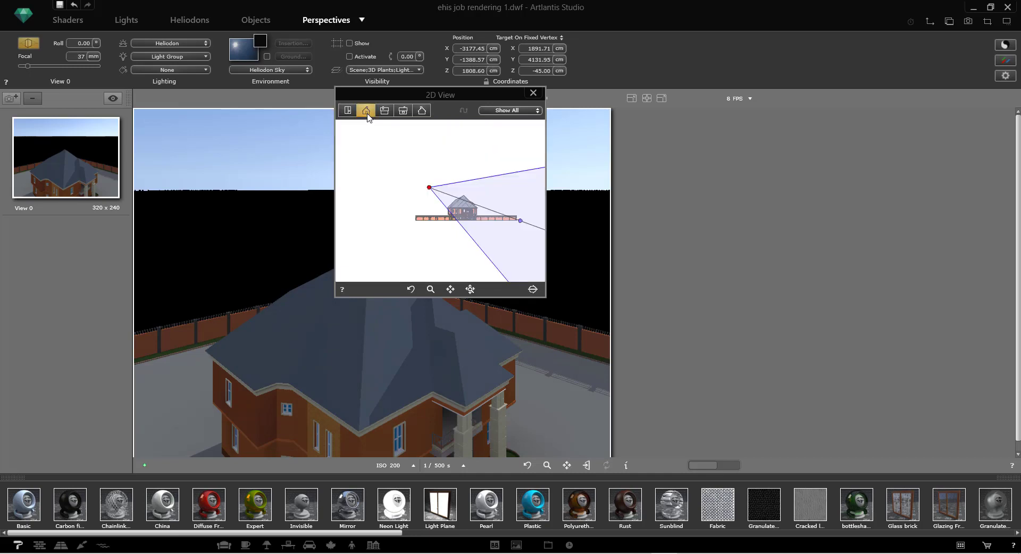
pyautogui.scroll(3, 495, 223)
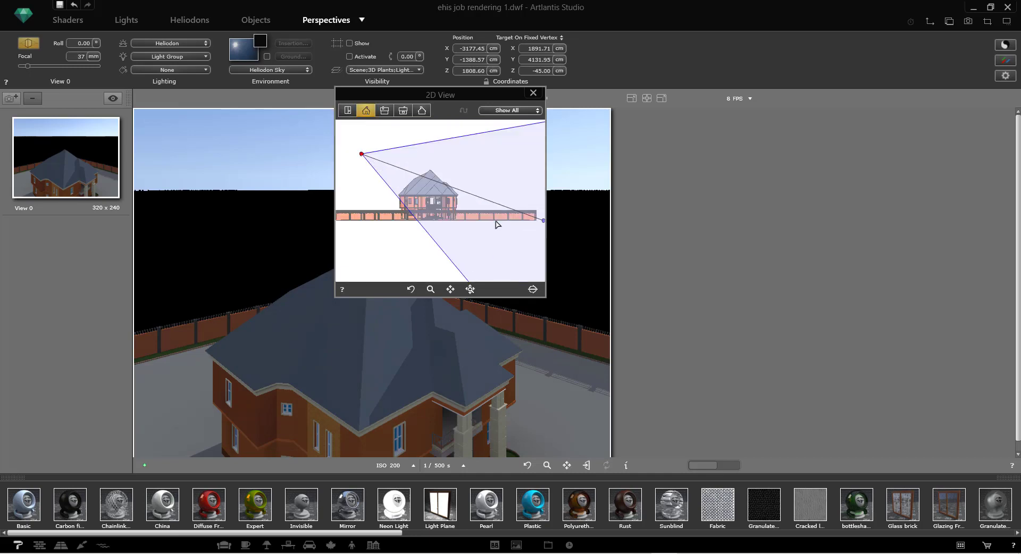
pyautogui.scroll(-3, 466, 225)
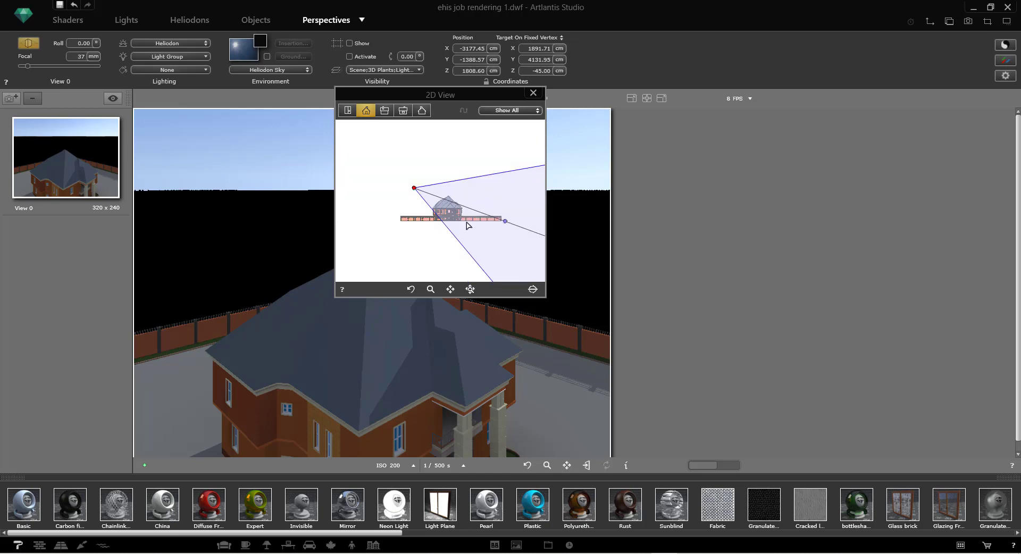
pyautogui.moveTo(414, 188); pyautogui.dragTo(405, 221)
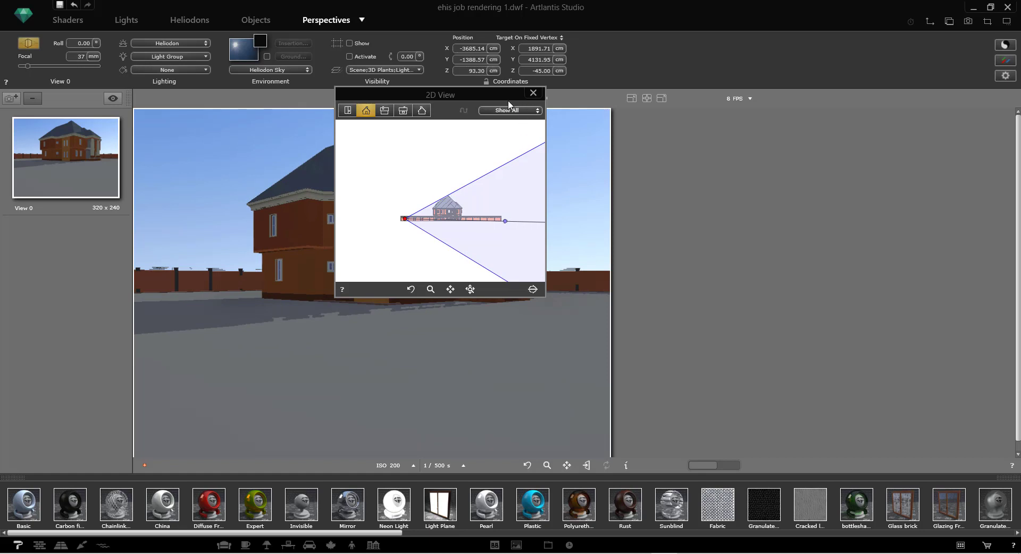
# In the 2D top view, move View 0's camera and target closer to about X -2956 cm, Y -935 cm, and fit the preview
pyautogui.moveTo(503, 94); pyautogui.dragTo(688, 153)
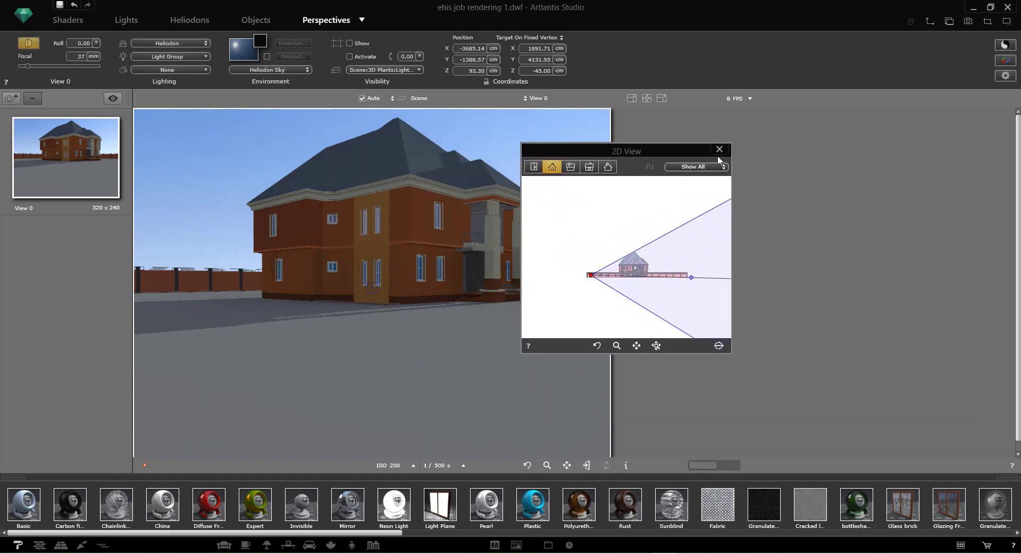
pyautogui.click(533, 167)
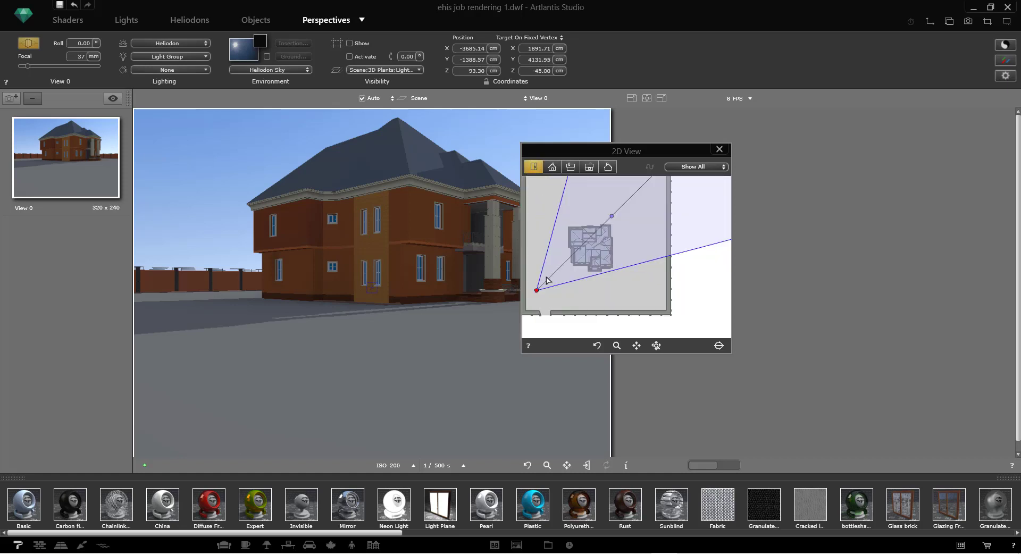
pyautogui.scroll(-1, 547, 278)
pyautogui.scroll(1, 558, 274)
pyautogui.moveTo(547, 281)
pyautogui.mouseDown()
pyautogui.moveTo(562, 274)
pyautogui.moveTo(565, 285)
pyautogui.moveTo(552, 283)
pyautogui.mouseUp()
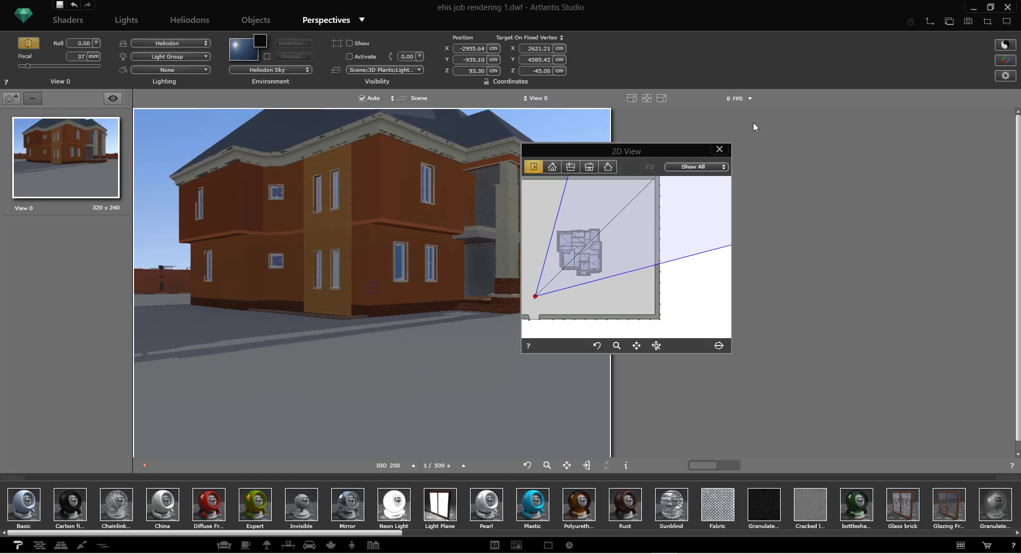
pyautogui.click(719, 150)
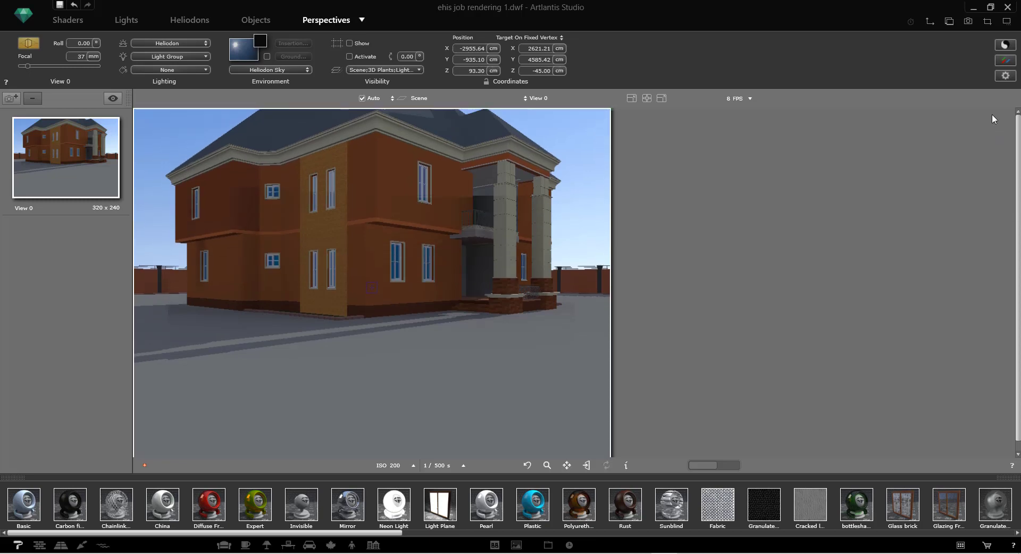
pyautogui.click(647, 99)
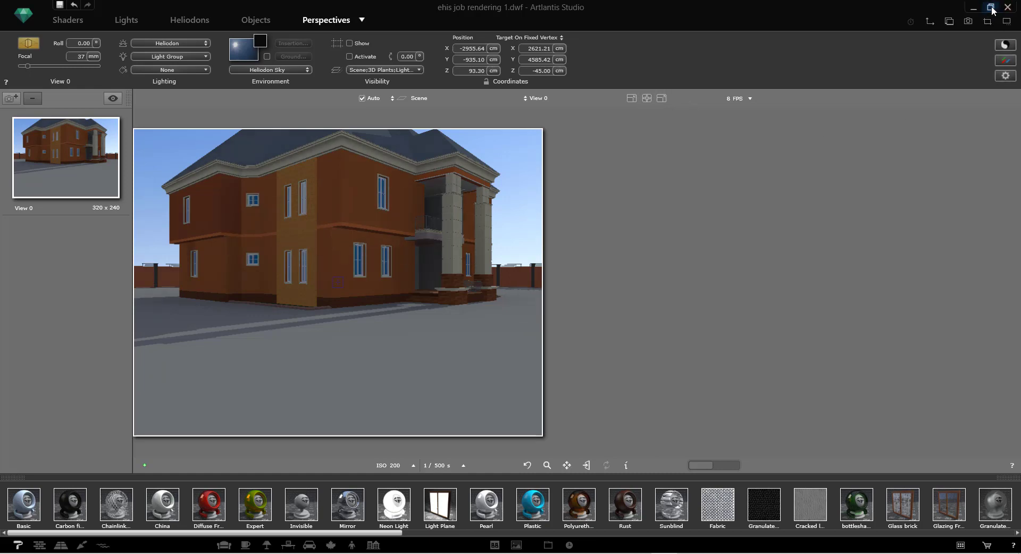
# Restore the window to a smaller size and raise View 0 in the 2D front elevation to about Z 419 cm, with the target at 280 cm
pyautogui.click(991, 8)
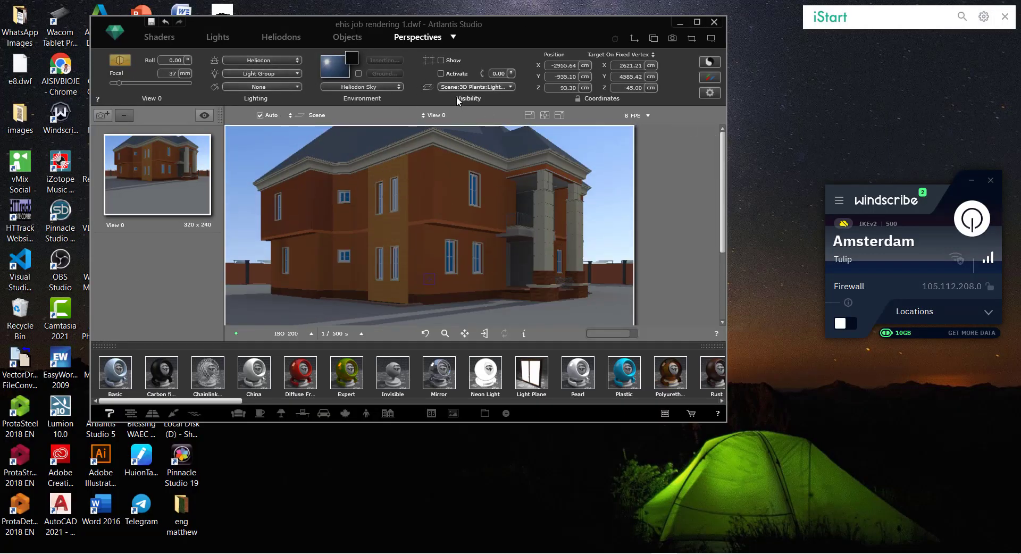
pyautogui.click(635, 39)
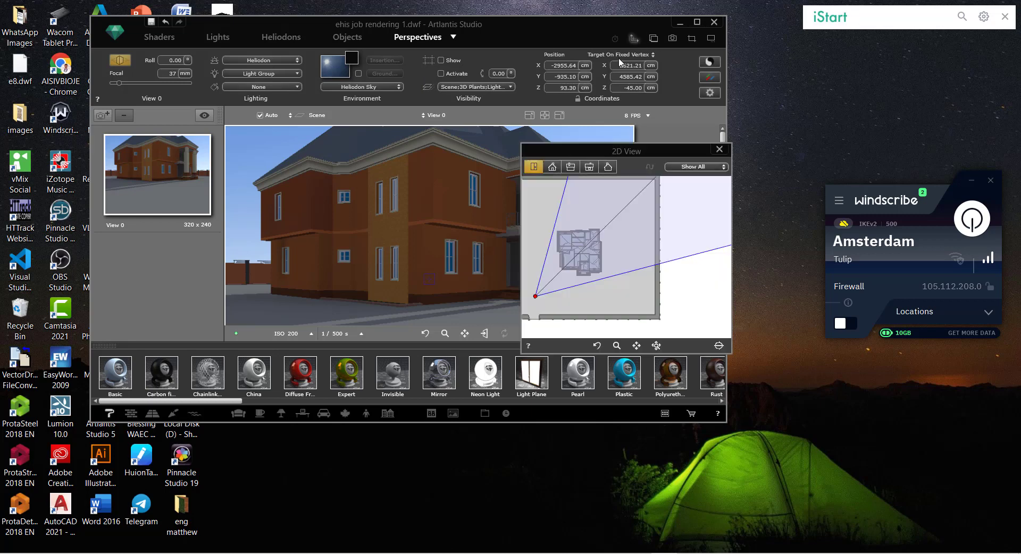
pyautogui.click(552, 167)
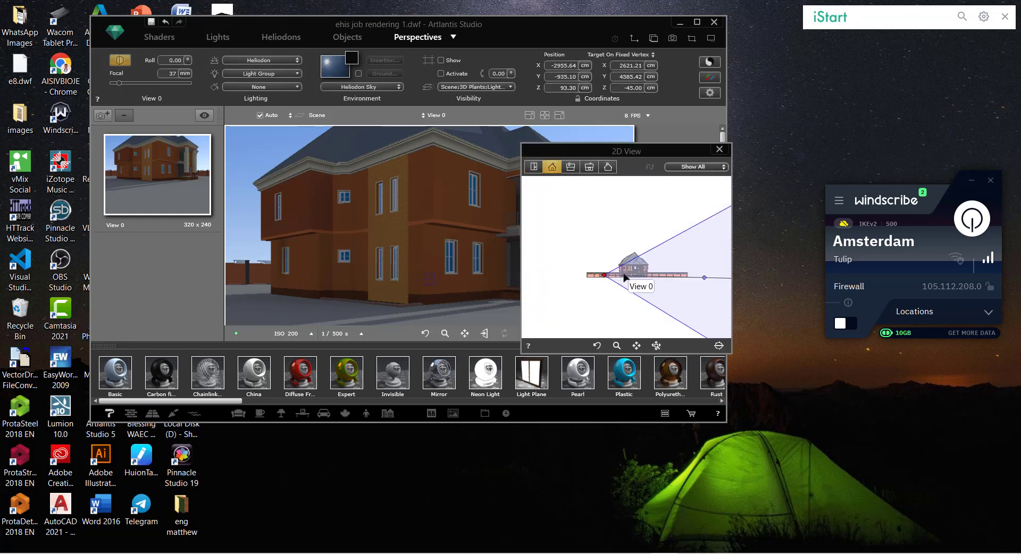
pyautogui.moveTo(623, 274); pyautogui.dragTo(623, 268)
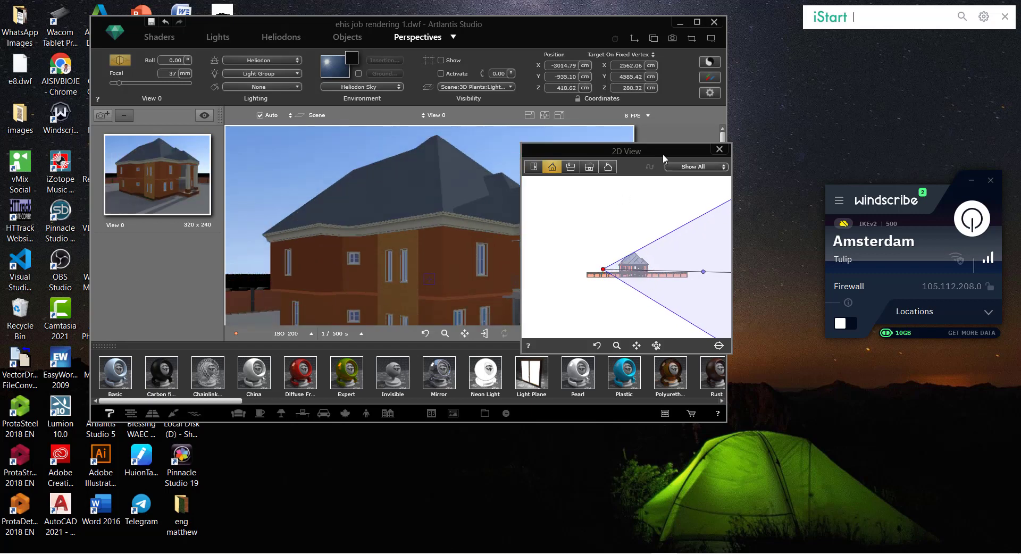
# Close the 2D View window and maximize the application window to show the full perspective preview
pyautogui.moveTo(662, 154); pyautogui.dragTo(596, 279)
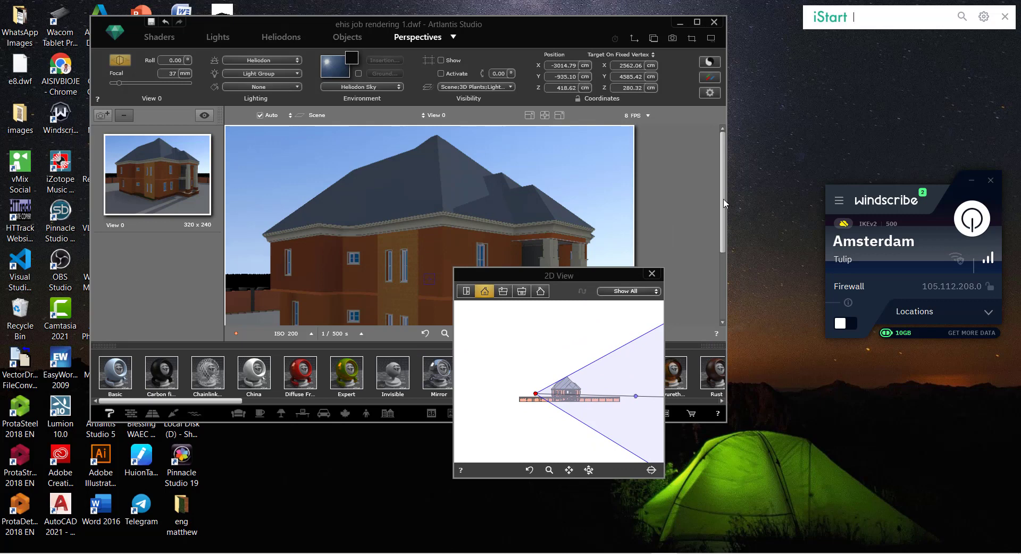
pyautogui.moveTo(725, 203); pyautogui.dragTo(698, 205)
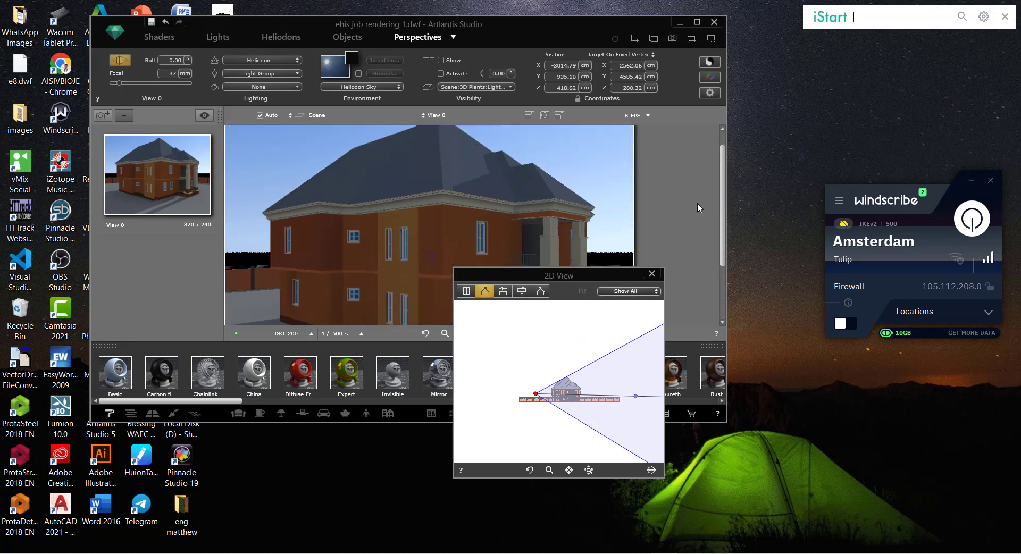
pyautogui.click(652, 274)
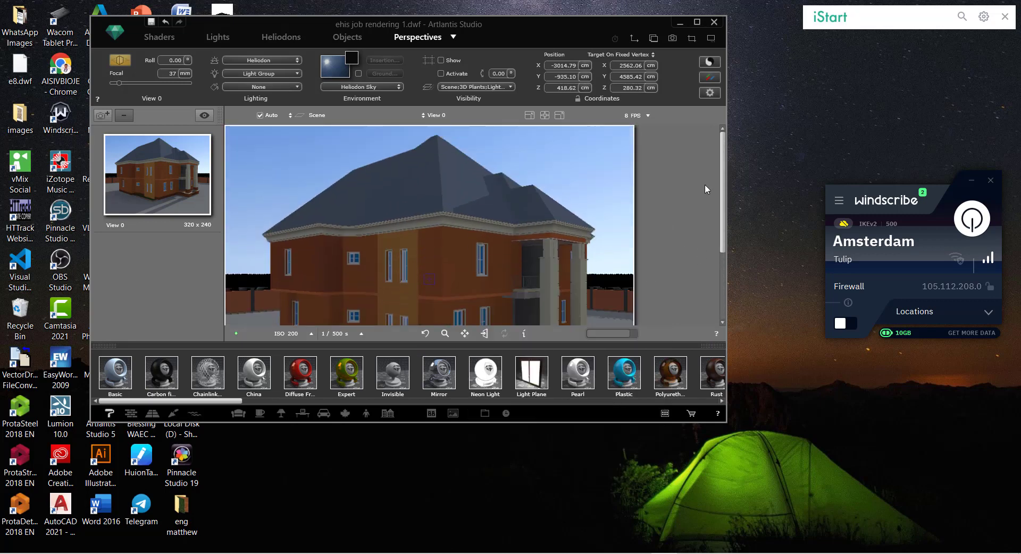
pyautogui.click(698, 23)
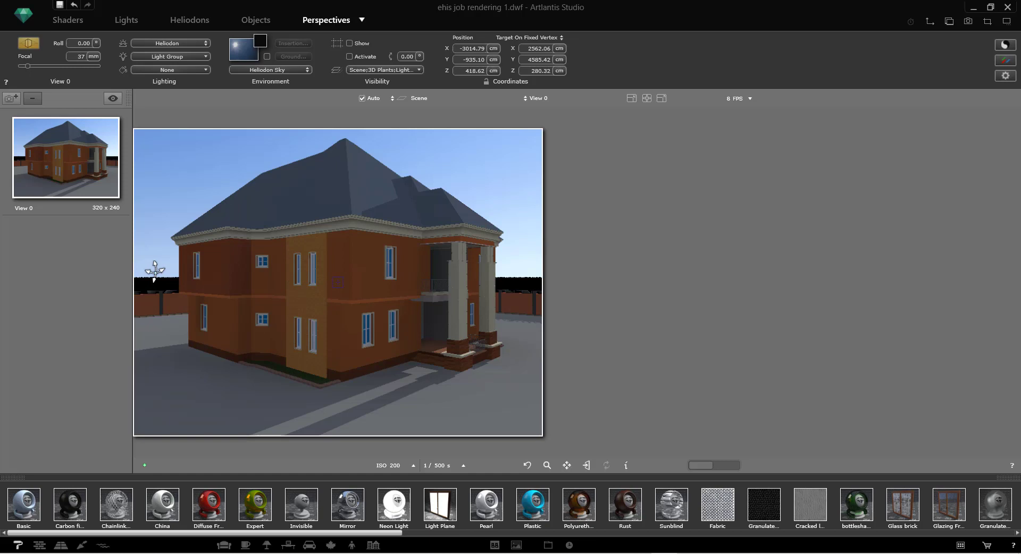
# Enable the infinite ground for View 0, switch its altitude unit to millimetres and confirm the settings
pyautogui.click(268, 57)
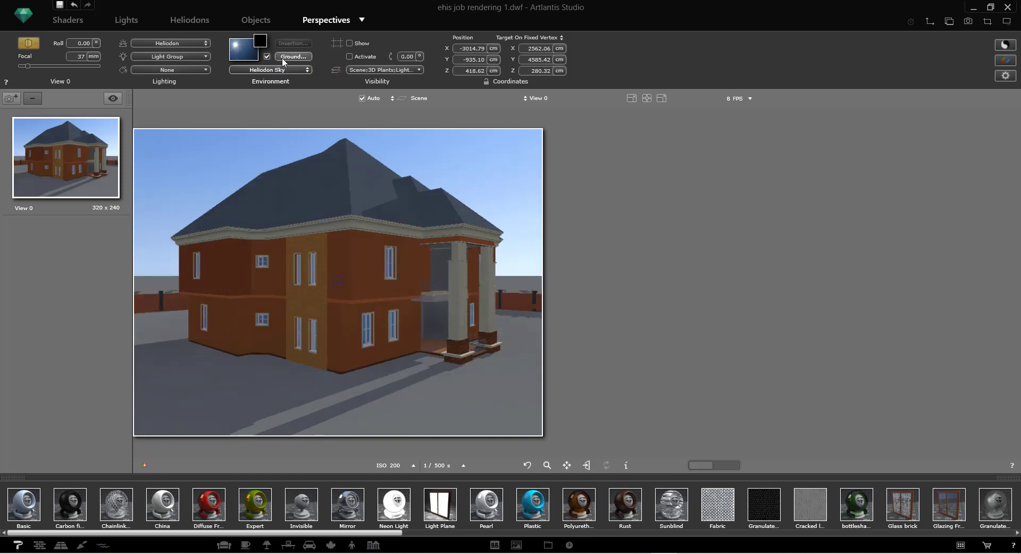
pyautogui.click(286, 57)
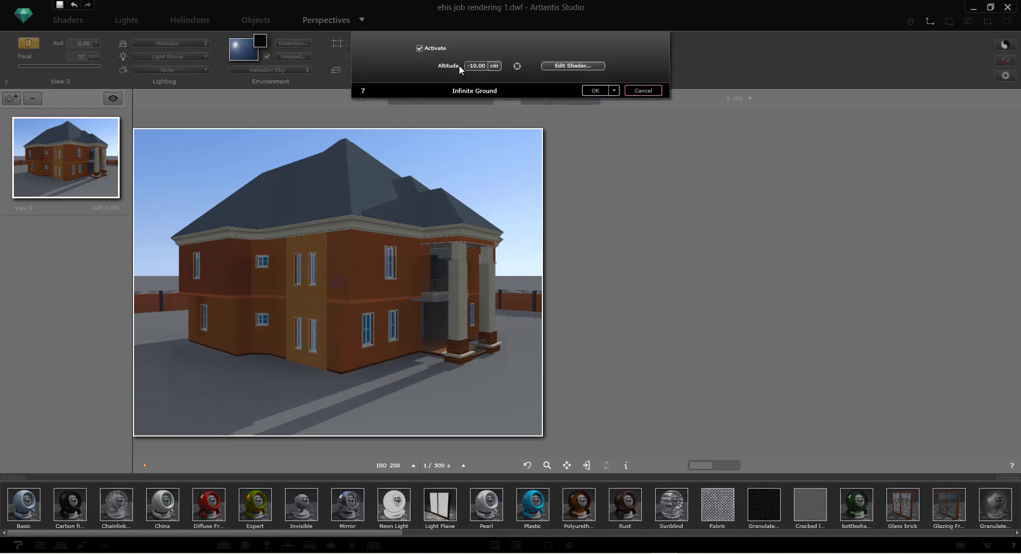
pyautogui.click(494, 66)
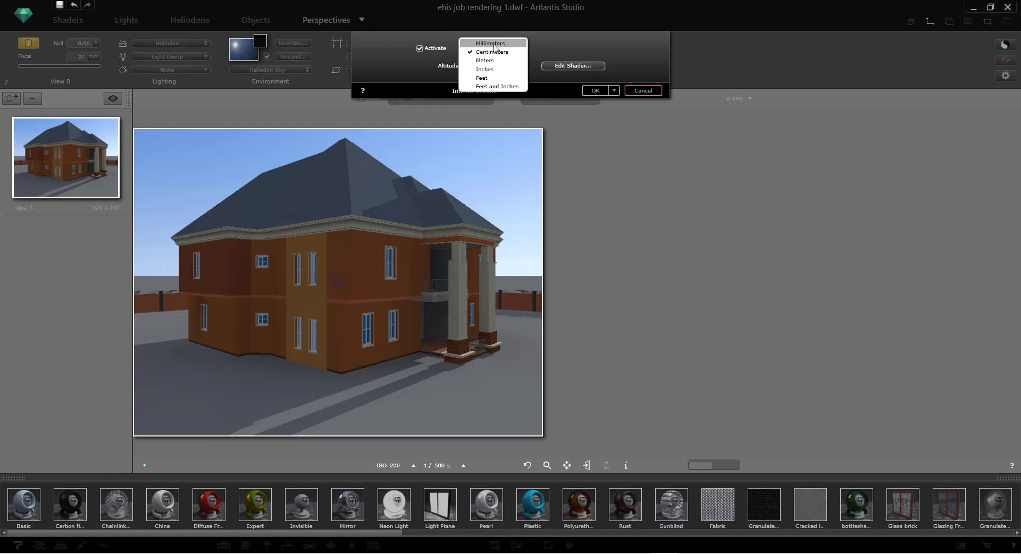
pyautogui.click(495, 44)
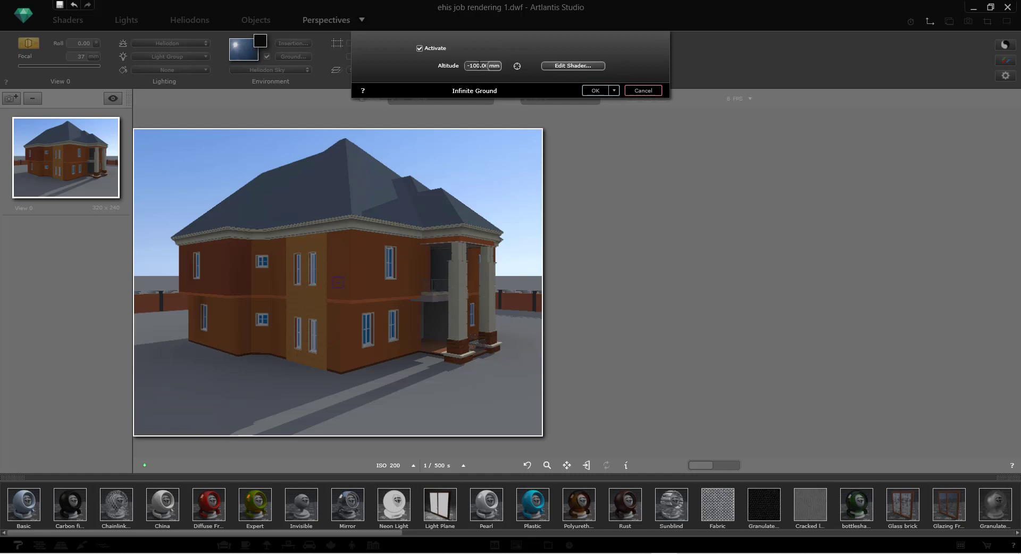
pyautogui.click(478, 65)
pyautogui.click(590, 90)
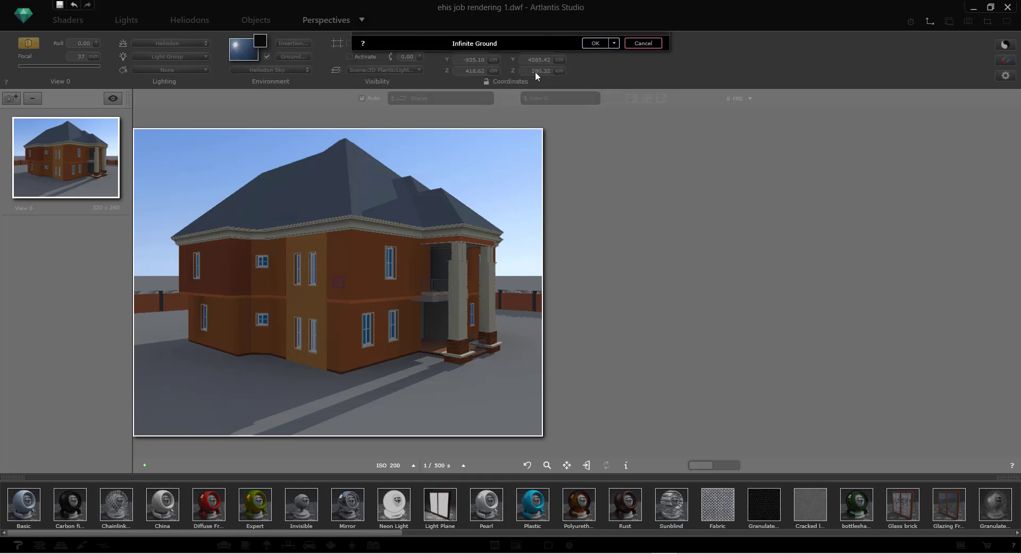
# Edit the infinite ground's shader and apply the natural shader Lawn 001 to it
pyautogui.click(297, 57)
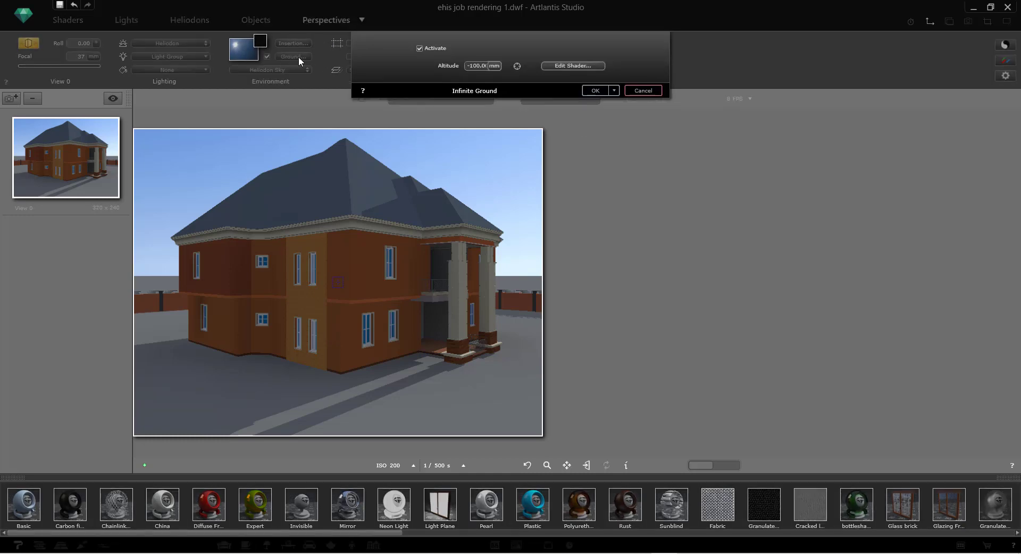
pyautogui.click(562, 66)
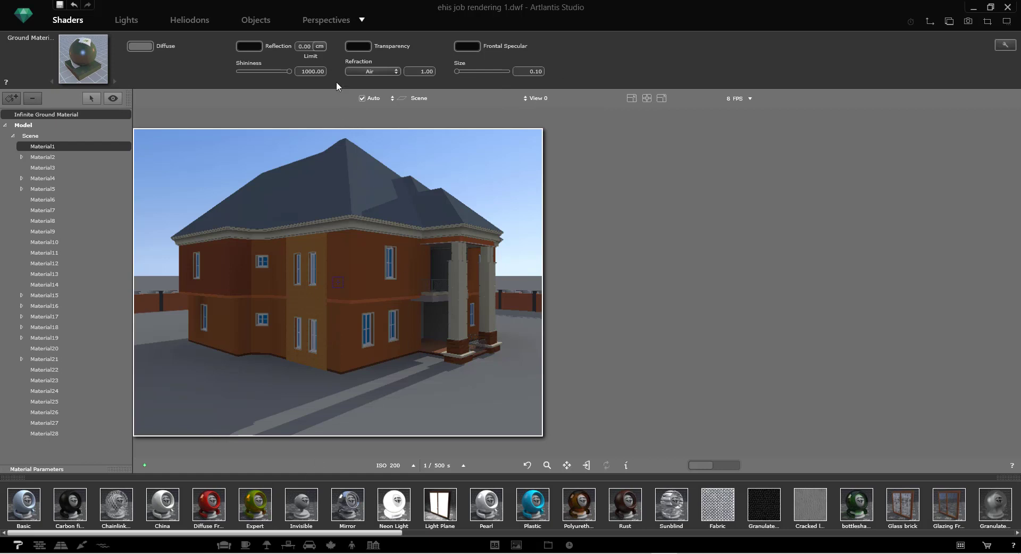
pyautogui.click(325, 22)
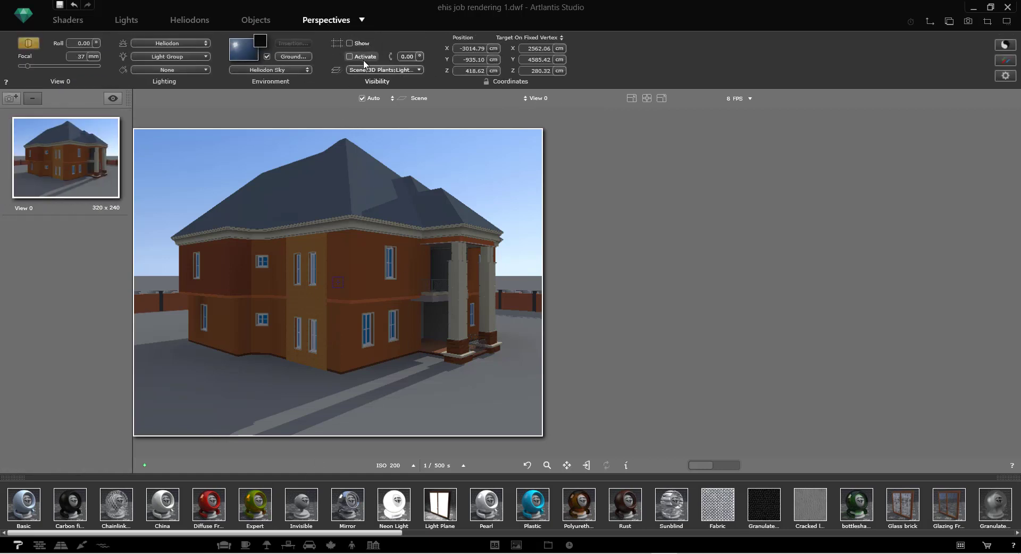
pyautogui.click(298, 58)
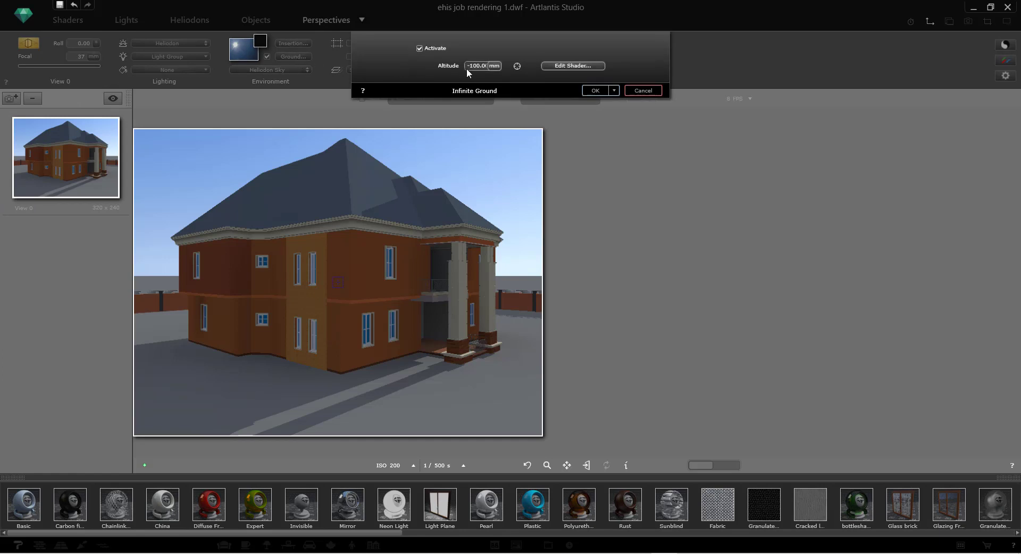
pyautogui.click(558, 65)
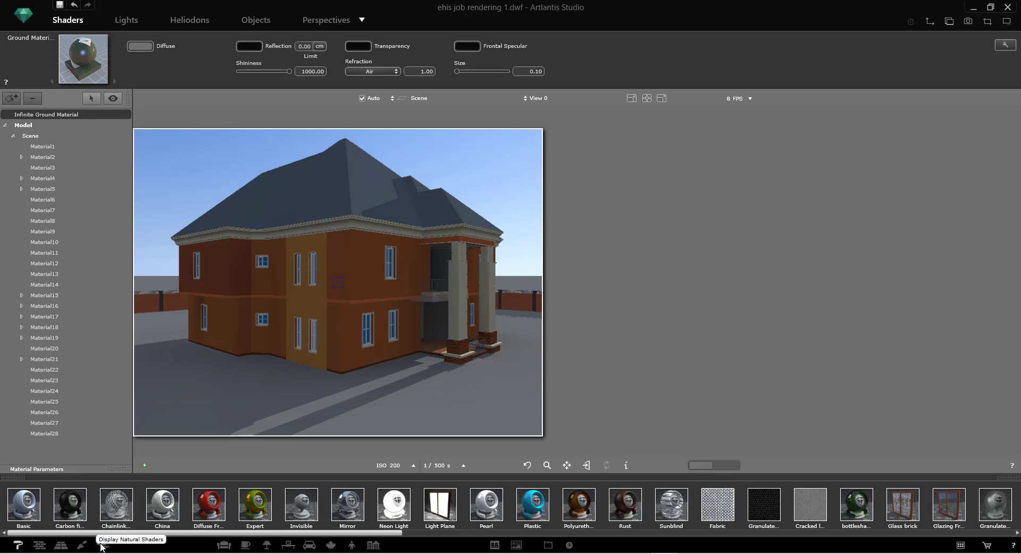
pyautogui.click(103, 545)
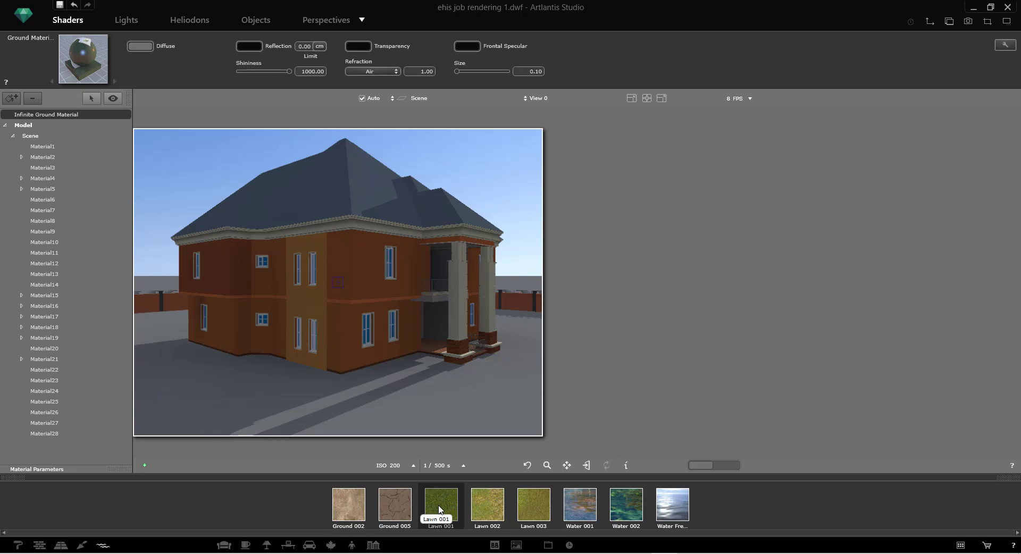
pyautogui.moveTo(440, 509); pyautogui.dragTo(399, 409)
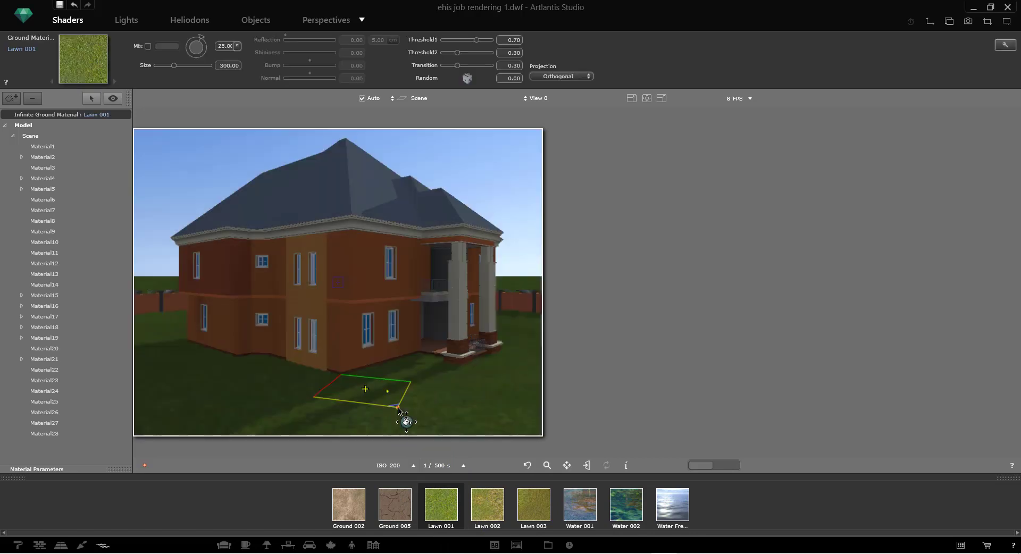
# Set the Lawn 001 shader's size to 600 and mix it with a saturated medium green
pyautogui.moveTo(179, 66); pyautogui.dragTo(219, 64)
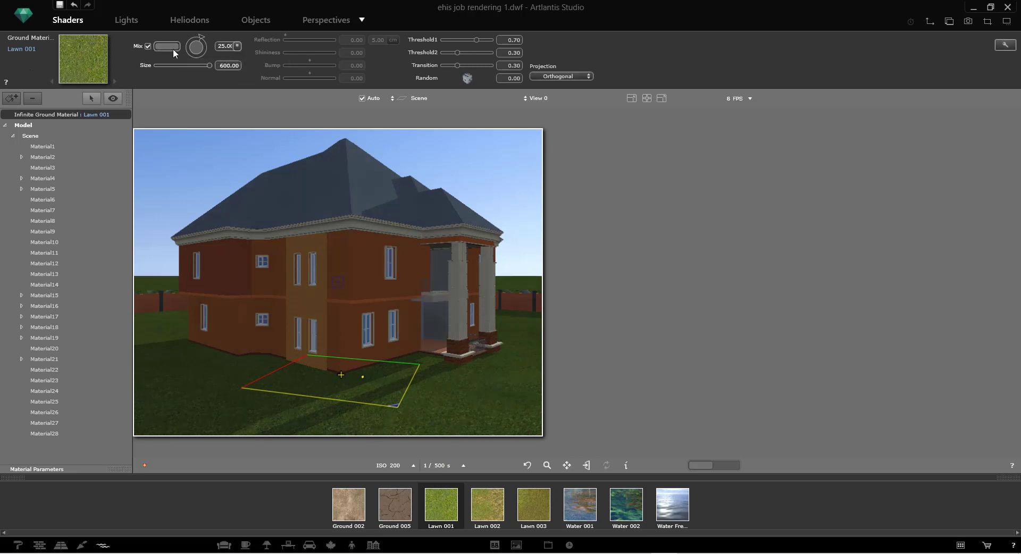
pyautogui.click(173, 49)
pyautogui.click(269, 114)
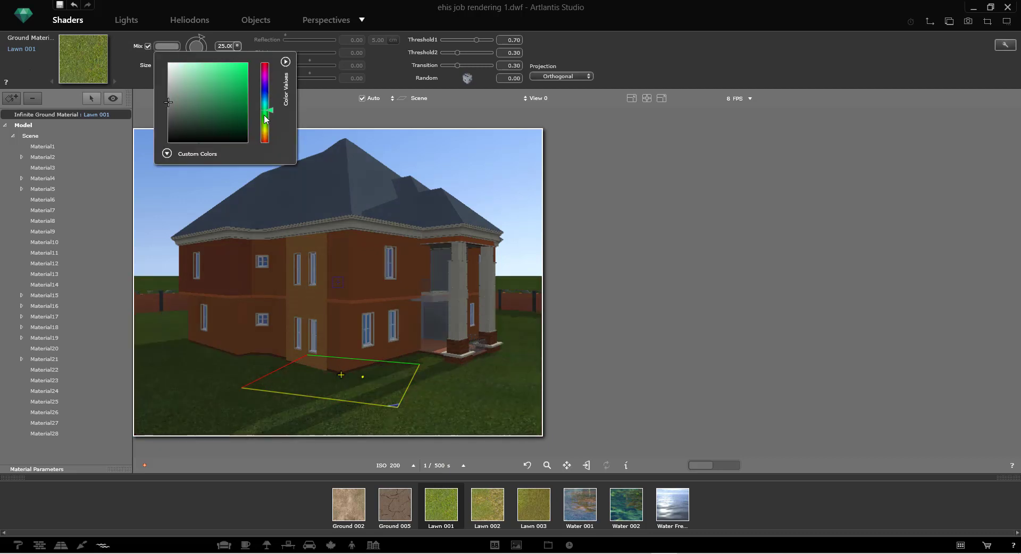
pyautogui.click(244, 93)
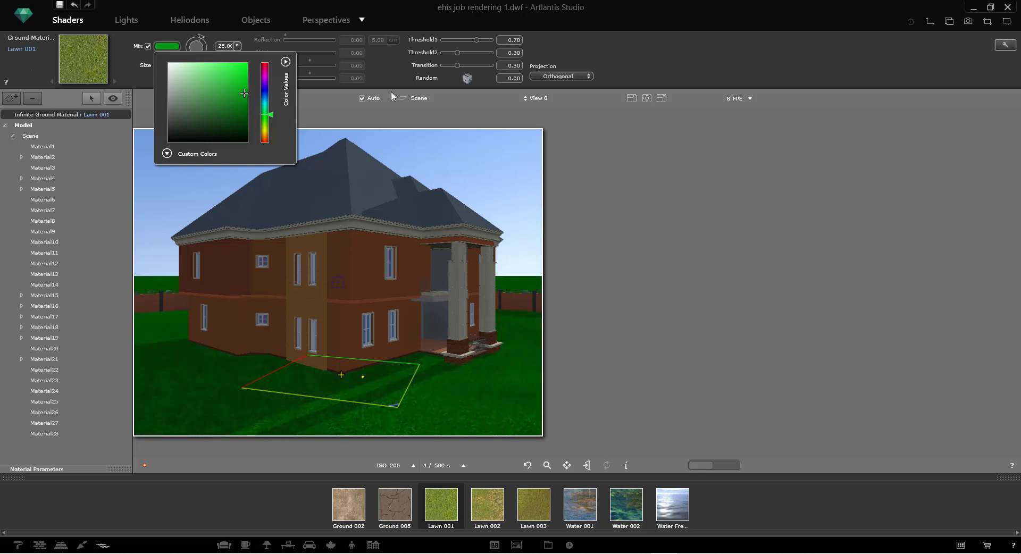
# Set the lawn shader's Transition to 1.00, Threshold1 to 0.83 and Threshold2 to 0.81, with Vertical projection
pyautogui.click(472, 66)
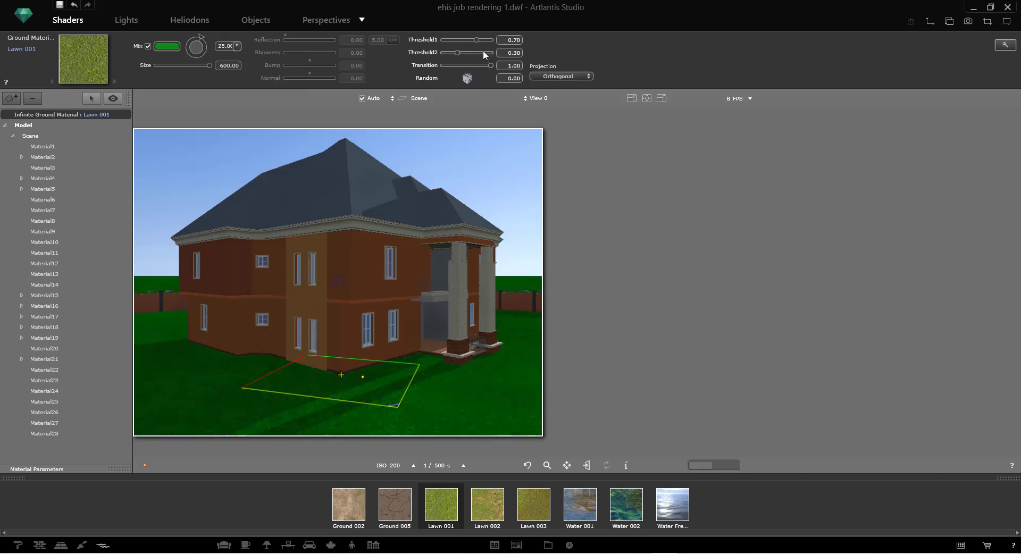
pyautogui.click(482, 39)
pyautogui.click(576, 76)
pyautogui.click(574, 66)
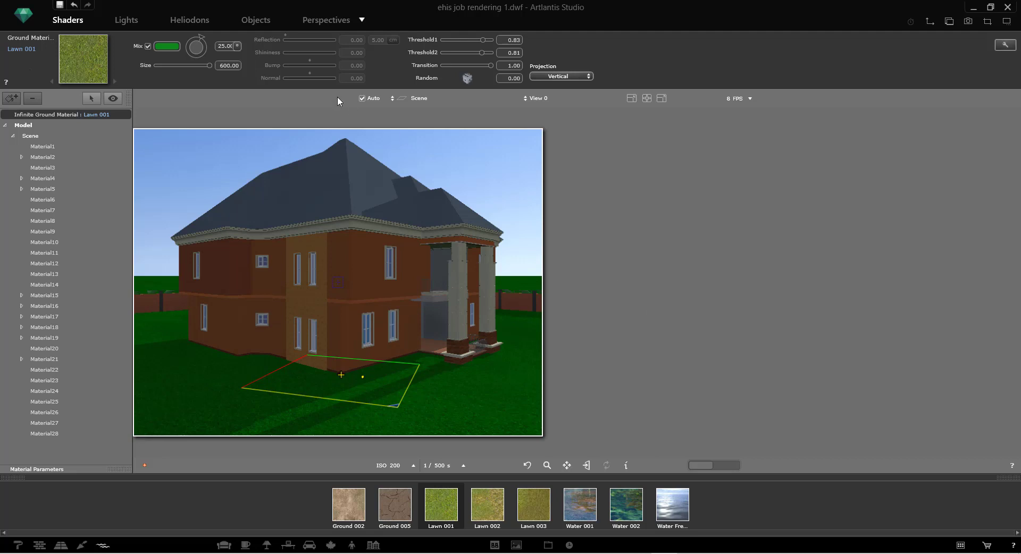
# Lower the infinite ground's altitude in millimetres so the lawn lies beneath the model's own ground surface, and confirm
pyautogui.click(322, 20)
pyautogui.click(290, 56)
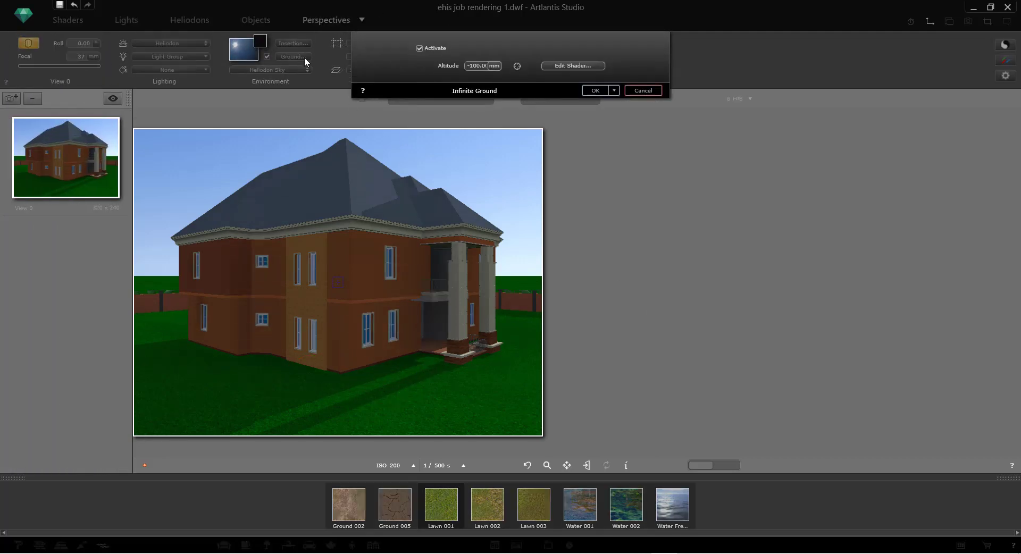
pyautogui.doubleClick(476, 64)
pyautogui.click(474, 66)
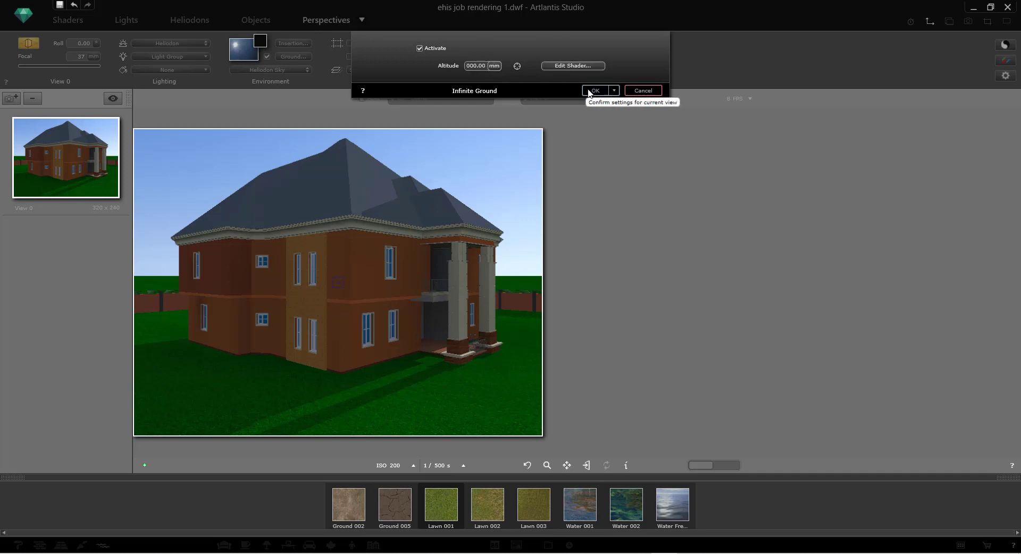
pyautogui.click(591, 90)
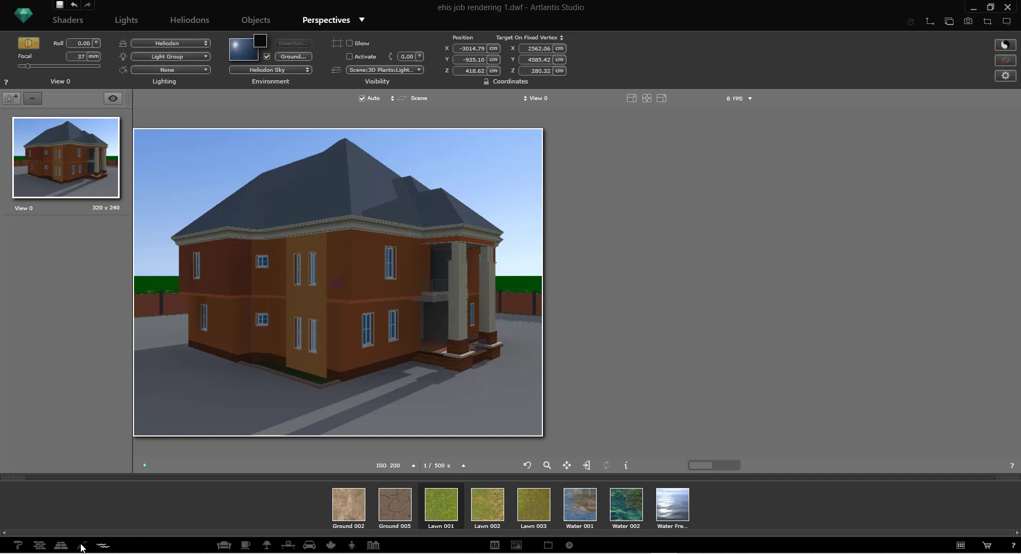
# Apply the Concrete plate shader to the ground surface around the house and display its shader settings
pyautogui.click(81, 545)
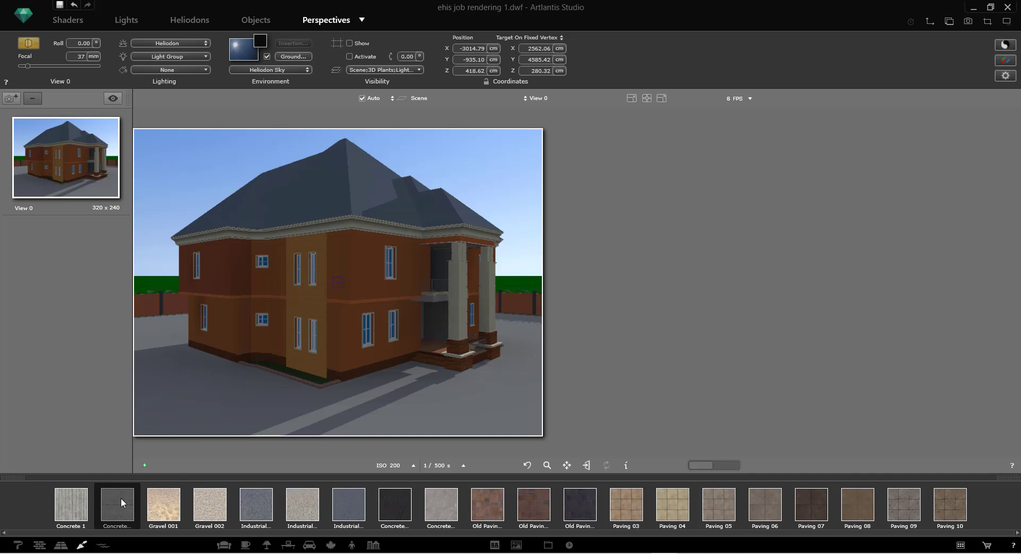
pyautogui.moveTo(120, 498); pyautogui.dragTo(182, 401)
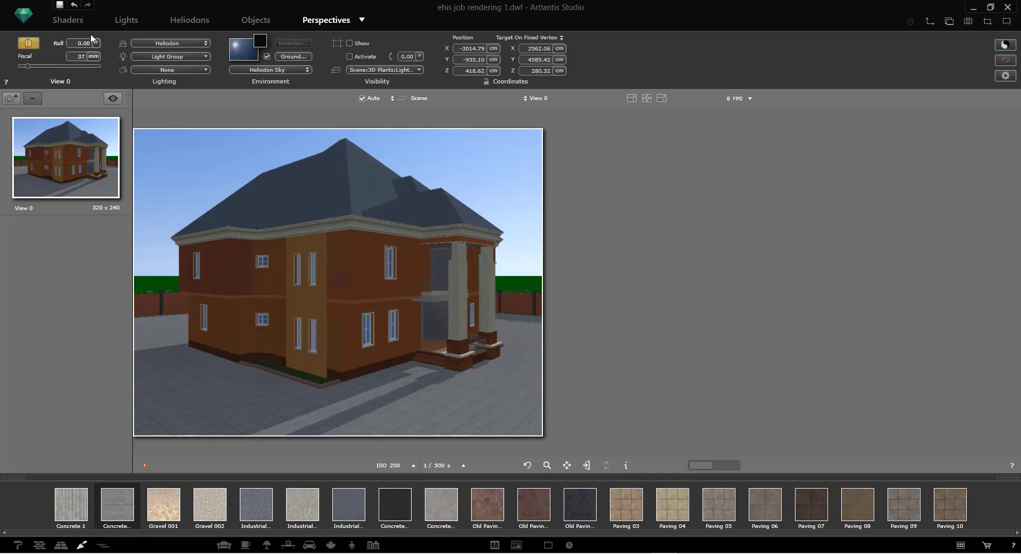
pyautogui.click(75, 20)
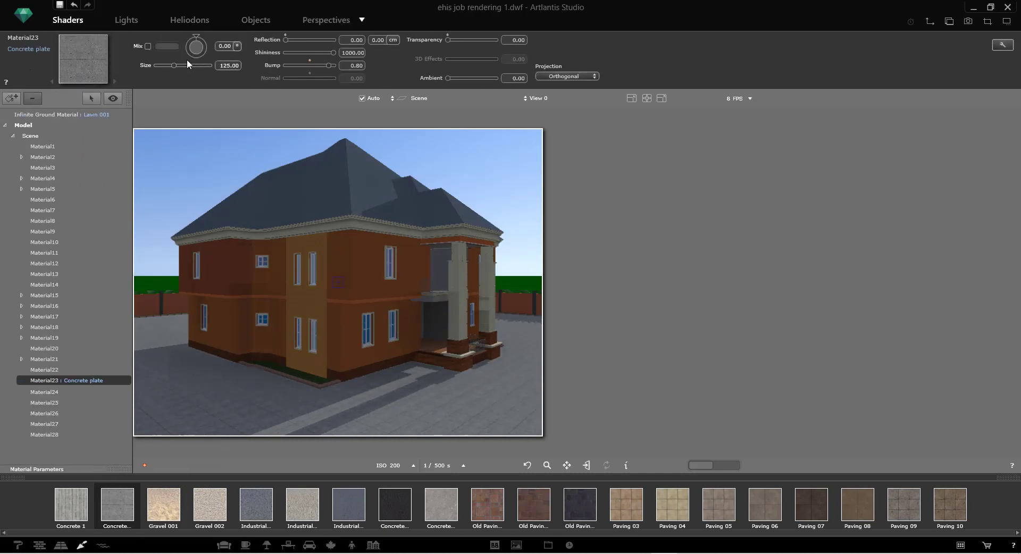
# Set the Concrete plate shader's Shininess to about 5.57 and Reflection to 0.04, with Horizontal projection
pyautogui.moveTo(300, 53); pyautogui.dragTo(287, 52)
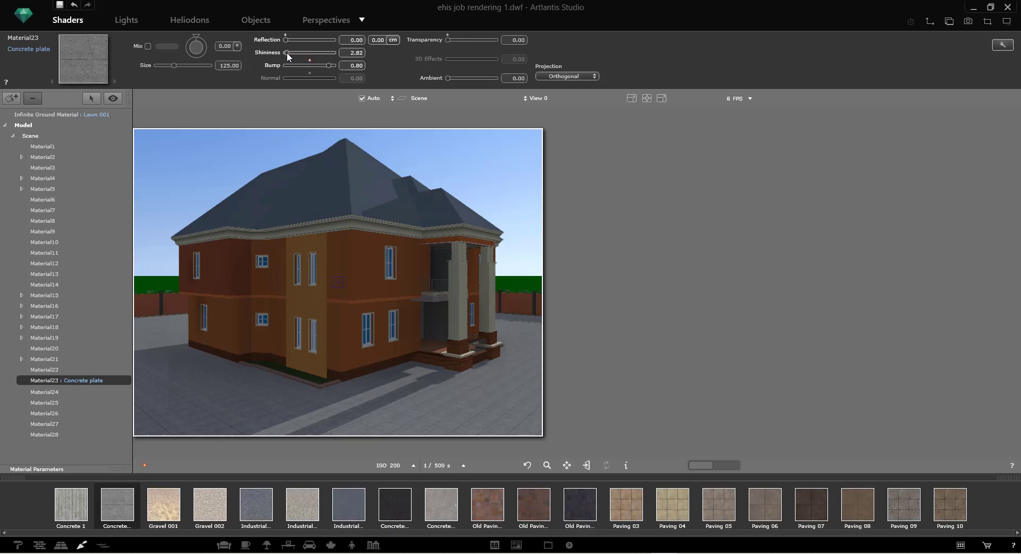
pyautogui.click(290, 41)
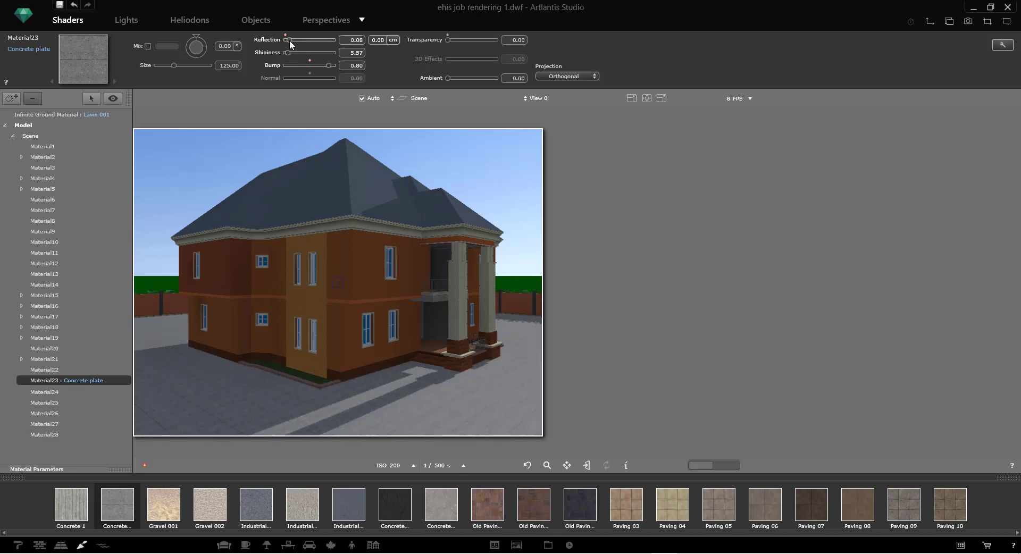
pyautogui.moveTo(289, 41); pyautogui.dragTo(288, 41)
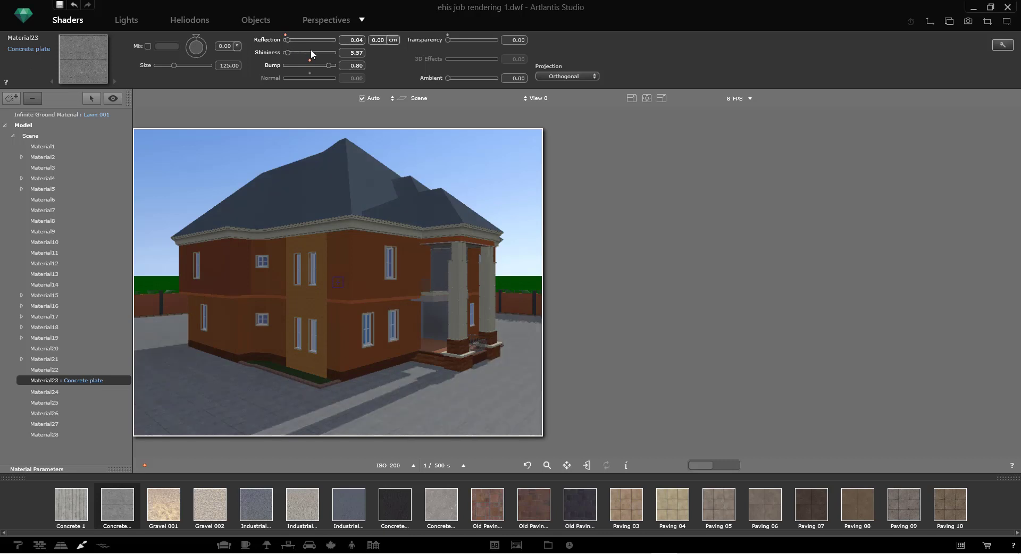
pyautogui.click(571, 77)
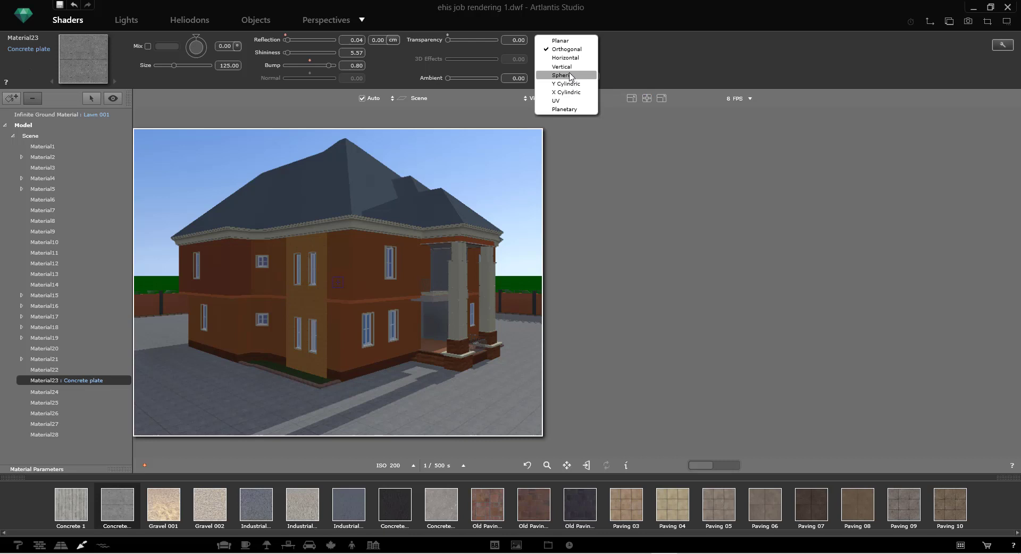
pyautogui.click(565, 57)
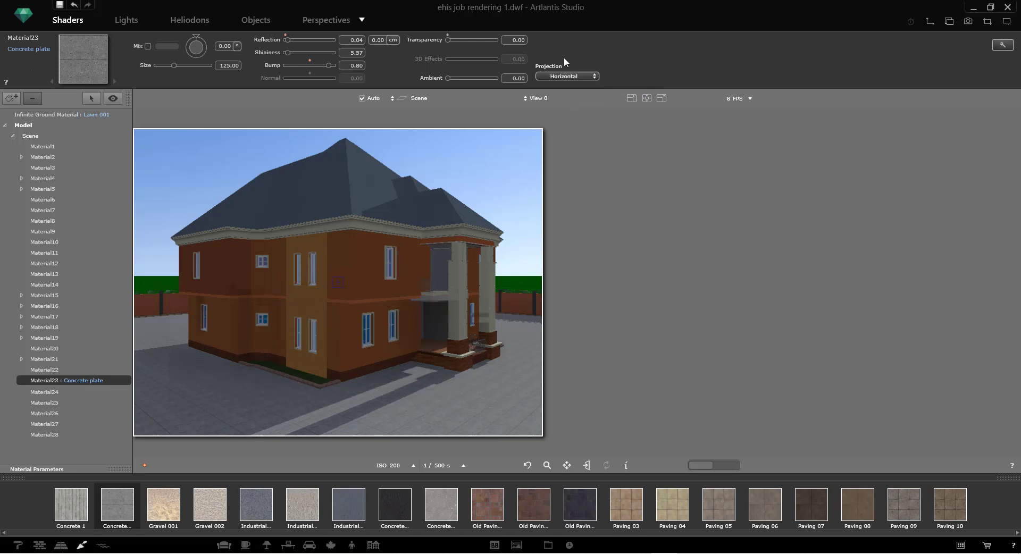
# Enable colour mixing on the Concrete plate shader and pick a slightly darker grey
pyautogui.click(148, 47)
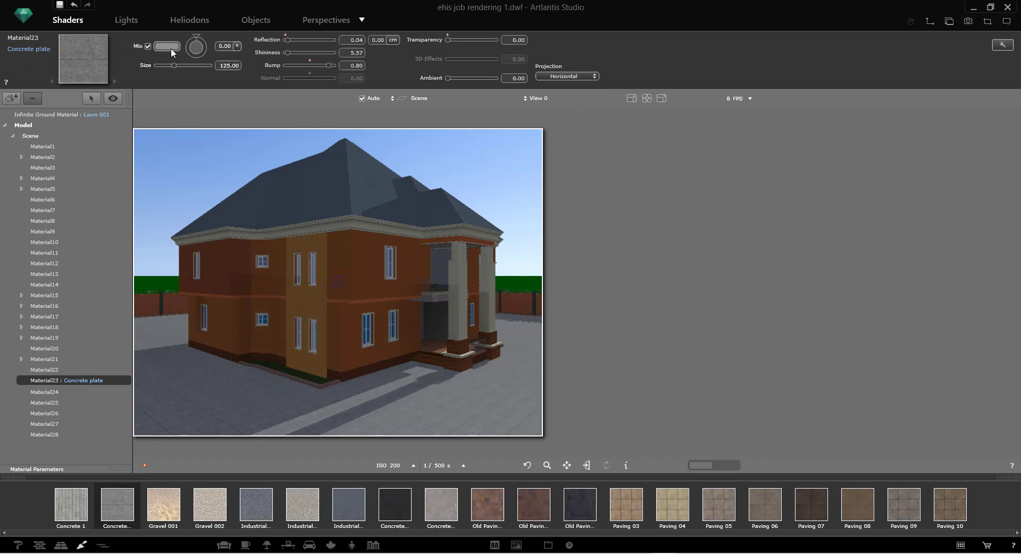
pyautogui.click(171, 49)
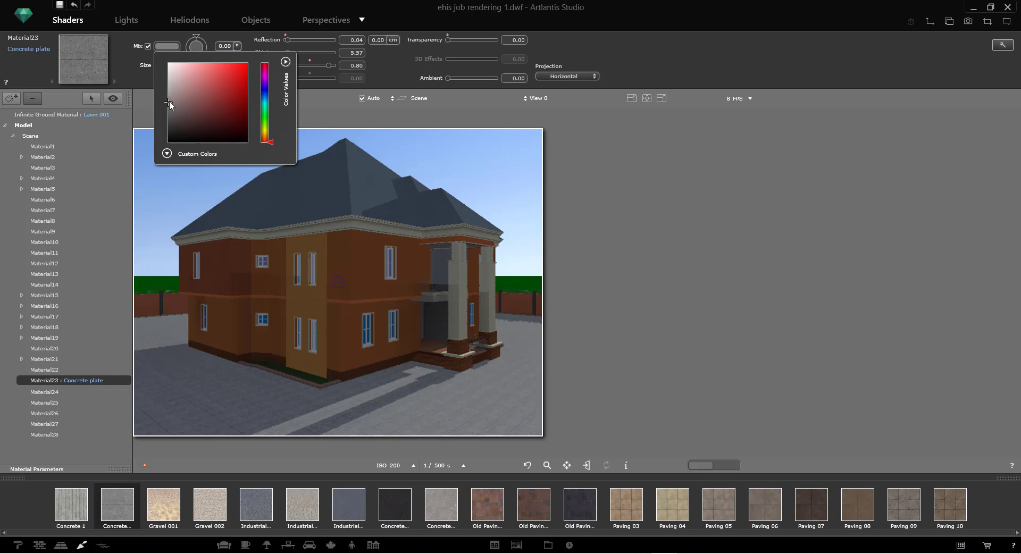
pyautogui.click(169, 107)
pyautogui.click(171, 109)
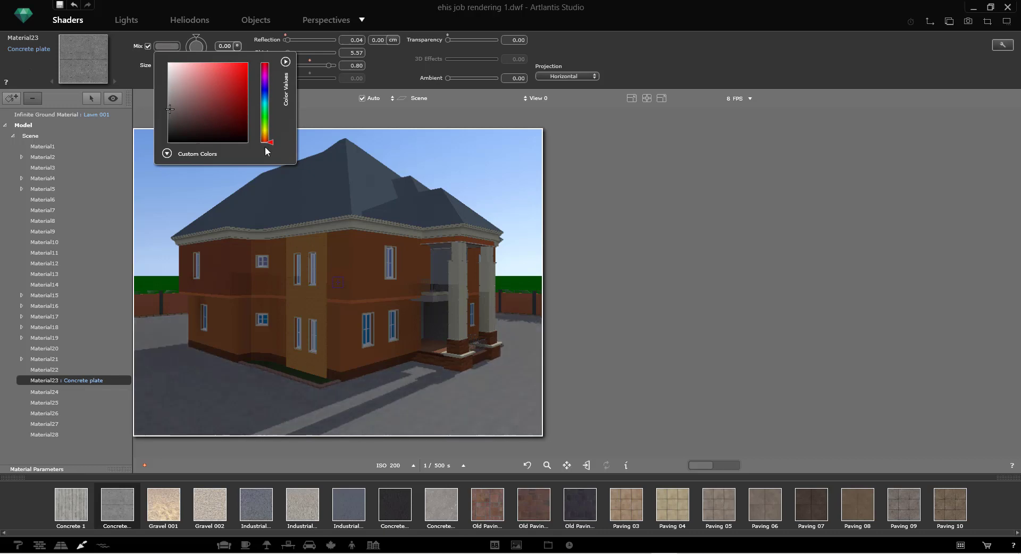
# Set the Concrete plate shader's size to 100
pyautogui.click(770, 331)
pyautogui.moveTo(174, 65); pyautogui.dragTo(190, 65)
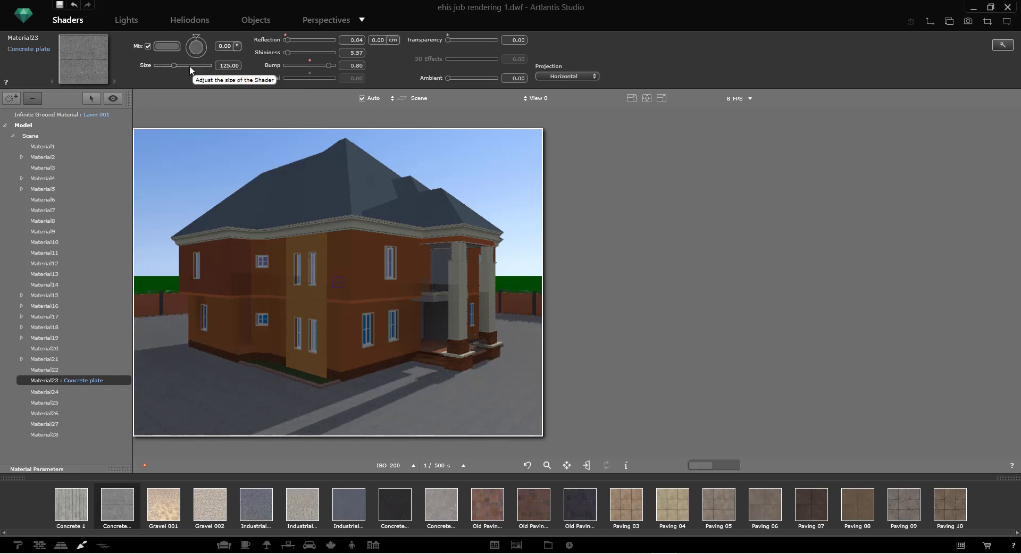
pyautogui.click(225, 65)
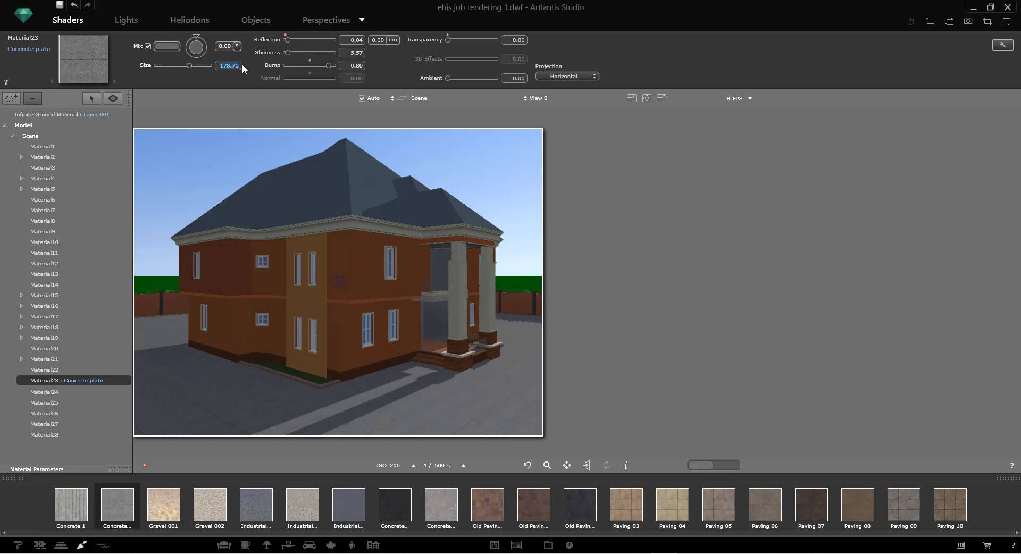
pyautogui.write('100')
pyautogui.press('Return')
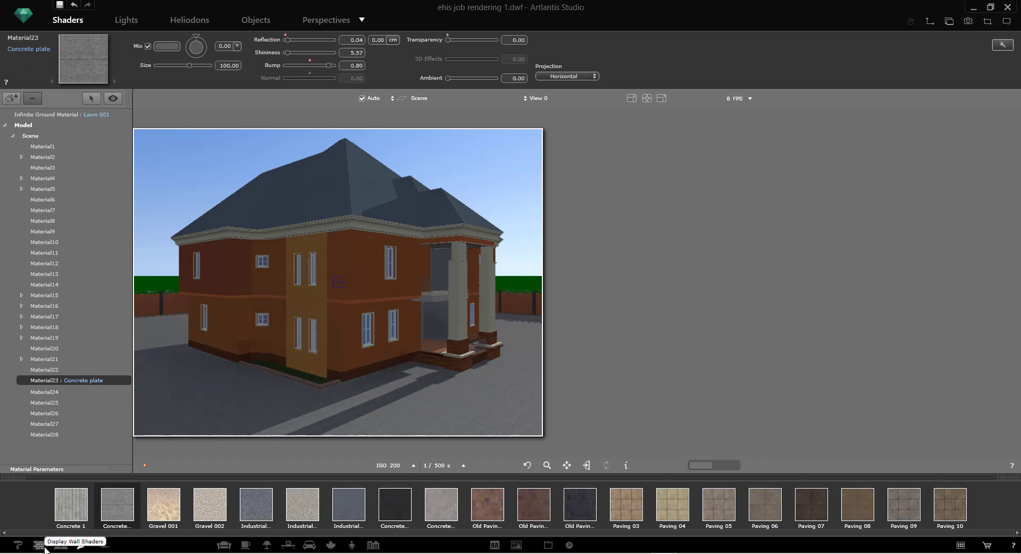
# Apply the dark CoteFleurie 02 tile shader from the wall shaders to the house roof
pyautogui.click(44, 549)
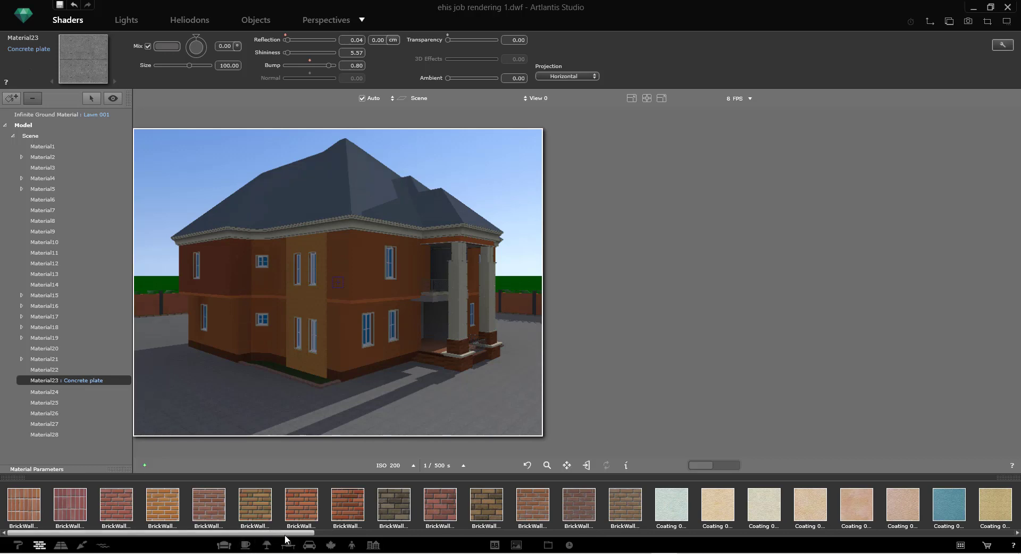
pyautogui.moveTo(285, 535); pyautogui.dragTo(583, 545)
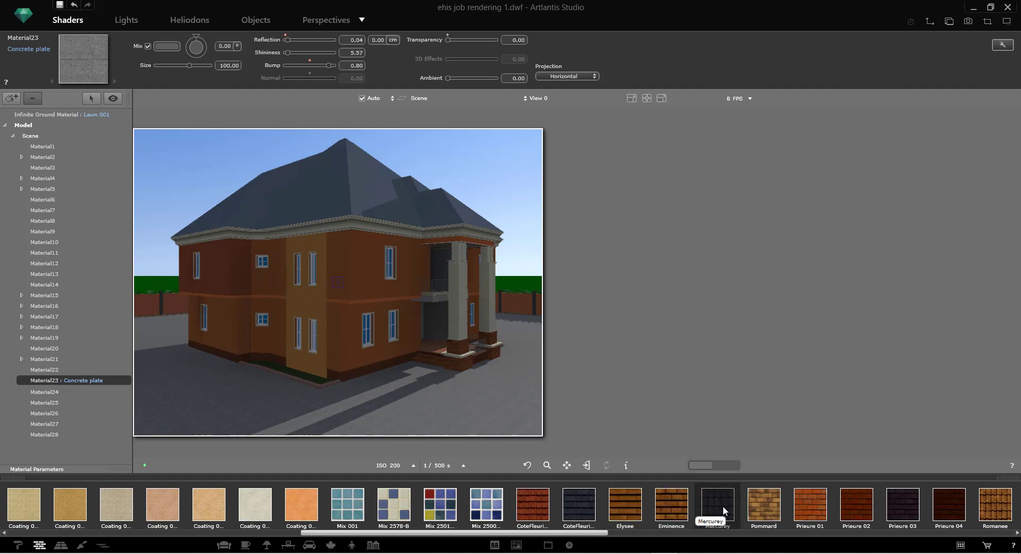
pyautogui.moveTo(586, 497); pyautogui.dragTo(372, 211)
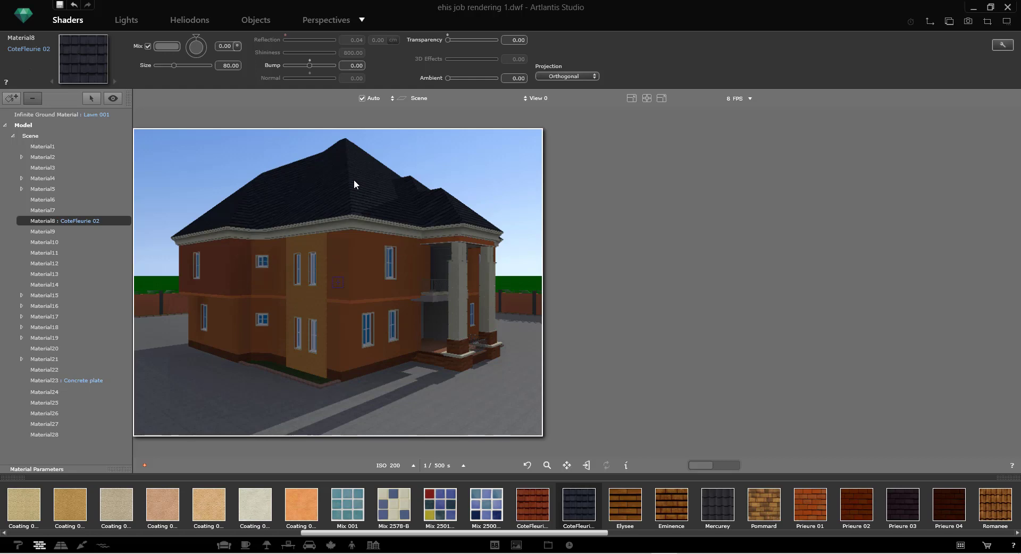
# Pick a slightly darker grey as the mix colour of the roof's CoteFleurie 02 shader
pyautogui.click(165, 46)
pyautogui.click(169, 106)
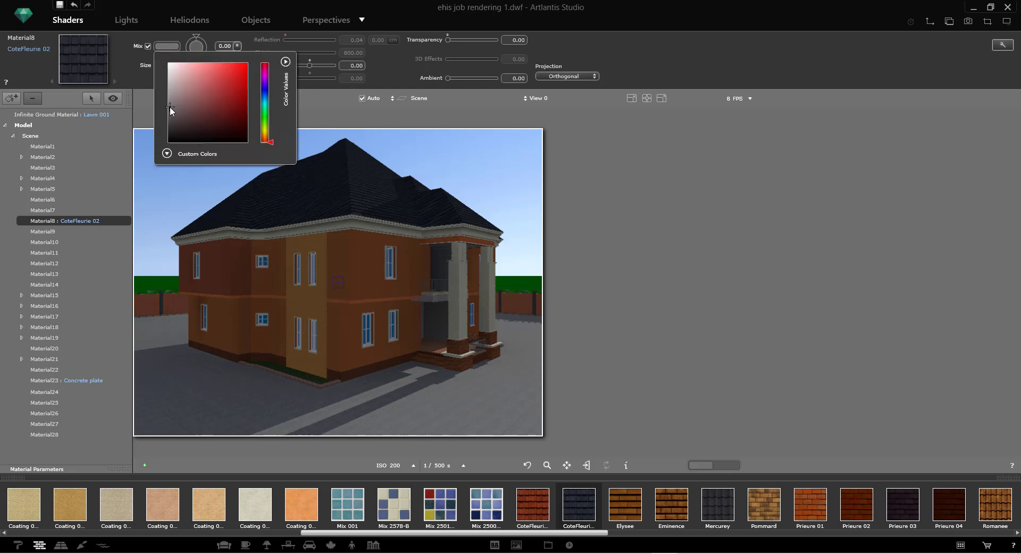
pyautogui.click(169, 111)
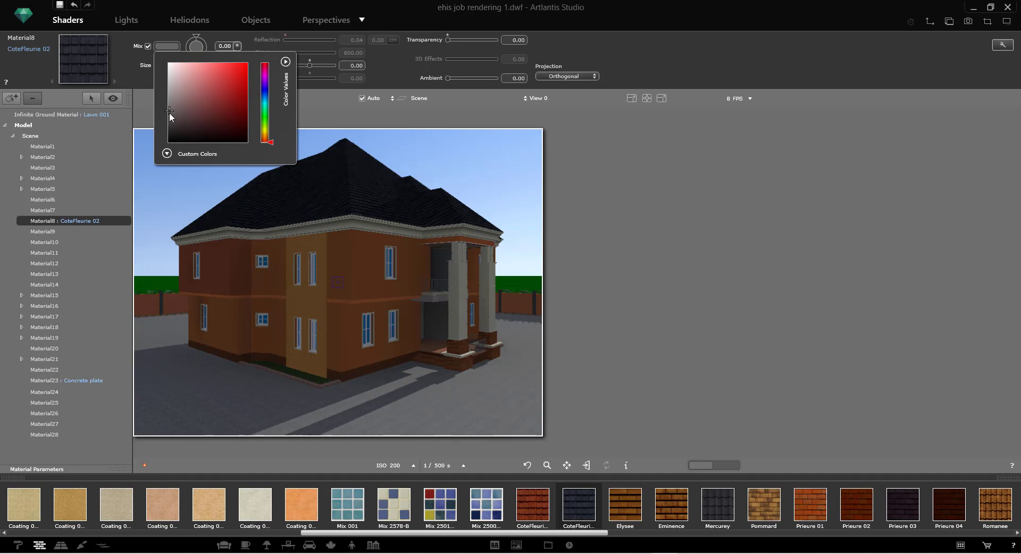
pyautogui.click(554, 116)
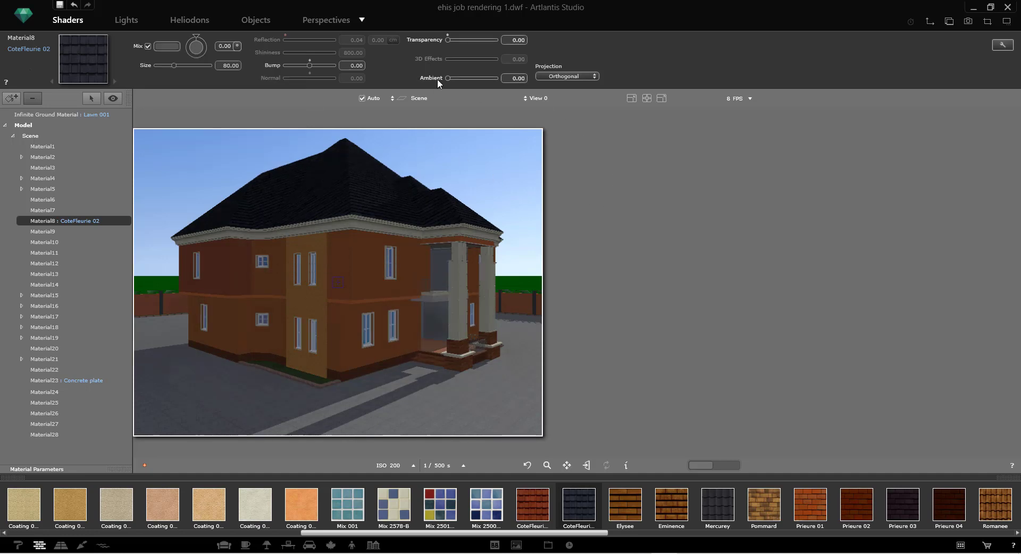
# Set the roof shader's projection to Horizontal and its size to about 84.80
pyautogui.click(570, 76)
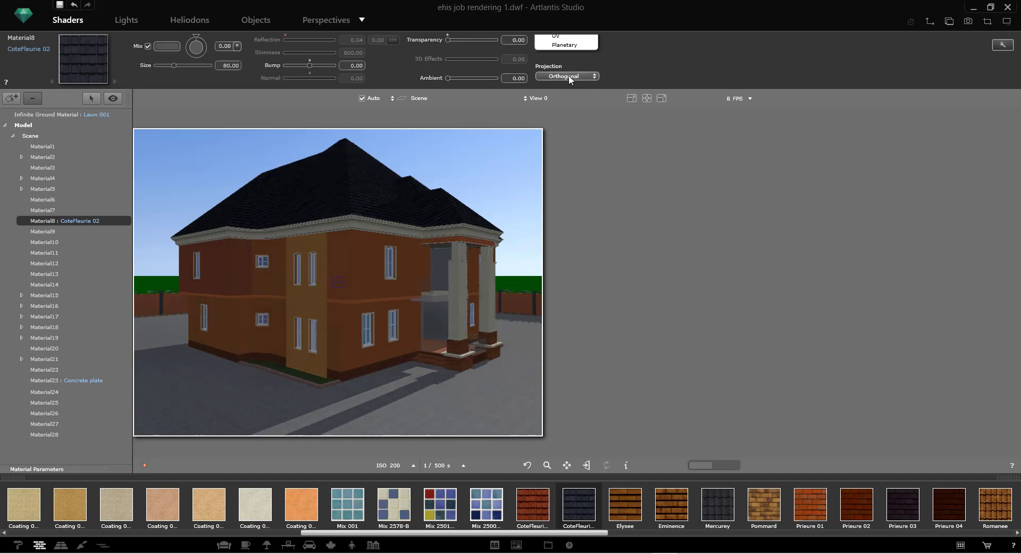
pyautogui.click(570, 60)
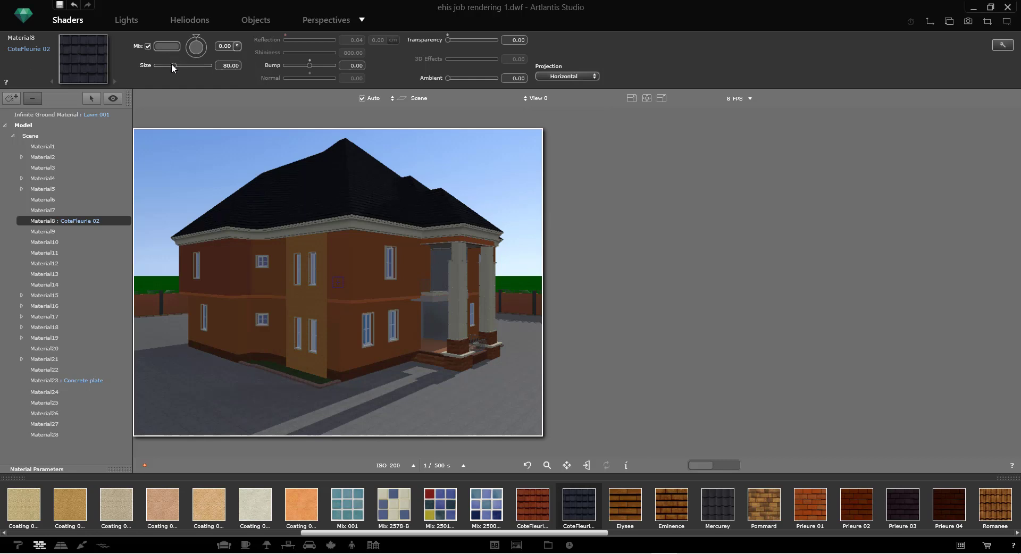
pyautogui.moveTo(173, 65); pyautogui.dragTo(176, 66)
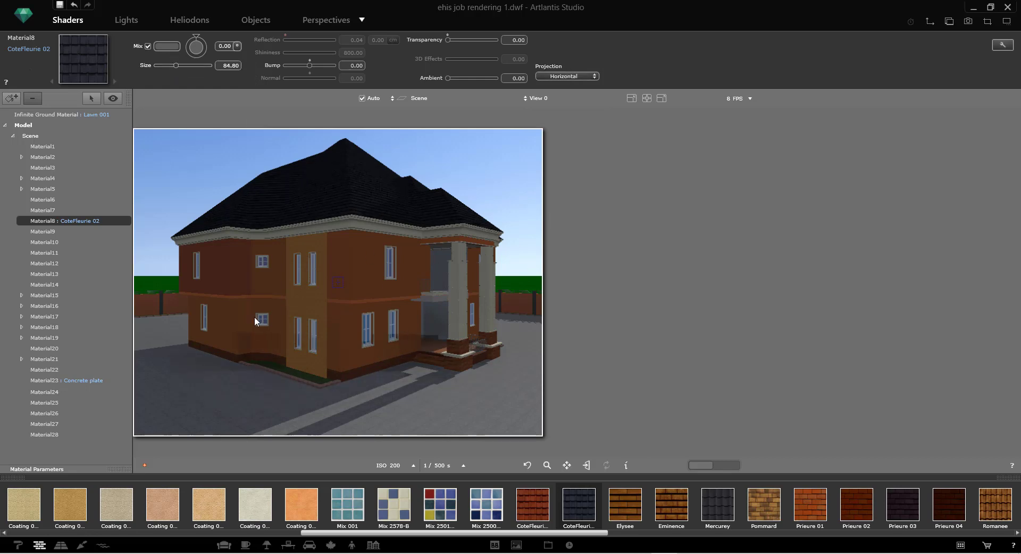
pyautogui.click(238, 280)
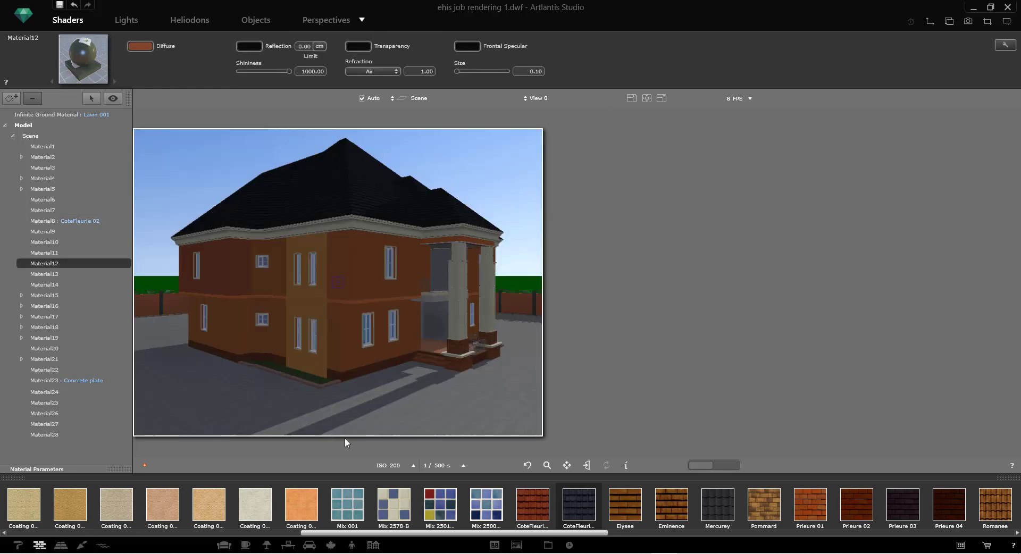
pyautogui.click(405, 406)
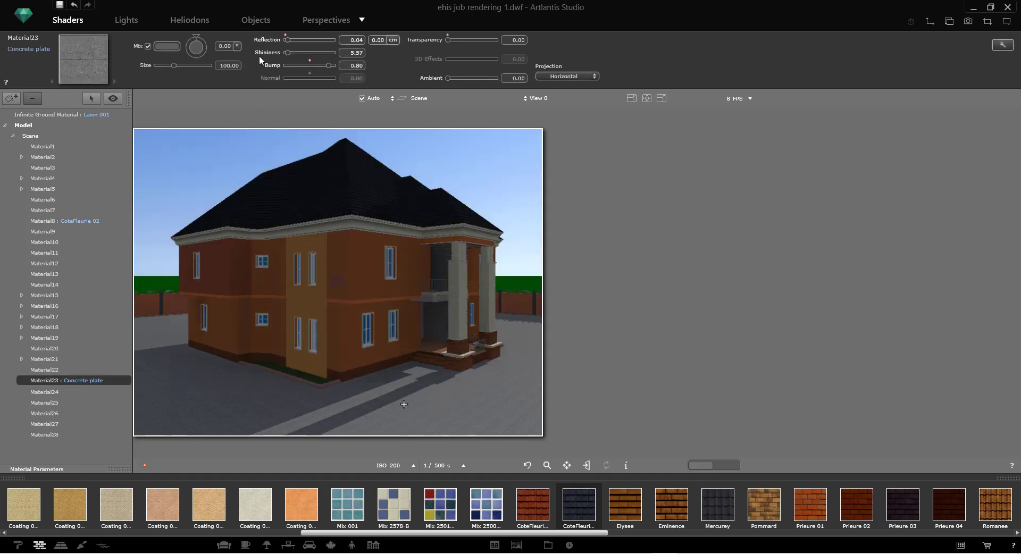
pyautogui.click(327, 19)
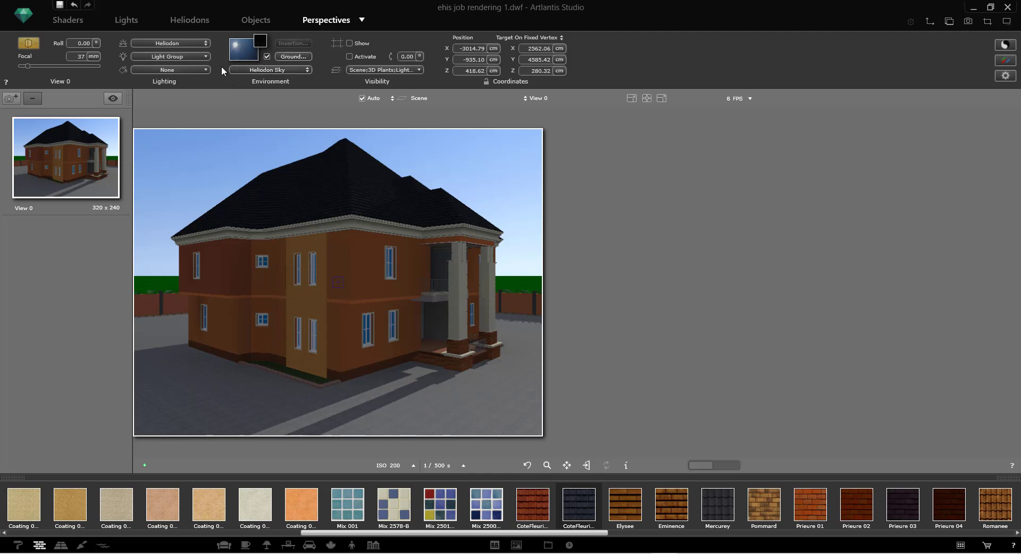
# Set the heliodon to the 45° sun position and raise its Shadow value to 59
pyautogui.click(193, 20)
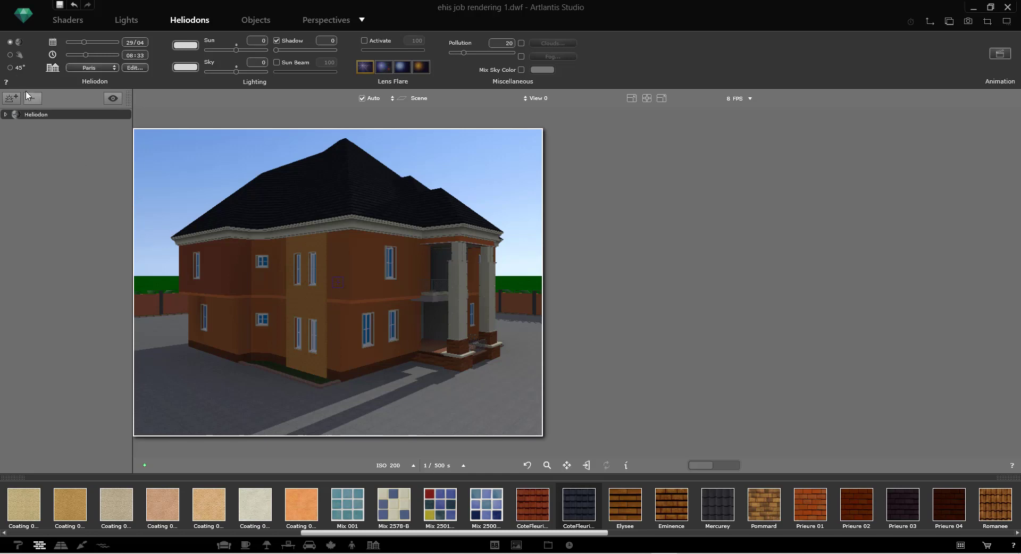
pyautogui.click(15, 72)
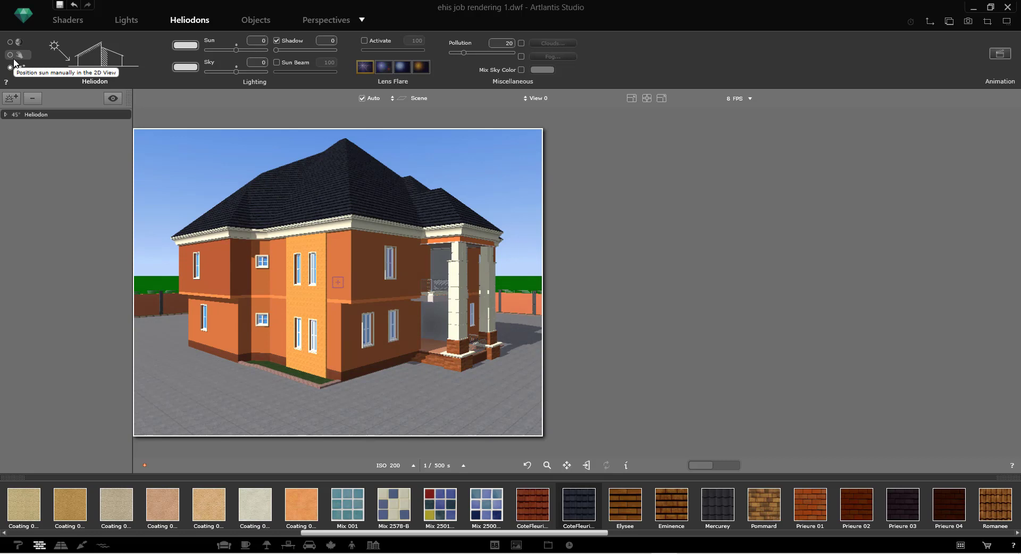
pyautogui.click(12, 54)
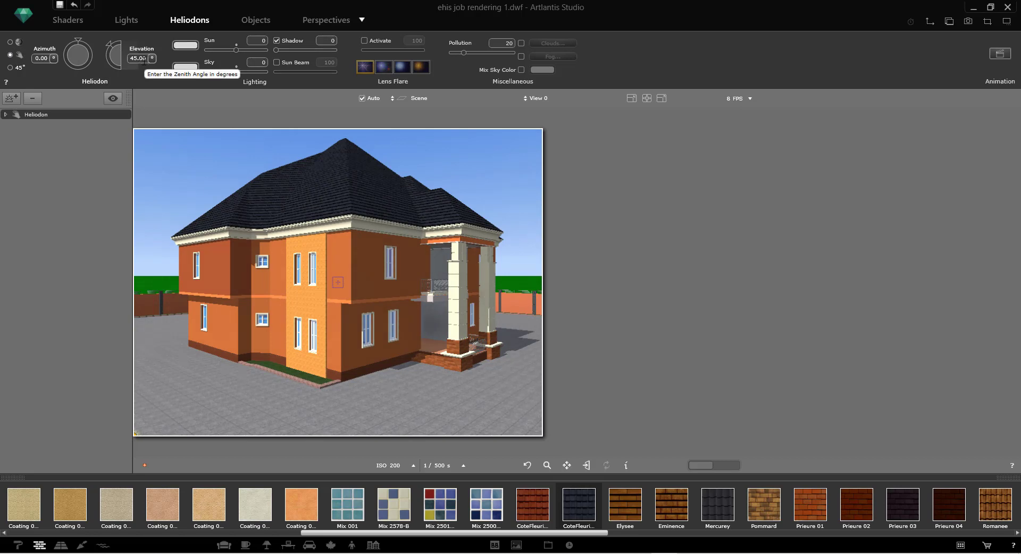
pyautogui.click(10, 68)
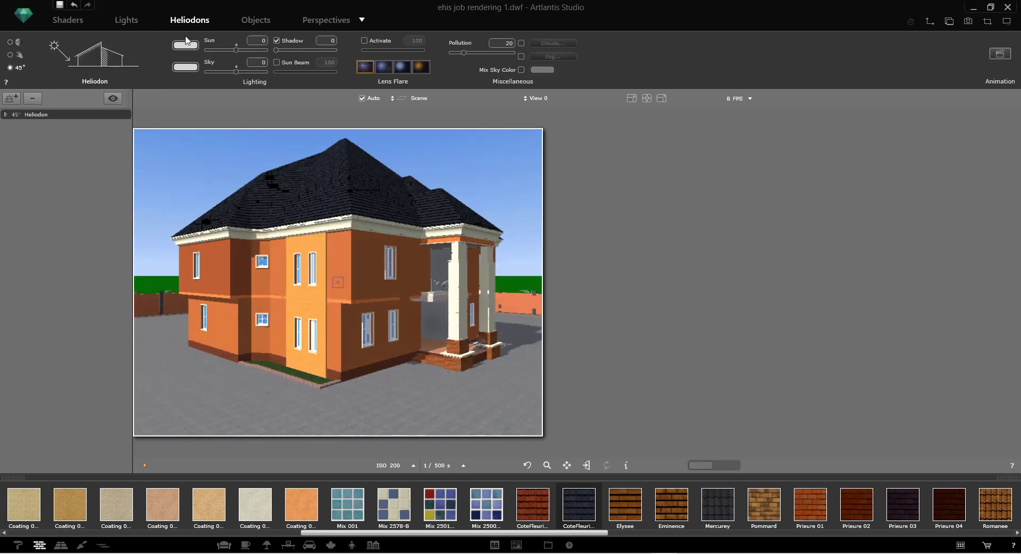
pyautogui.moveTo(277, 50); pyautogui.dragTo(310, 50)
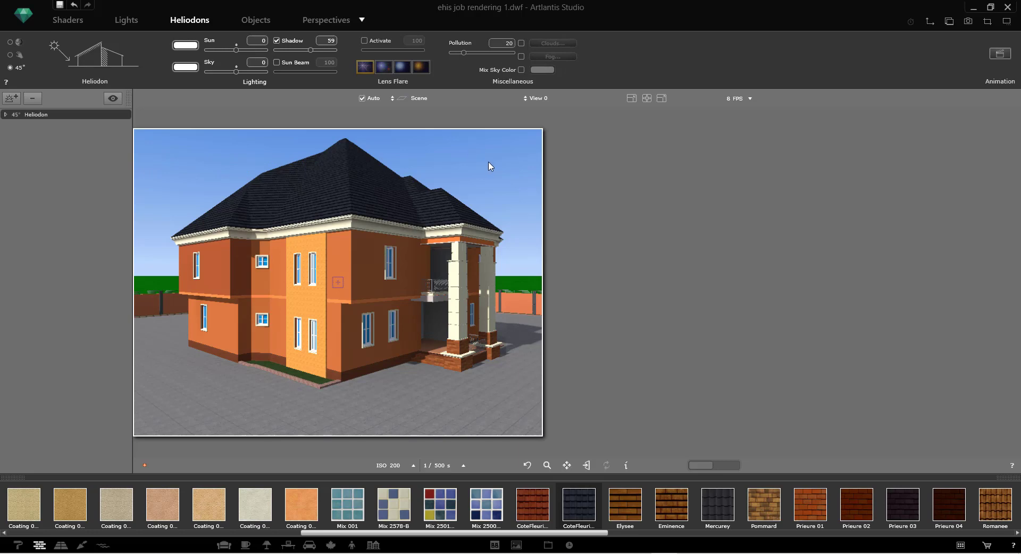
# Enable clouds in the heliodon sky and set Pollution to 63
pyautogui.click(521, 43)
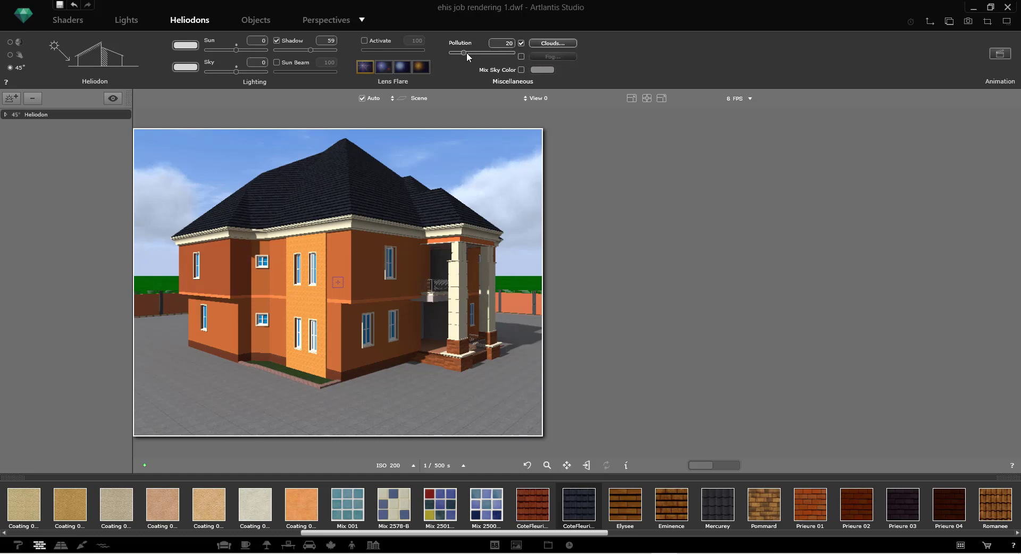
pyautogui.moveTo(467, 52)
pyautogui.mouseDown()
pyautogui.moveTo(515, 57)
pyautogui.moveTo(477, 55)
pyautogui.moveTo(490, 54)
pyautogui.mouseUp()
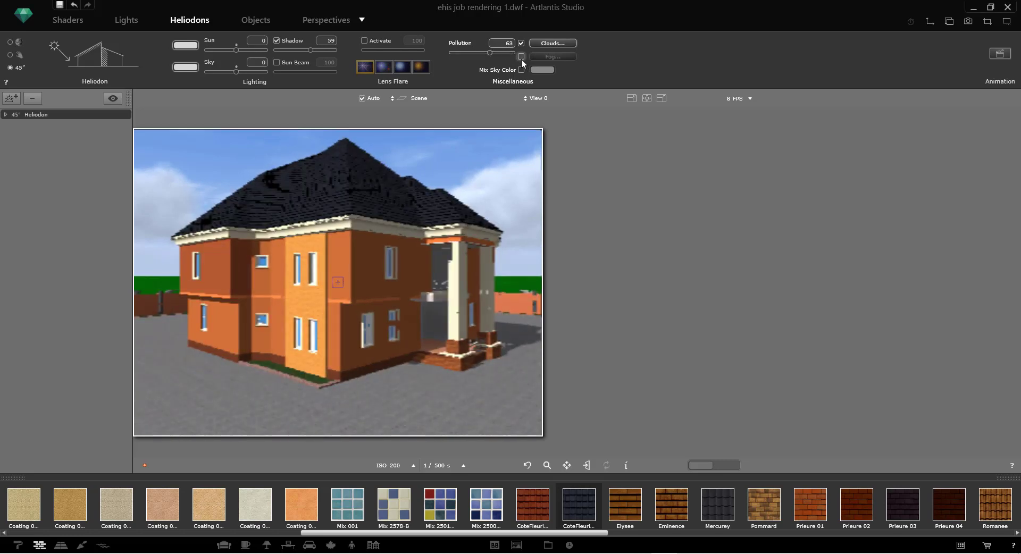
# Try the heliodon's fog effect and switch it off, and check the cloud layer settings without changing them
pyautogui.click(521, 57)
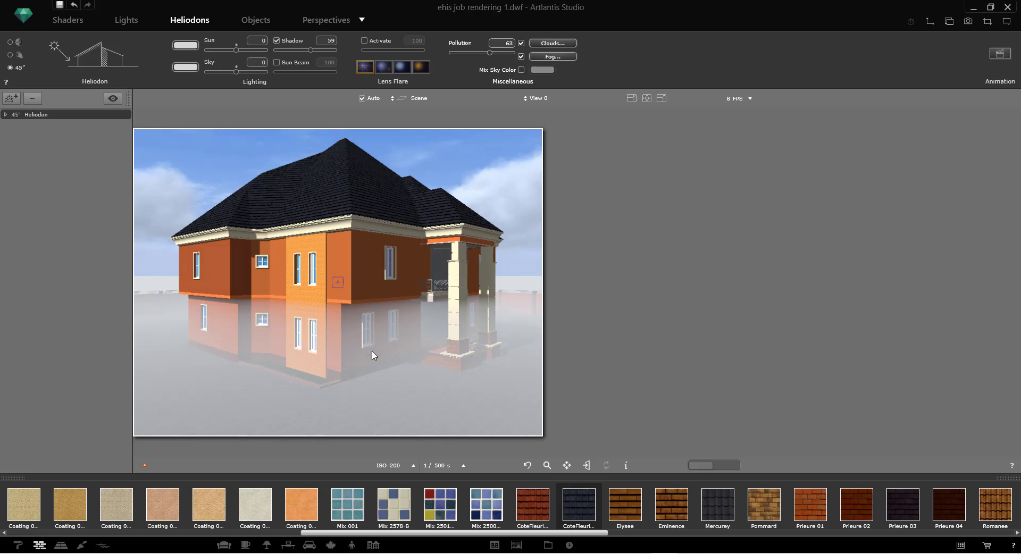
pyautogui.click(523, 56)
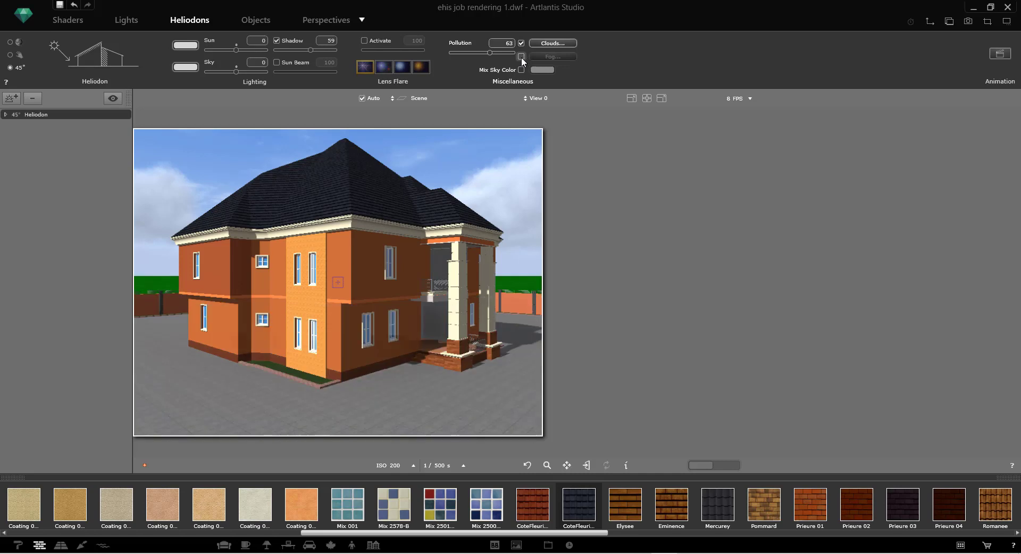
pyautogui.click(548, 43)
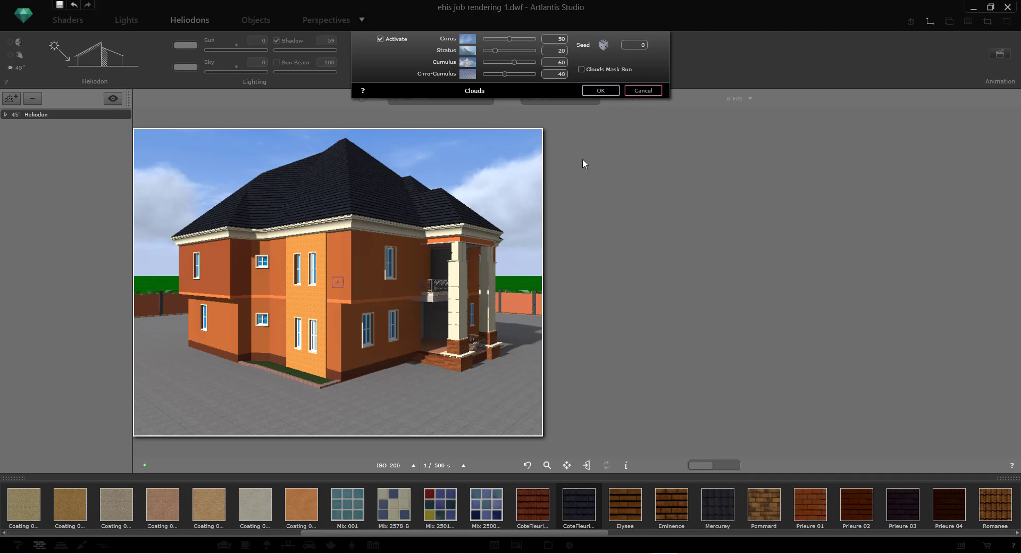
pyautogui.click(592, 92)
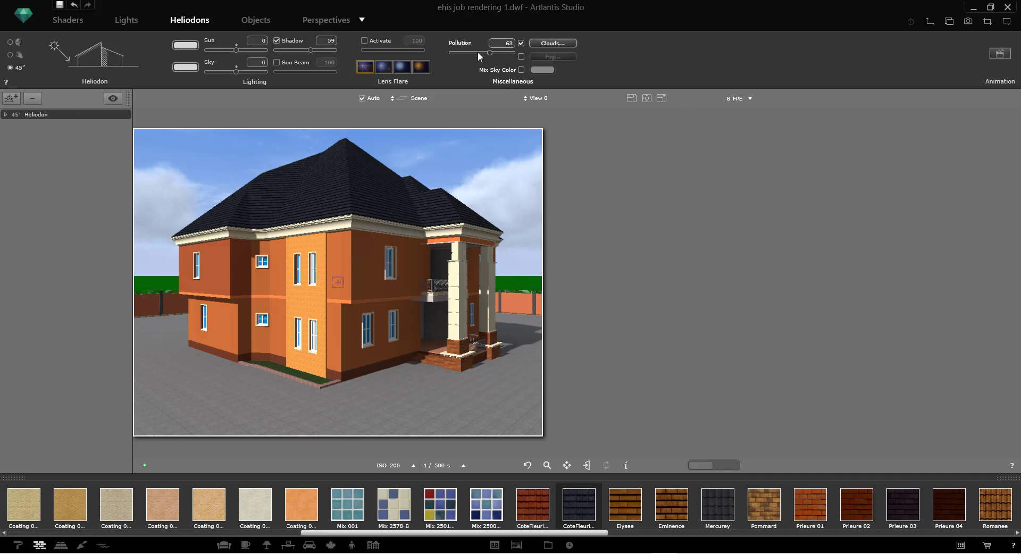
pyautogui.click(324, 18)
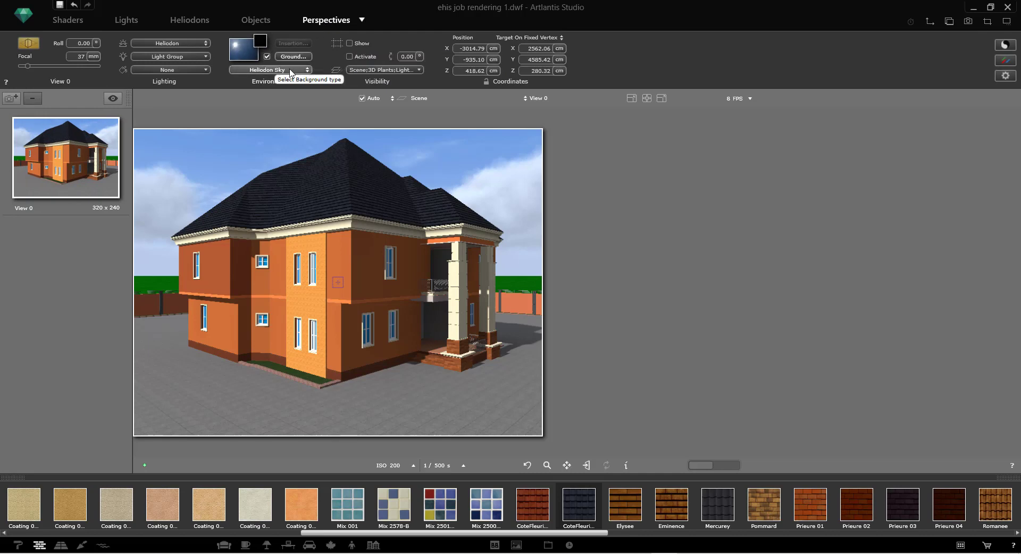
pyautogui.click(291, 70)
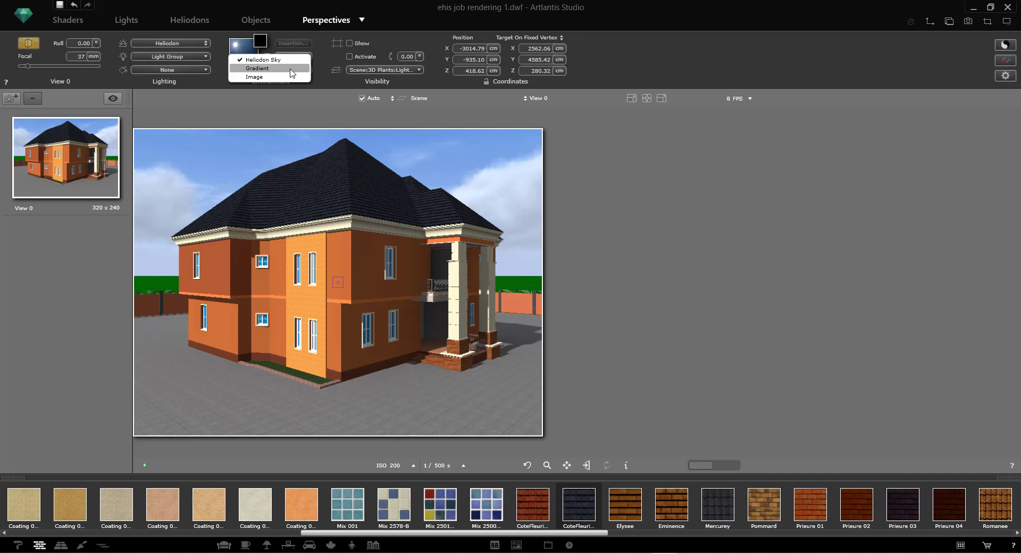
pyautogui.click(628, 164)
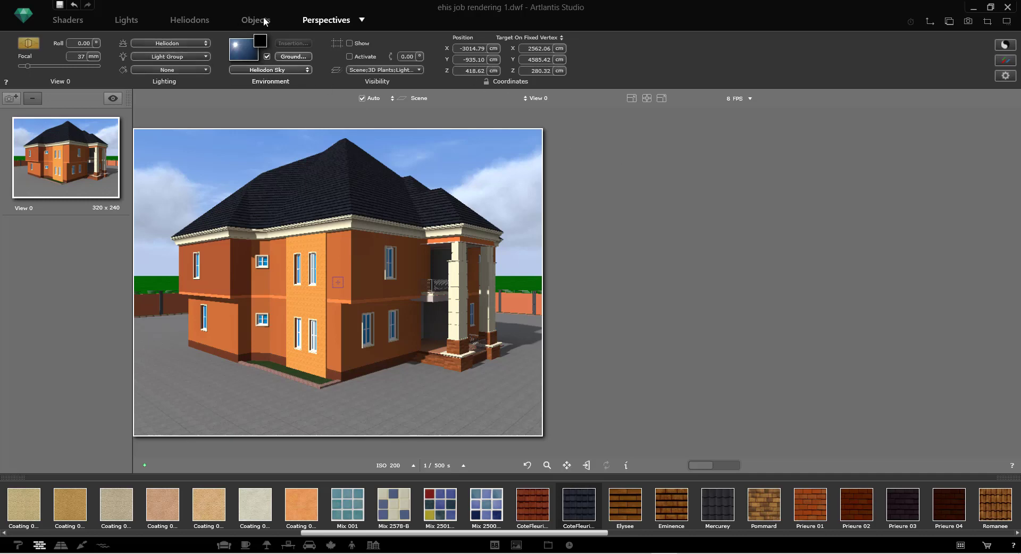
# Try the heliodon's lens flare and switch it off again
pyautogui.click(193, 18)
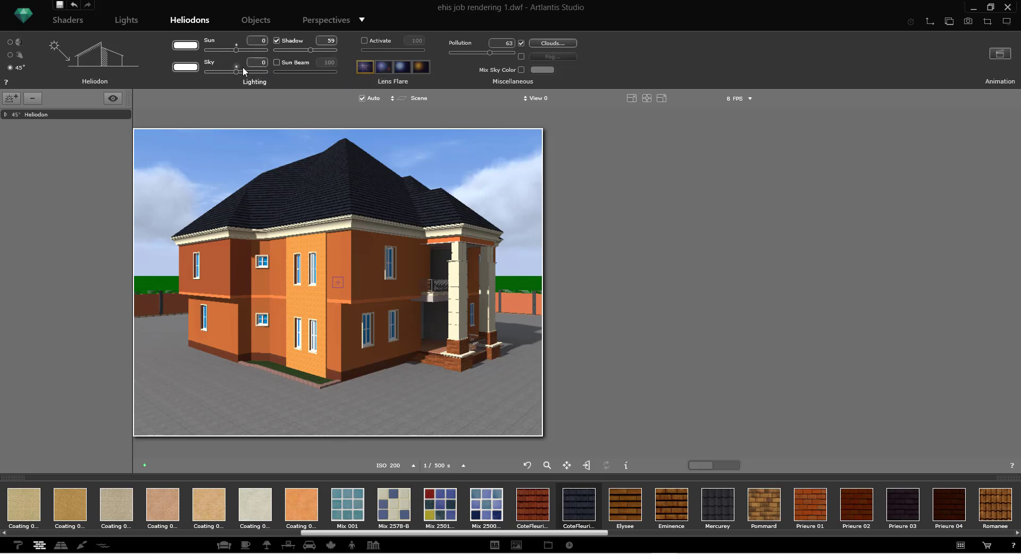
pyautogui.click(365, 41)
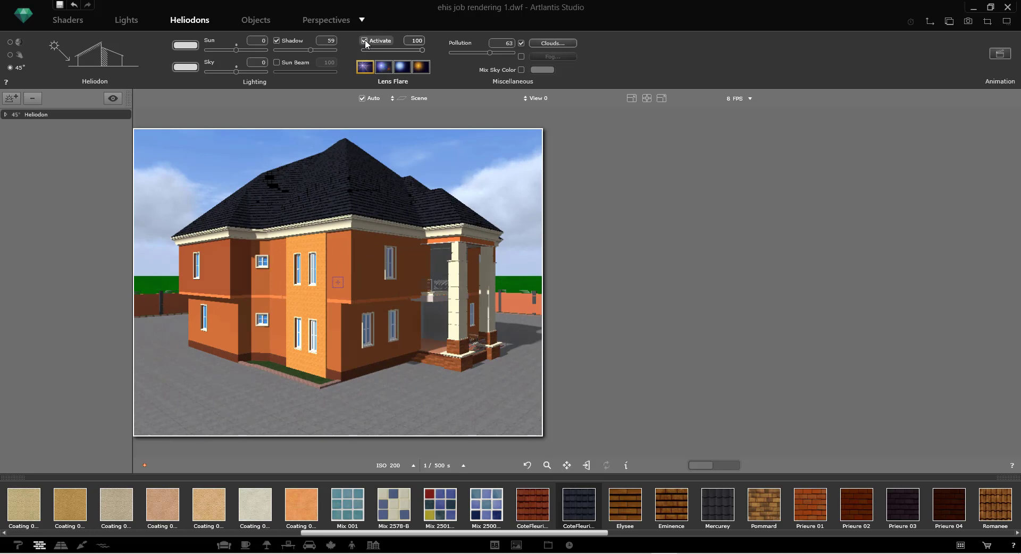
pyautogui.click(365, 41)
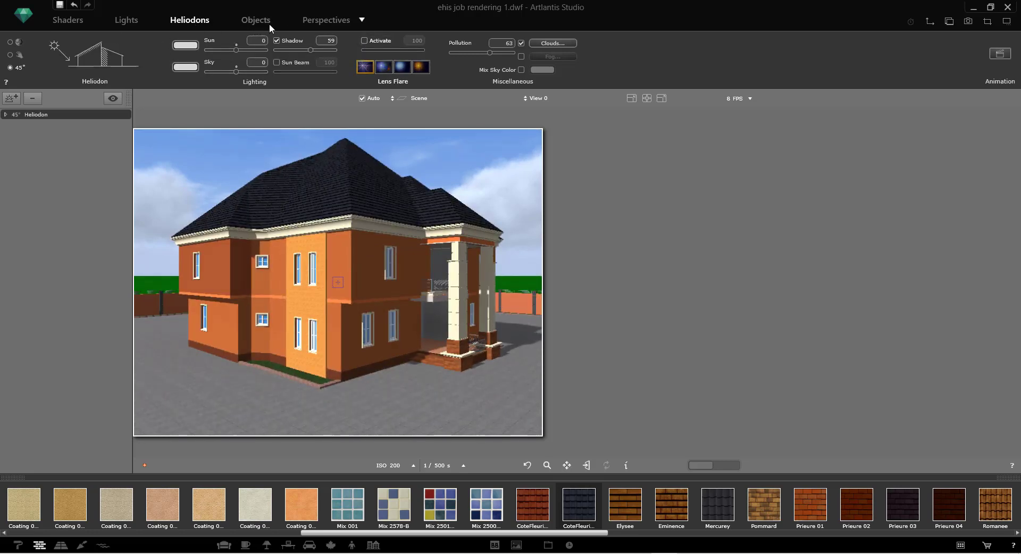
# Change the perspective's background type from the heliodon sky to Gradient
pyautogui.click(322, 21)
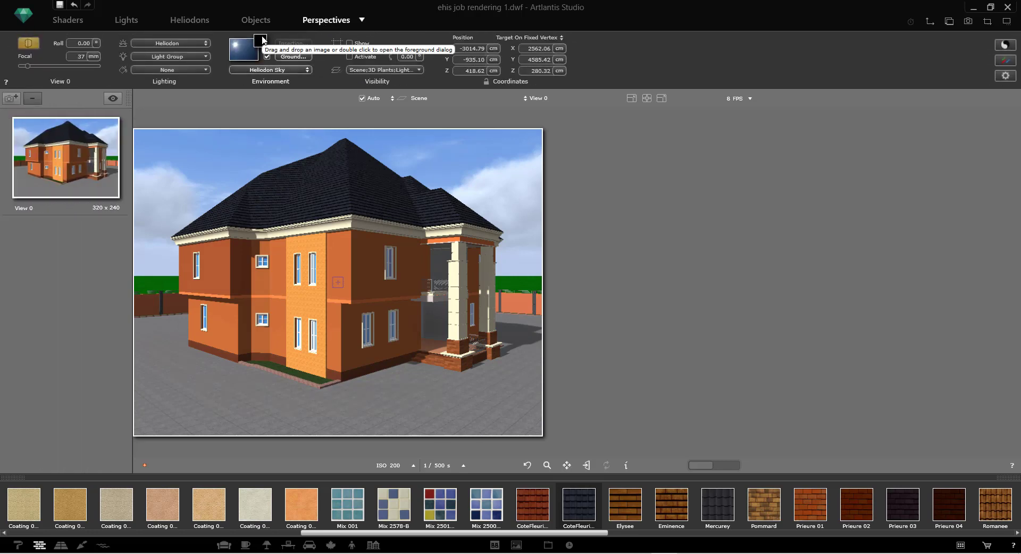
pyautogui.click(285, 70)
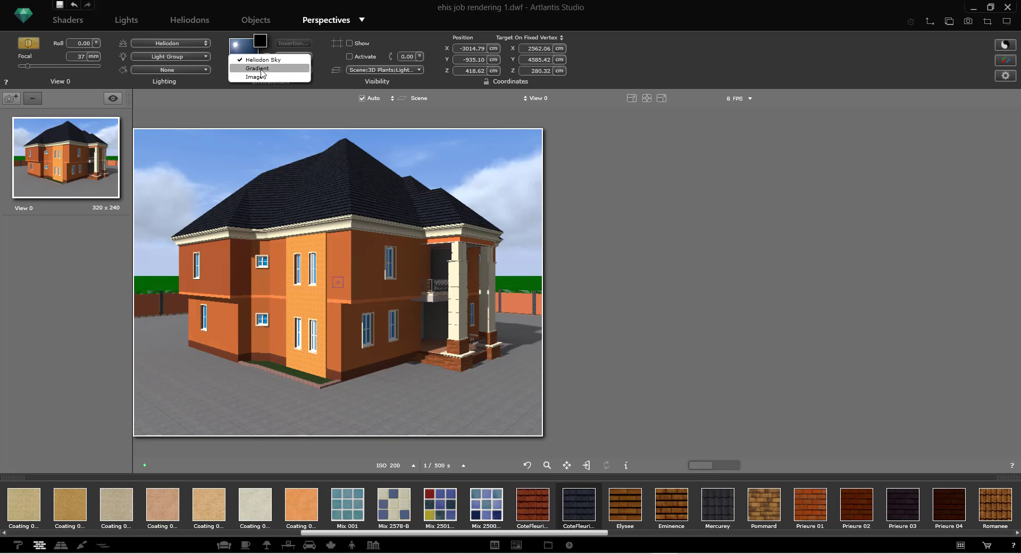
pyautogui.click(258, 68)
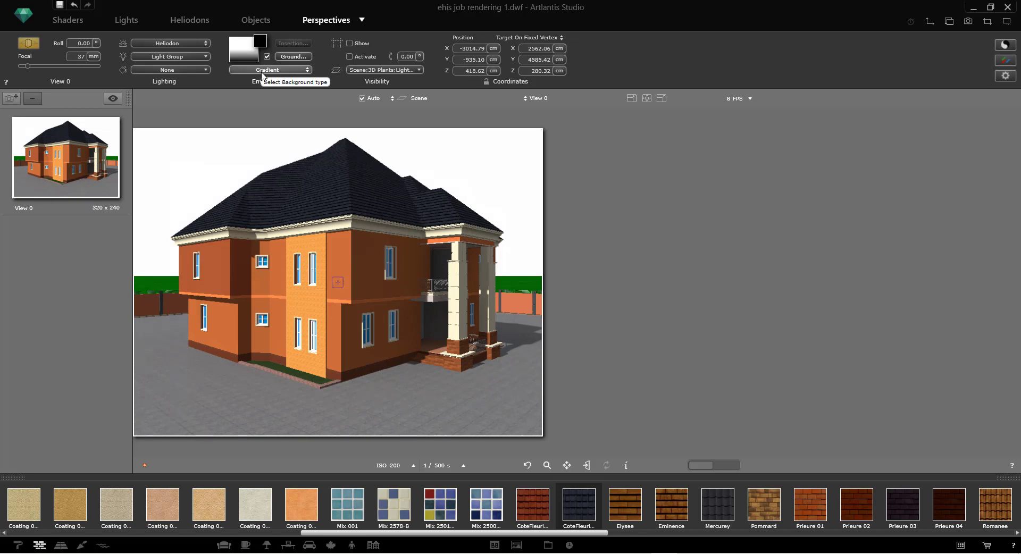
# Open and accept the perspective's foreground settings, and try the gradient background's horizon roll, bringing it to 0°
pyautogui.click(260, 41)
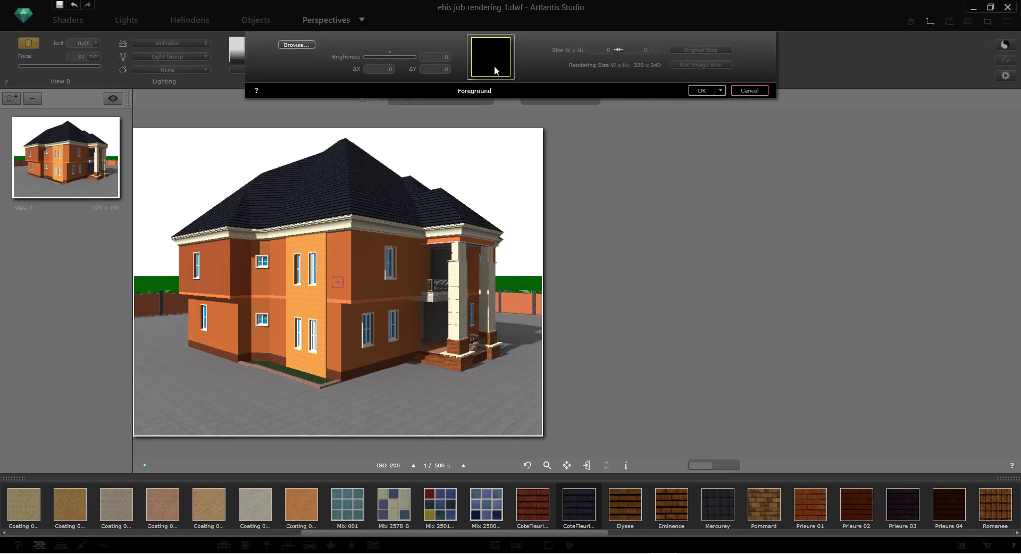
pyautogui.click(702, 91)
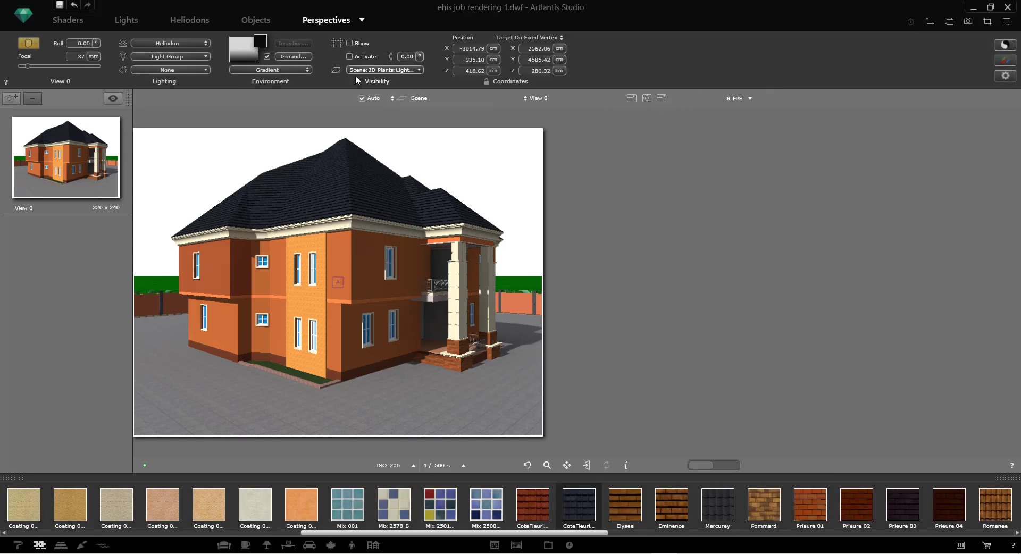
pyautogui.click(244, 53)
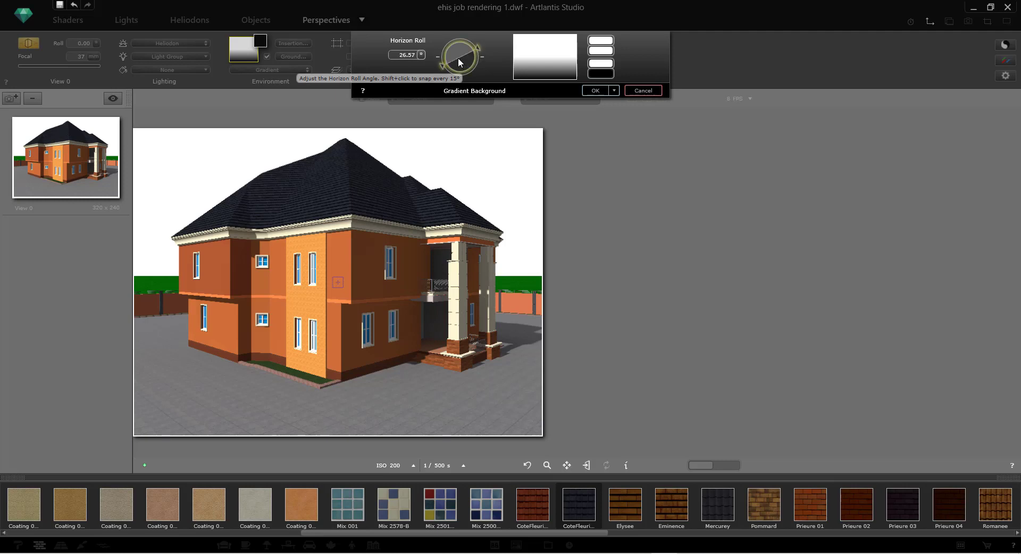
pyautogui.moveTo(458, 57); pyautogui.dragTo(447, 57)
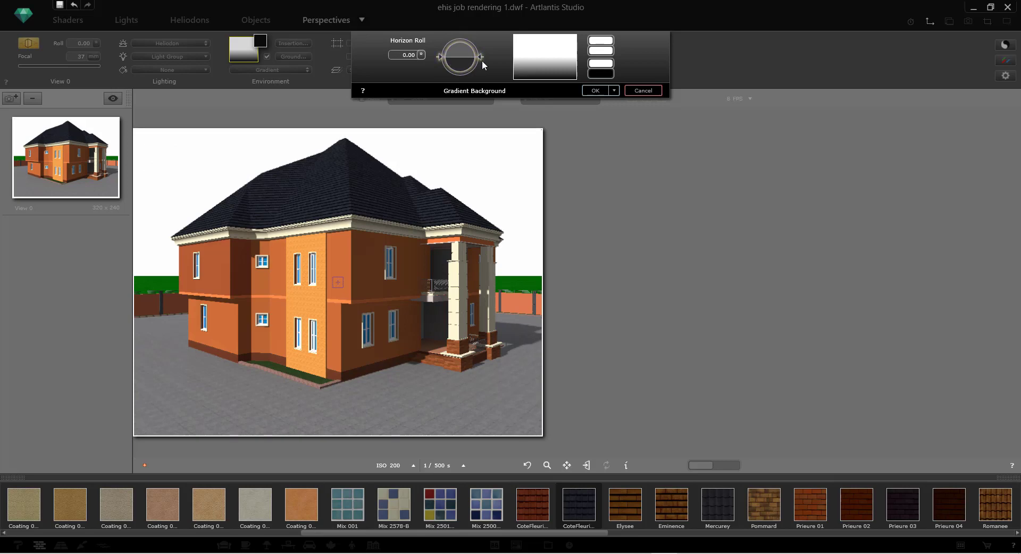
# Set the lowest color of the gradient background to dark red
pyautogui.click(595, 77)
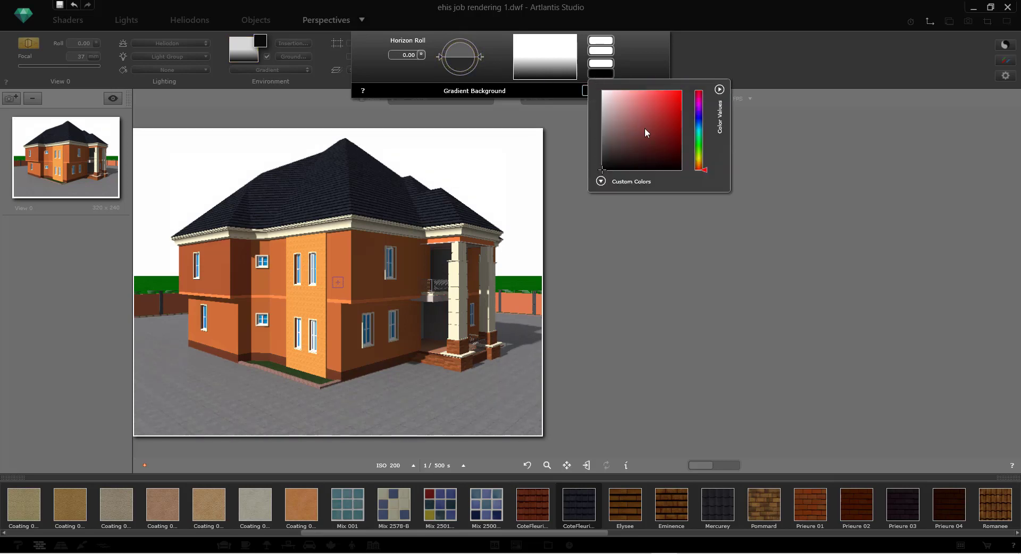
pyautogui.click(604, 147)
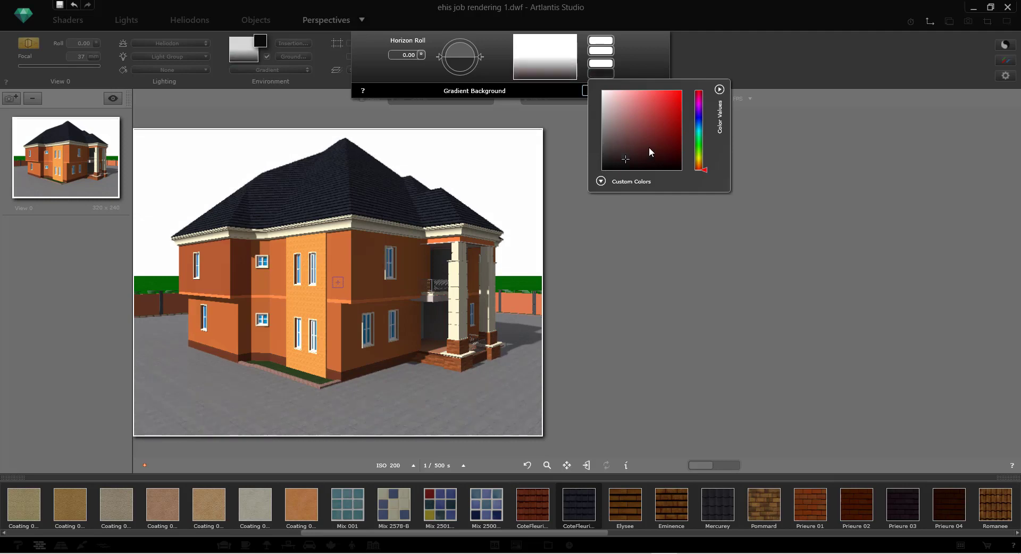
pyautogui.click(666, 130)
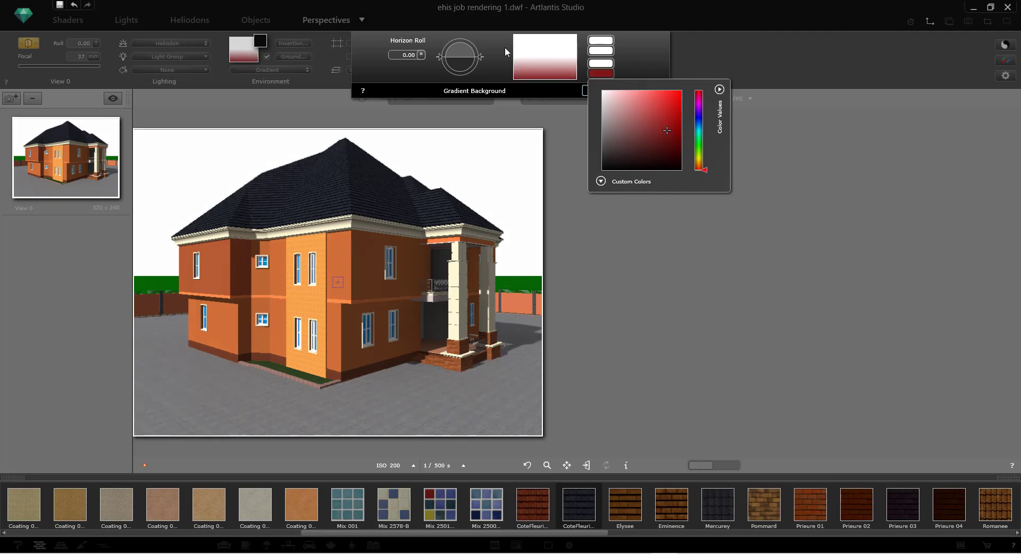
pyautogui.click(455, 56)
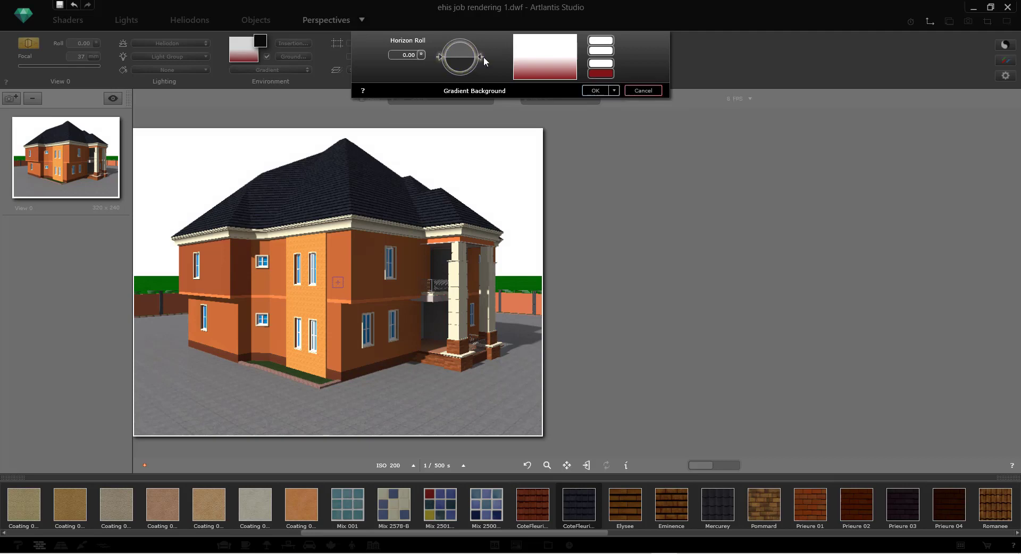
# Try a horizon roll of 174.56° with the third gradient color kept white, set the roll to 1.64° and accept the gradient
pyautogui.moveTo(480, 58); pyautogui.dragTo(489, 58)
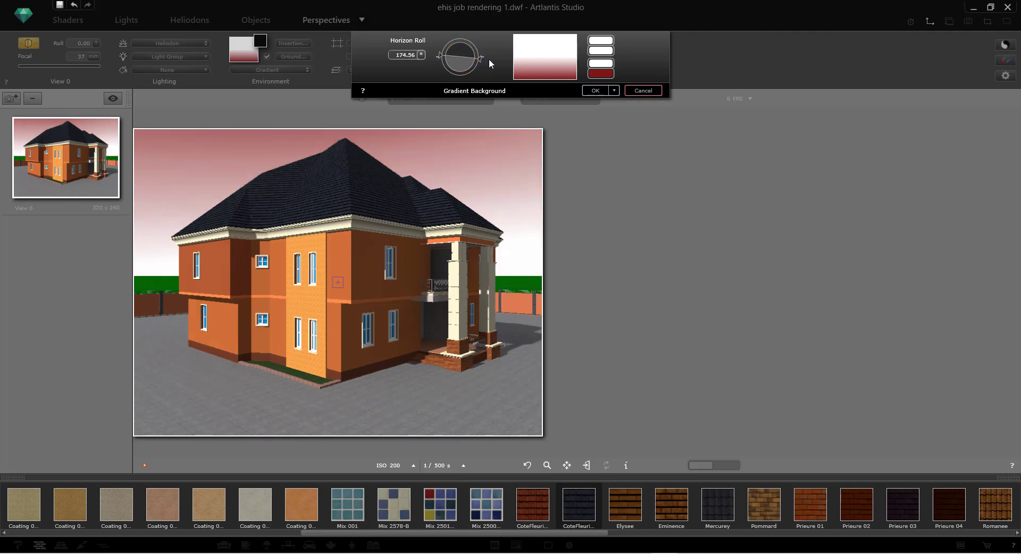
pyautogui.click(603, 63)
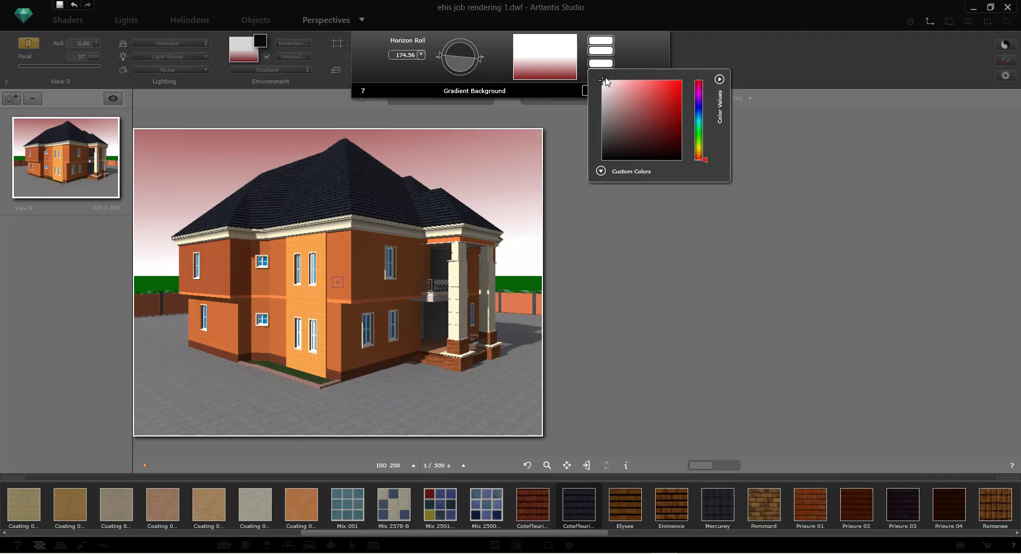
pyautogui.click(606, 81)
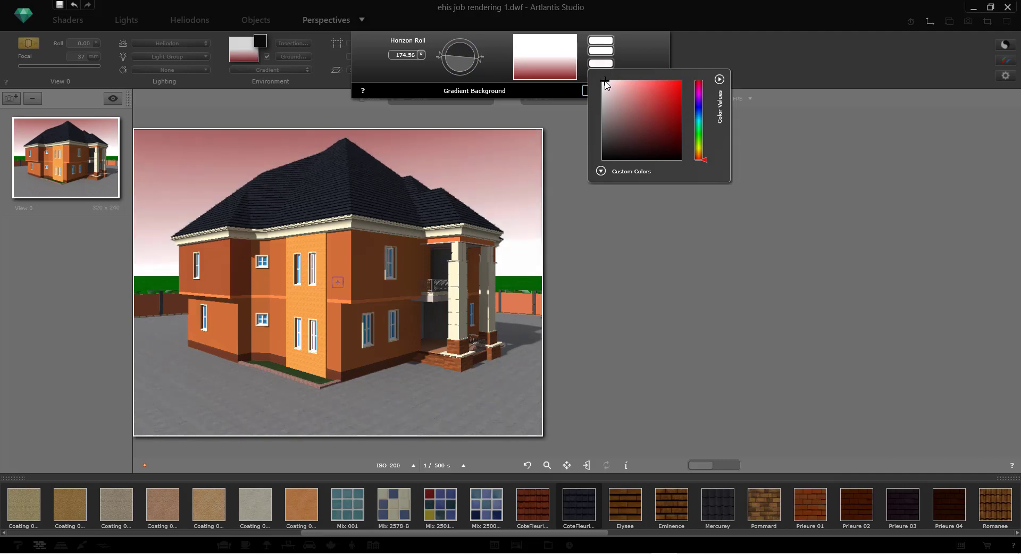
pyautogui.click(442, 54)
pyautogui.moveTo(441, 54); pyautogui.dragTo(441, 57)
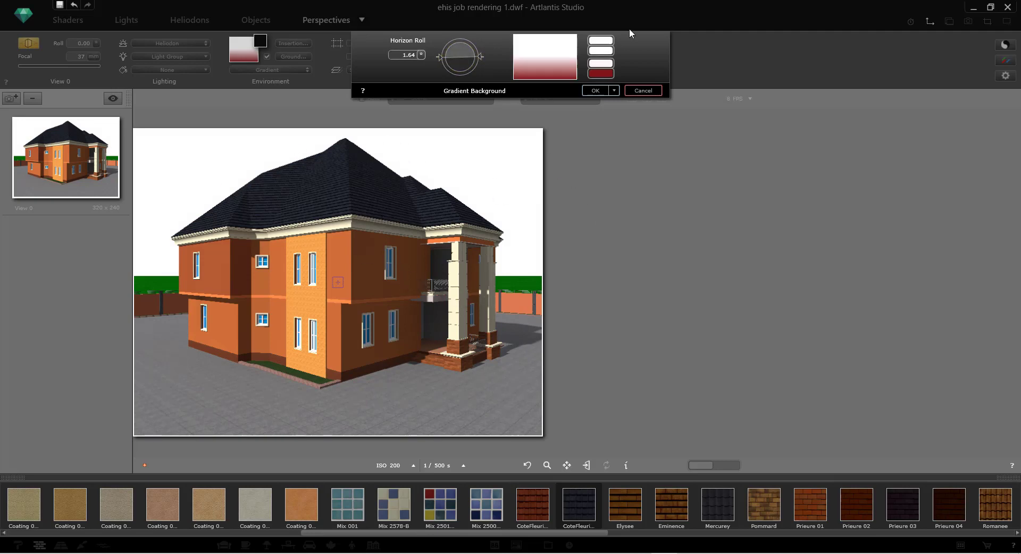
pyautogui.click(594, 91)
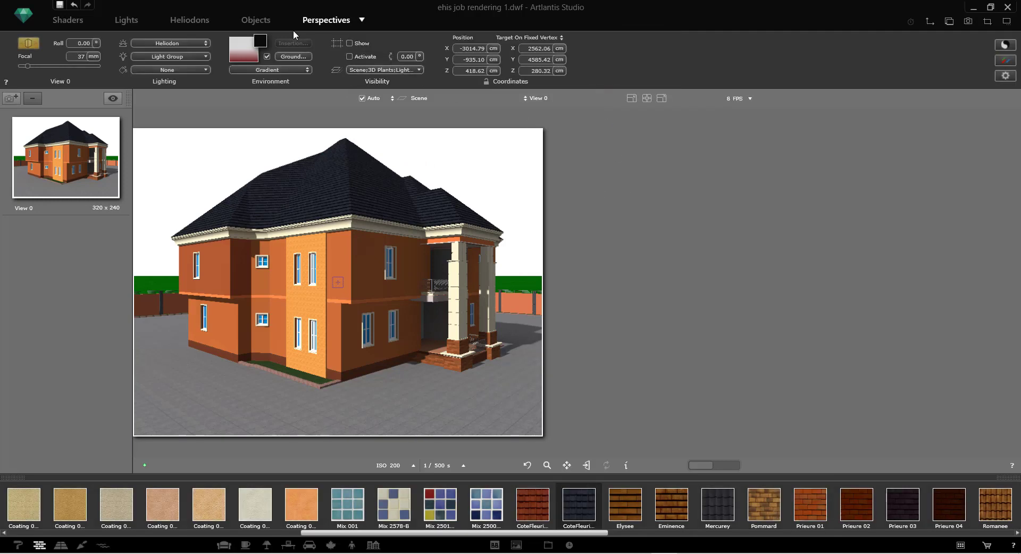
# Return the perspective's background to Heliodon Sky and set the heliodon's clouds to Cirrus 5, Stratus 32, Cumulus 21 and Cirro-Cumulus 11
pyautogui.click(277, 73)
pyautogui.click(267, 63)
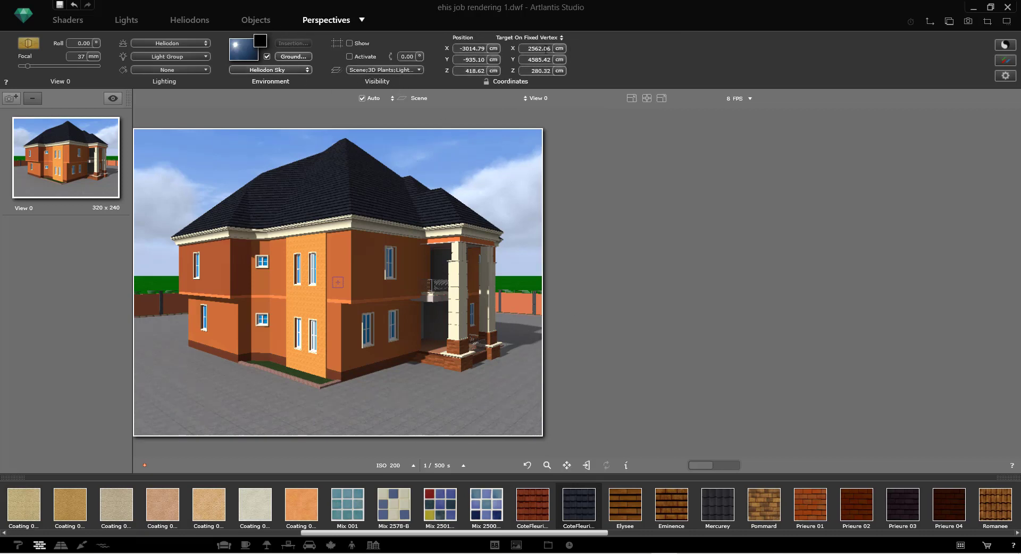
pyautogui.click(179, 17)
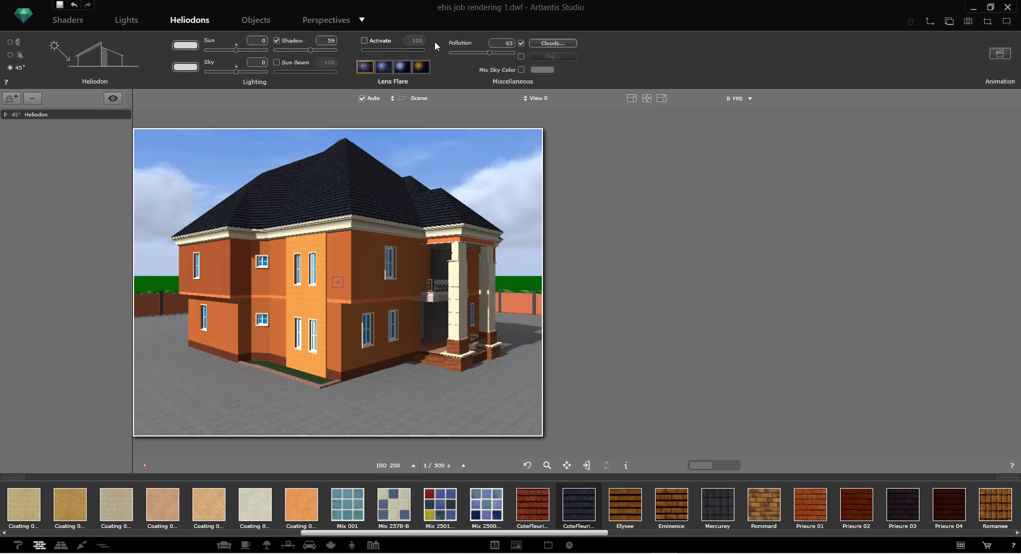
pyautogui.click(537, 42)
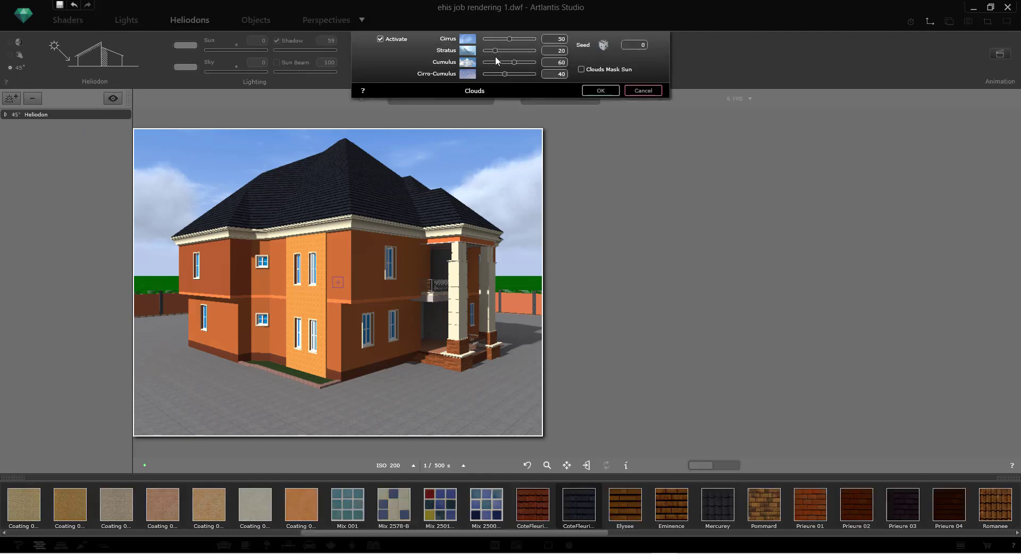
pyautogui.click(495, 62)
pyautogui.click(490, 74)
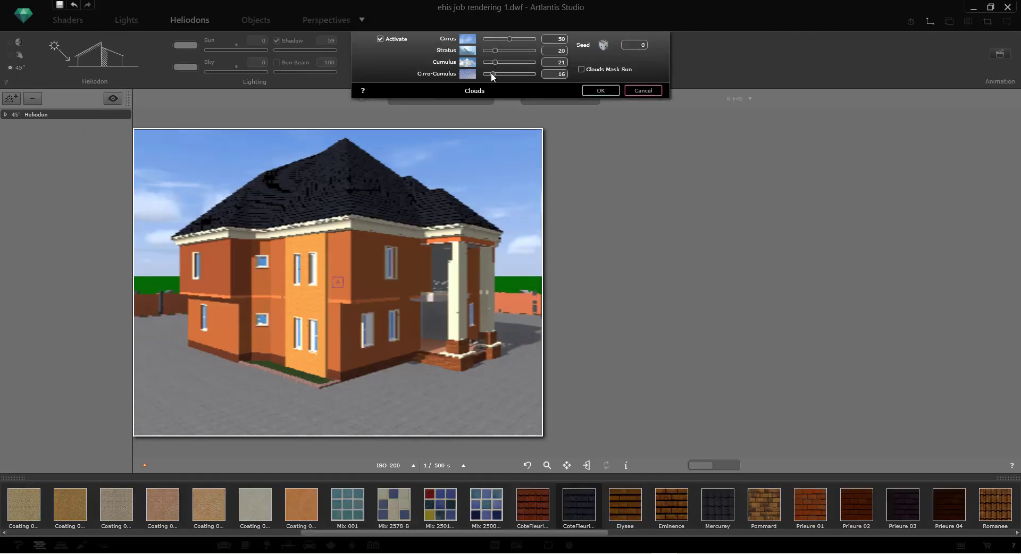
pyautogui.click(486, 38)
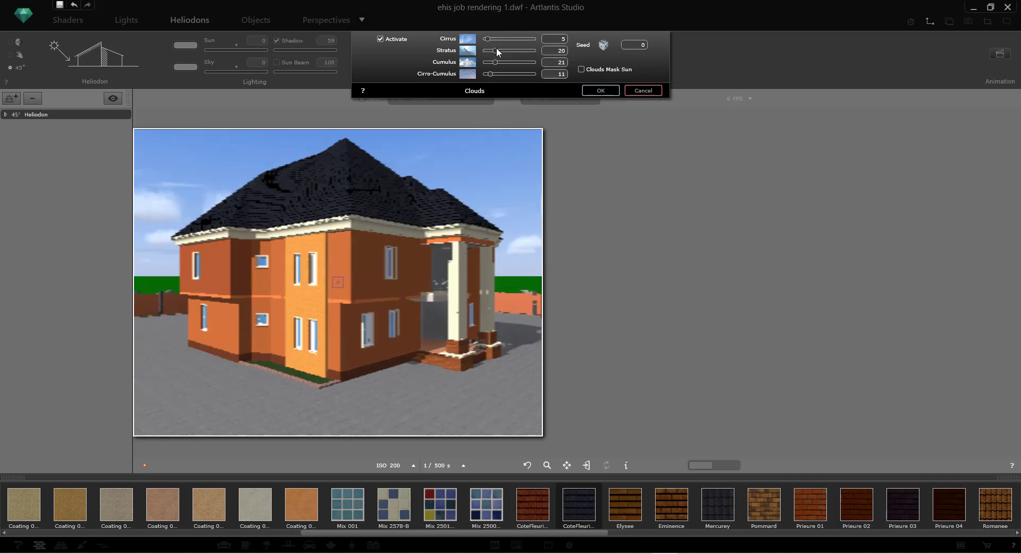
pyautogui.click(499, 50)
pyautogui.click(505, 51)
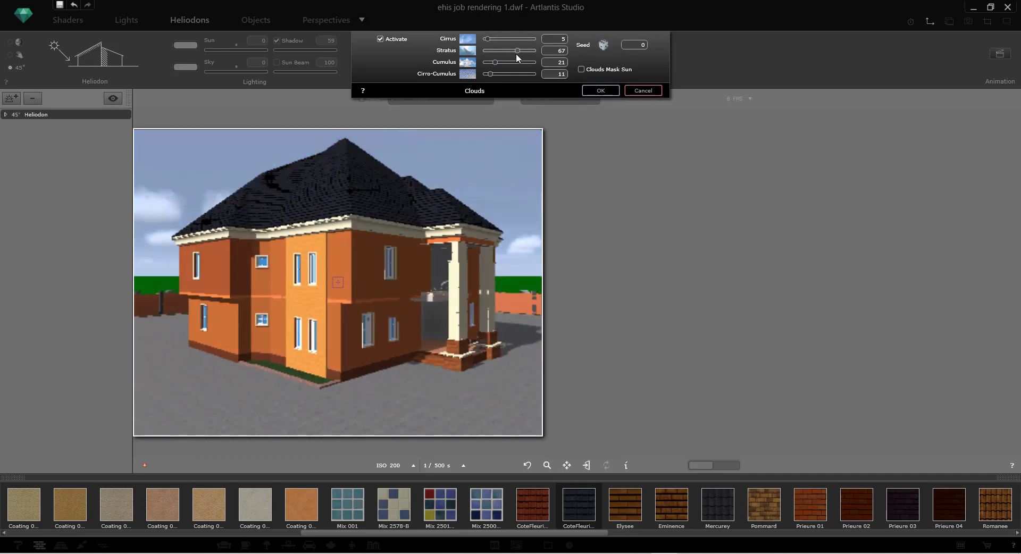
pyautogui.moveTo(506, 55); pyautogui.dragTo(503, 56)
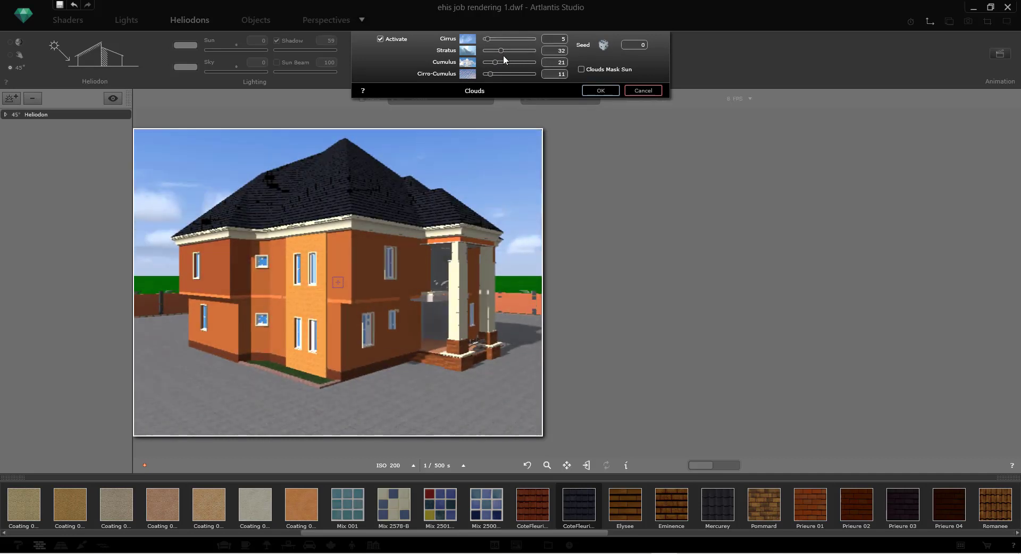
pyautogui.click(594, 90)
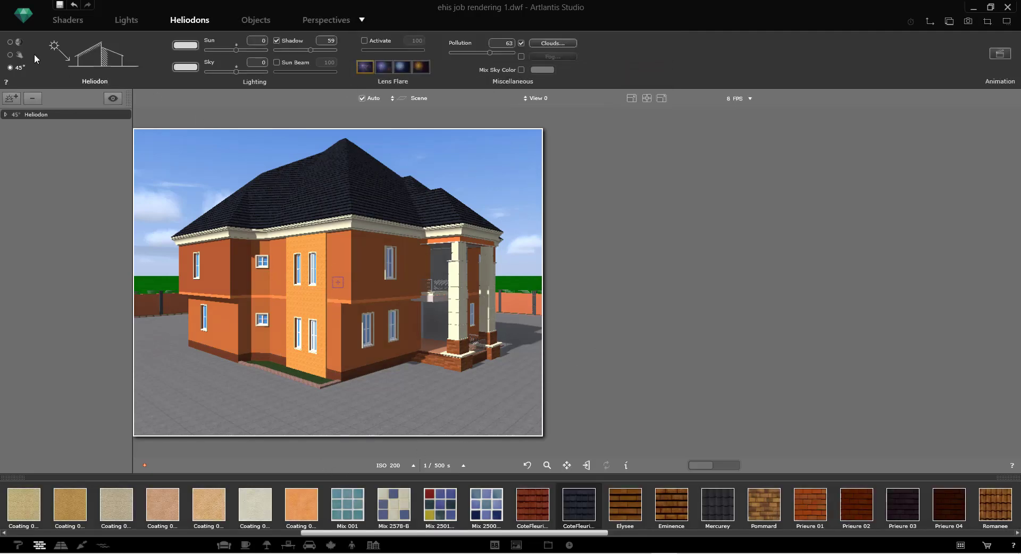
# Add a second perspective view from the current one and save the project as the Artlantis file "ehis job rendering 145"
pyautogui.click(323, 18)
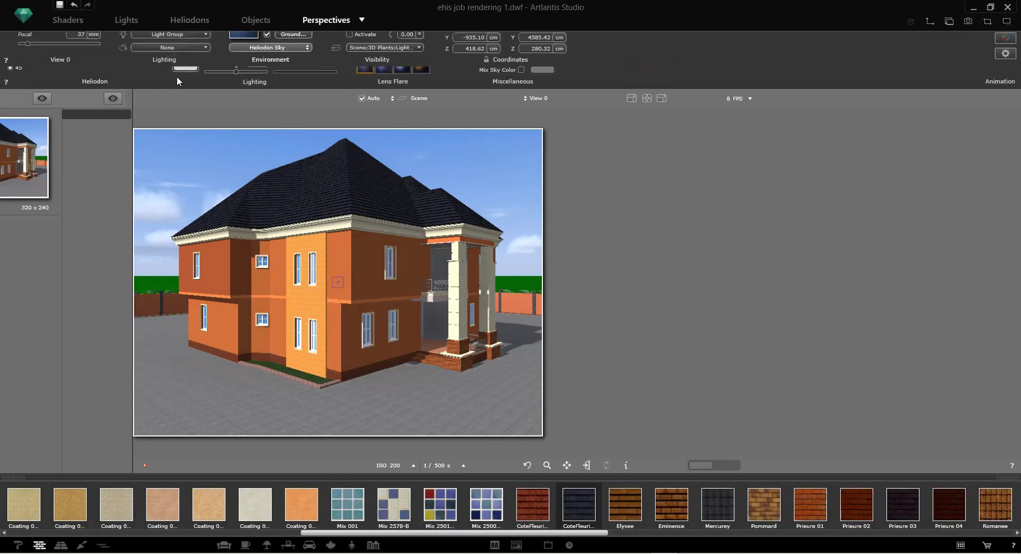
pyautogui.click(10, 98)
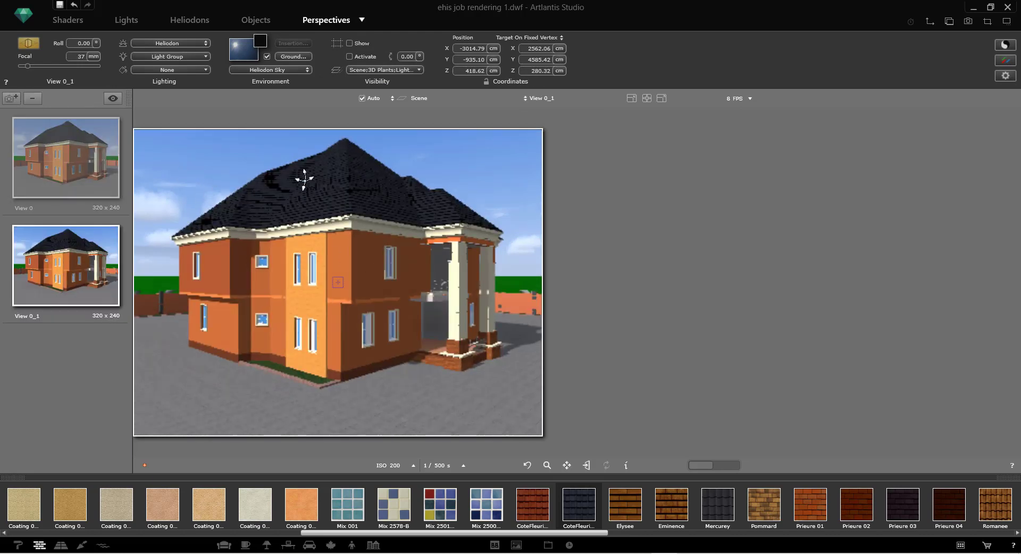
pyautogui.click(25, 18)
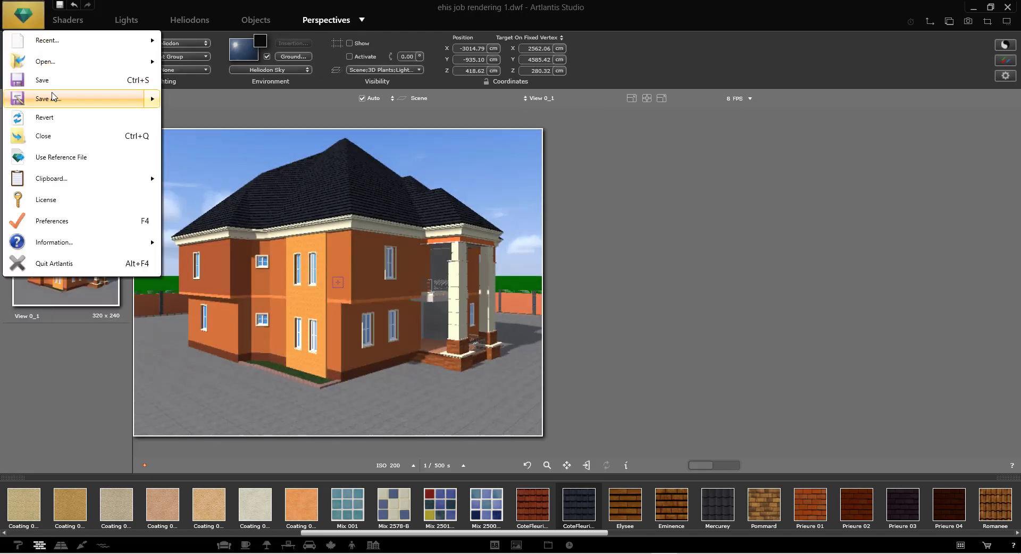
pyautogui.click(52, 102)
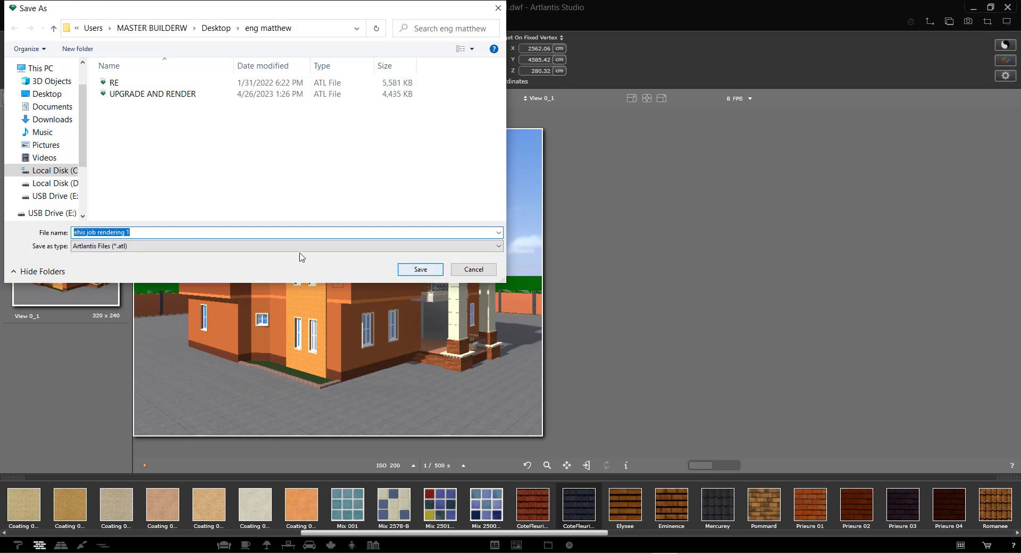
pyautogui.click(218, 230)
pyautogui.write('45')
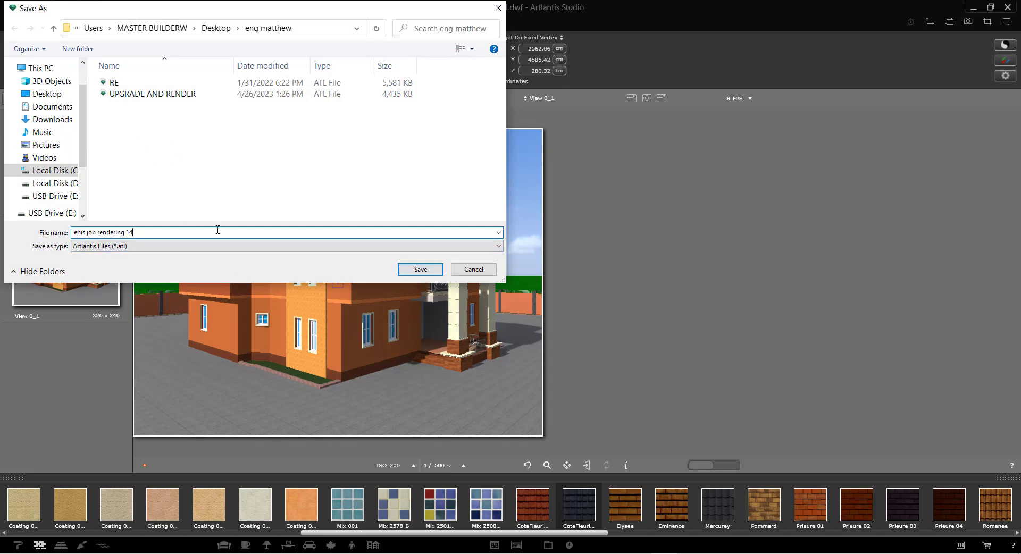
pyautogui.click(420, 269)
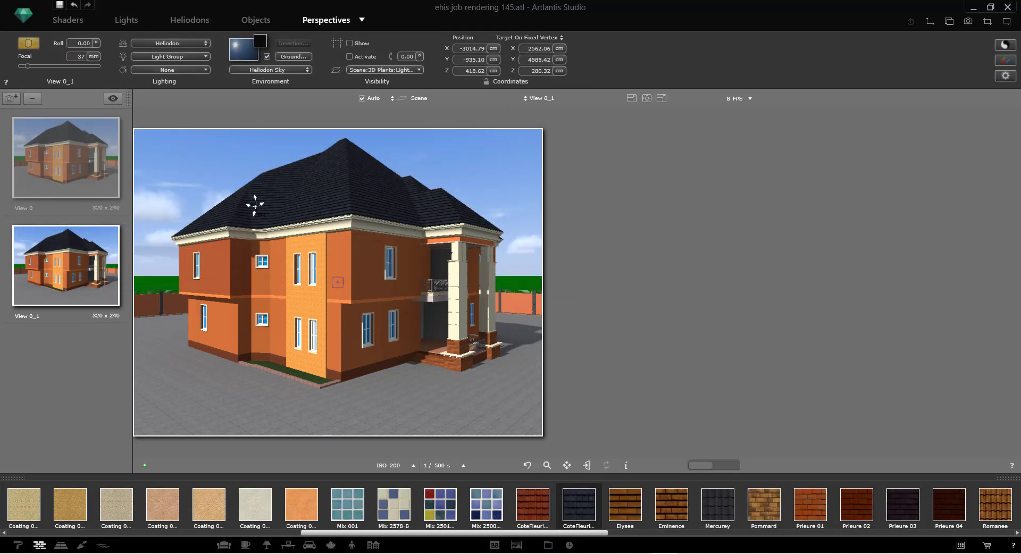
# Set the diffuse color of Material14 on the columns and trim to white and its shininess to 13.41
pyautogui.click(63, 18)
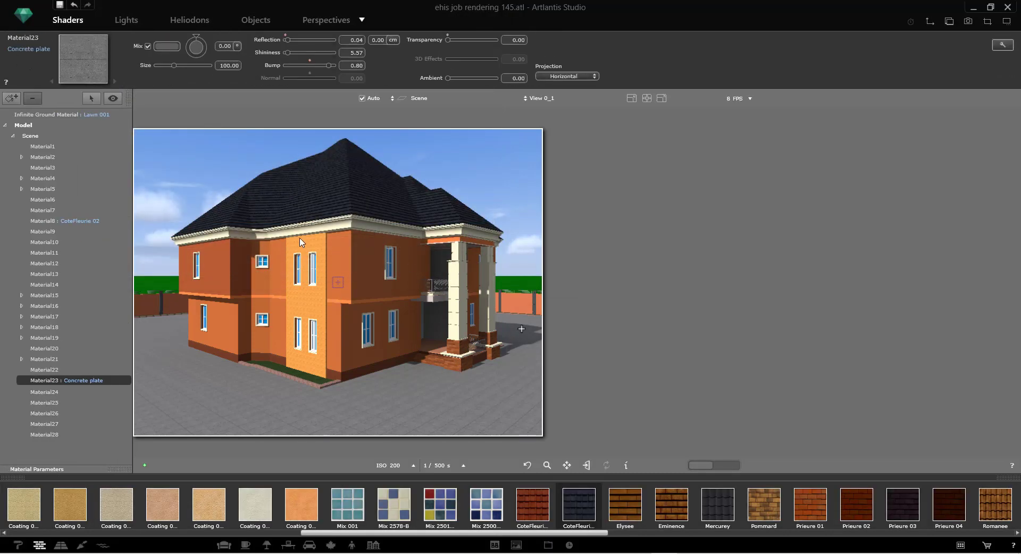
pyautogui.click(140, 45)
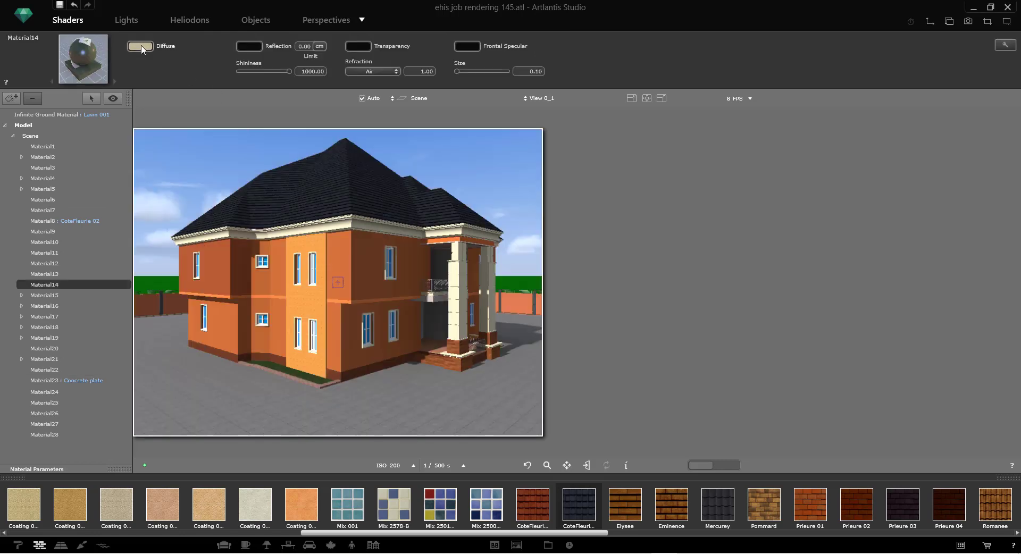
pyautogui.click(143, 66)
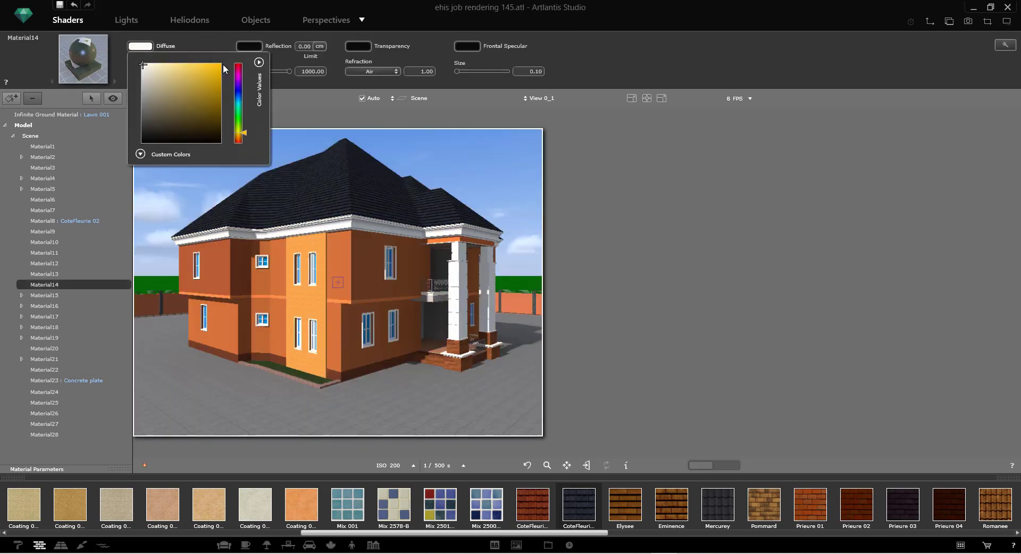
pyautogui.click(332, 85)
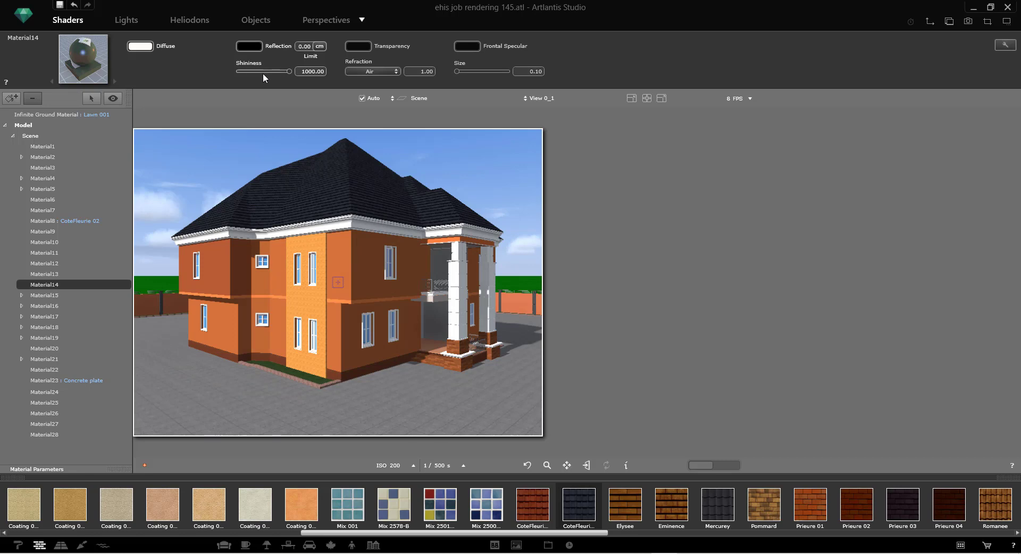
pyautogui.moveTo(255, 71); pyautogui.dragTo(244, 71)
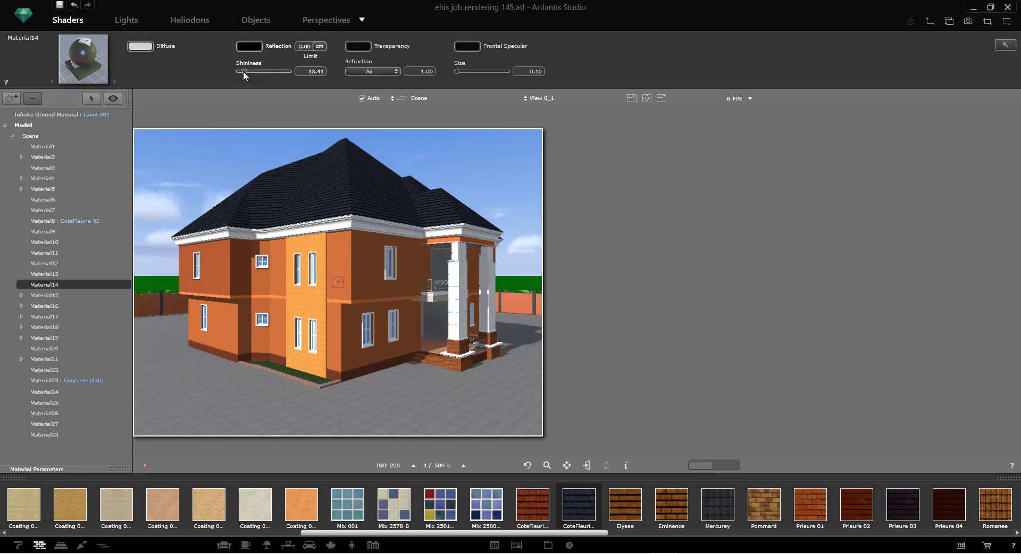
pyautogui.click(373, 71)
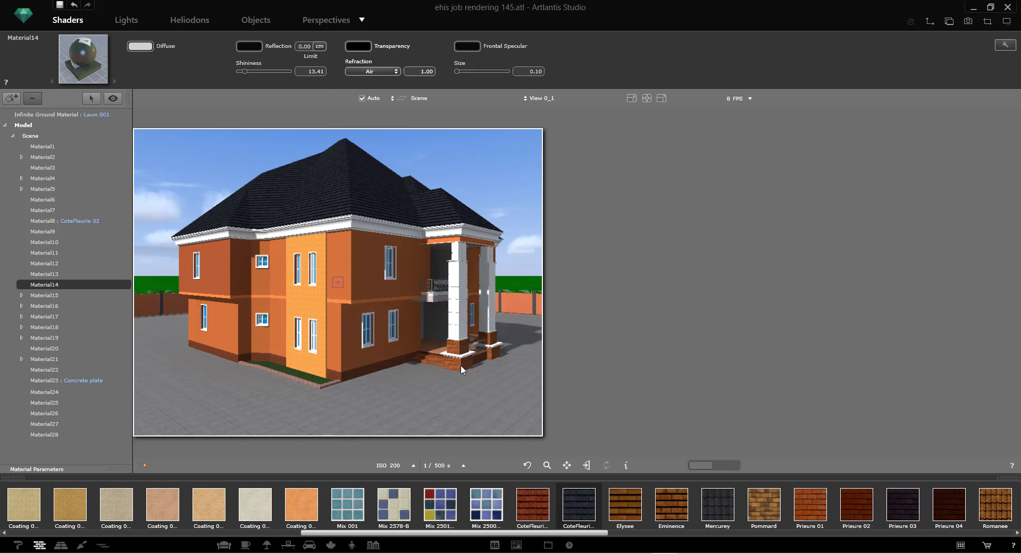
# Try muted salmon and darker brown shades as the diffuse color of Material9 on the main outer walls
pyautogui.click(362, 276)
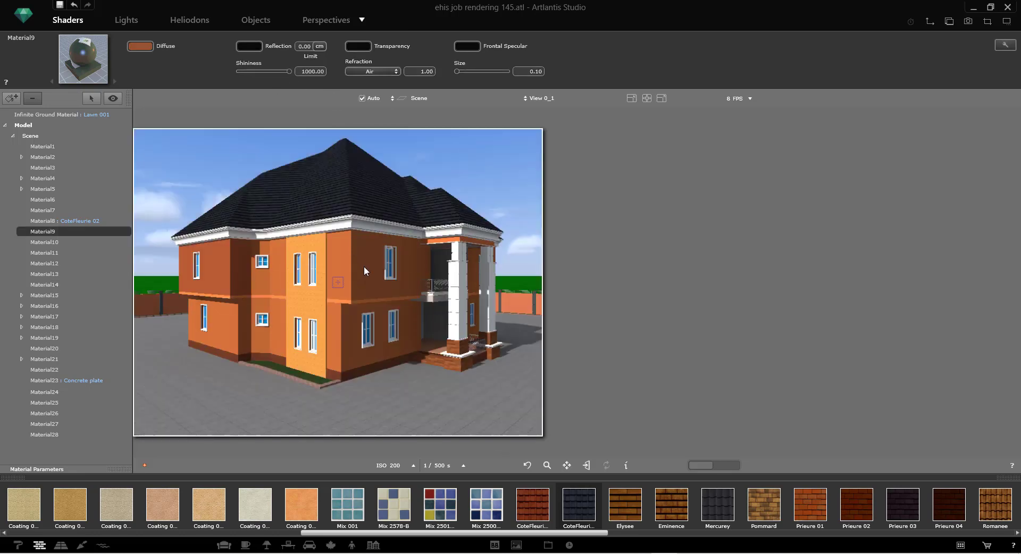
pyautogui.click(364, 266)
pyautogui.click(134, 45)
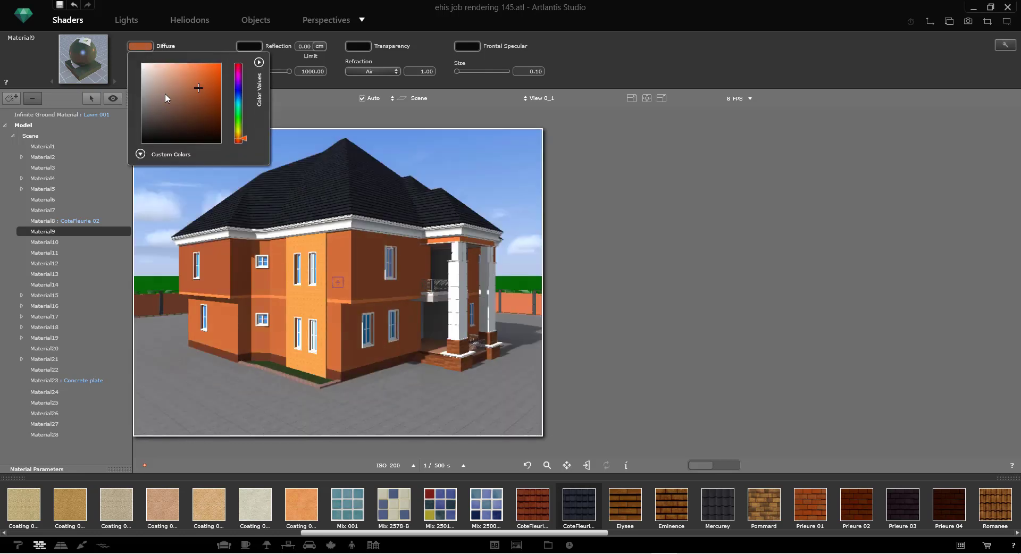
pyautogui.click(181, 91)
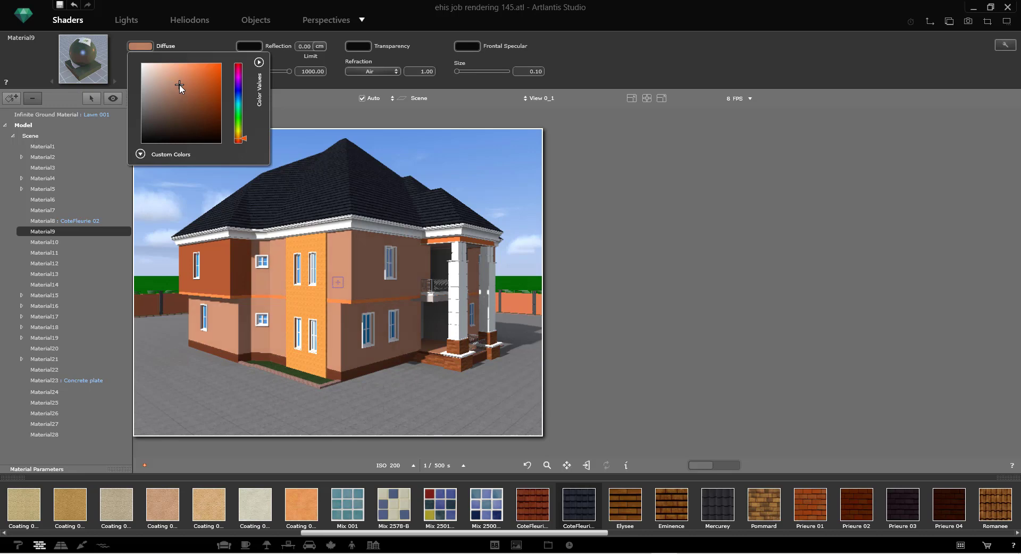
pyautogui.click(180, 83)
pyautogui.click(184, 91)
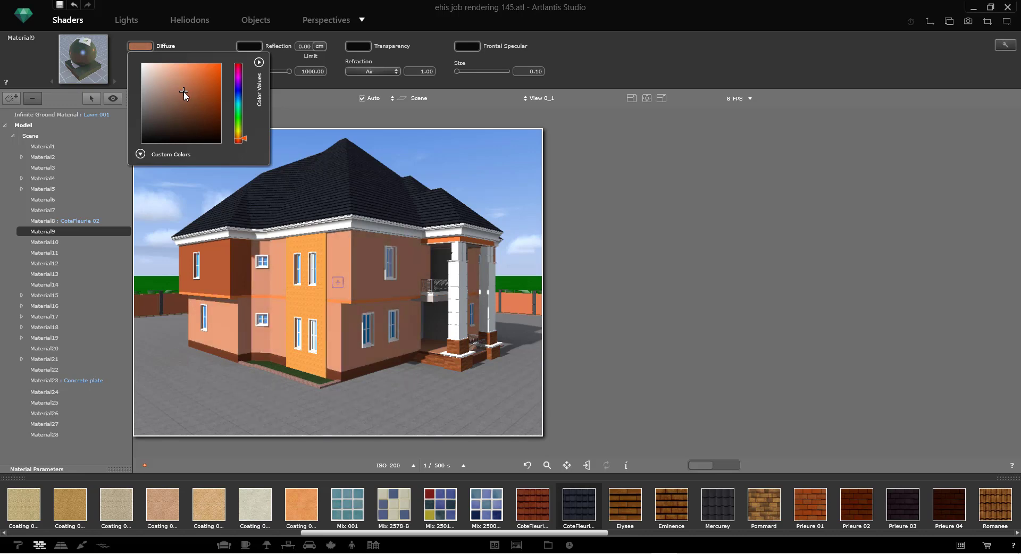
pyautogui.click(188, 97)
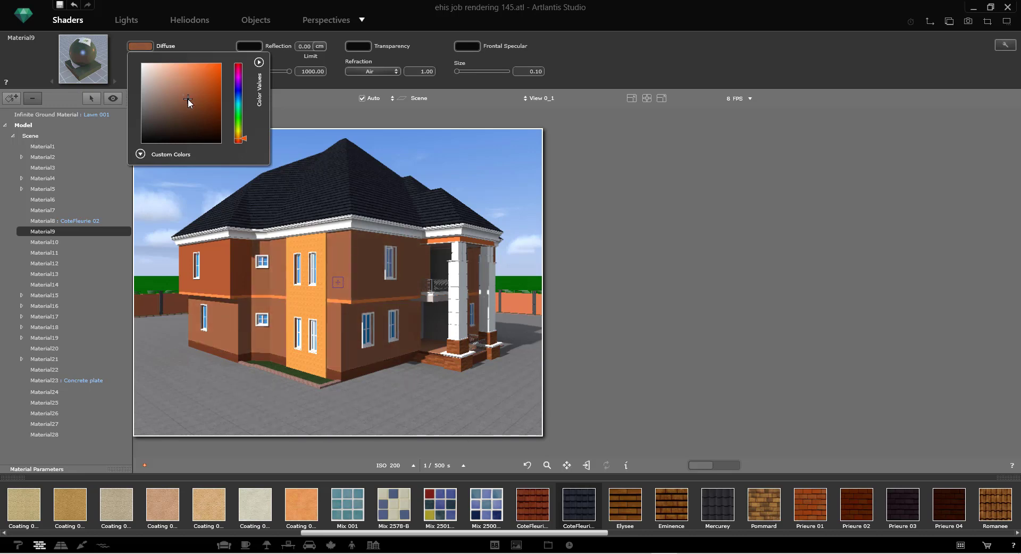
# Try light orange, near-white and dusty brown as the diffuse color of the Material9 walls
pyautogui.click(177, 82)
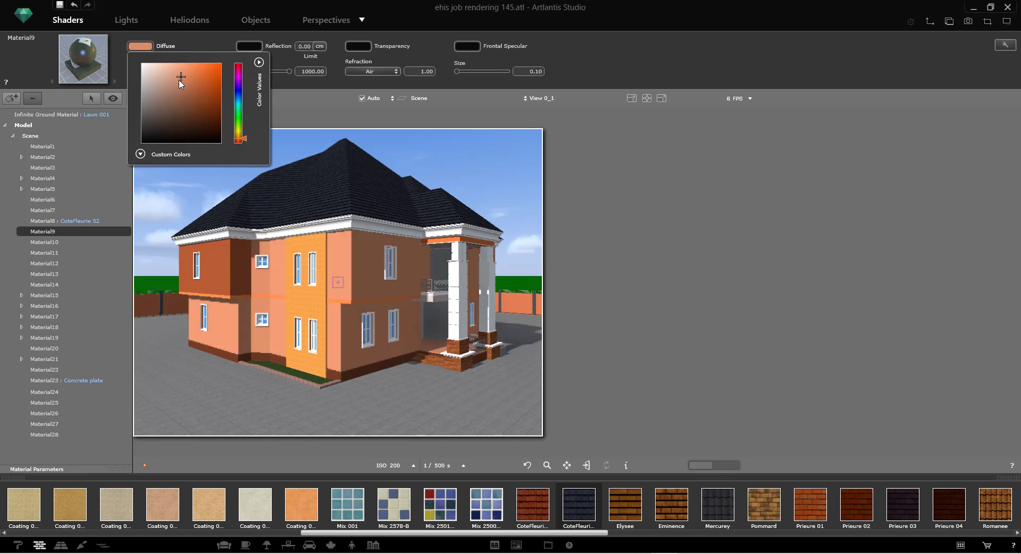
pyautogui.click(181, 90)
pyautogui.moveTo(180, 87); pyautogui.dragTo(177, 99)
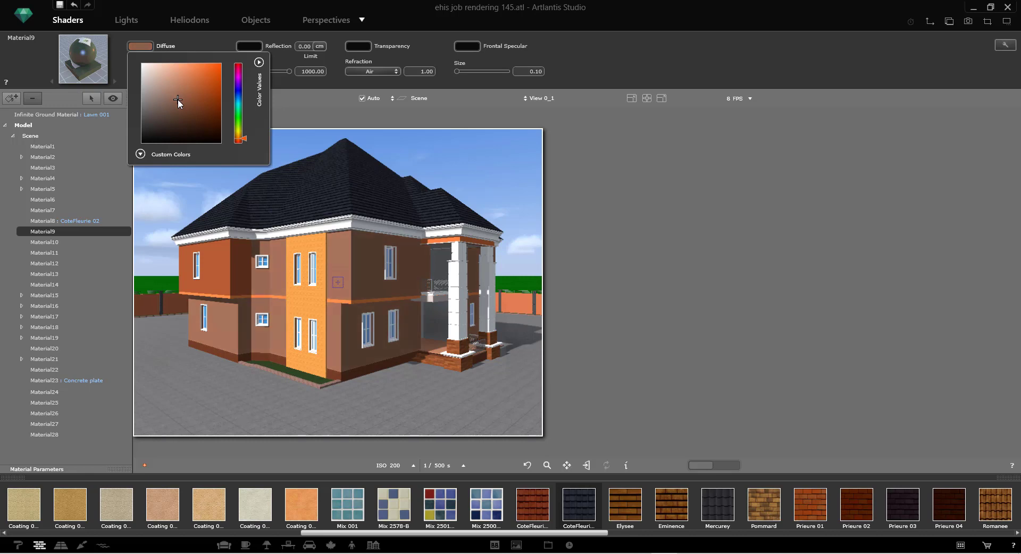
pyautogui.moveTo(177, 99); pyautogui.dragTo(147, 72)
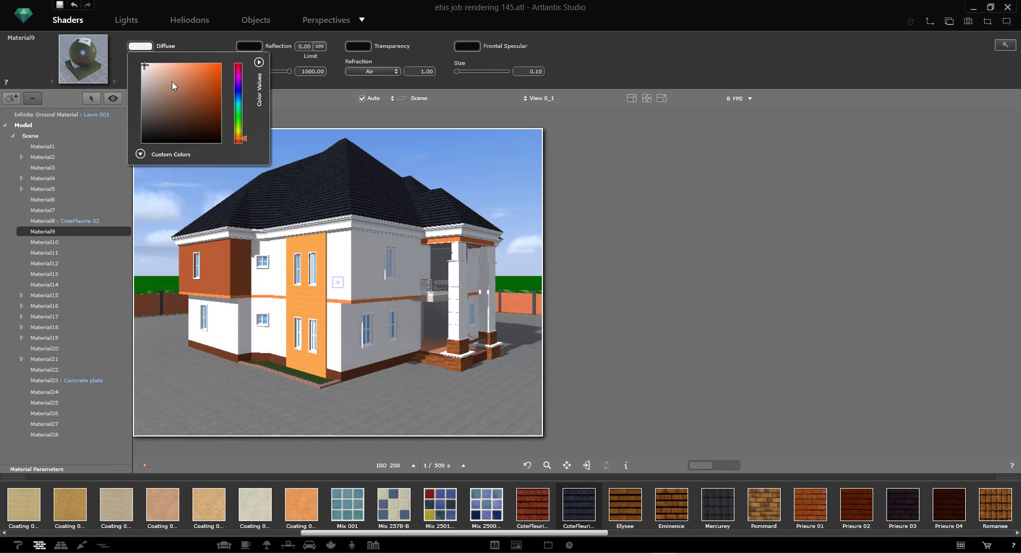
pyautogui.moveTo(174, 86)
pyautogui.mouseDown()
pyautogui.moveTo(175, 100)
pyautogui.moveTo(167, 71)
pyautogui.moveTo(175, 95)
pyautogui.mouseUp()
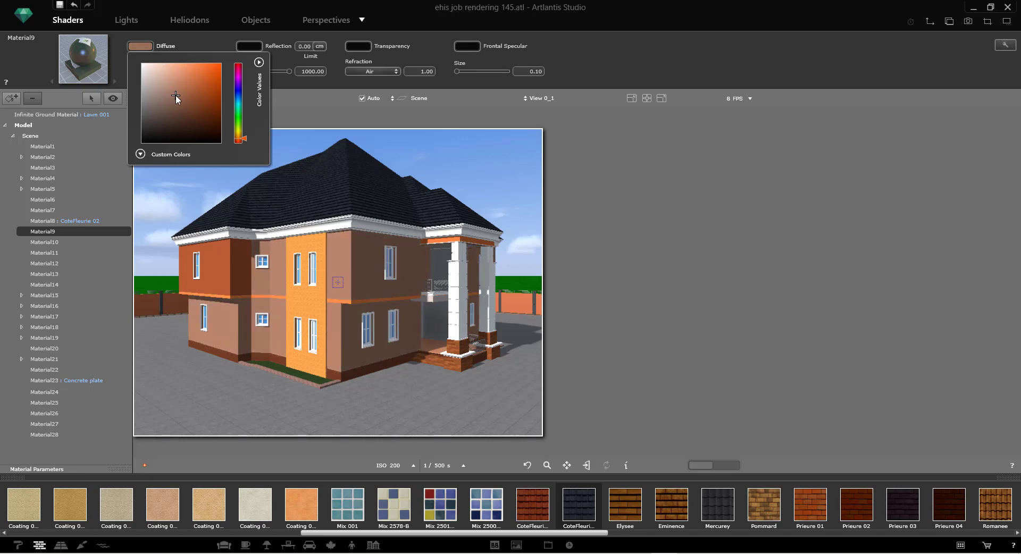
# Try a deep orange-brown, a lighter terracotta and several dusty pink-brown diffuse tones on the Material9 walls
pyautogui.click(323, 256)
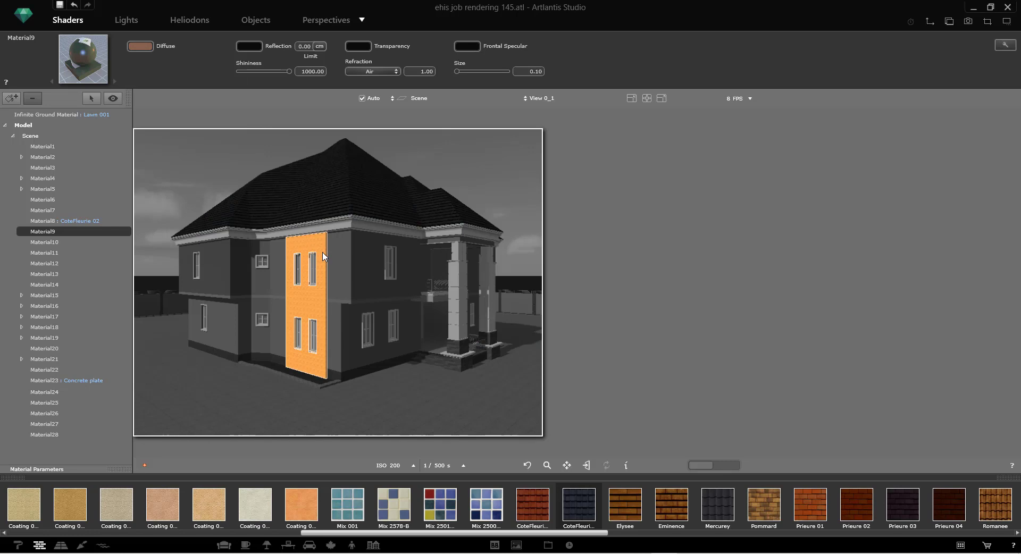
pyautogui.click(324, 256)
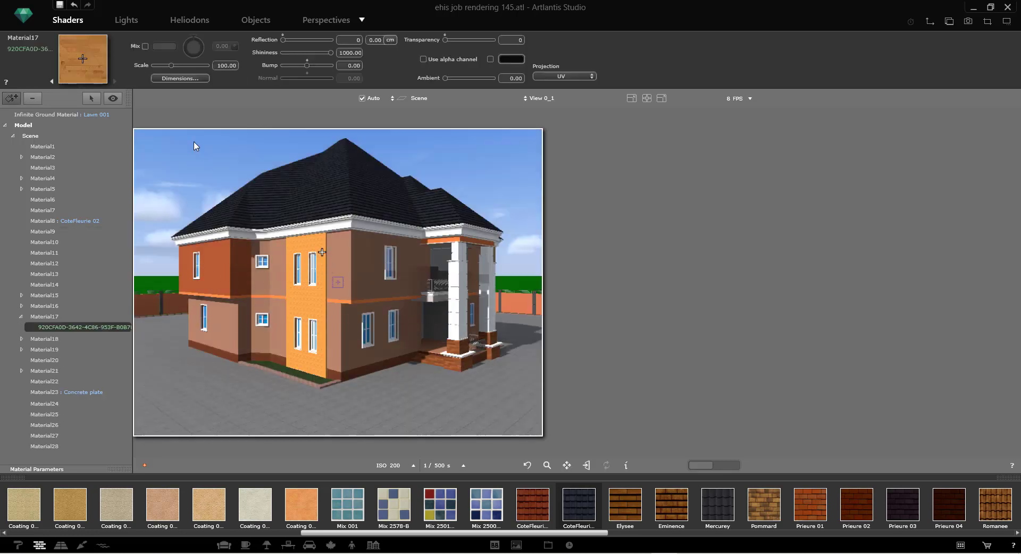
pyautogui.click(347, 279)
pyautogui.click(147, 46)
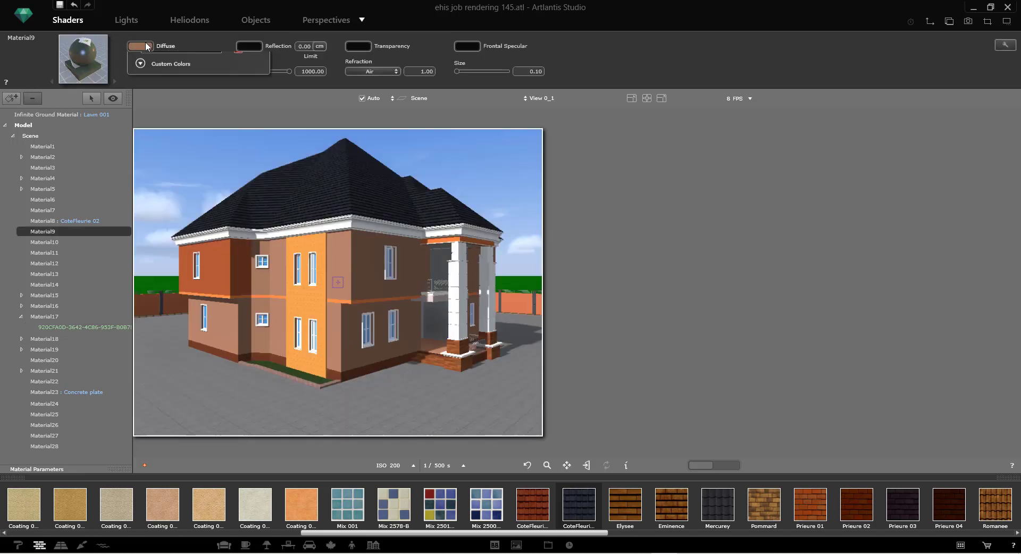
pyautogui.click(201, 96)
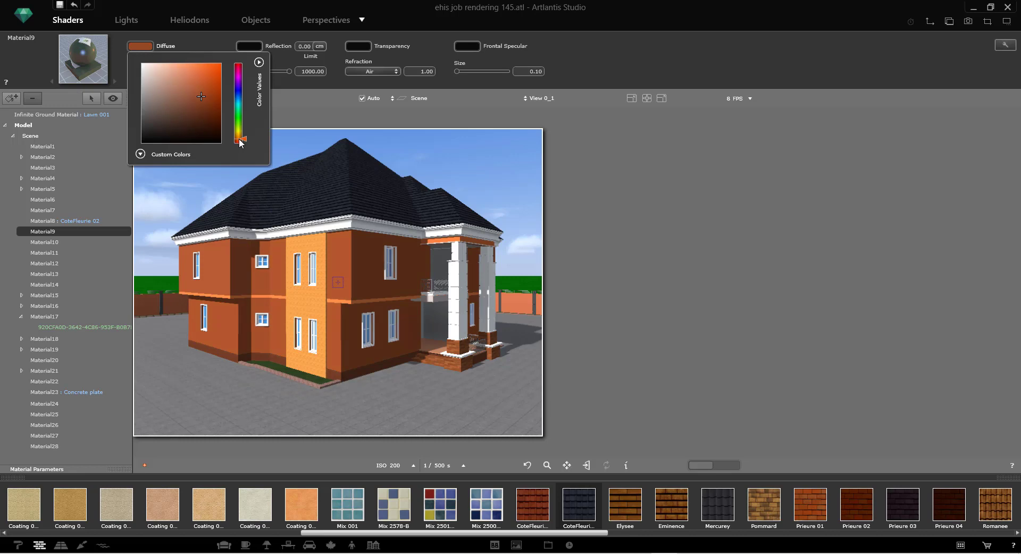
pyautogui.click(189, 82)
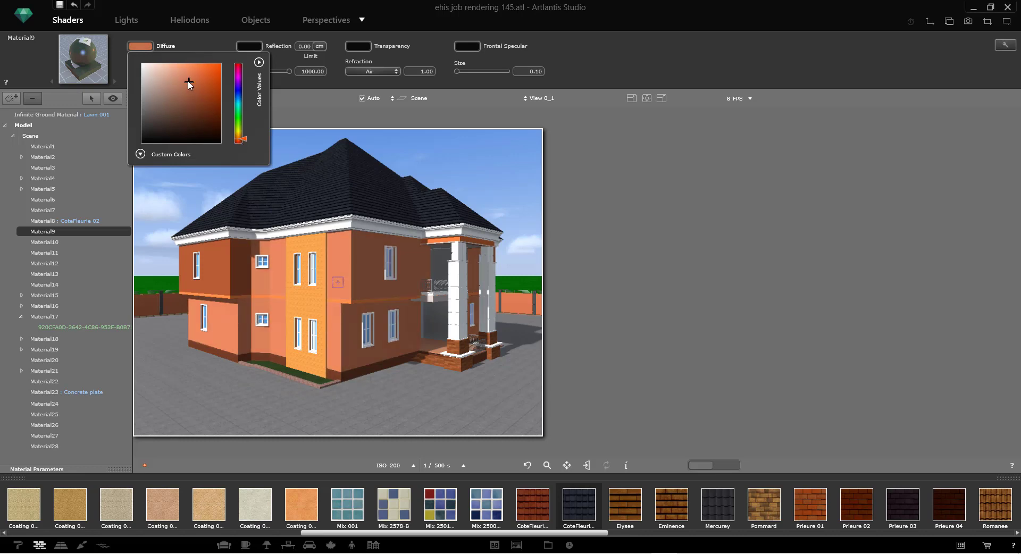
pyautogui.click(181, 84)
pyautogui.click(175, 91)
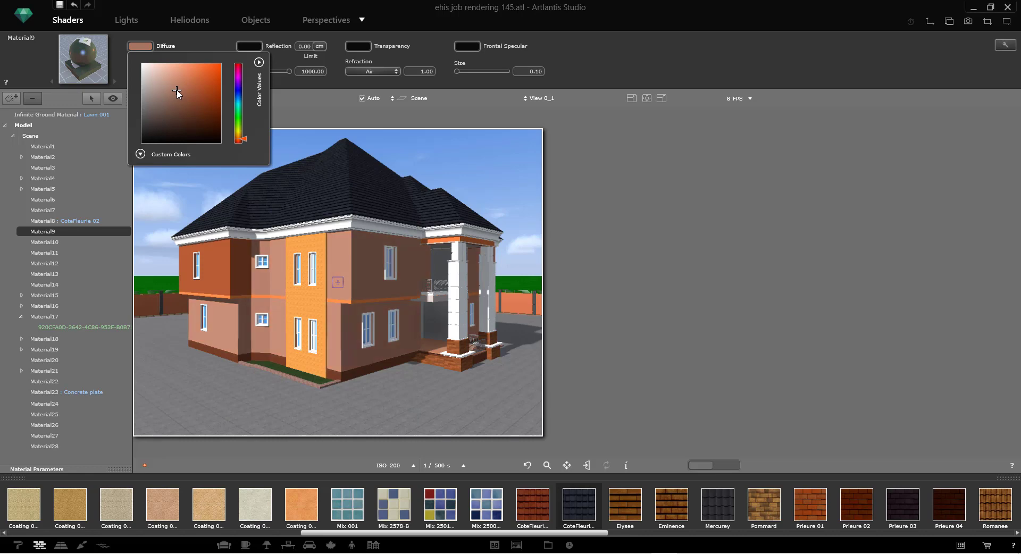
pyautogui.click(173, 87)
pyautogui.click(178, 92)
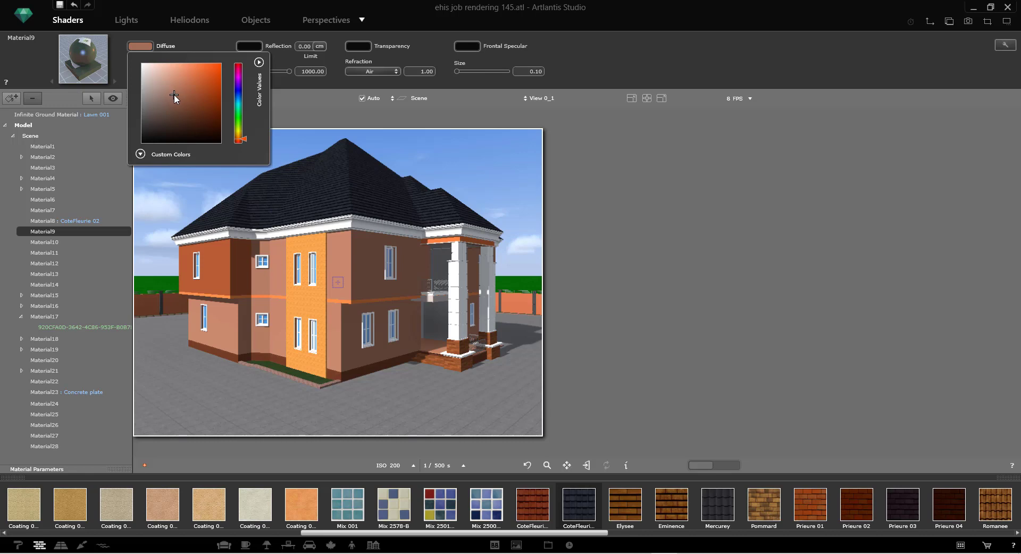
pyautogui.click(174, 89)
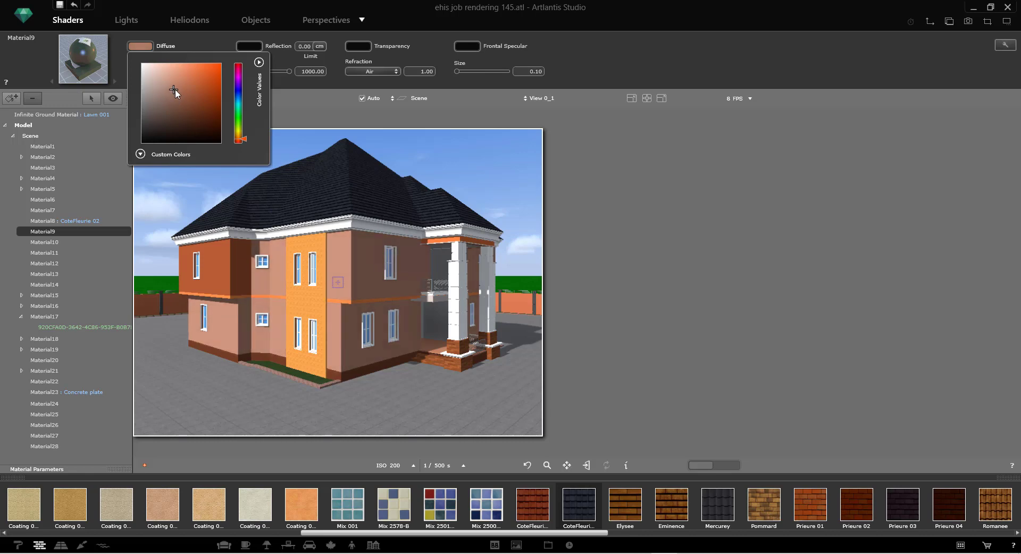
# Set the diffuse color of the Material9 walls to white and their shininess to 0.00
pyautogui.click(146, 94)
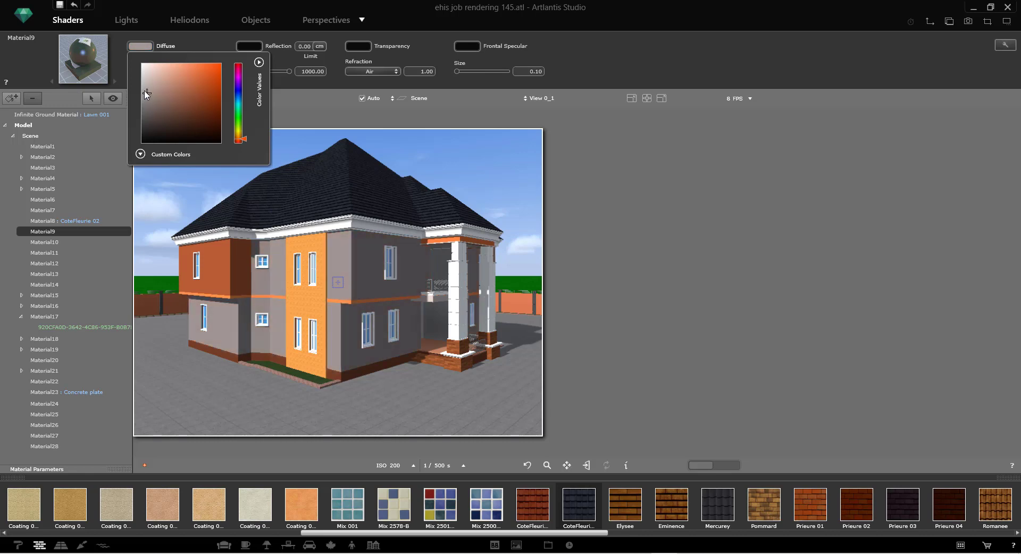
pyautogui.click(148, 77)
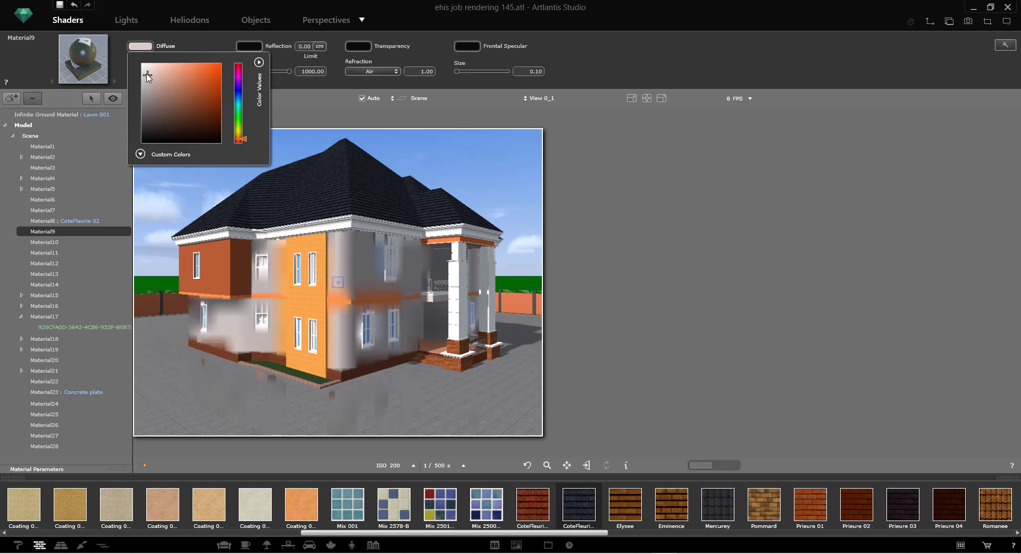
pyautogui.click(142, 67)
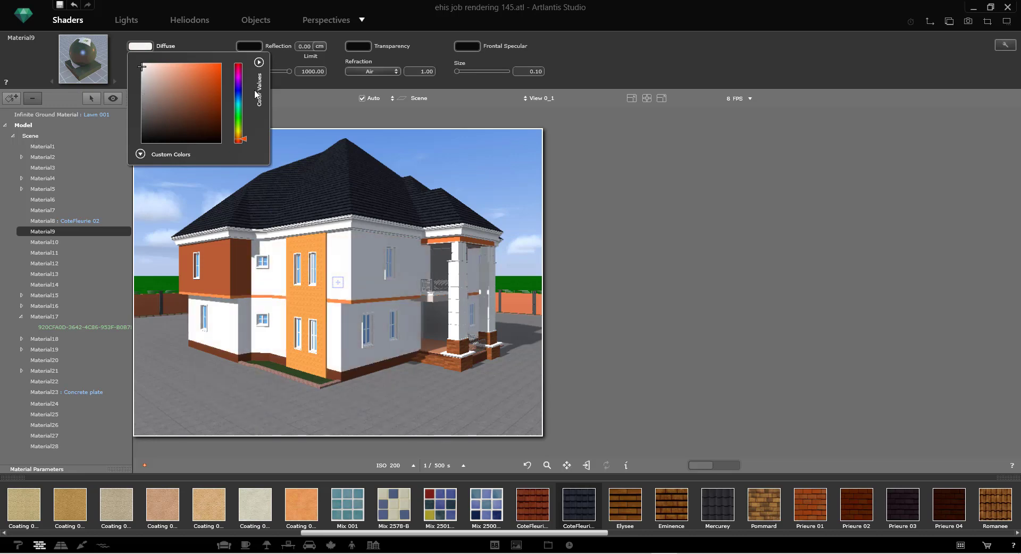
pyautogui.click(244, 71)
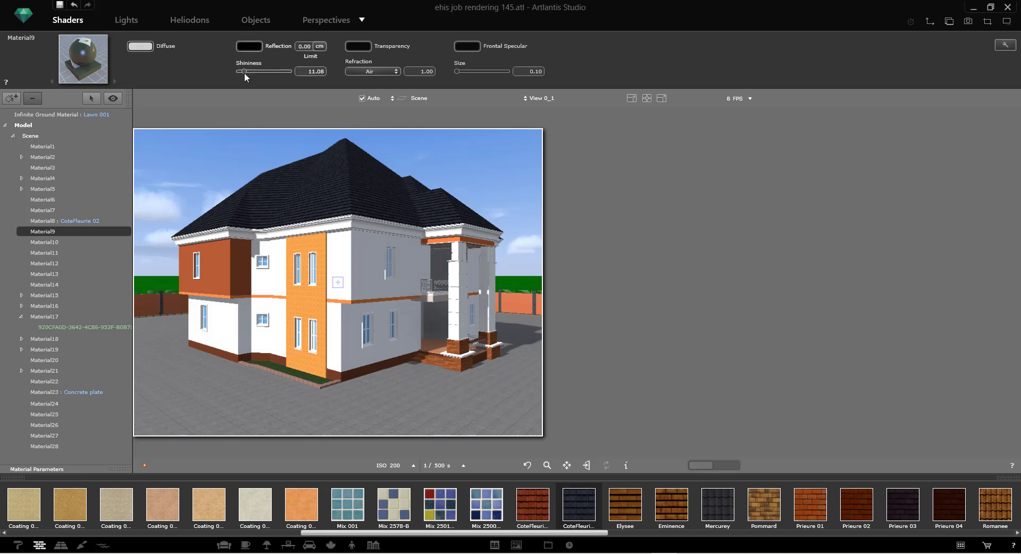
pyautogui.moveTo(244, 73); pyautogui.dragTo(231, 73)
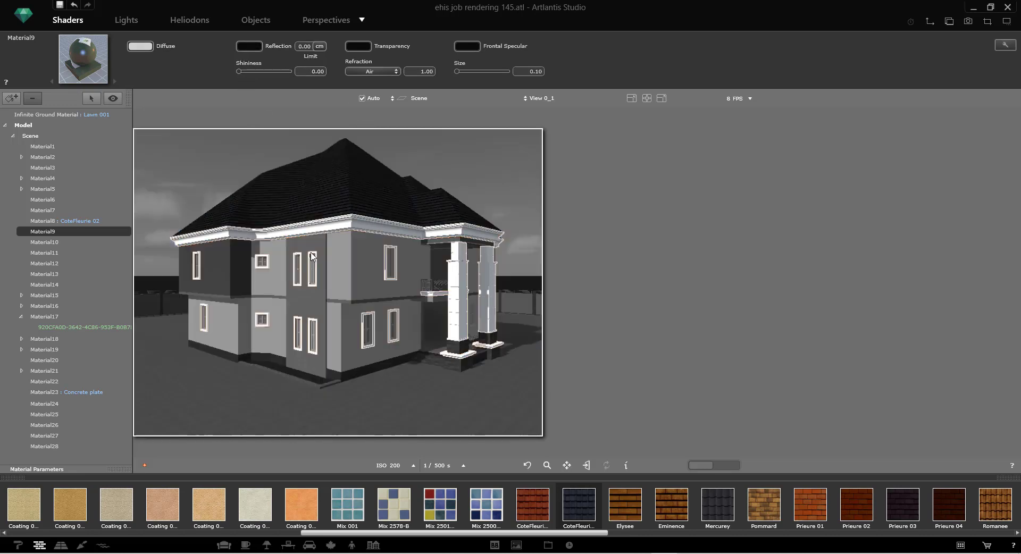
# Try darkening the textured wall panel, Material17, by enabling its color mix with a dark bluish gray
pyautogui.click(312, 257)
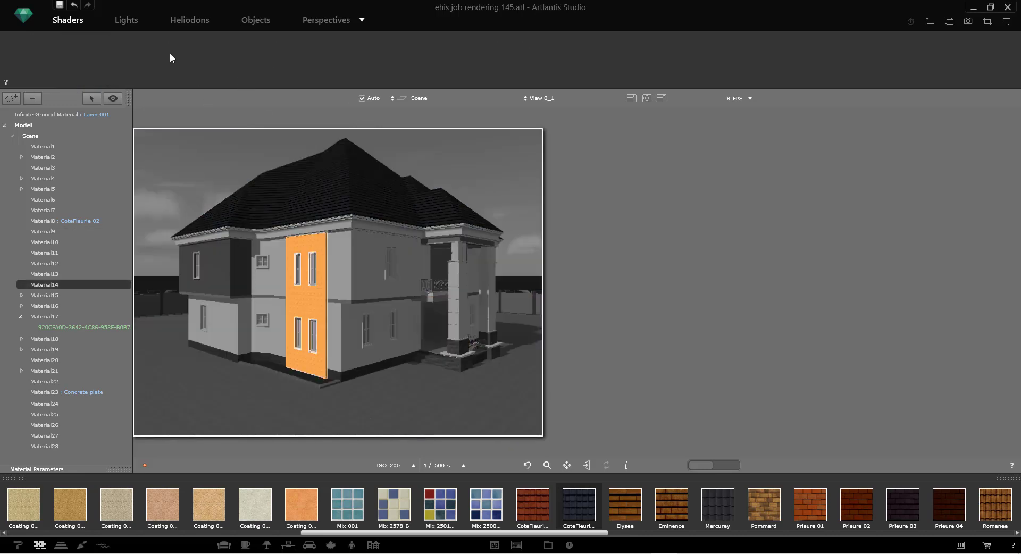
pyautogui.click(159, 47)
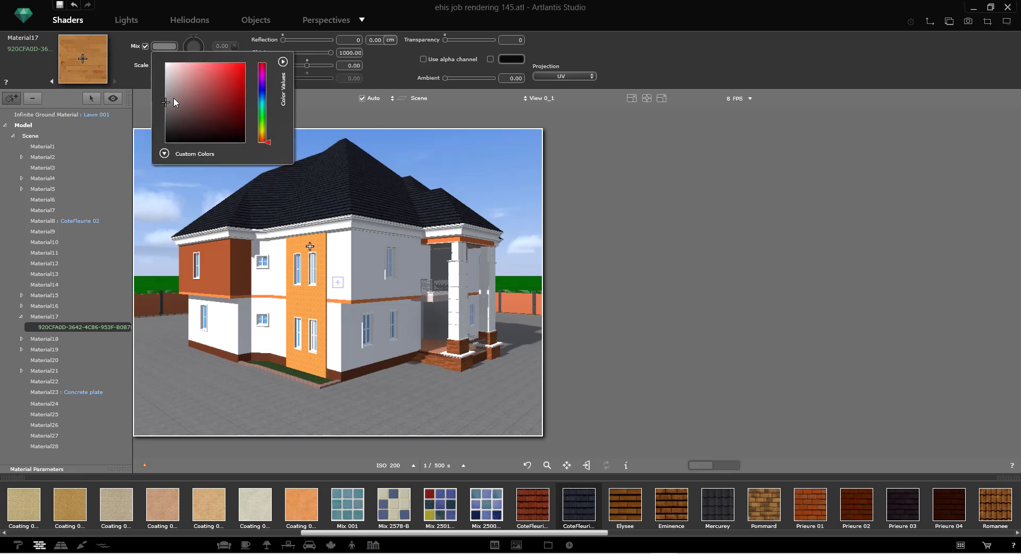
pyautogui.click(167, 112)
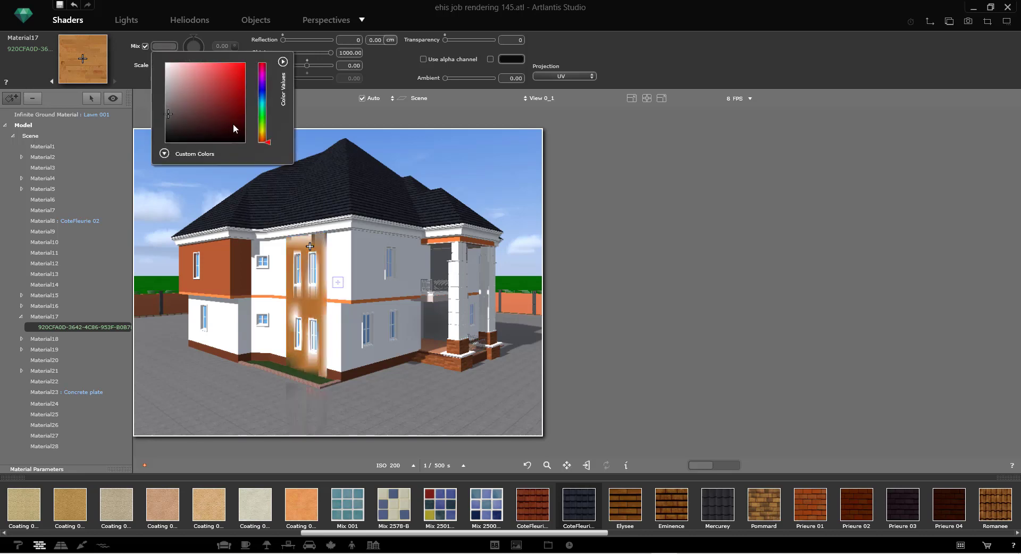
pyautogui.click(263, 100)
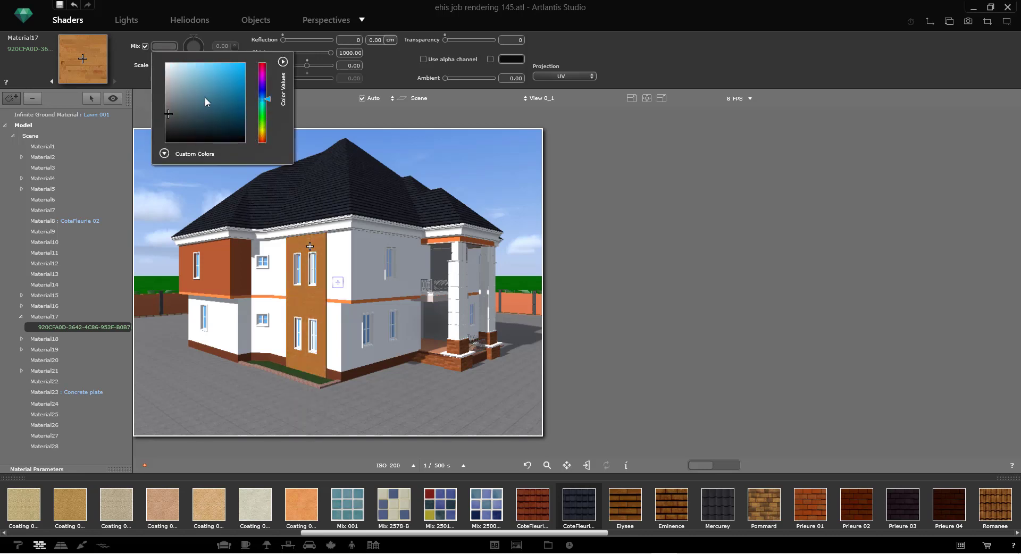
pyautogui.click(168, 118)
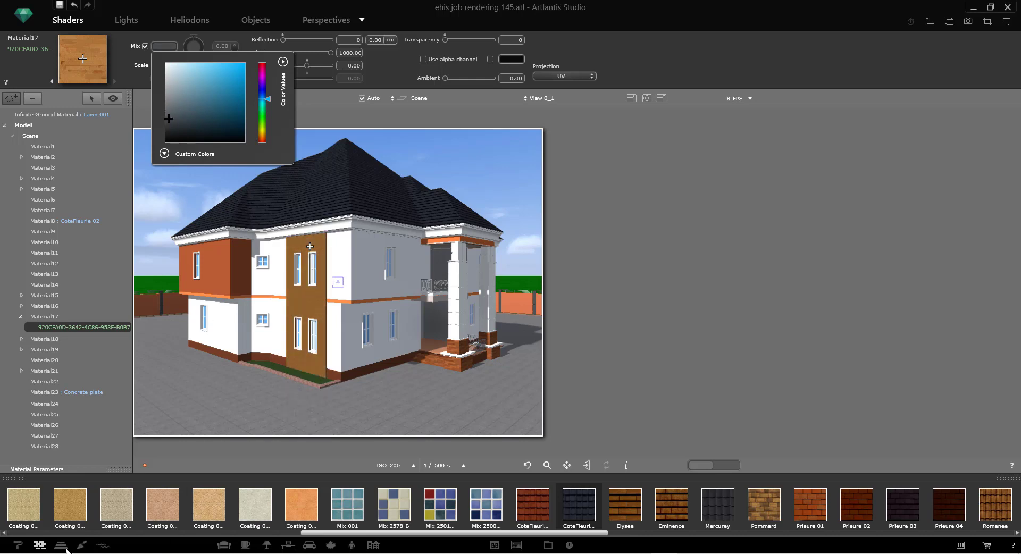
# Apply the Carpet 01 shader to the Material17 wall panel and delete the panel's original imported texture
pyautogui.click(104, 546)
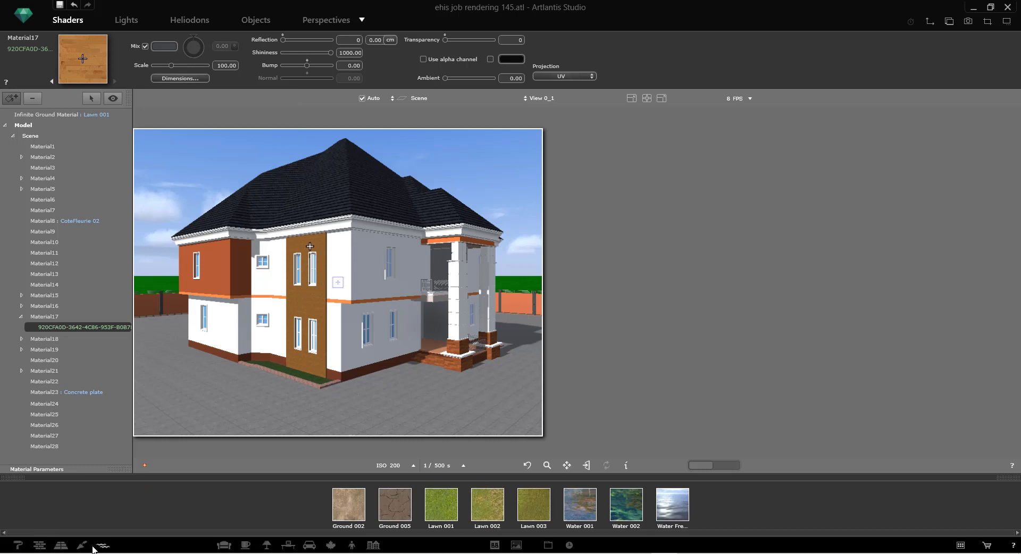
pyautogui.click(59, 546)
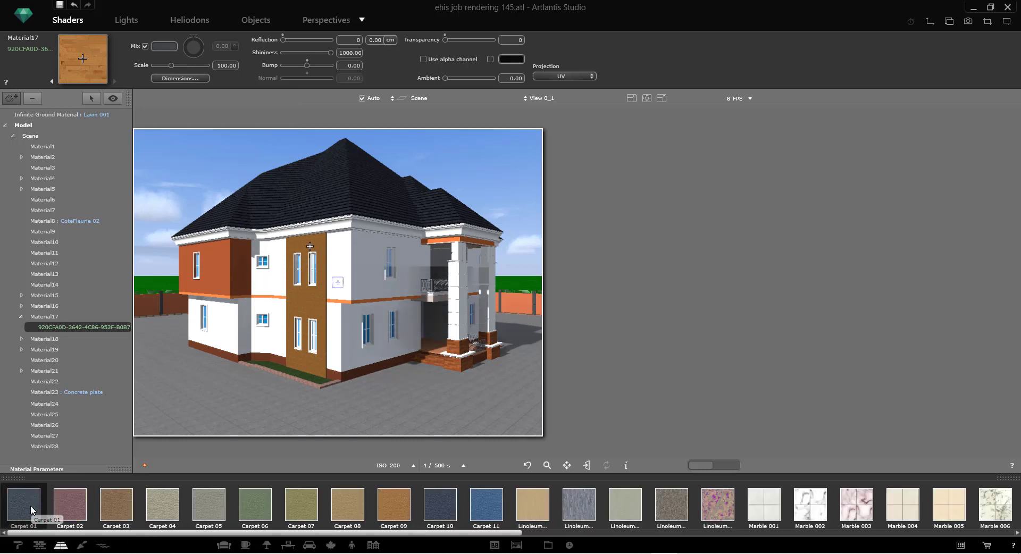
pyautogui.moveTo(27, 511); pyautogui.dragTo(313, 295)
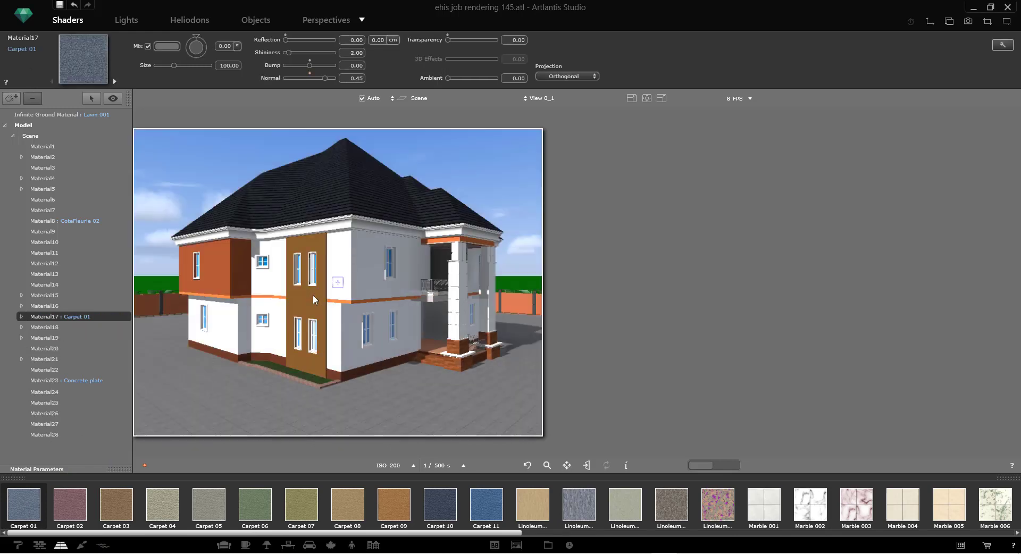
pyautogui.rightClick(313, 295)
pyautogui.click(313, 297)
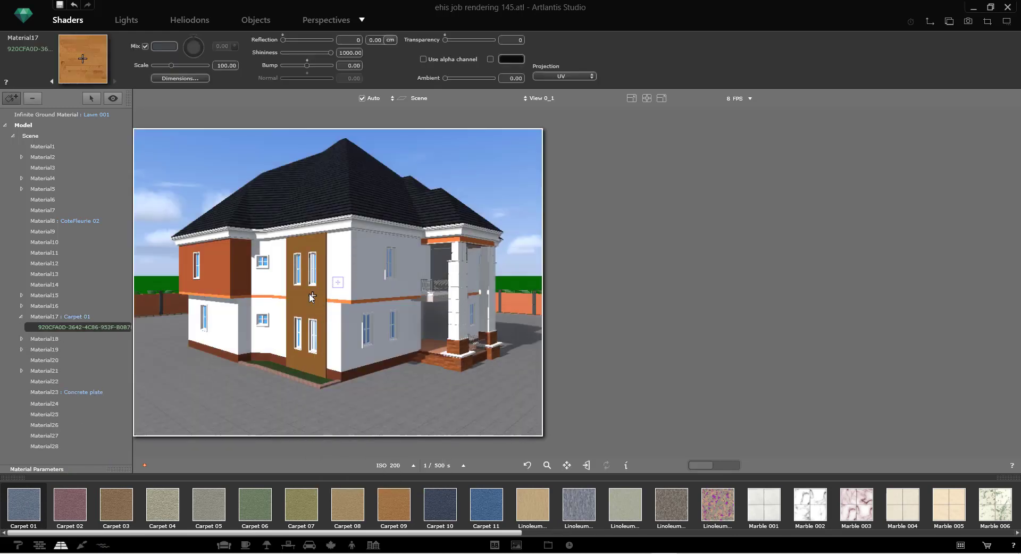
pyautogui.rightClick(314, 298)
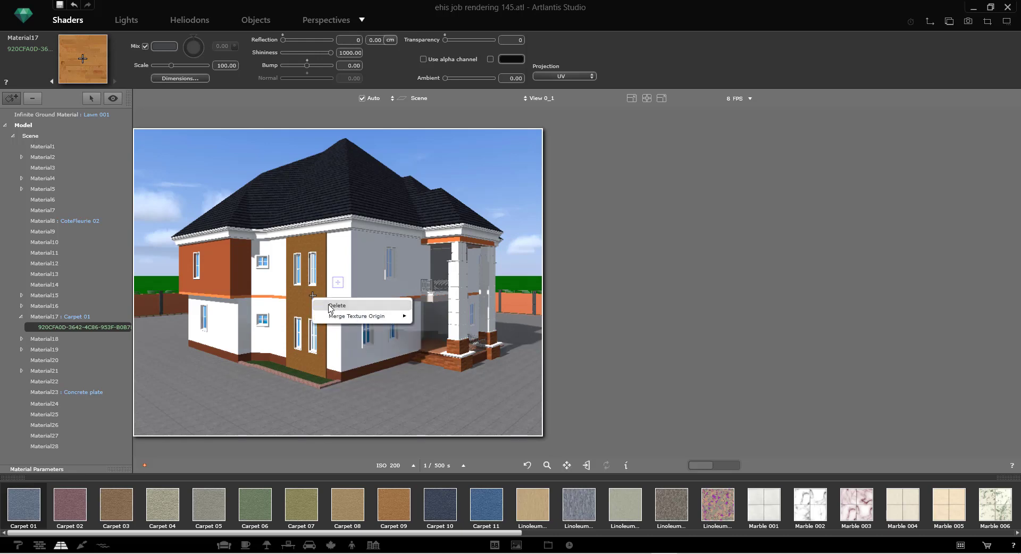
pyautogui.click(334, 306)
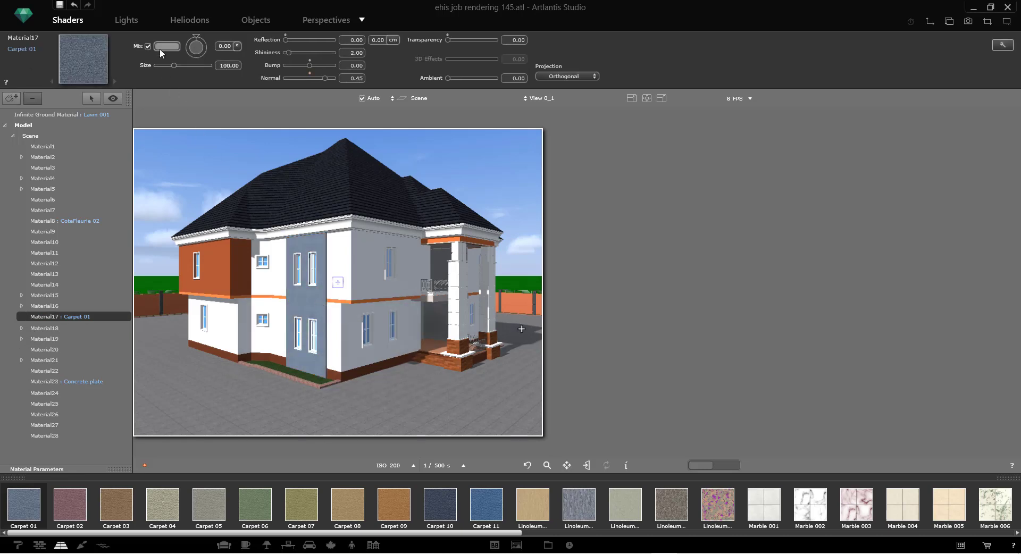
# Set Carpet 01 on the wall panel to size 110.00 and bump 0.62, and darken its mix color to a deeper gray
pyautogui.moveTo(173, 64); pyautogui.dragTo(178, 65)
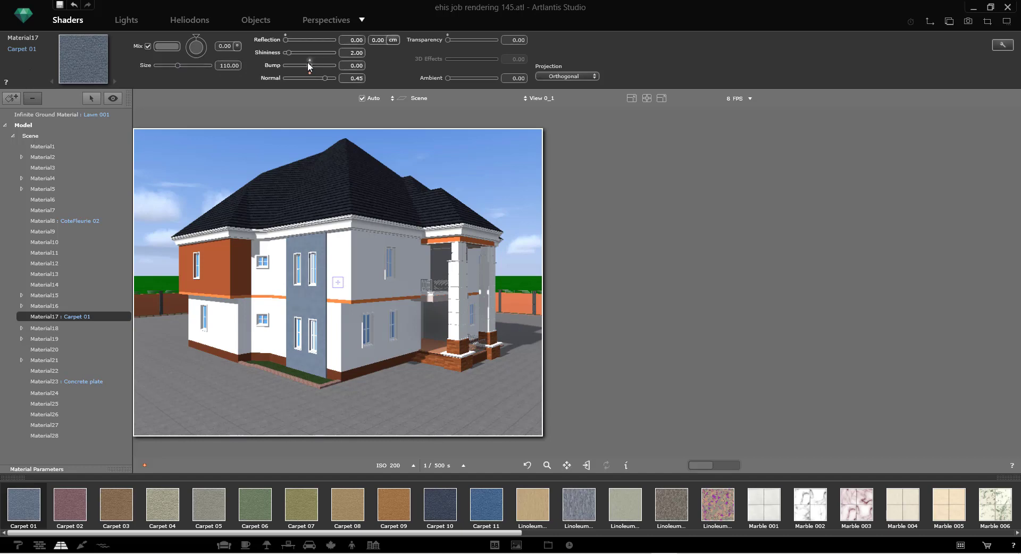
pyautogui.moveTo(321, 66); pyautogui.dragTo(325, 66)
pyautogui.click(168, 46)
pyautogui.moveTo(171, 105); pyautogui.dragTo(170, 111)
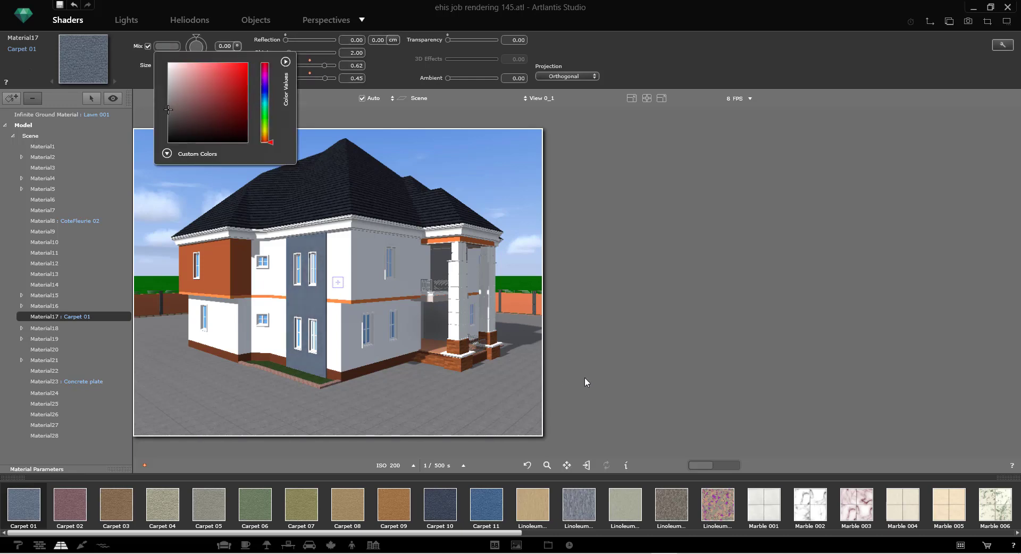
# Copy the white wall shader to the orange band between the floors, Material6, and to the brick base strip of the walls, Material5
pyautogui.click(686, 337)
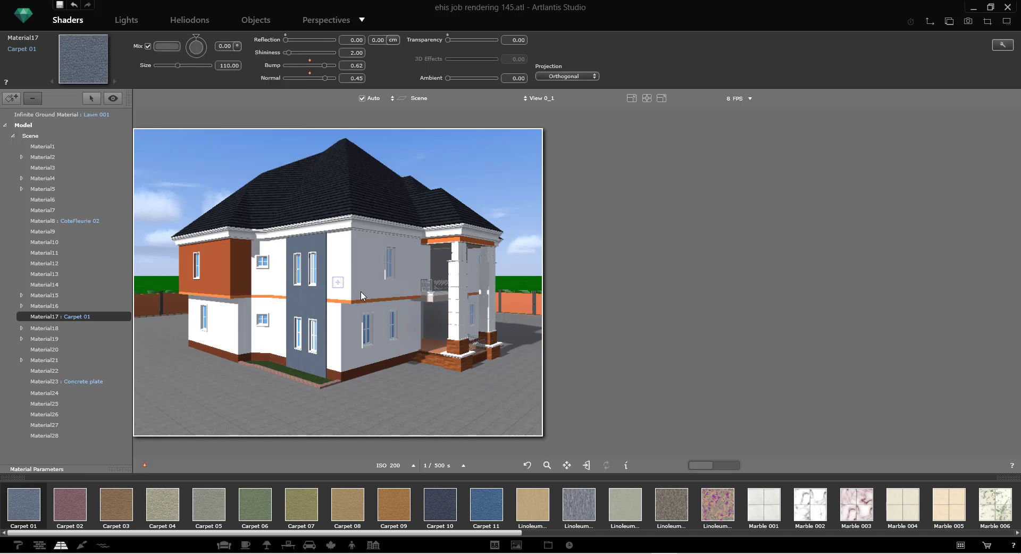
pyautogui.moveTo(357, 302)
pyautogui.mouseDown()
pyautogui.moveTo(359, 292)
pyautogui.moveTo(359, 306)
pyautogui.mouseUp()
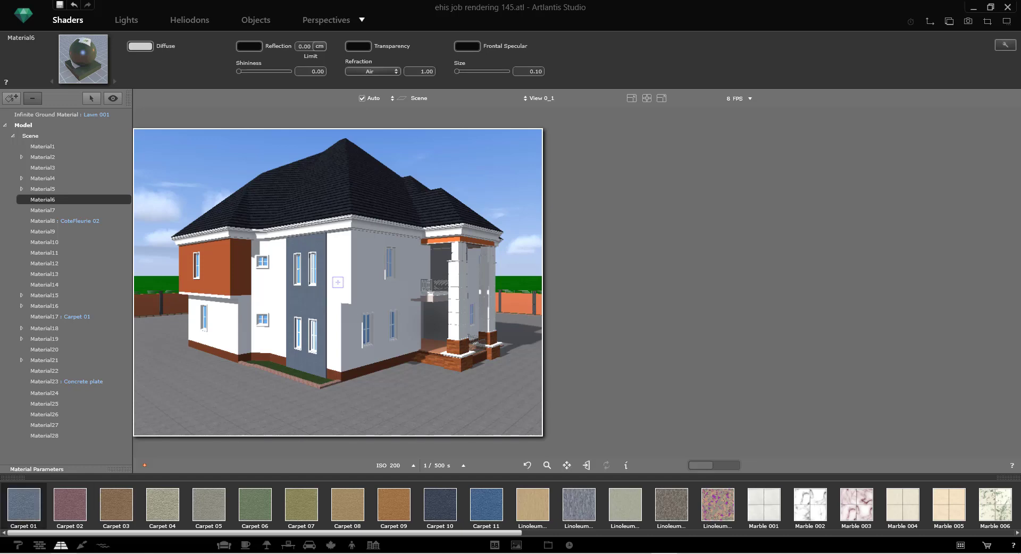
pyautogui.moveTo(250, 446); pyautogui.dragTo(350, 372)
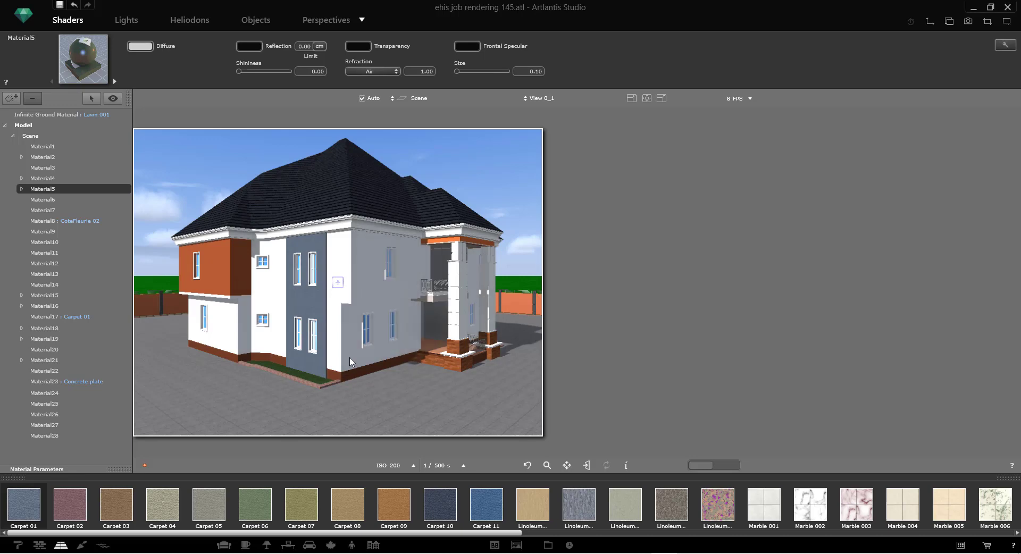
# Delete the imported textures from the wall base strip, Material5, and the planting bed's kerb, Material18
pyautogui.moveTo(349, 361); pyautogui.dragTo(352, 376)
pyautogui.rightClick(353, 374)
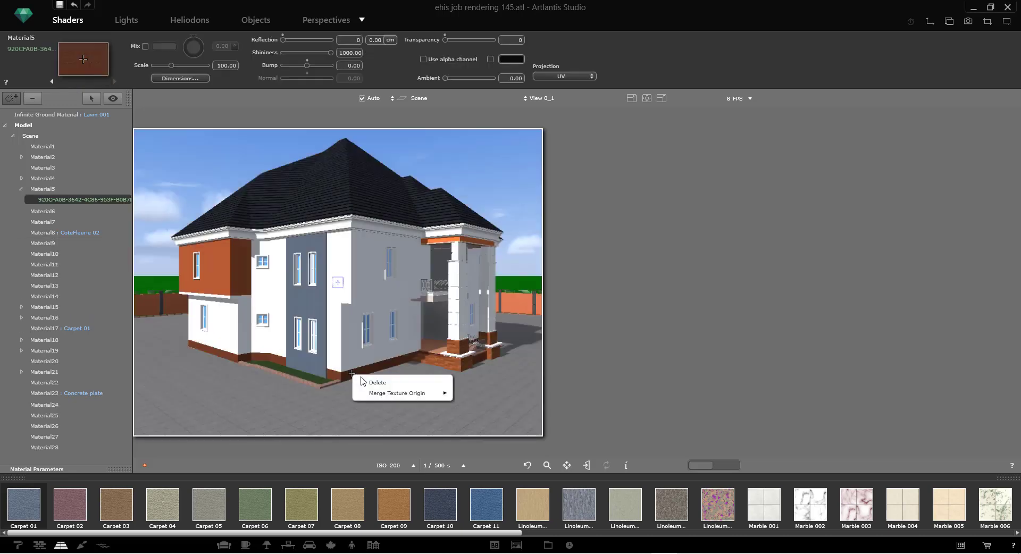
pyautogui.click(361, 378)
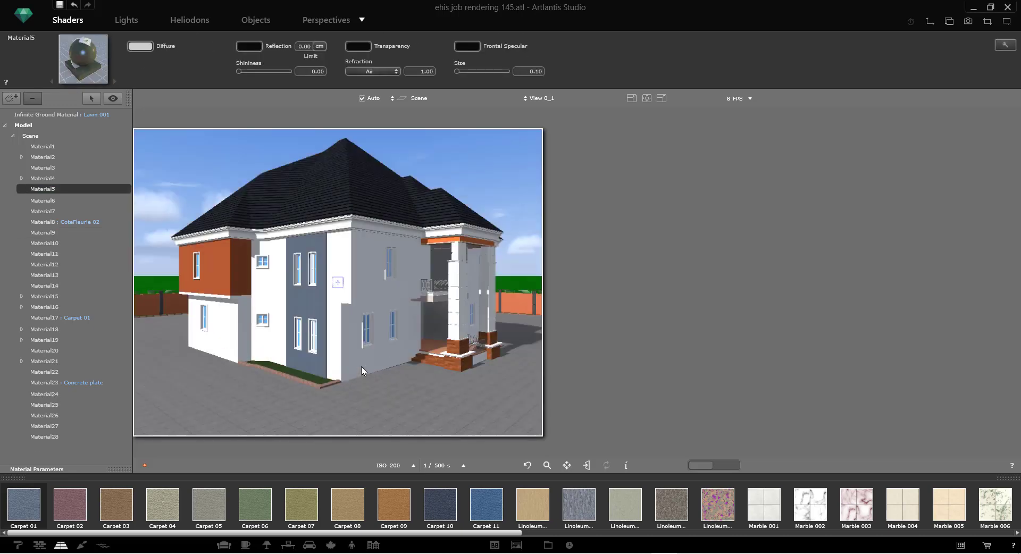
pyautogui.rightClick(308, 385)
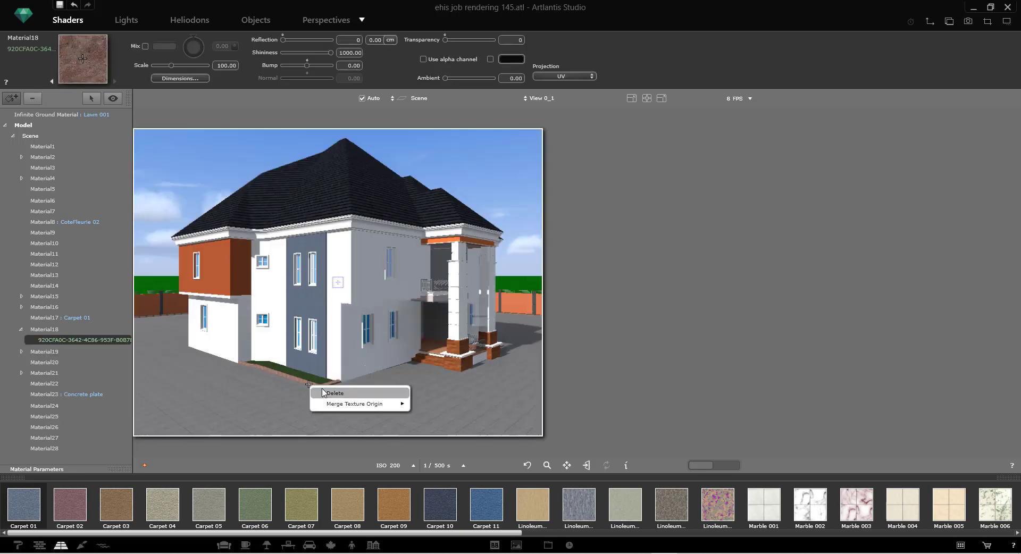
pyautogui.click(322, 389)
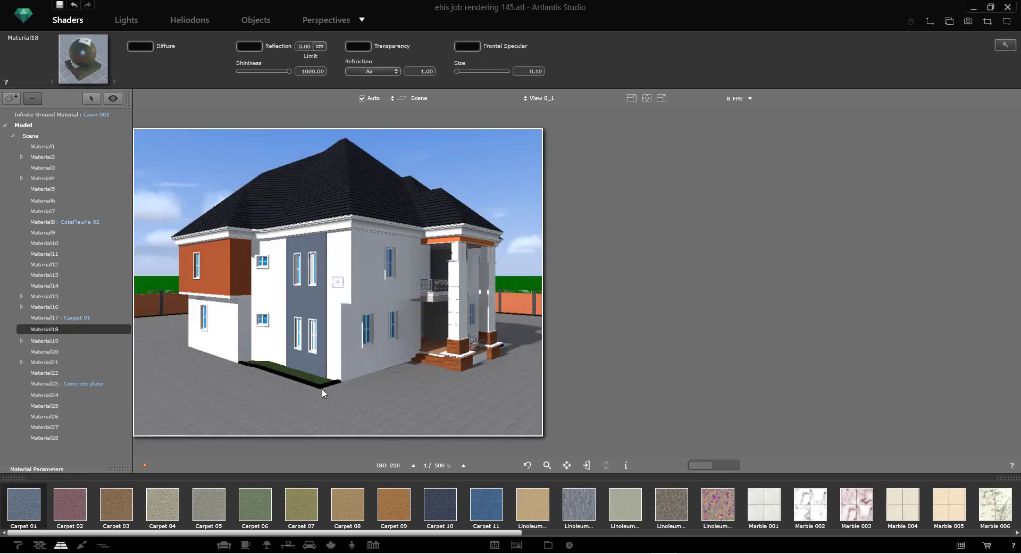
pyautogui.rightClick(321, 390)
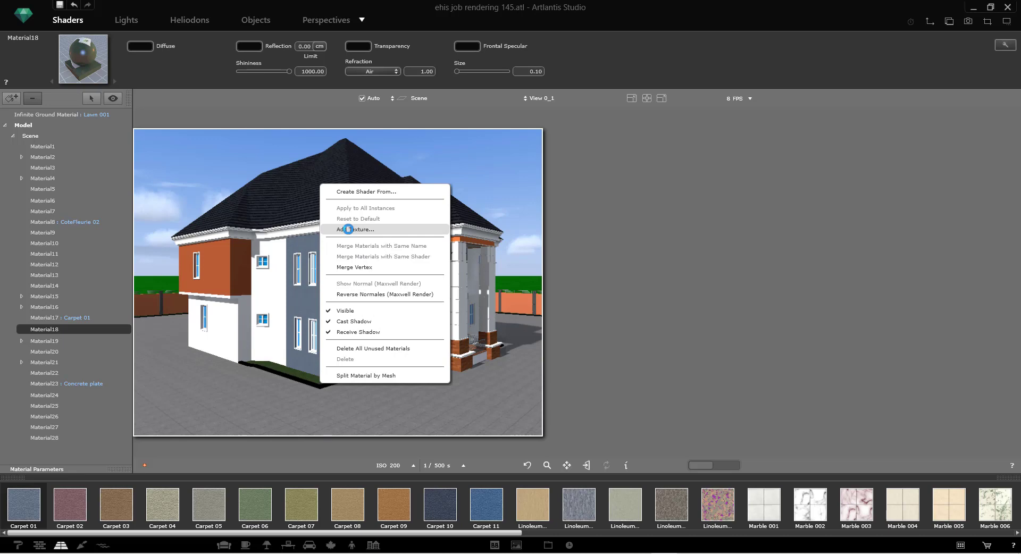
pyautogui.click(351, 230)
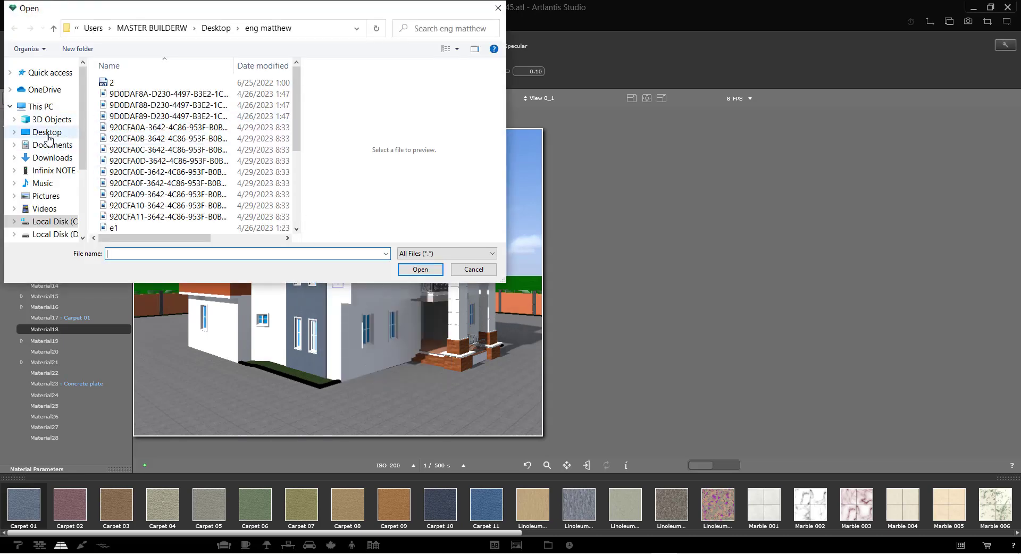
pyautogui.click(48, 137)
pyautogui.click(49, 195)
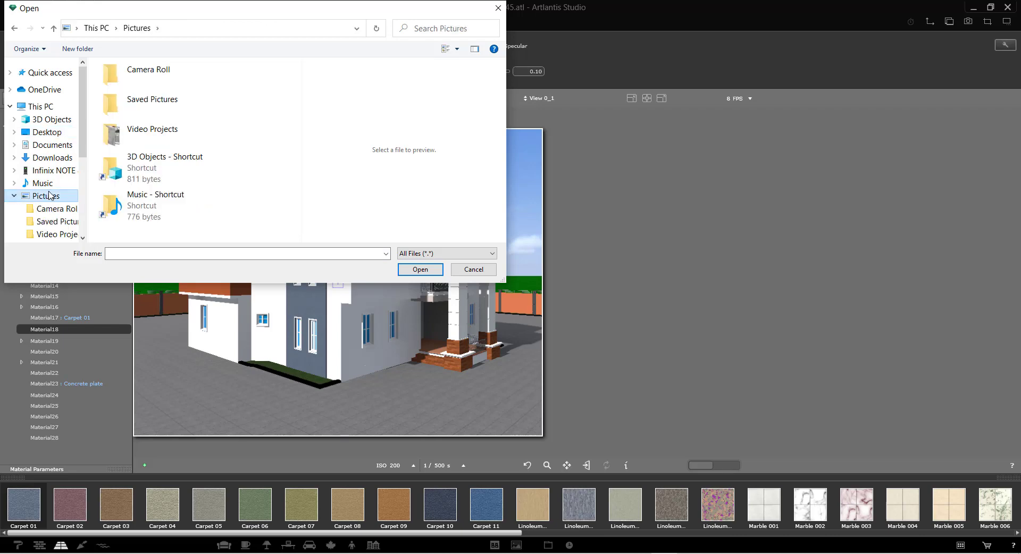
pyautogui.click(416, 31)
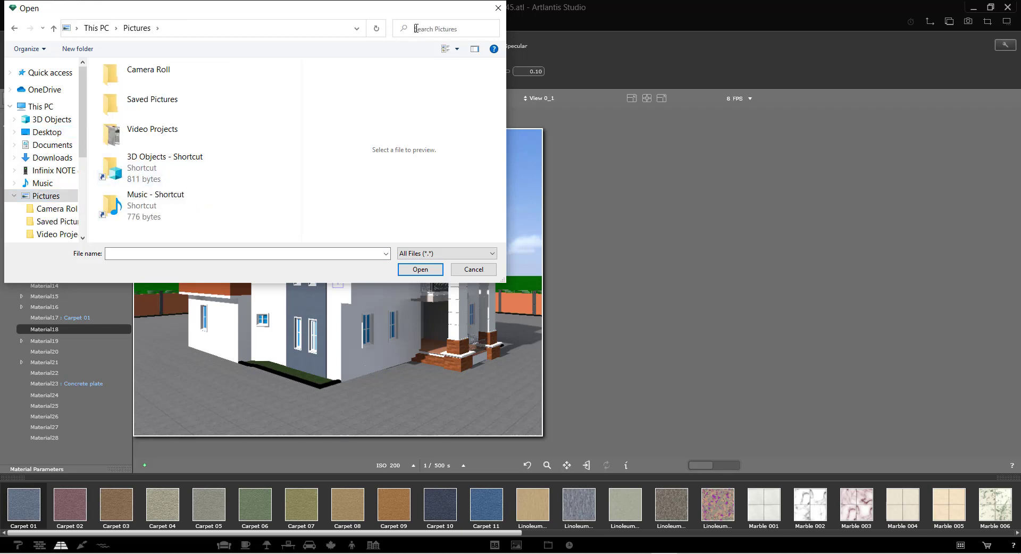
pyautogui.write('k')
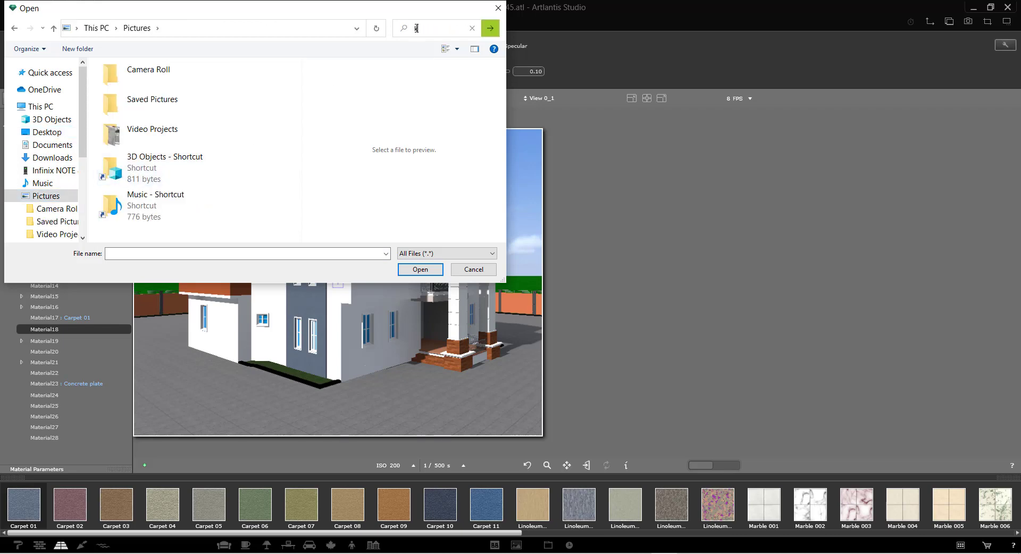
pyautogui.write('erb')
pyautogui.press('super')
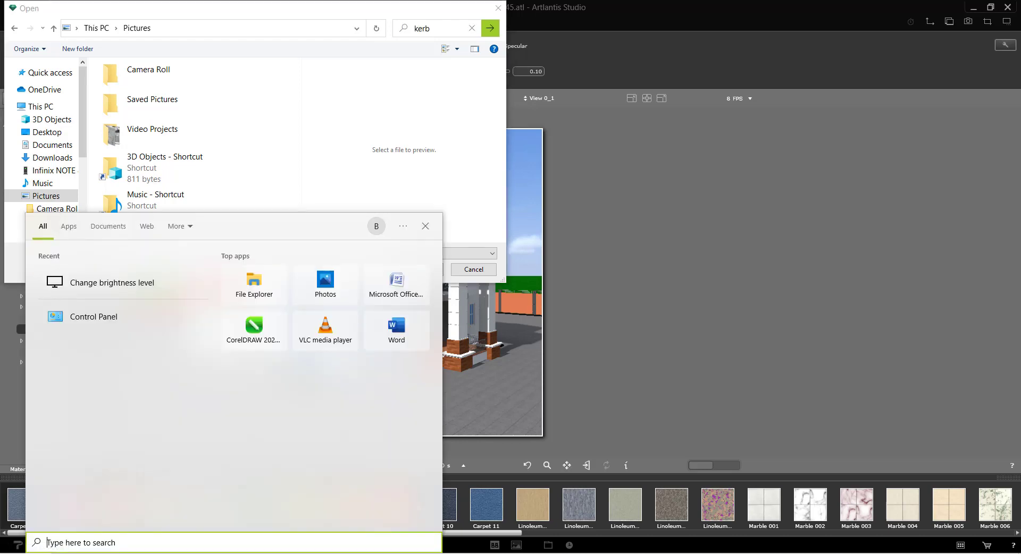
pyautogui.write('ker')
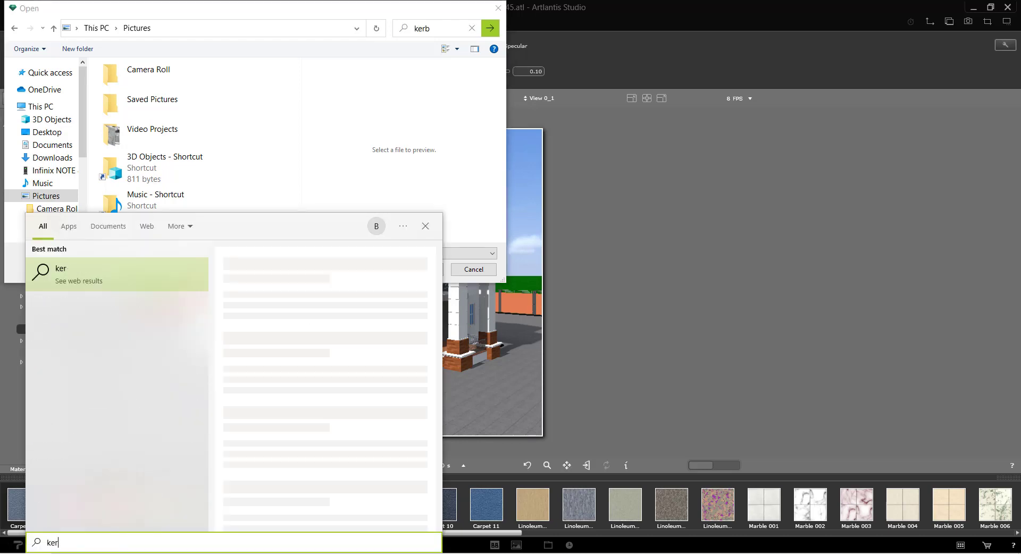
pyautogui.write('b')
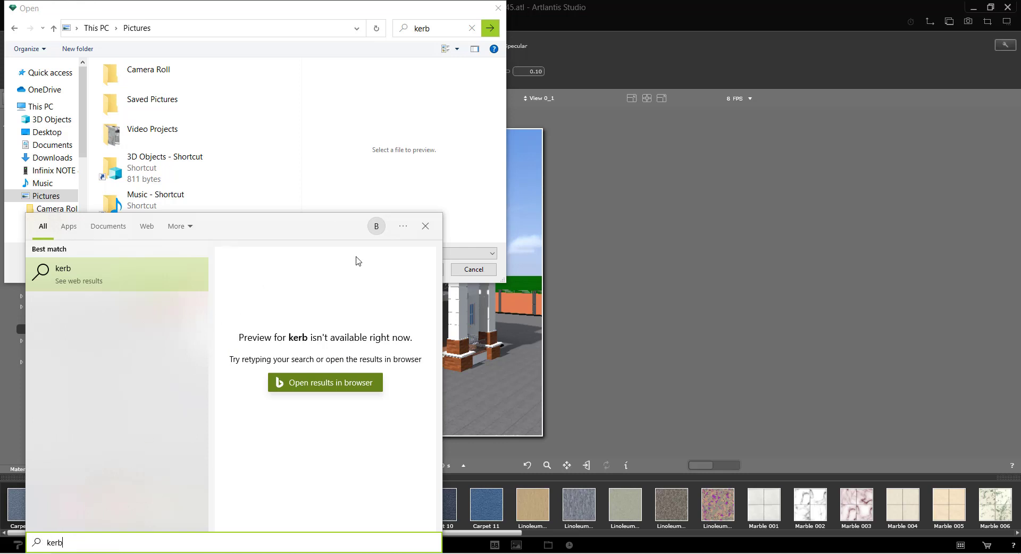
pyautogui.click(426, 225)
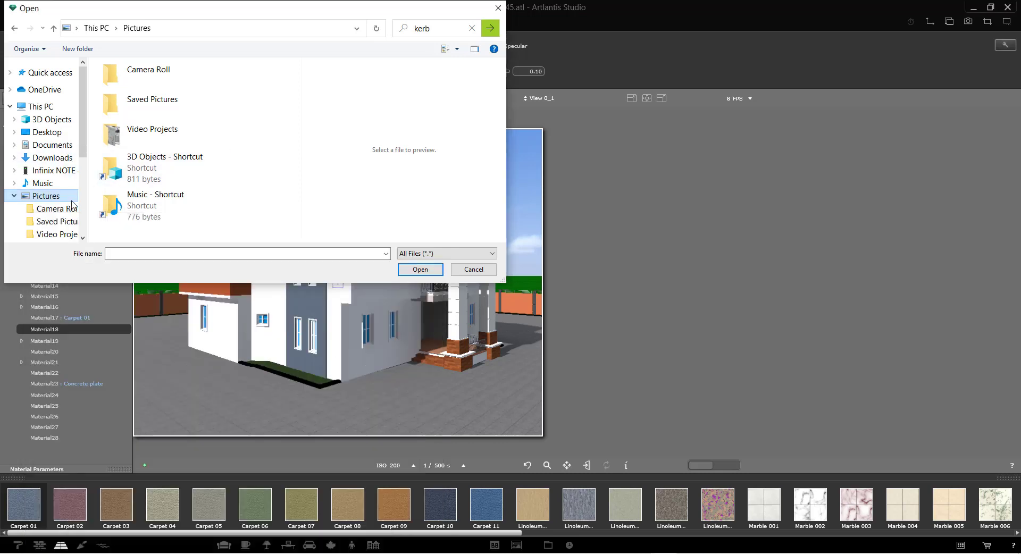
pyautogui.click(45, 108)
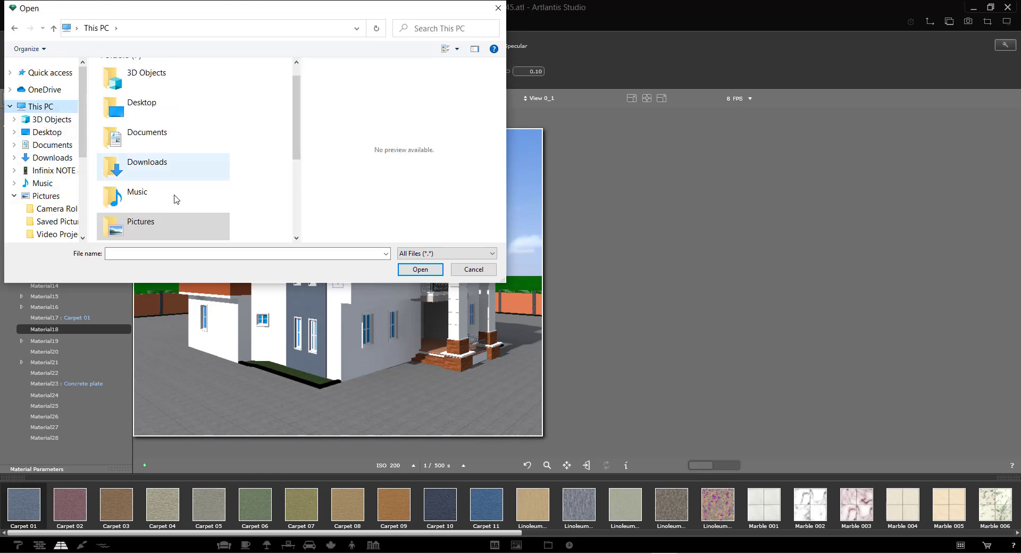
pyautogui.doubleClick(142, 137)
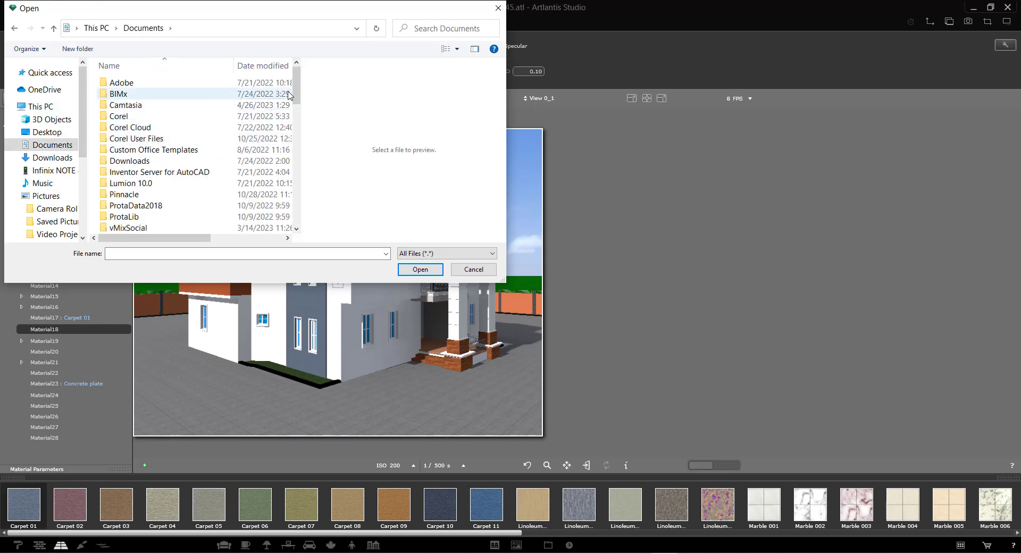
pyautogui.moveTo(298, 82); pyautogui.dragTo(301, 205)
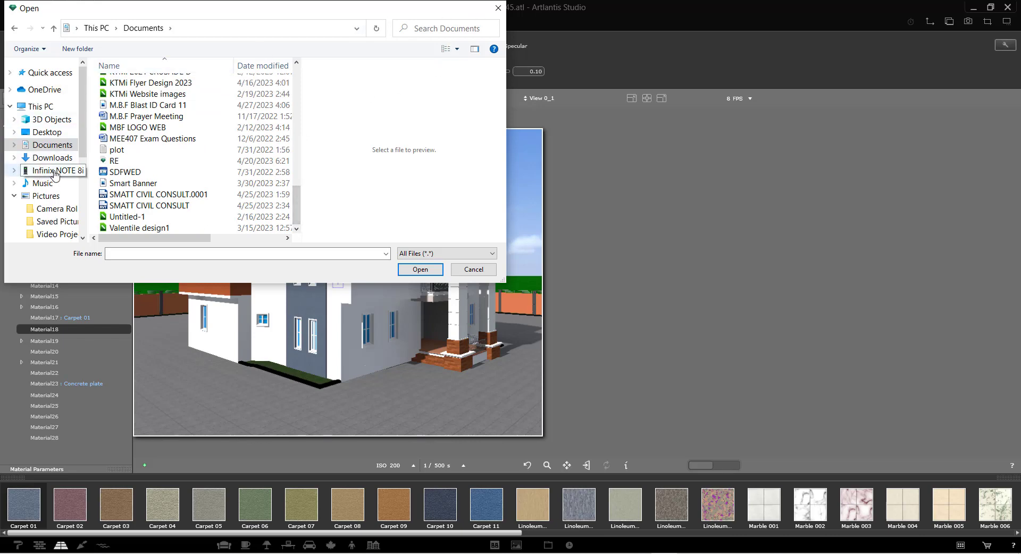
pyautogui.click(47, 133)
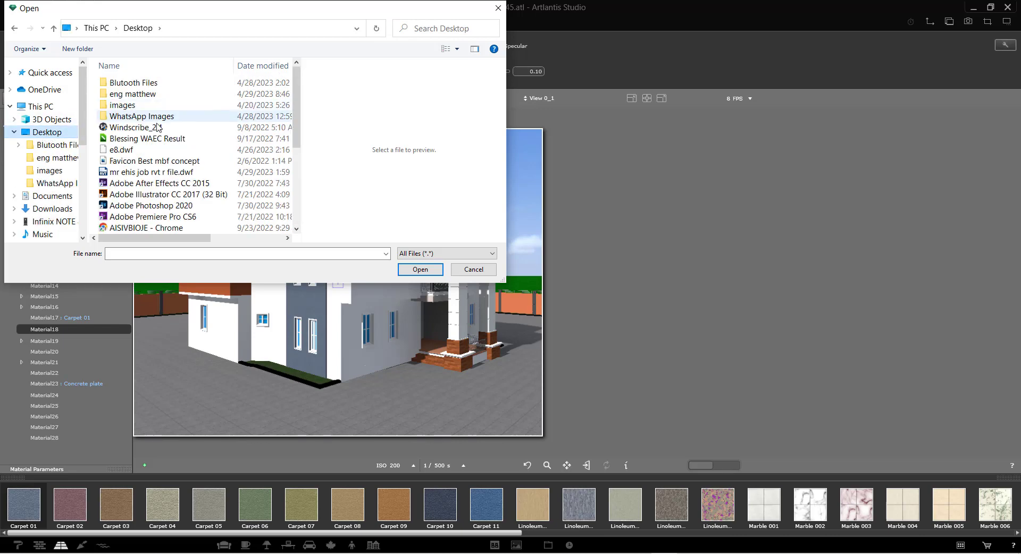
pyautogui.doubleClick(122, 93)
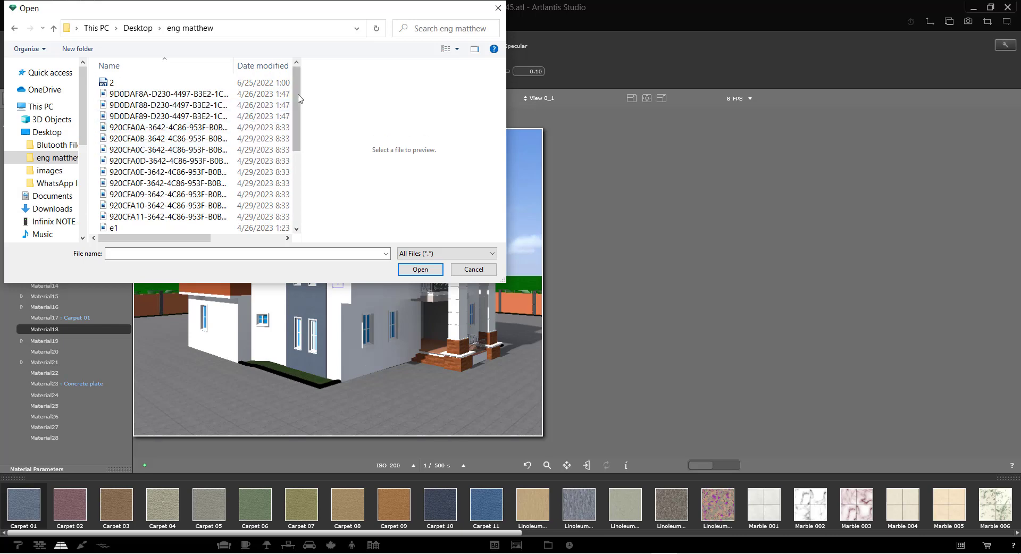
pyautogui.moveTo(297, 121); pyautogui.dragTo(300, 196)
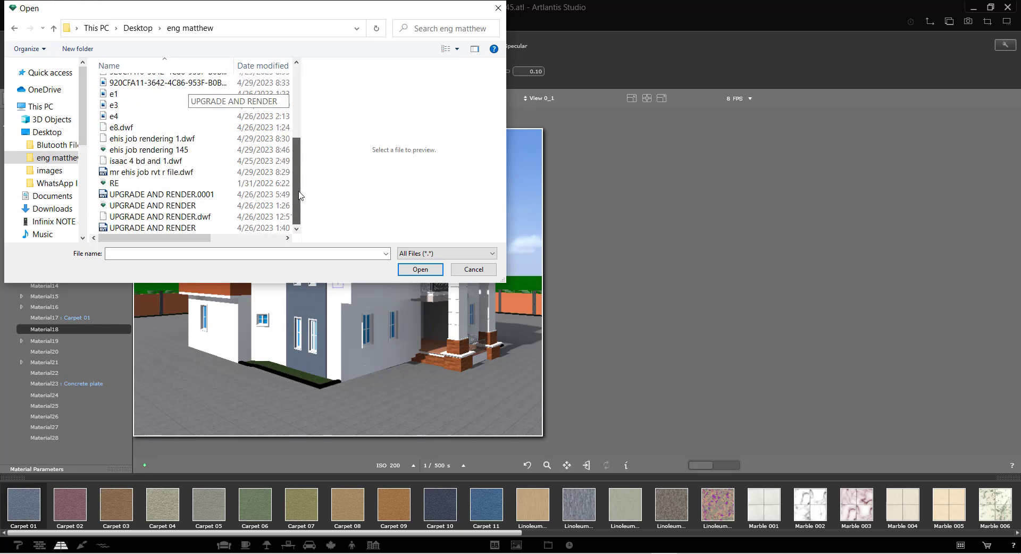
pyautogui.scroll(4, 260, 95)
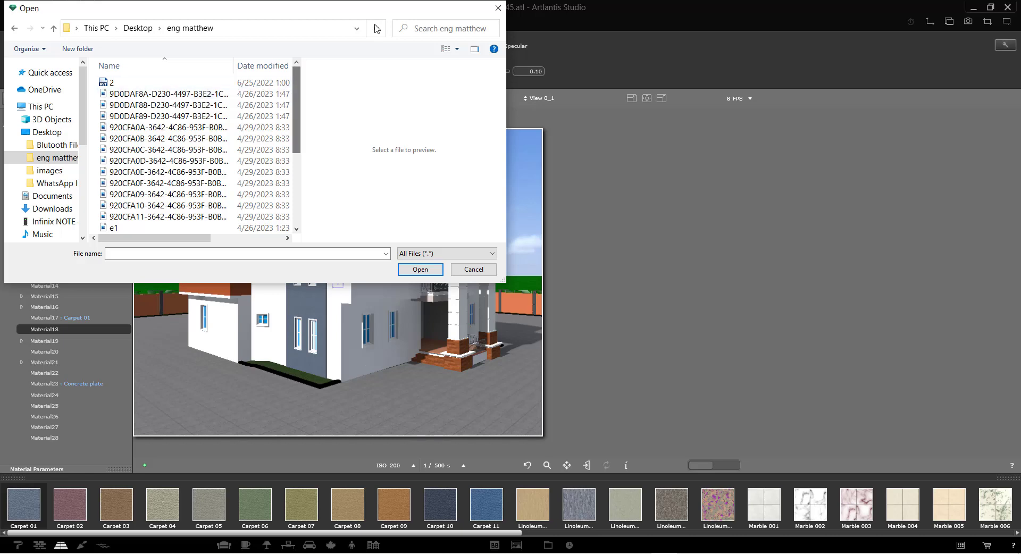
pyautogui.click(498, 8)
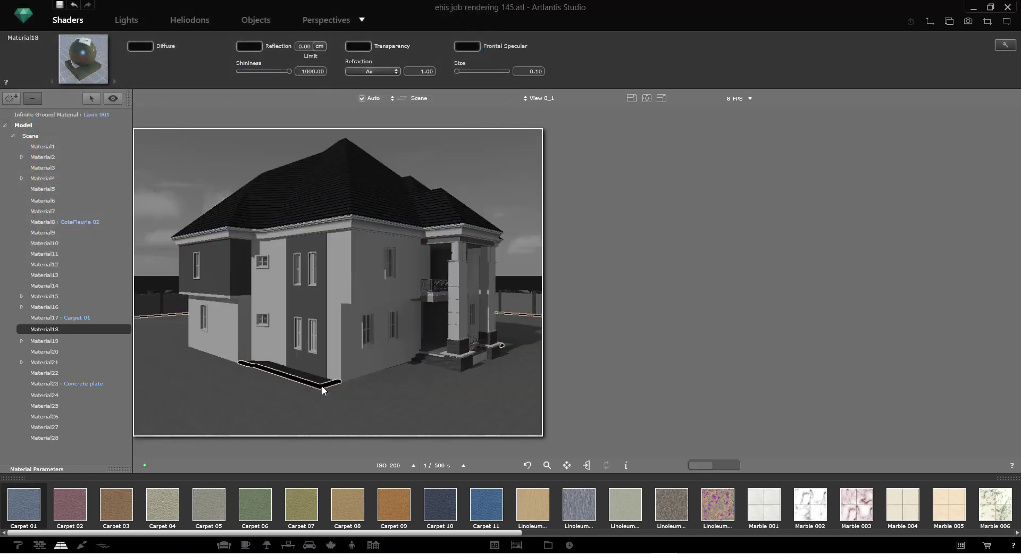
# Set the diffuse color of the Material18 kerb to a light pinkish gray and lower its shininess to near the minimum
pyautogui.rightClick(322, 386)
pyautogui.click(317, 386)
pyautogui.click(140, 46)
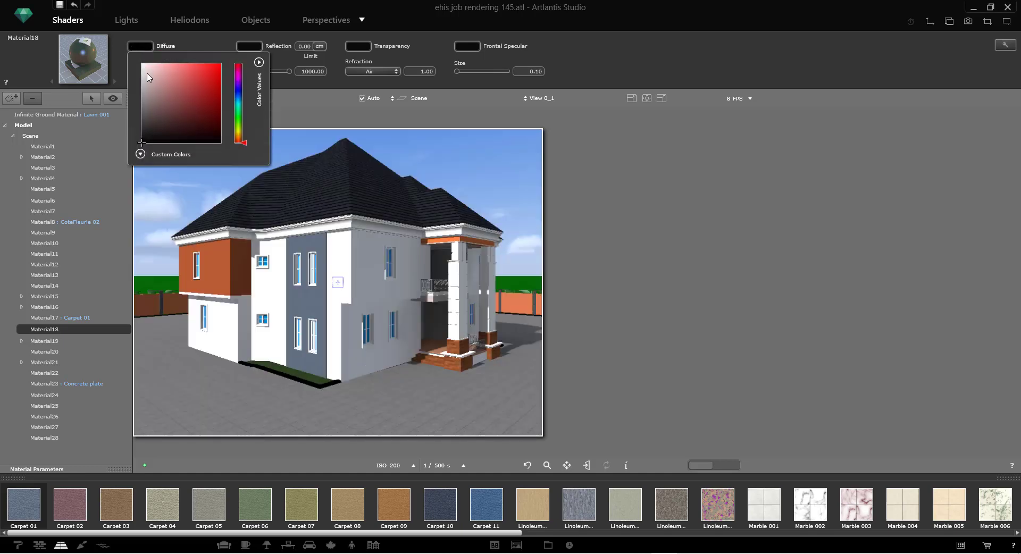
pyautogui.click(145, 85)
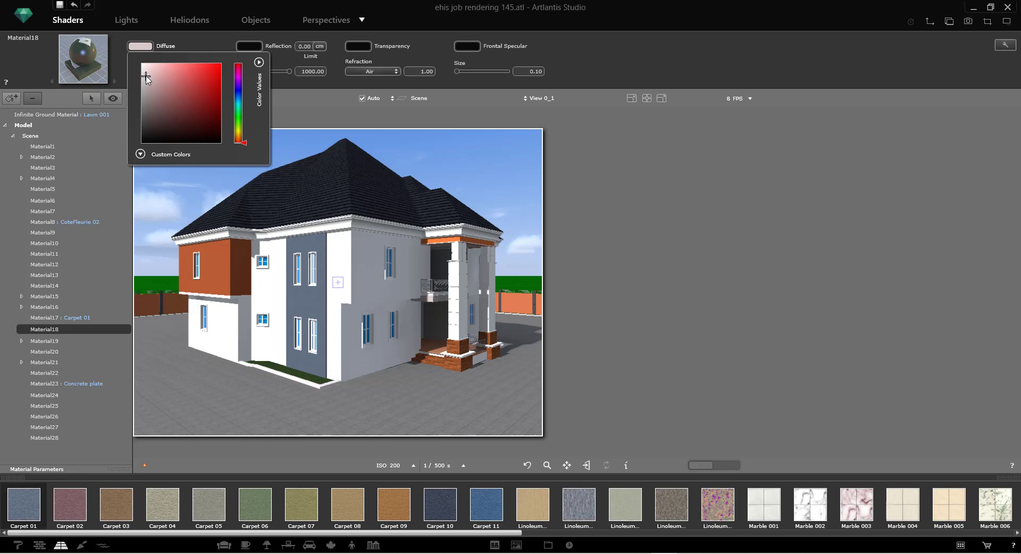
pyautogui.click(283, 87)
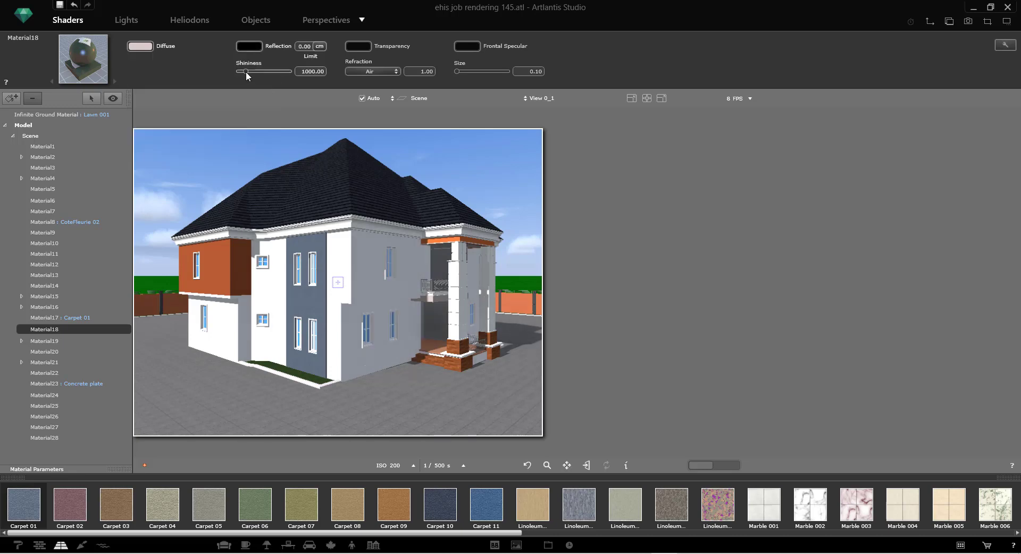
pyautogui.moveTo(246, 72); pyautogui.dragTo(243, 70)
# Copy the Carpet 01 shader from the tall window panel to the orange upper wall section, Material12
pyautogui.moveTo(310, 299); pyautogui.dragTo(231, 266)
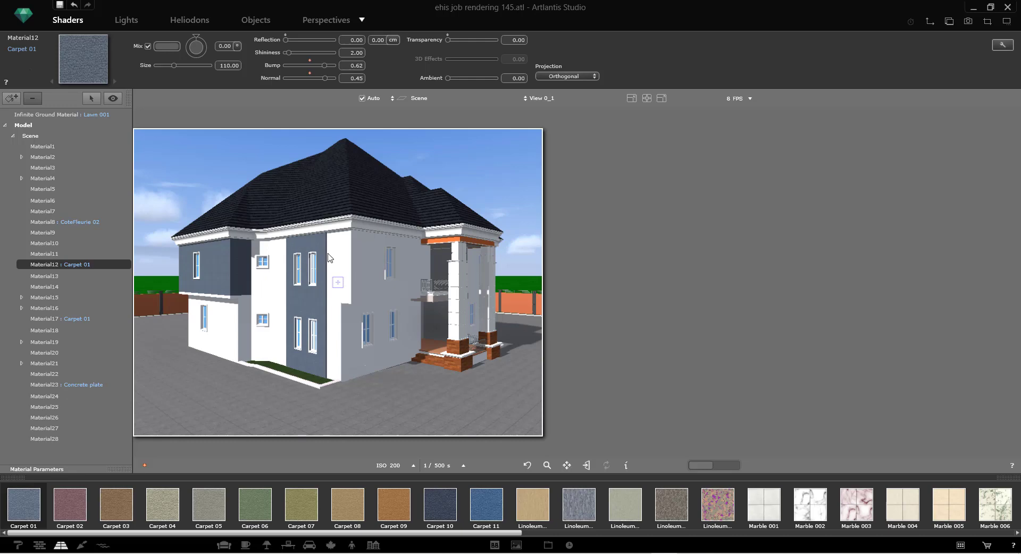
# Apply the BrickWall 010 shader to the porch steps and column bases, Material16, and delete their original imported texture
pyautogui.click(455, 365)
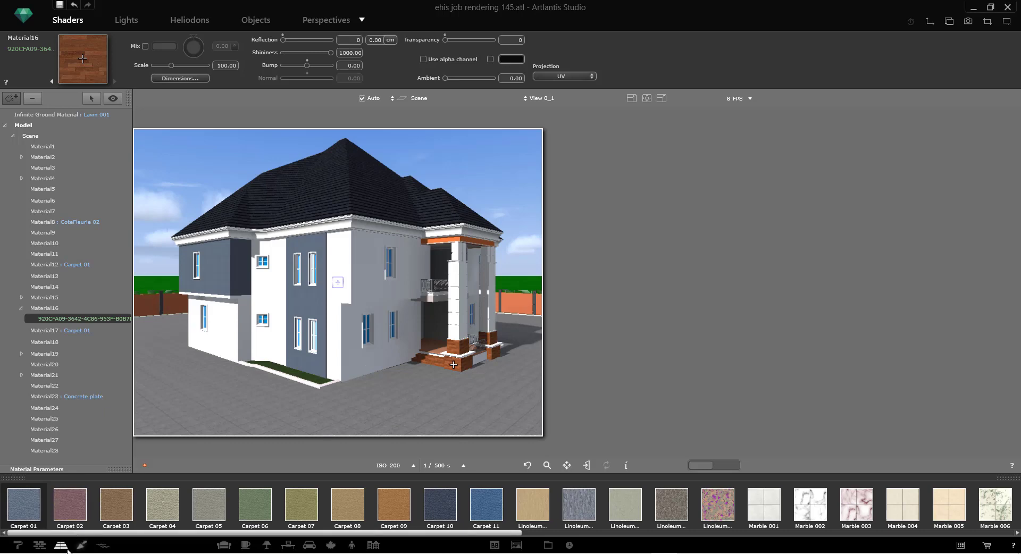
pyautogui.click(43, 546)
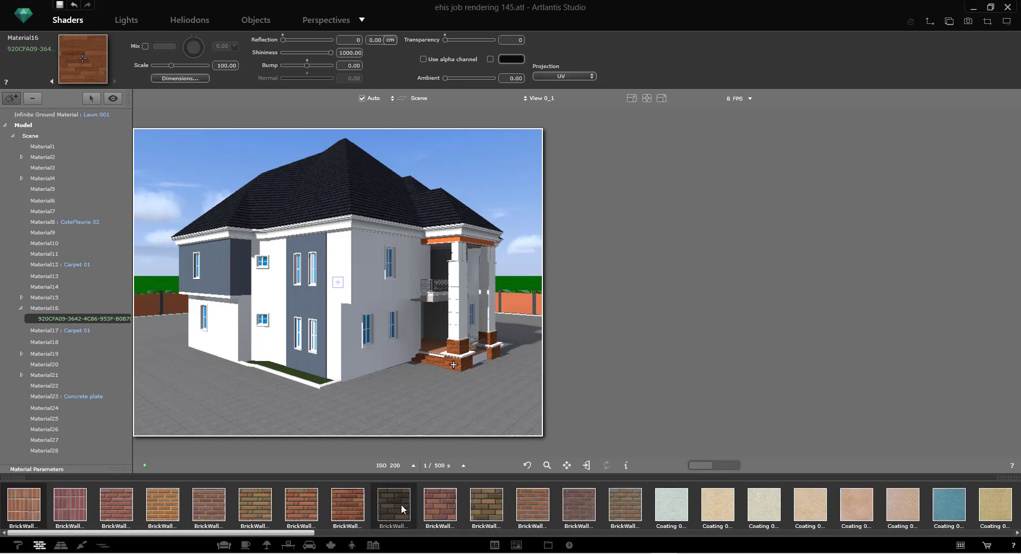
pyautogui.moveTo(449, 506); pyautogui.dragTo(456, 368)
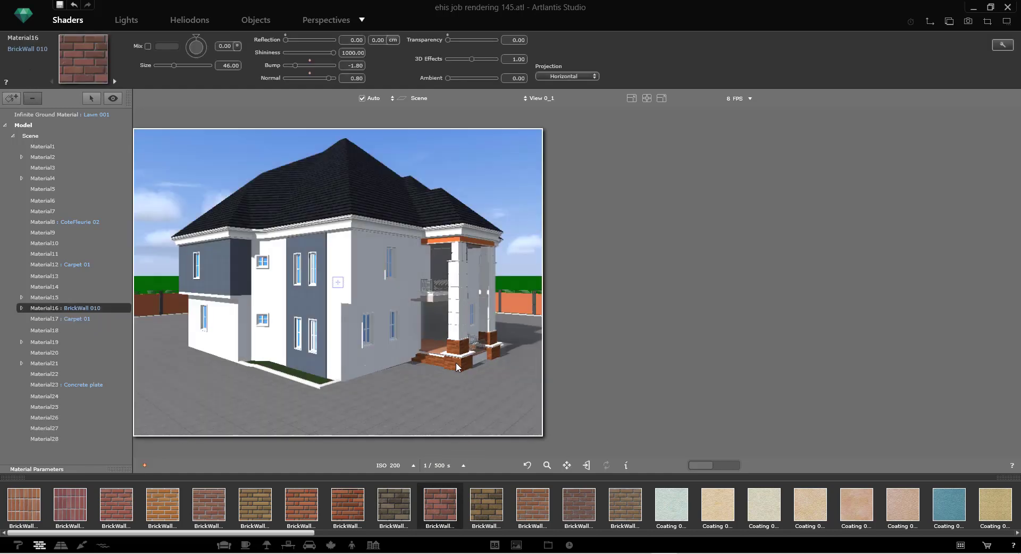
pyautogui.rightClick(455, 363)
pyautogui.click(454, 366)
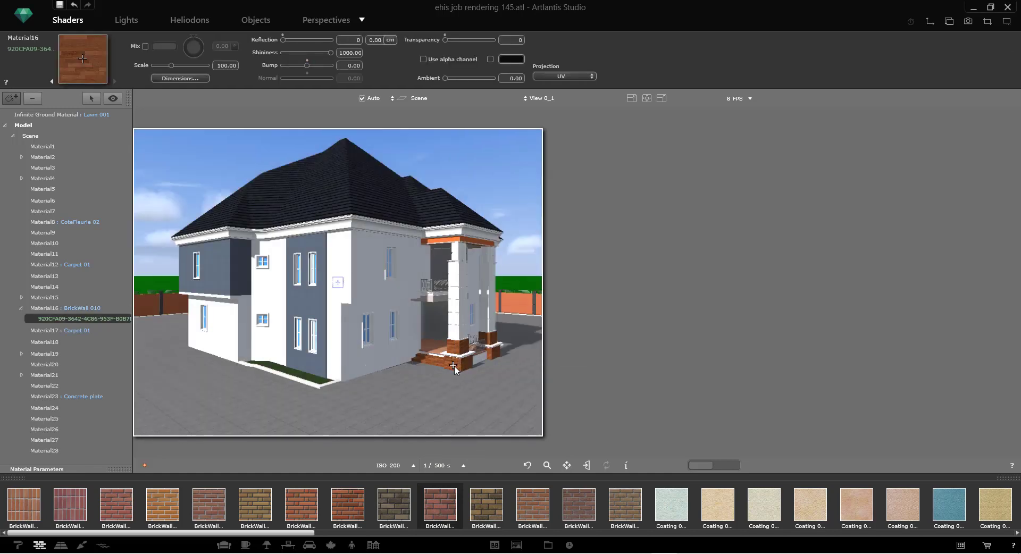
pyautogui.rightClick(453, 366)
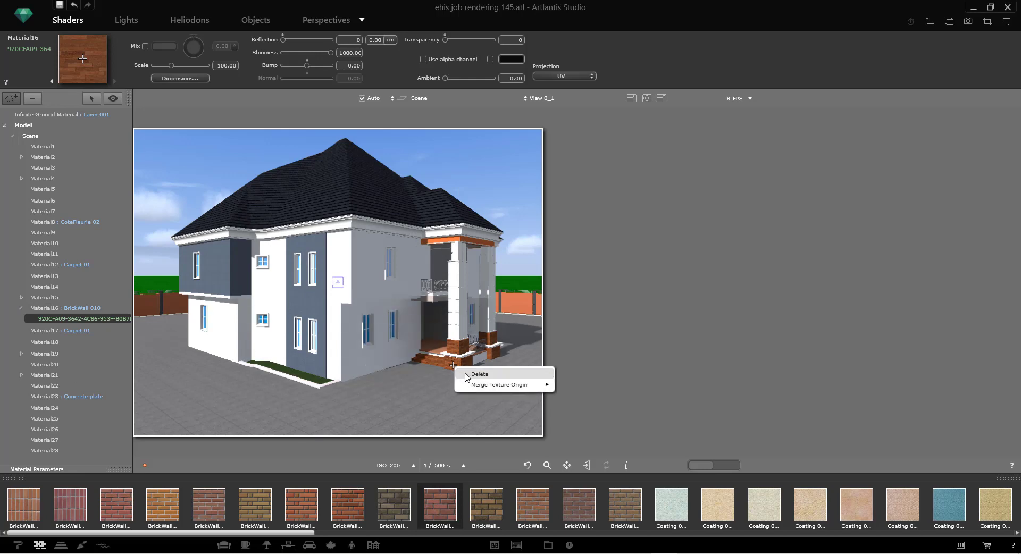
pyautogui.click(464, 372)
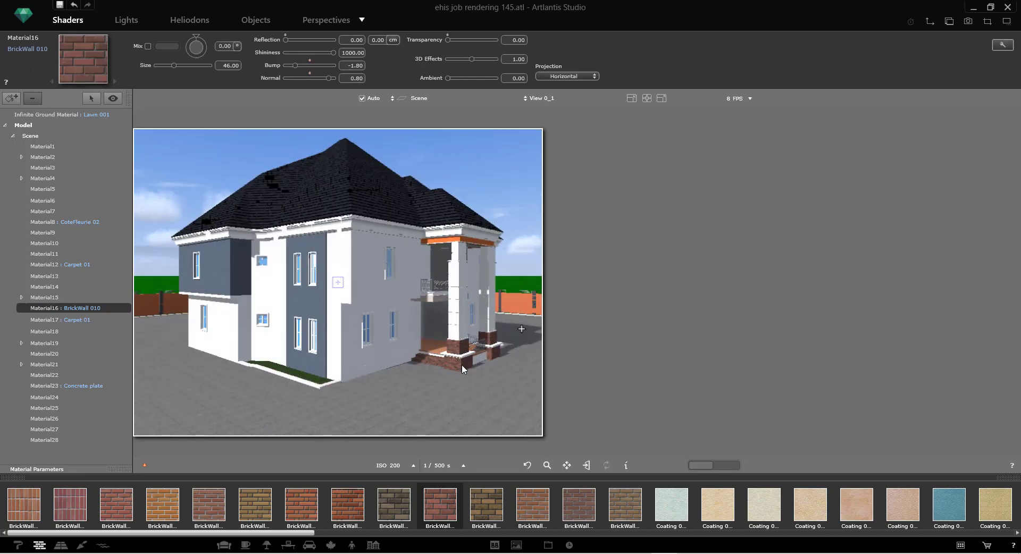
# Set BrickWall 010 on Material16 to shininess 4.08, reflection 0.11 and size 47.84, and open its size value for editing
pyautogui.click(288, 53)
pyautogui.moveTo(288, 40); pyautogui.dragTo(293, 39)
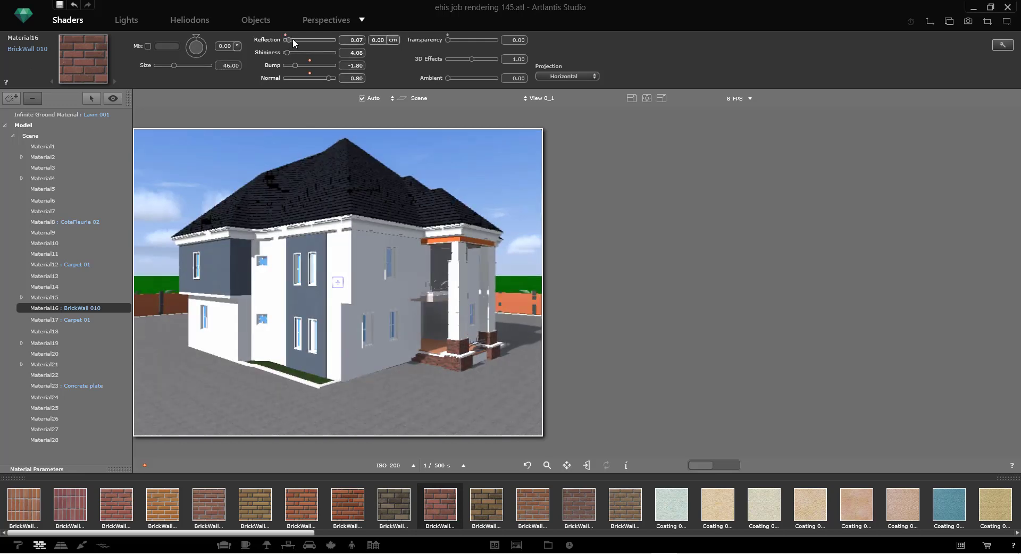
pyautogui.click(178, 65)
pyautogui.moveTo(181, 65); pyautogui.dragTo(176, 65)
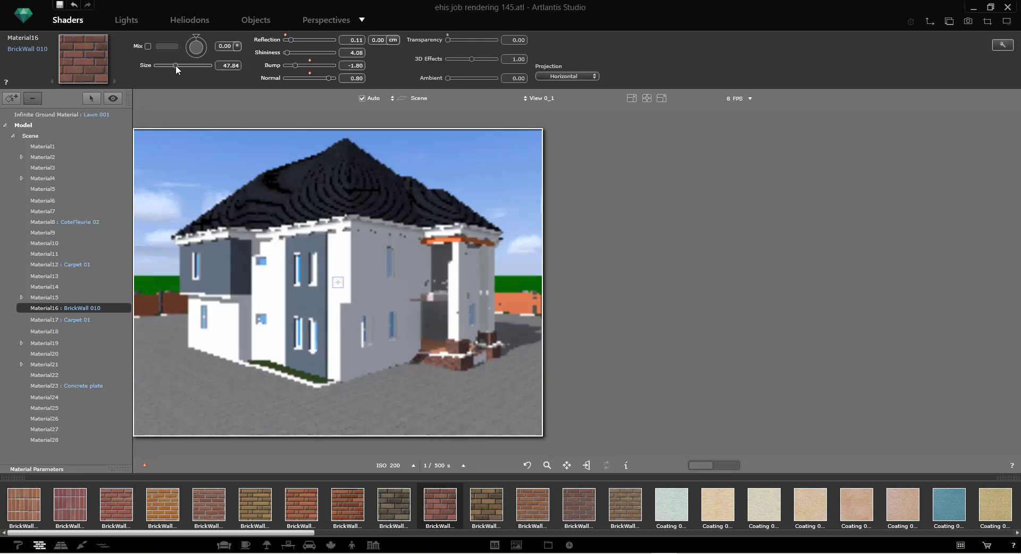
pyautogui.doubleClick(229, 65)
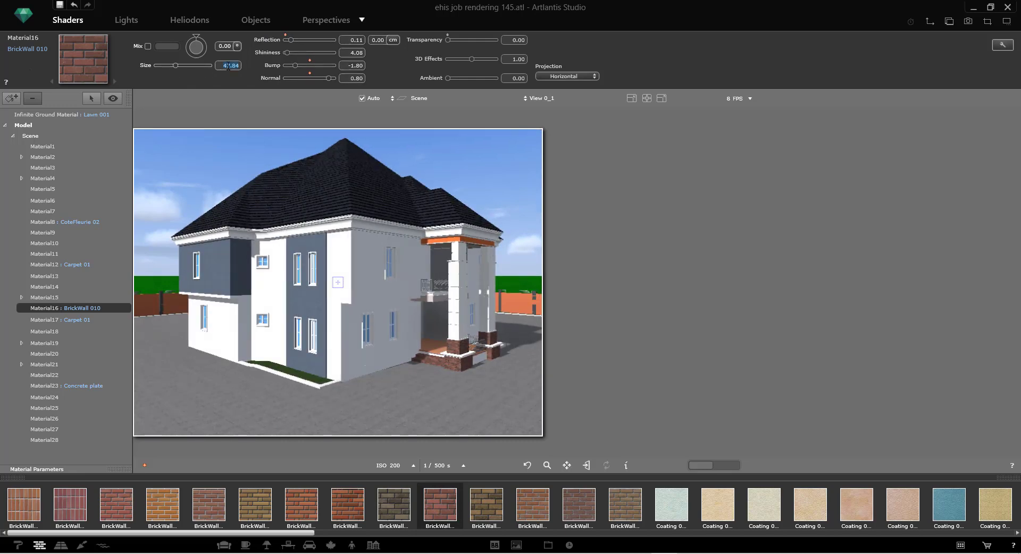
# Set the size of the BrickWall 010 shader to 50 and its 3D effects to 0
pyautogui.write('6')
pyautogui.press('Return')
pyautogui.moveTo(472, 58); pyautogui.dragTo(446, 59)
# Copy the Carpet 01 shader from the dark blue upper-floor wall onto the orange perimeter fence
pyautogui.click(519, 308)
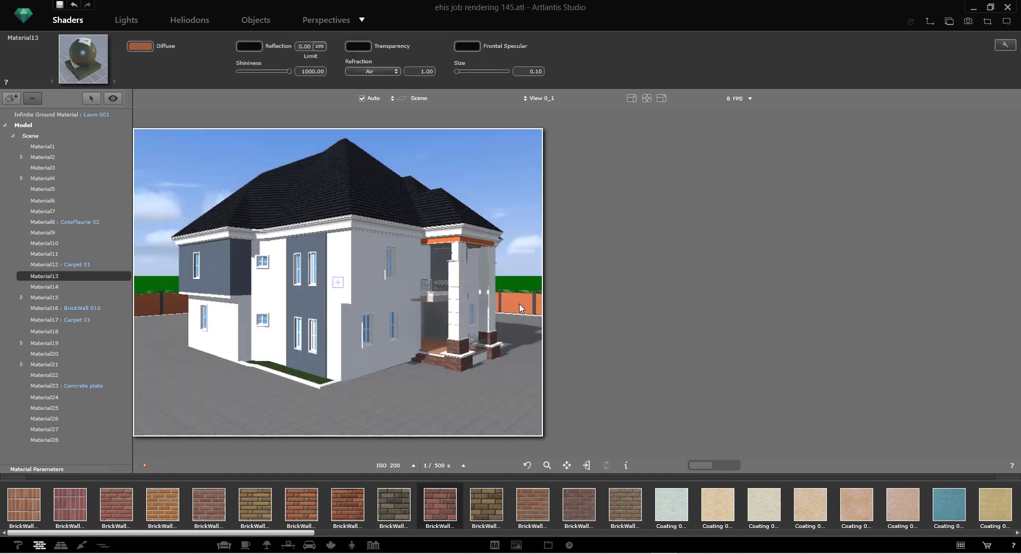
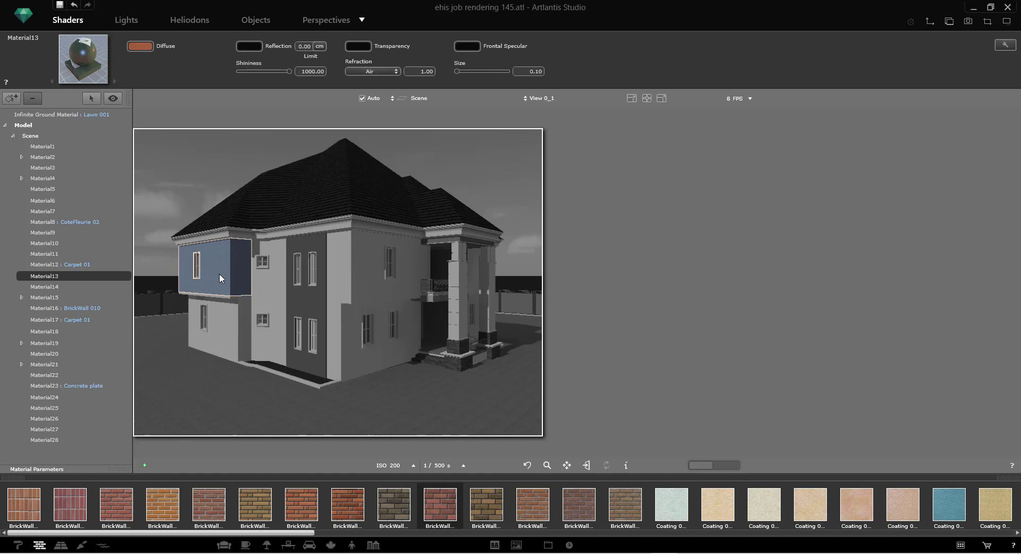
pyautogui.click(220, 275)
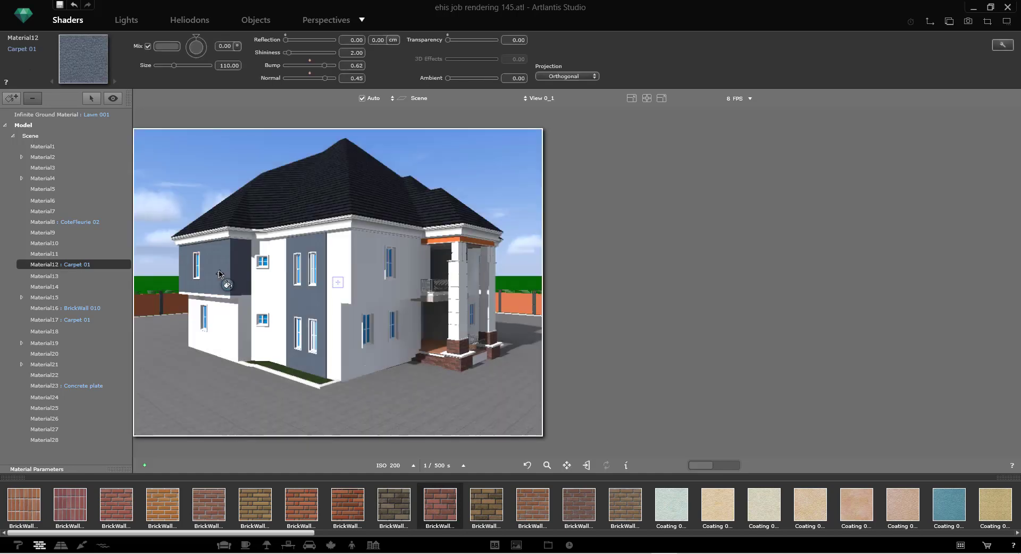
pyautogui.click(221, 255)
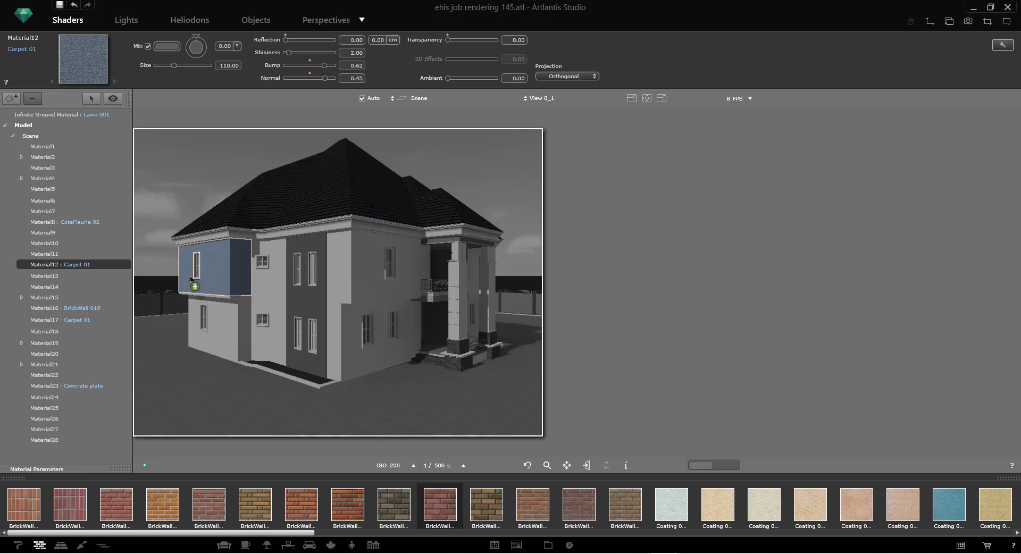
pyautogui.click(143, 311)
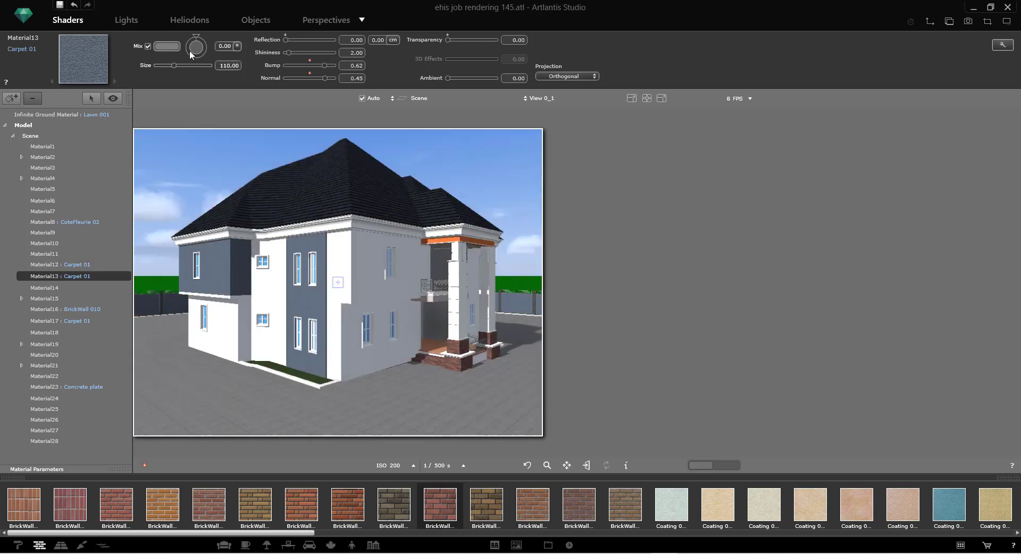
# Set the fence's Carpet 01 shader to reflection 0.09, bump 1.00 and normal 0.70, with a dark grey mix colour
pyautogui.moveTo(289, 40); pyautogui.dragTo(293, 40)
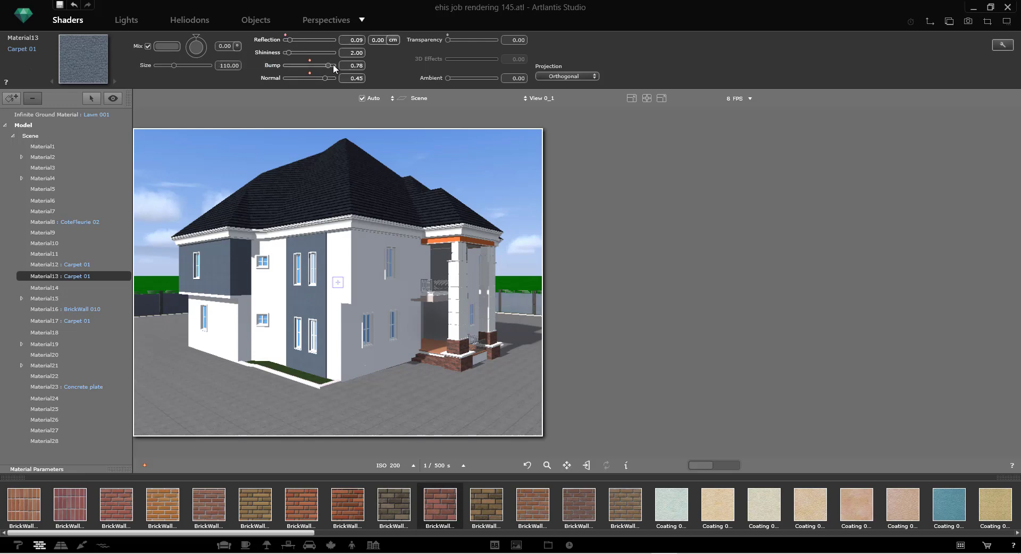
pyautogui.moveTo(333, 65); pyautogui.dragTo(337, 78)
pyautogui.click(167, 47)
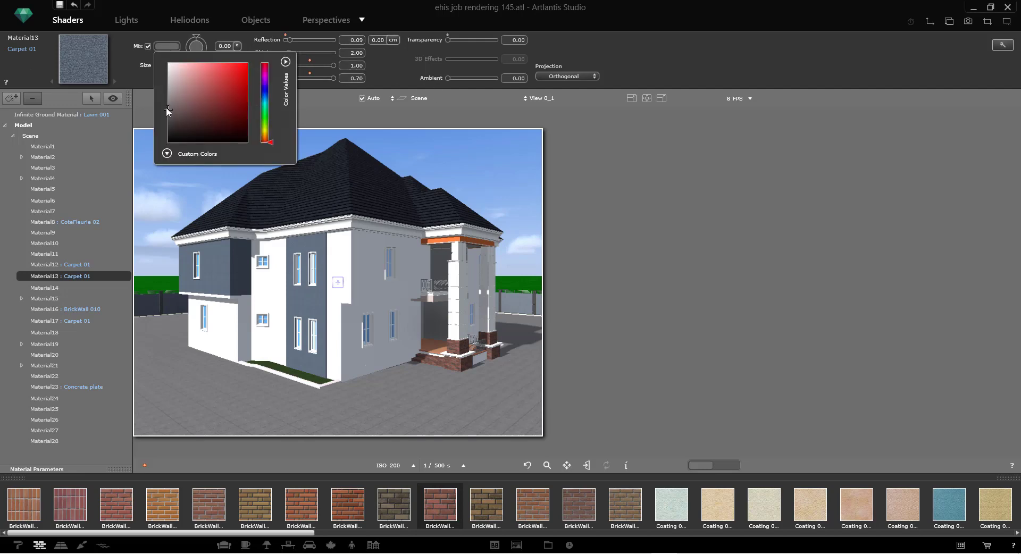
pyautogui.click(168, 114)
pyautogui.click(173, 119)
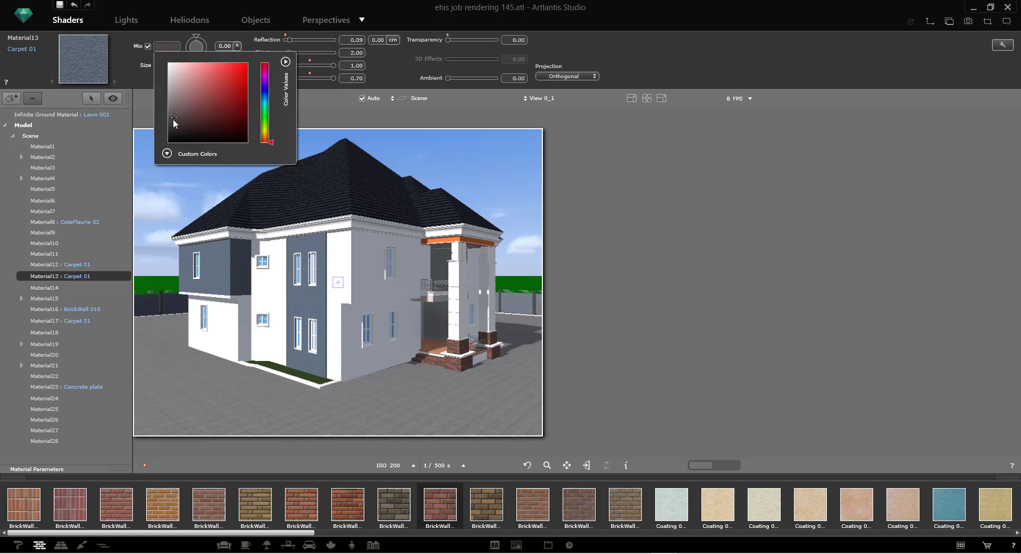
pyautogui.click(168, 126)
pyautogui.click(669, 341)
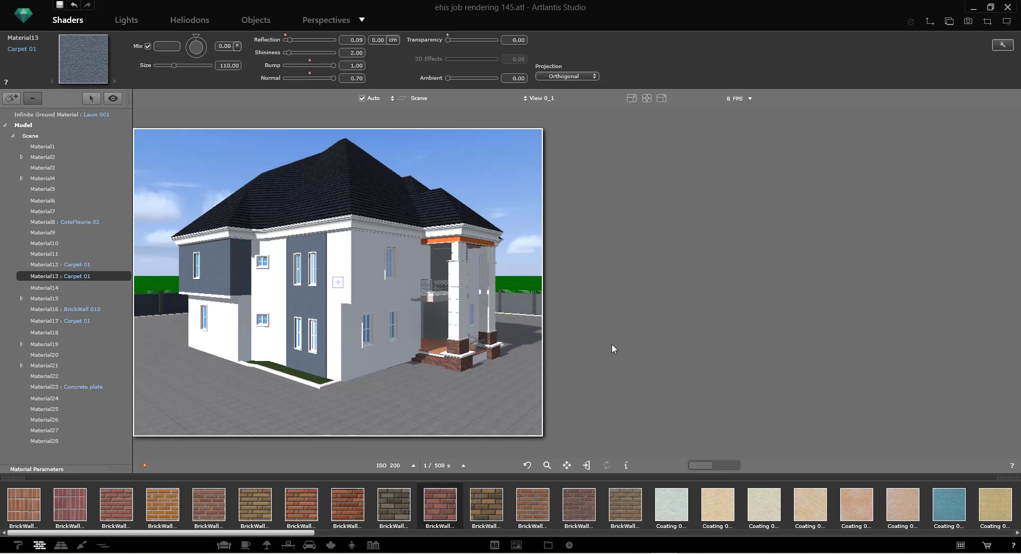
# Change the diffuse colour of Material14 on the columns and roof fascia to white with a faint violet tint
pyautogui.click(301, 286)
pyautogui.click(301, 288)
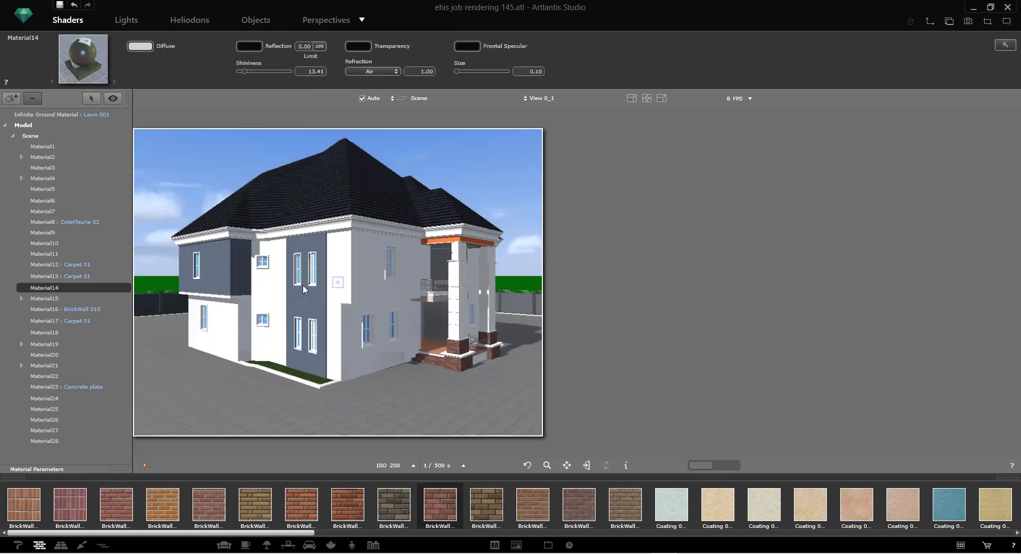
pyautogui.click(267, 272)
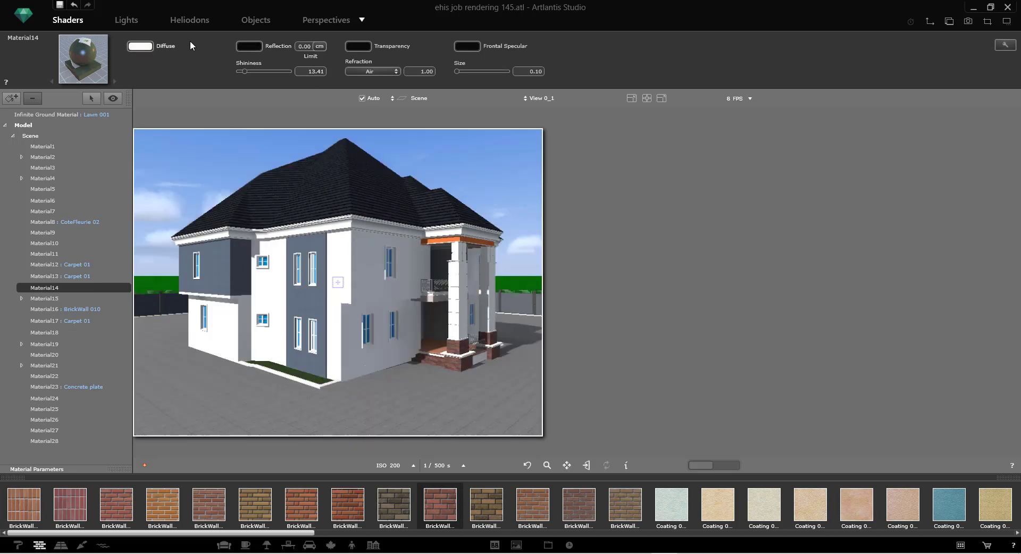
pyautogui.click(140, 45)
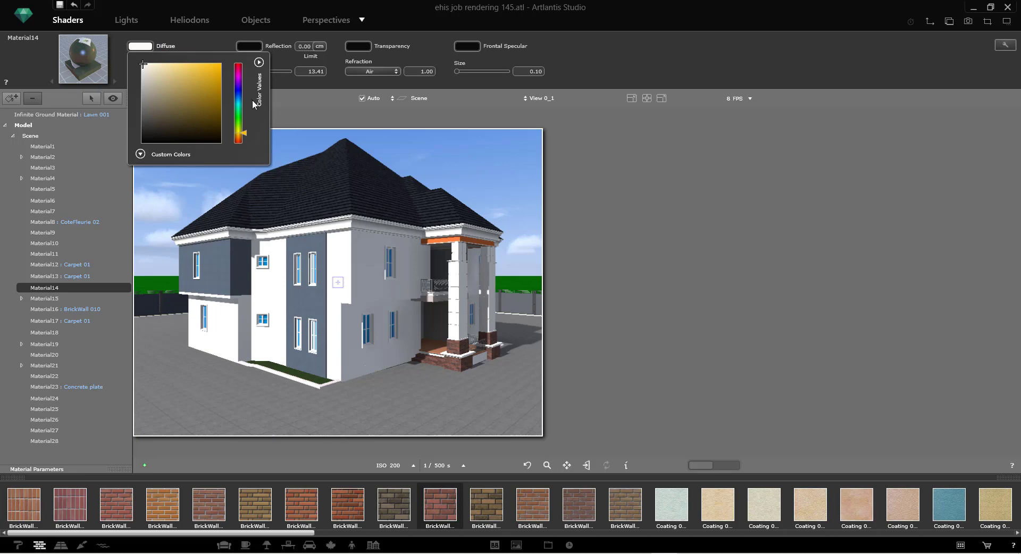
pyautogui.click(239, 86)
pyautogui.click(152, 66)
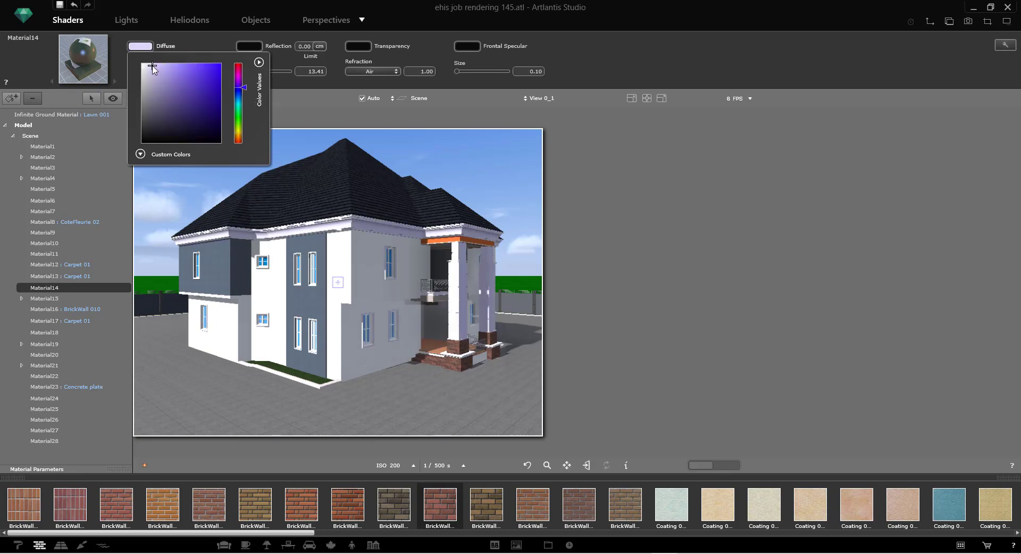
pyautogui.click(153, 69)
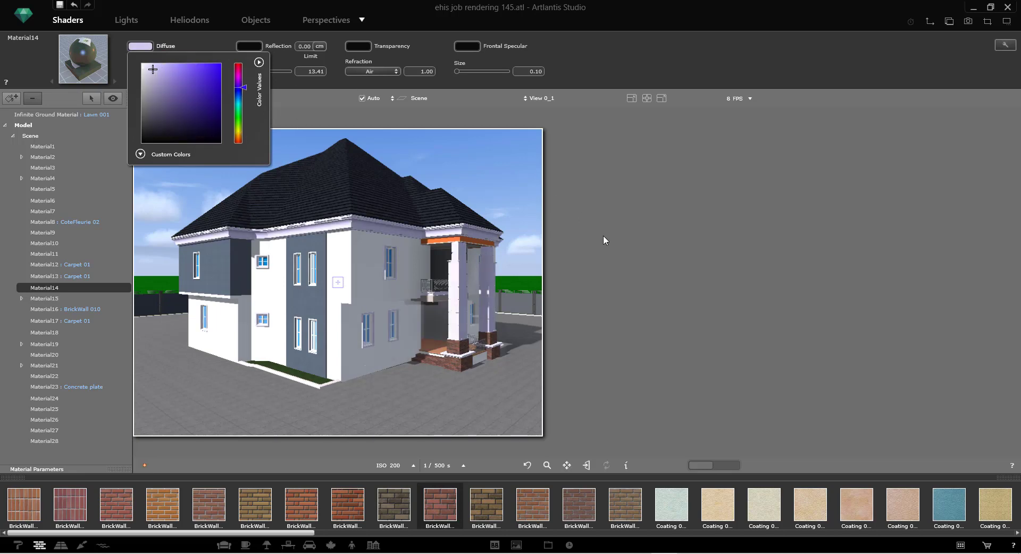
pyautogui.click(146, 65)
pyautogui.click(145, 64)
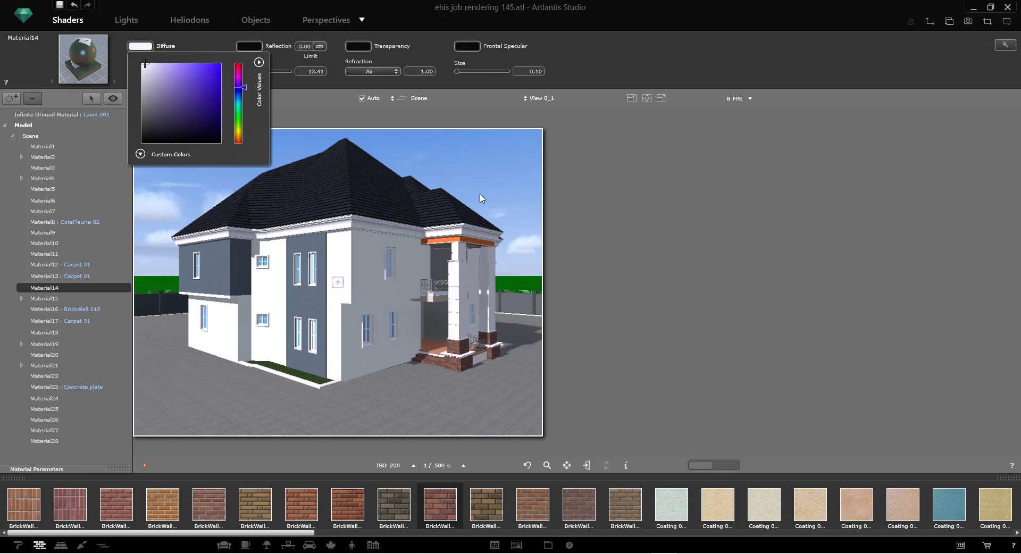
# Copy the Carpet 01 shader from the dark blue wall strip onto the orange beam above the porch
pyautogui.click(450, 243)
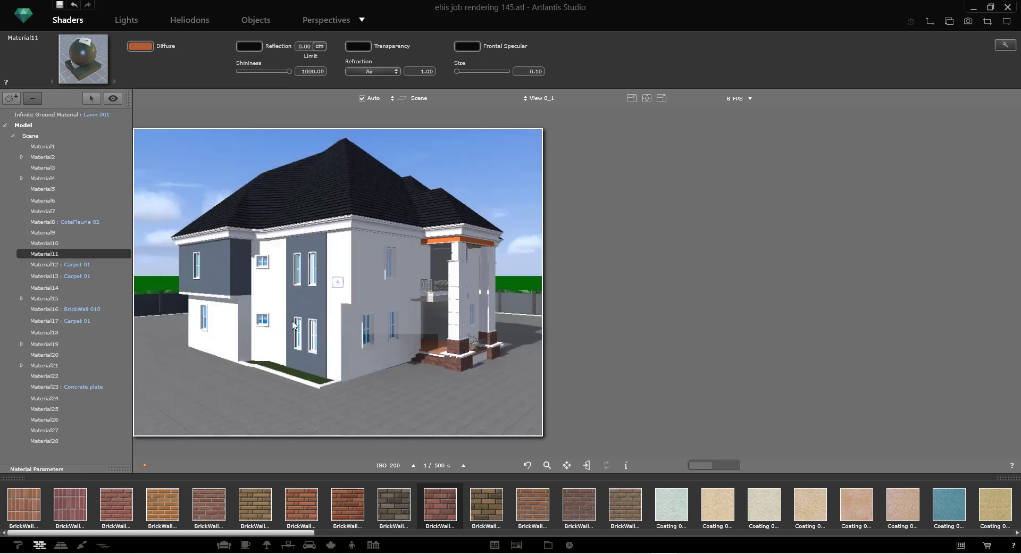
pyautogui.click(321, 296)
pyautogui.moveTo(321, 296); pyautogui.dragTo(438, 240)
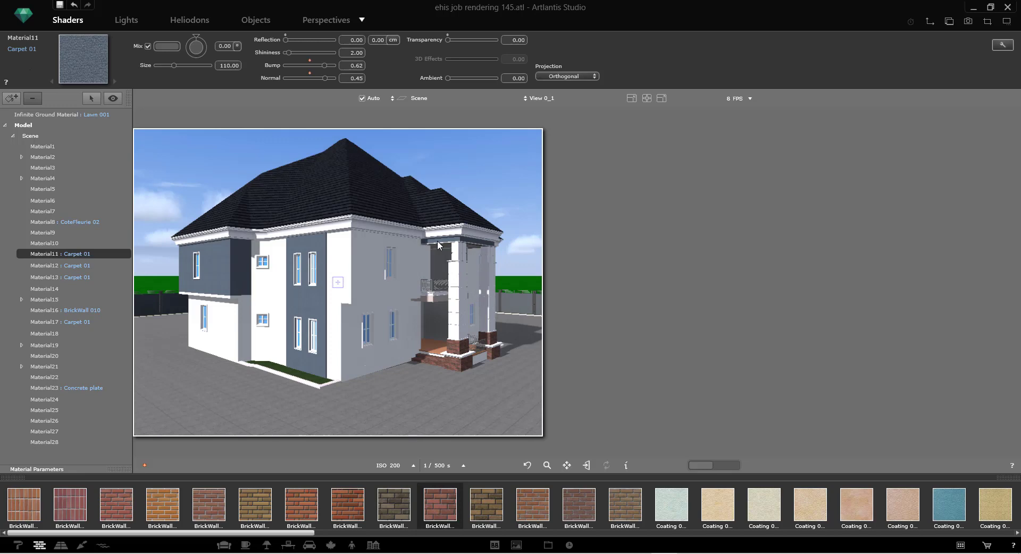
# Give Material10 on the recessed porch wall a terracotta orange diffuse colour and a shininess of 0
pyautogui.click(441, 271)
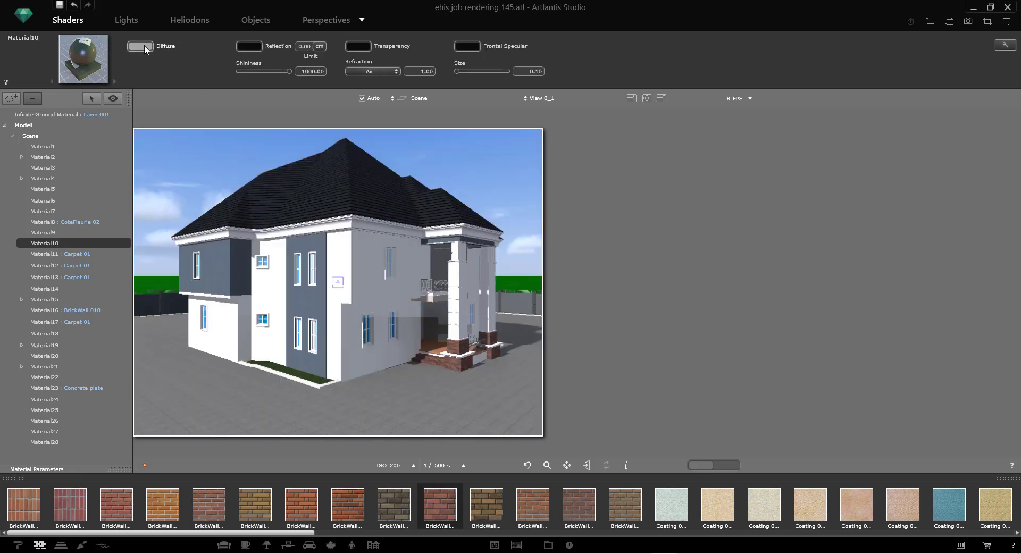
pyautogui.click(144, 46)
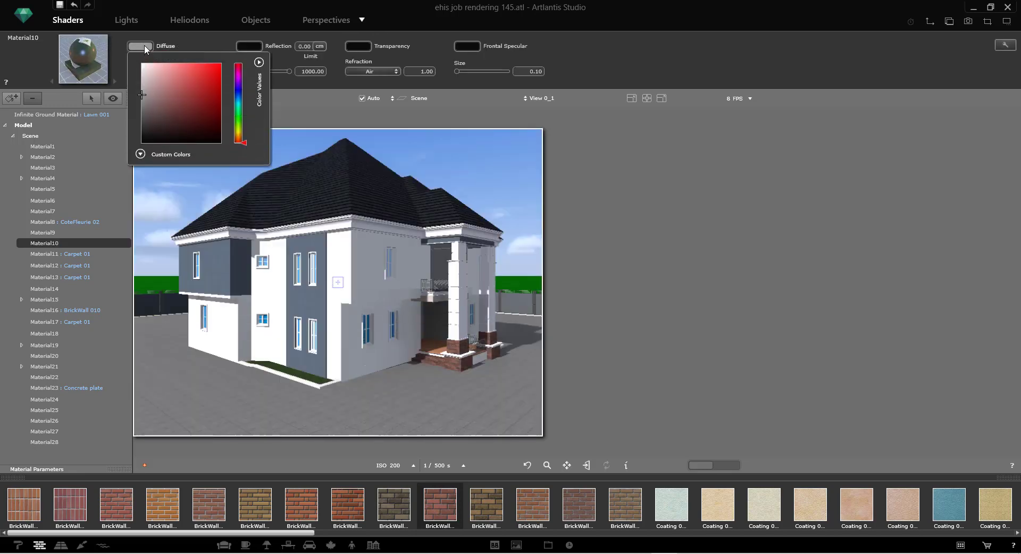
pyautogui.click(238, 137)
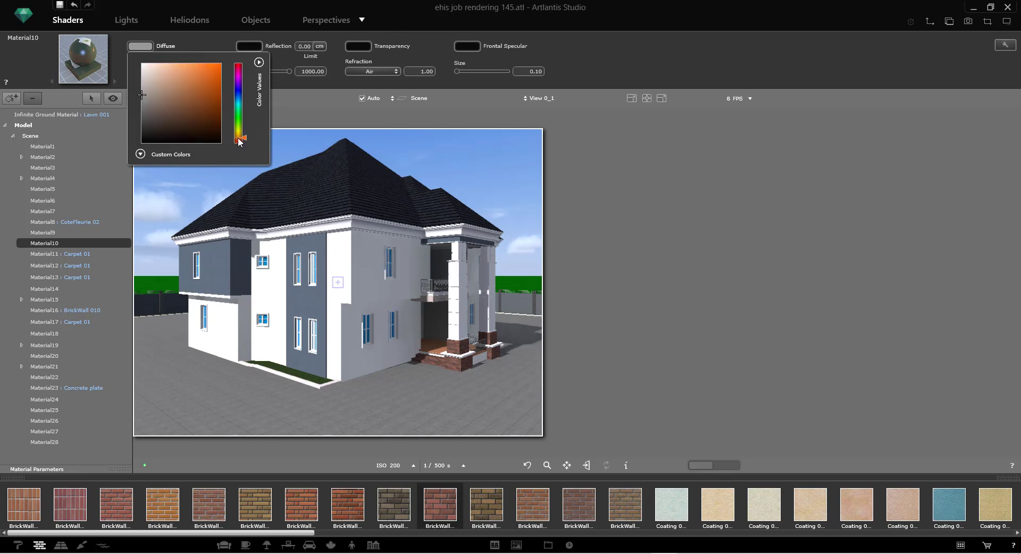
pyautogui.click(239, 139)
pyautogui.click(195, 87)
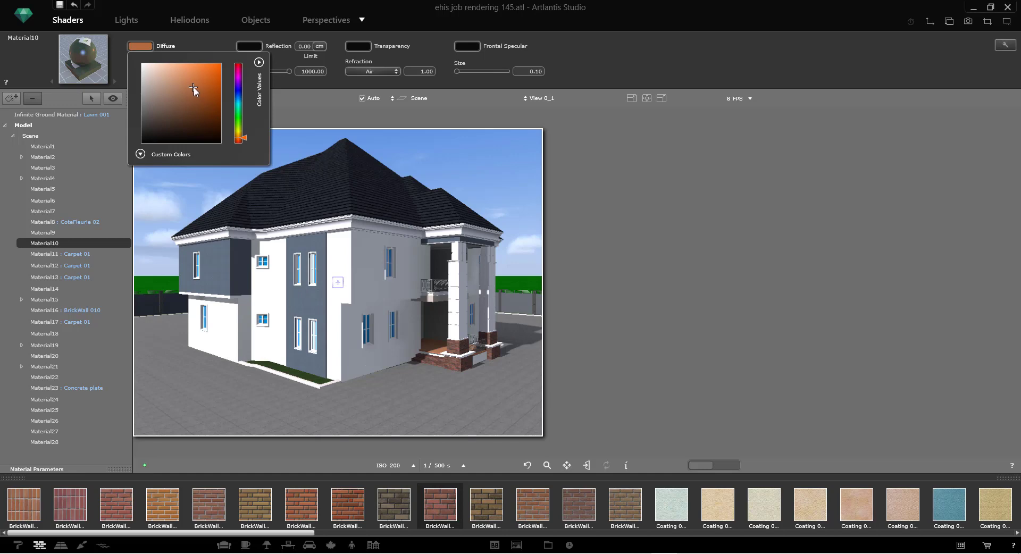
pyautogui.click(238, 142)
pyautogui.click(237, 140)
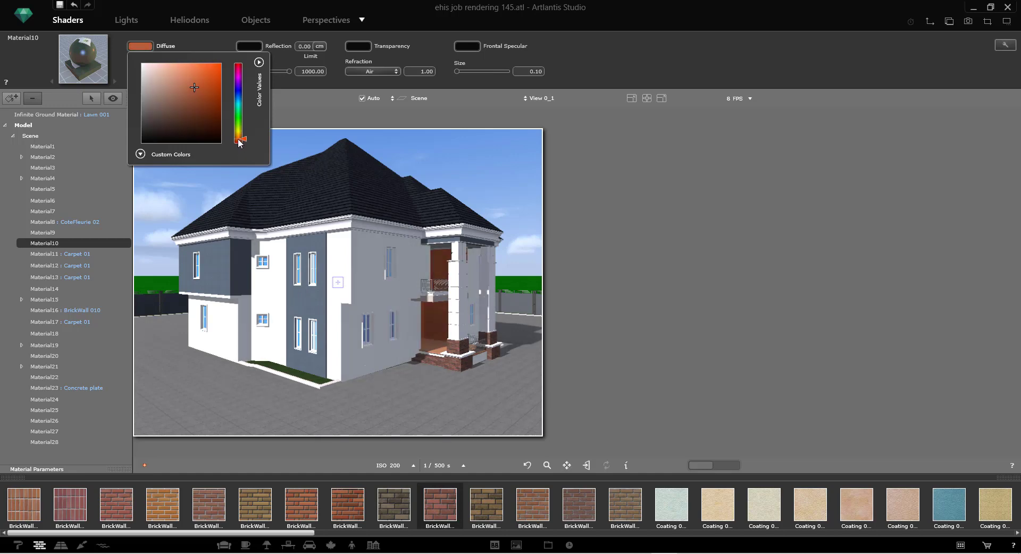
pyautogui.click(193, 75)
pyautogui.click(328, 87)
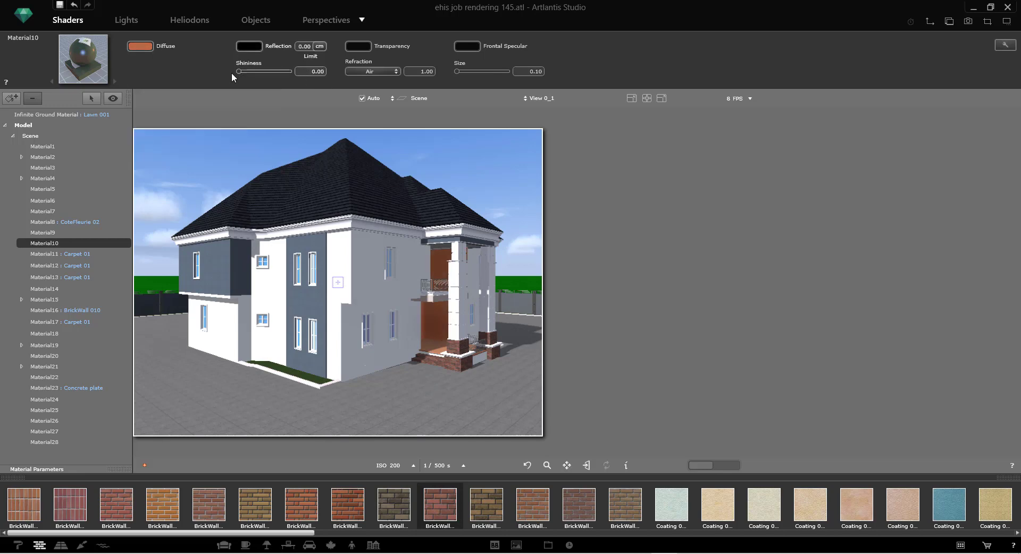
pyautogui.click(443, 253)
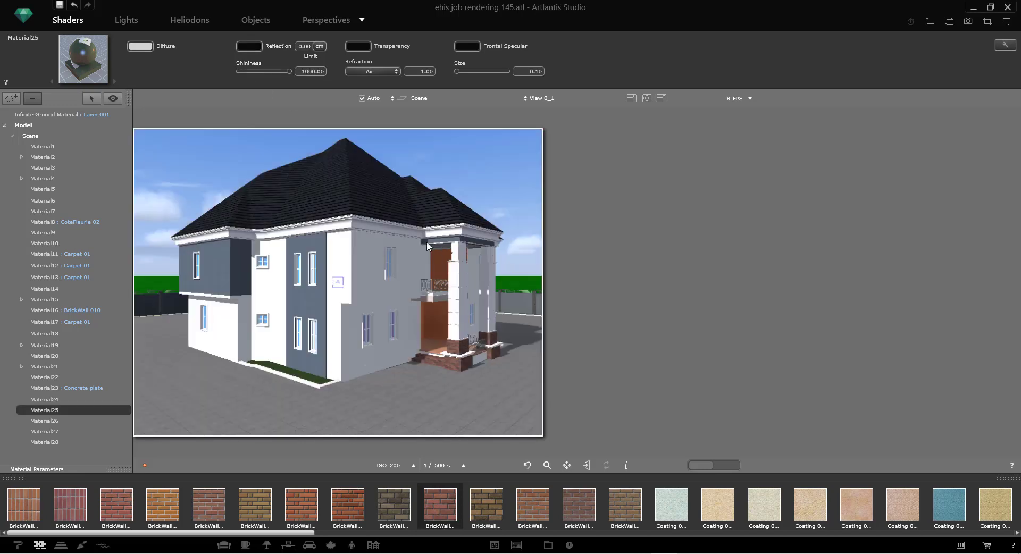
pyautogui.moveTo(241, 72); pyautogui.dragTo(231, 73)
# Apply the Lawn 001 shader to the grass strip at the foot of the house
pyautogui.click(477, 359)
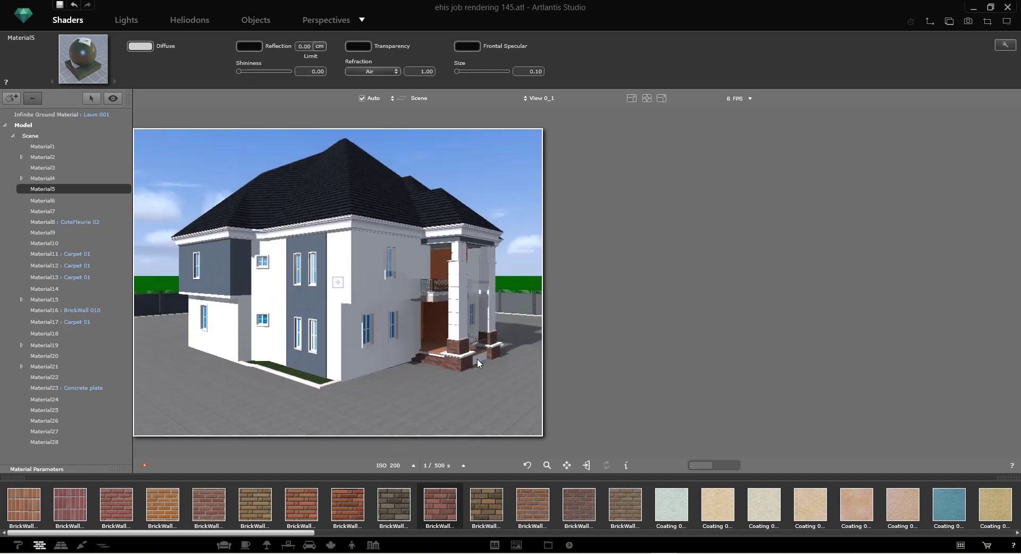
pyautogui.click(306, 377)
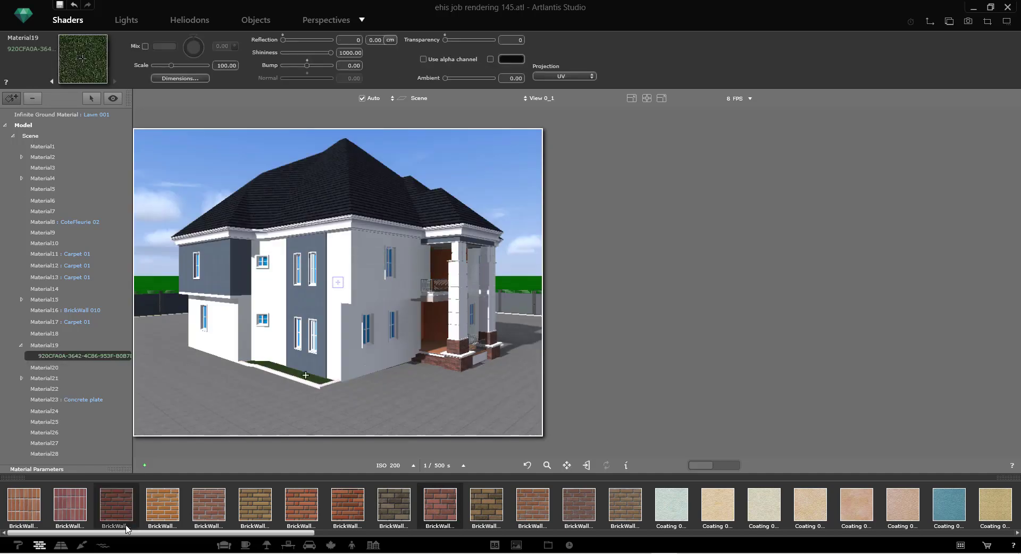
pyautogui.click(103, 546)
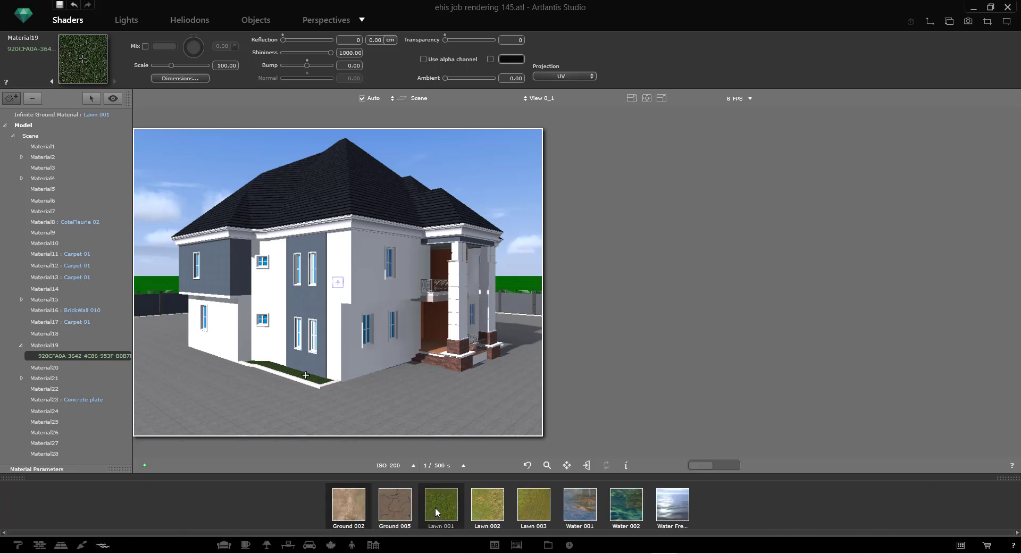
pyautogui.moveTo(441, 506); pyautogui.dragTo(301, 378)
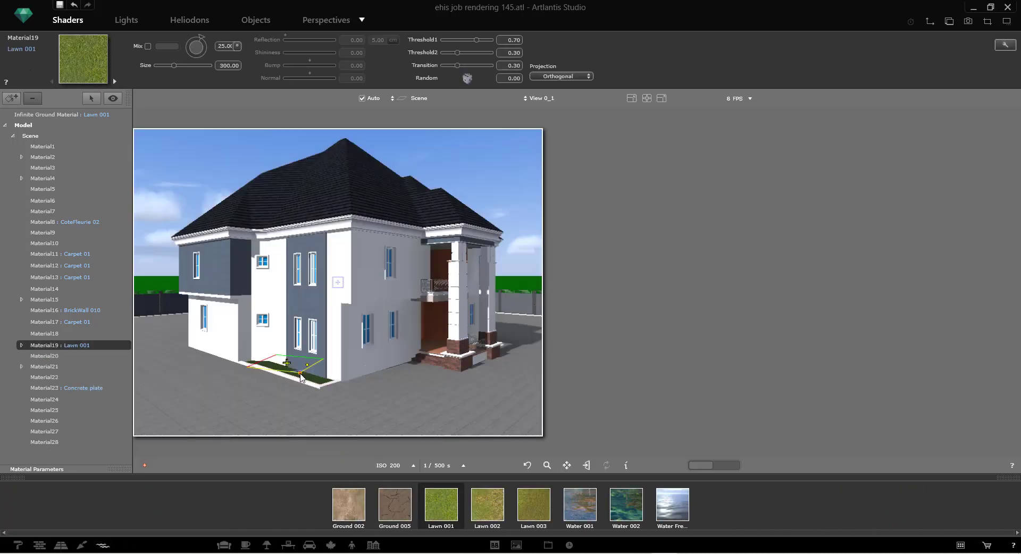
# Enable colour mixing on the grass strip's Lawn 001 shader and set the mix colour to saturated green
pyautogui.click(163, 46)
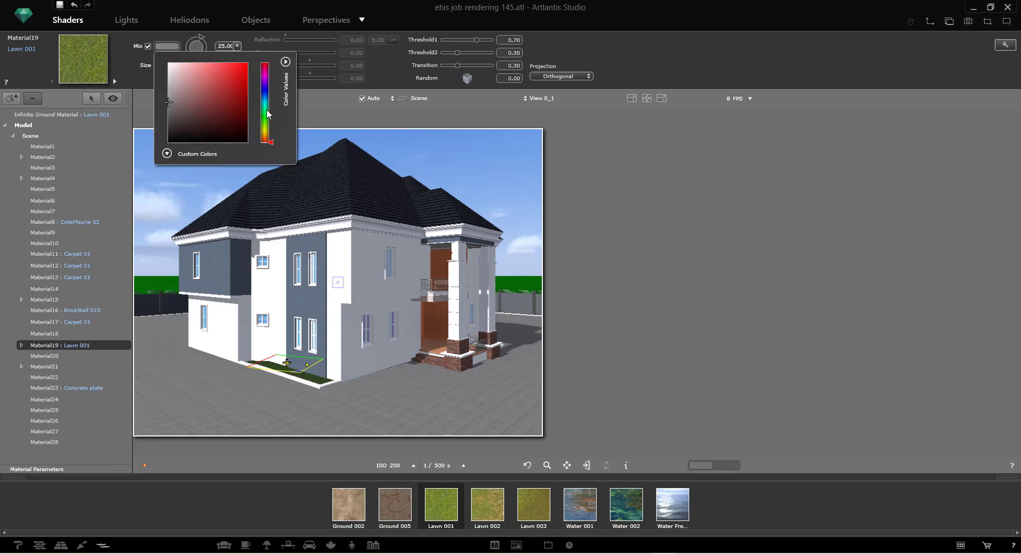
pyautogui.click(265, 111)
pyautogui.click(266, 114)
pyautogui.click(236, 86)
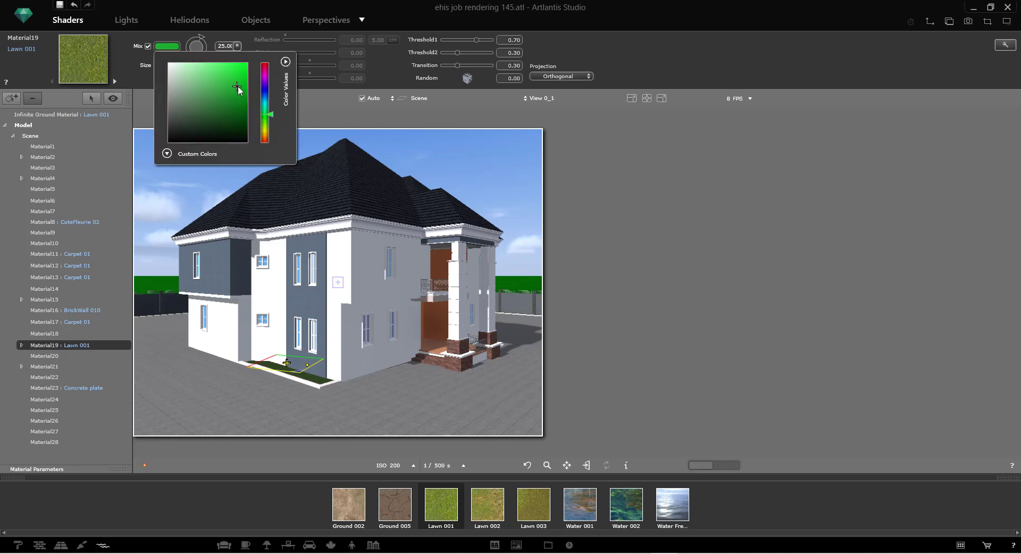
pyautogui.moveTo(237, 86); pyautogui.dragTo(242, 86)
pyautogui.click(657, 301)
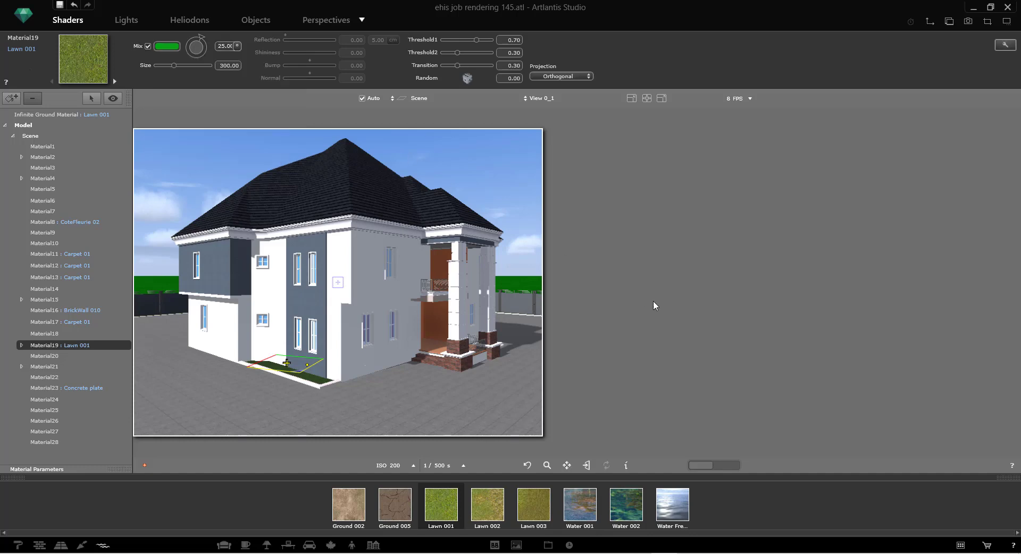
# Set the bump of the porch steps' BrickWall 010 shader to 0.20 and enable colour mixing with a reddish-brown mix colour
pyautogui.click(455, 366)
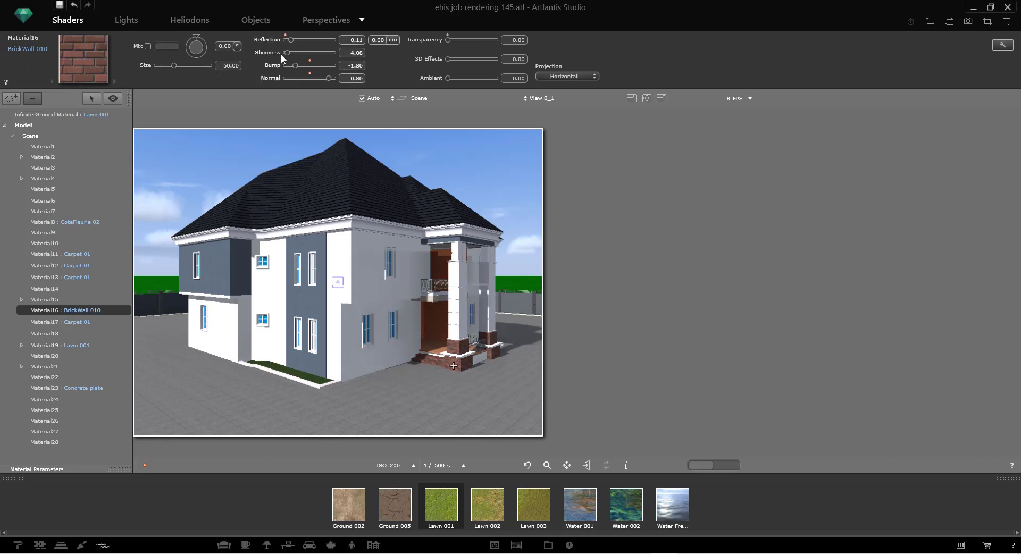
pyautogui.click(311, 66)
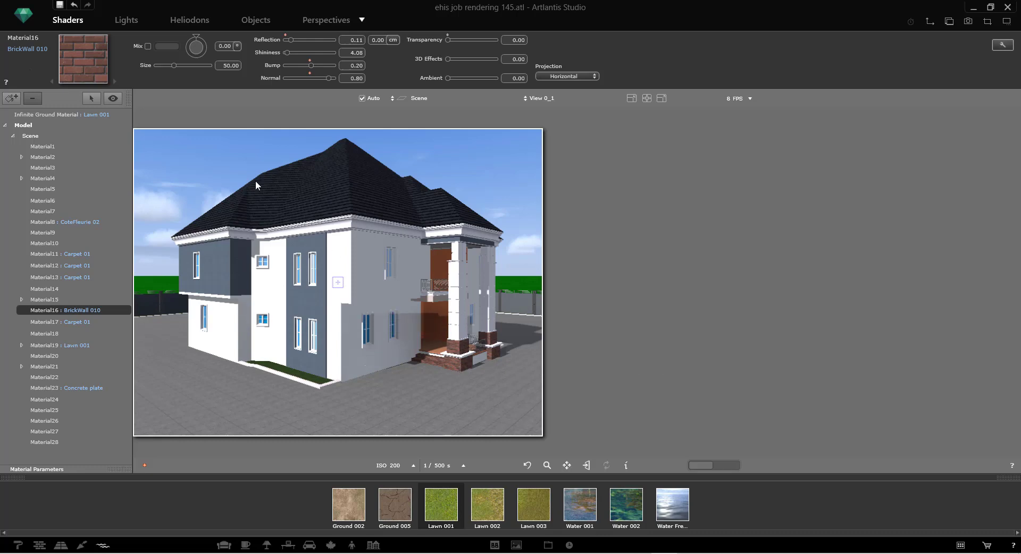
pyautogui.click(149, 46)
pyautogui.click(158, 46)
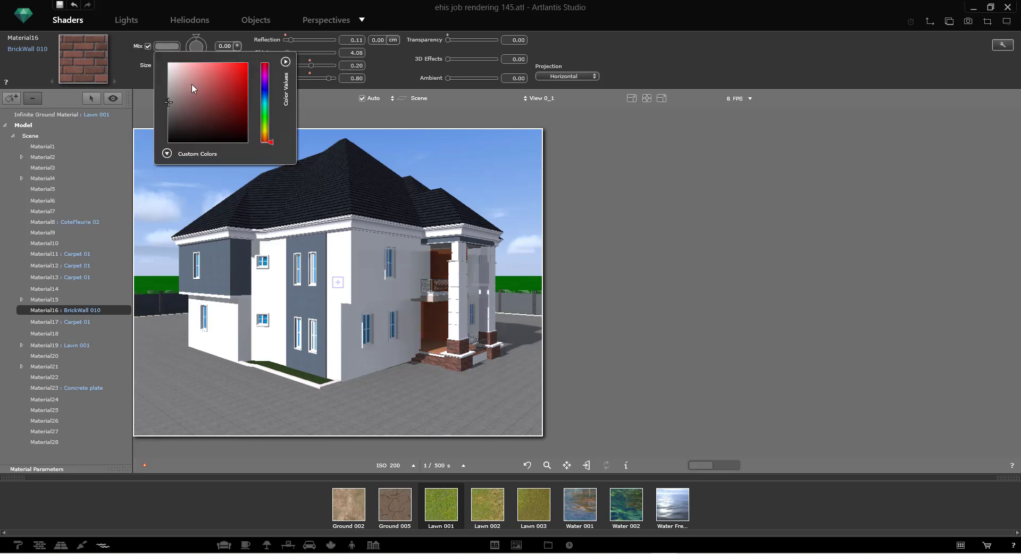
pyautogui.moveTo(266, 140); pyautogui.dragTo(257, 133)
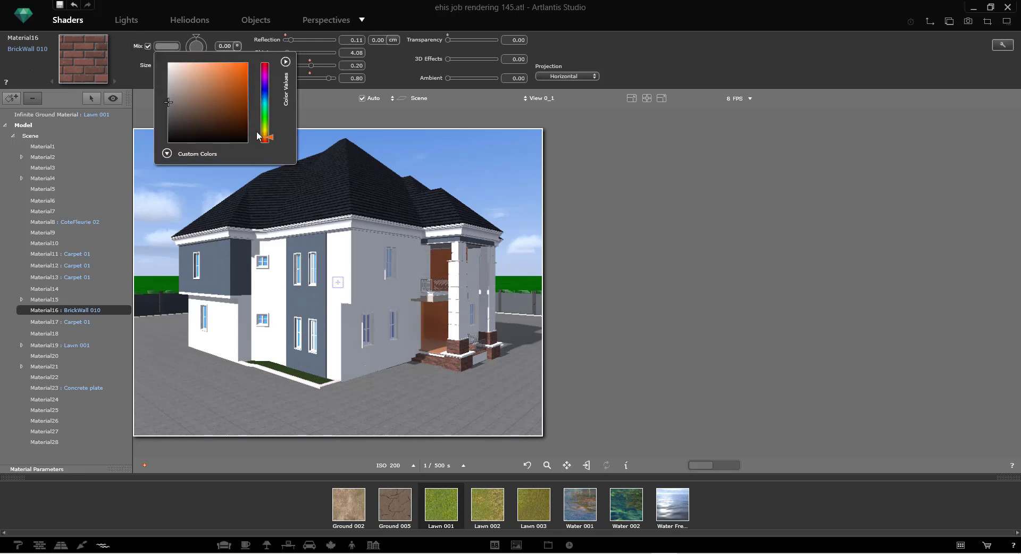
pyautogui.click(216, 96)
pyautogui.click(219, 107)
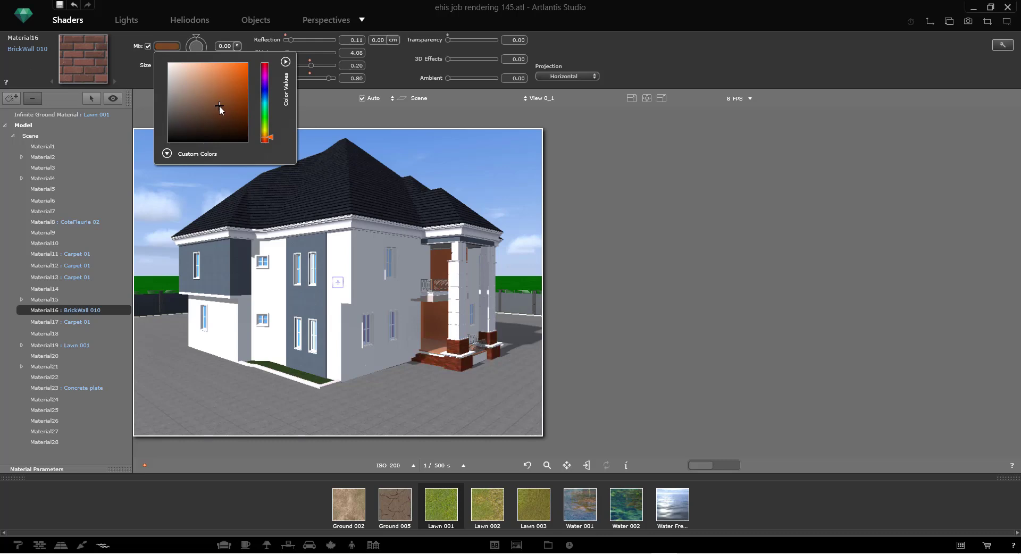
pyautogui.click(678, 356)
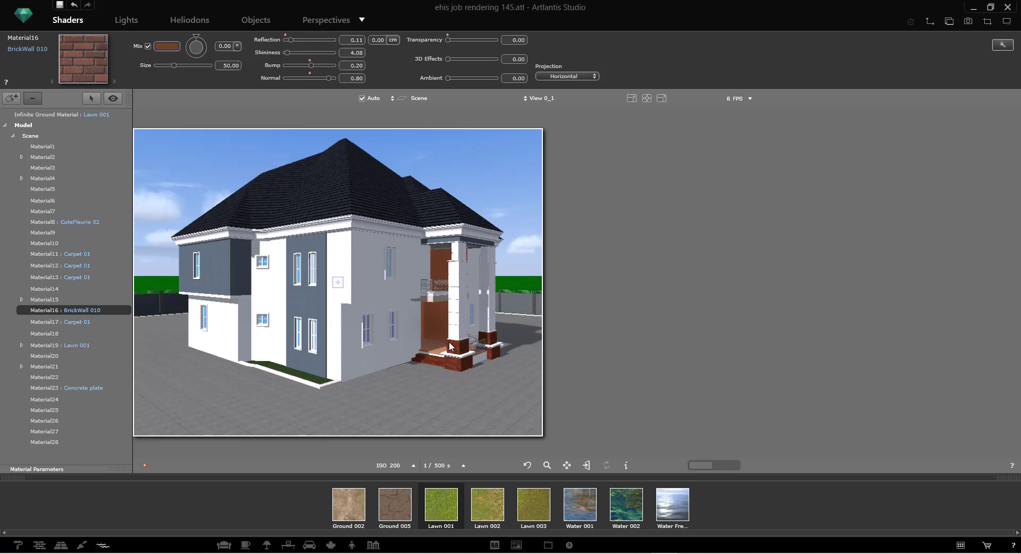
# Apply the Tiles 435 shader to the porch floor and delete the floor's original texture
pyautogui.click(62, 545)
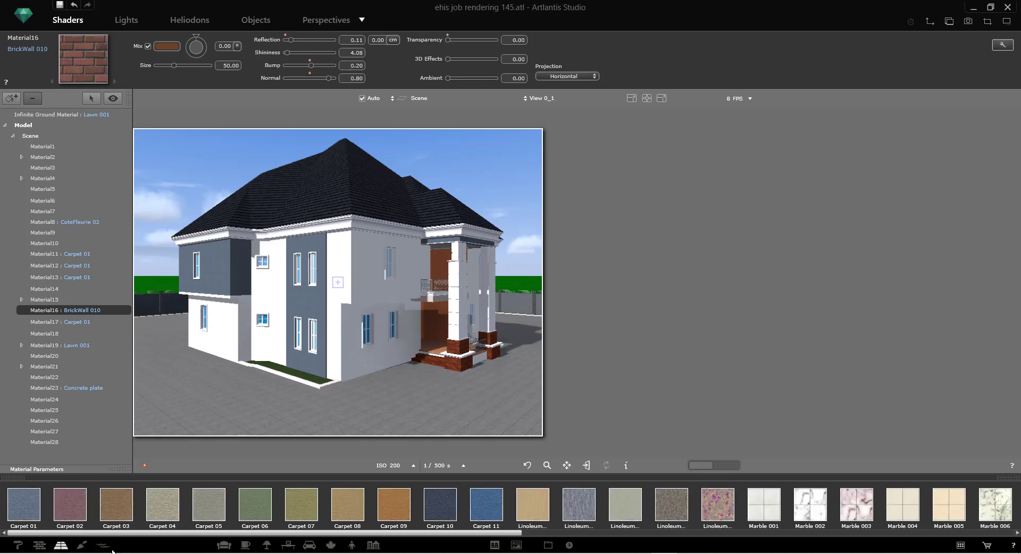
pyautogui.click(39, 546)
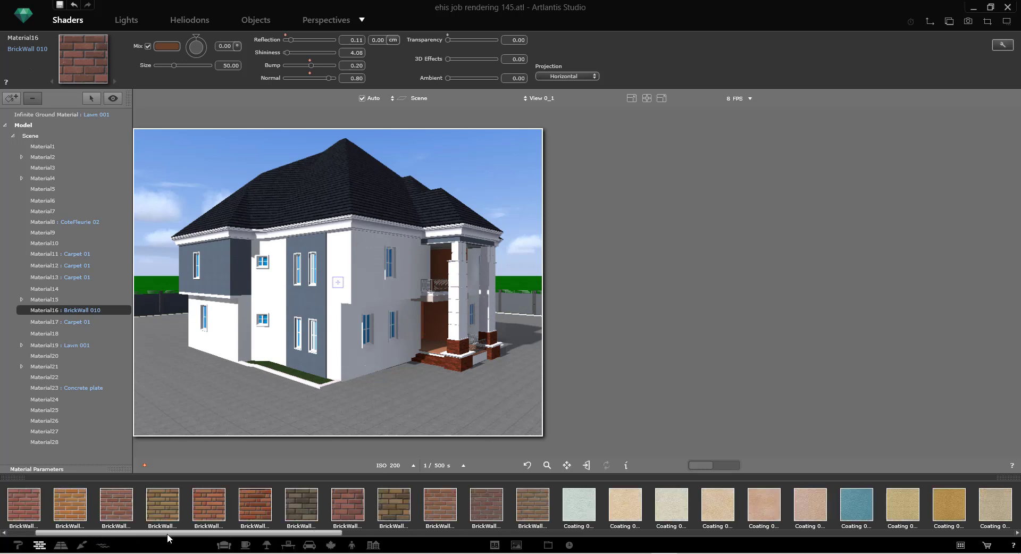
pyautogui.moveTo(167, 534); pyautogui.dragTo(360, 528)
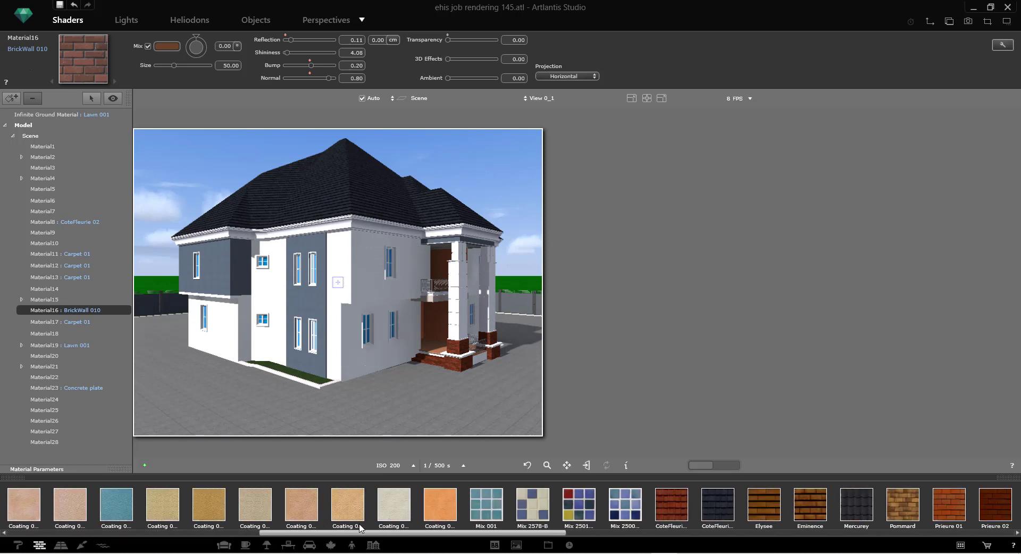
pyautogui.moveTo(360, 527); pyautogui.dragTo(740, 543)
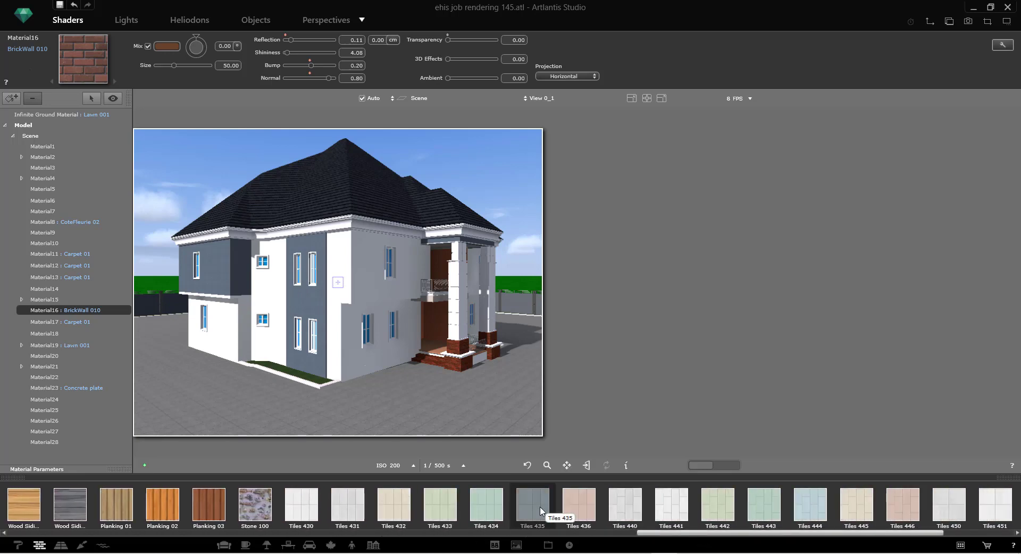
pyautogui.moveTo(537, 508); pyautogui.dragTo(440, 353)
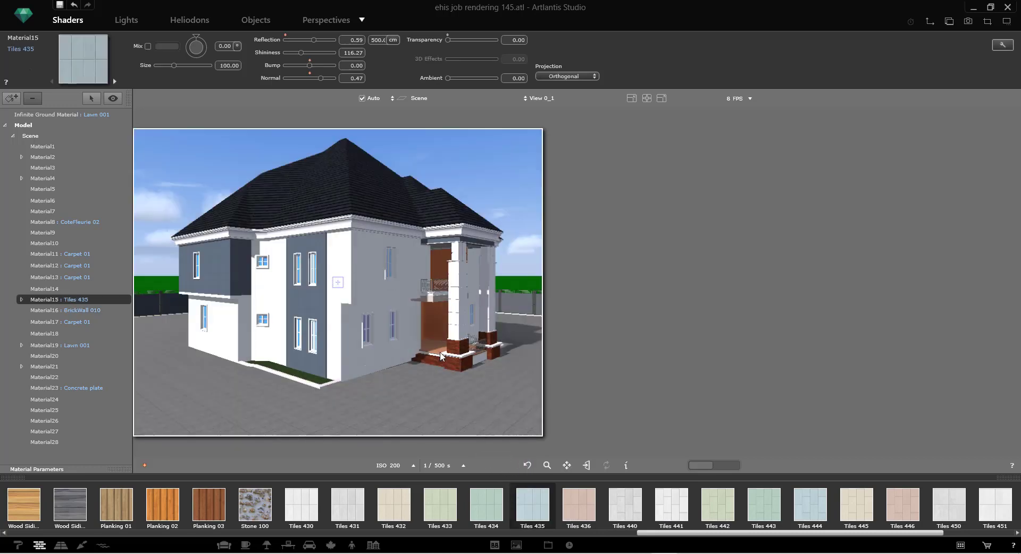
pyautogui.rightClick(435, 354)
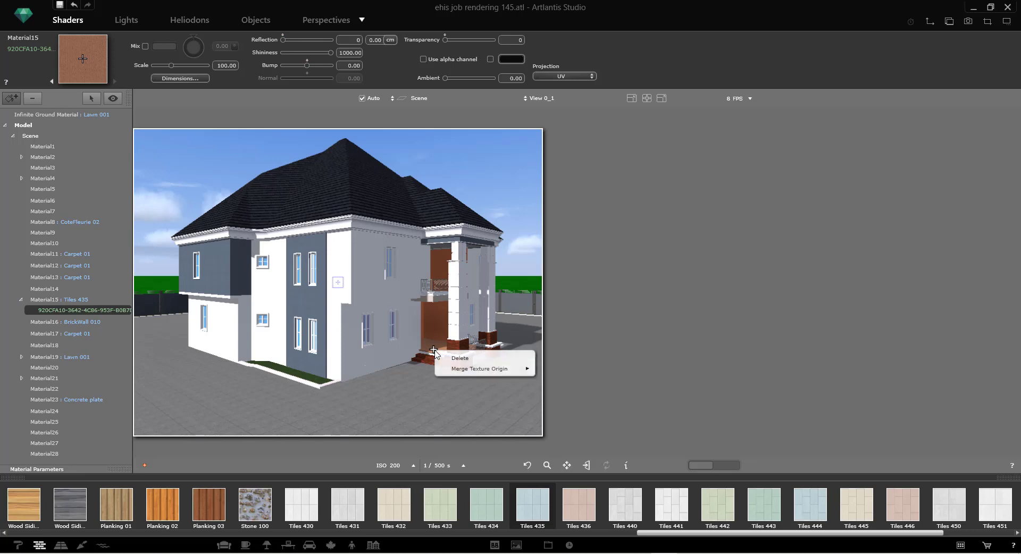
pyautogui.click(445, 360)
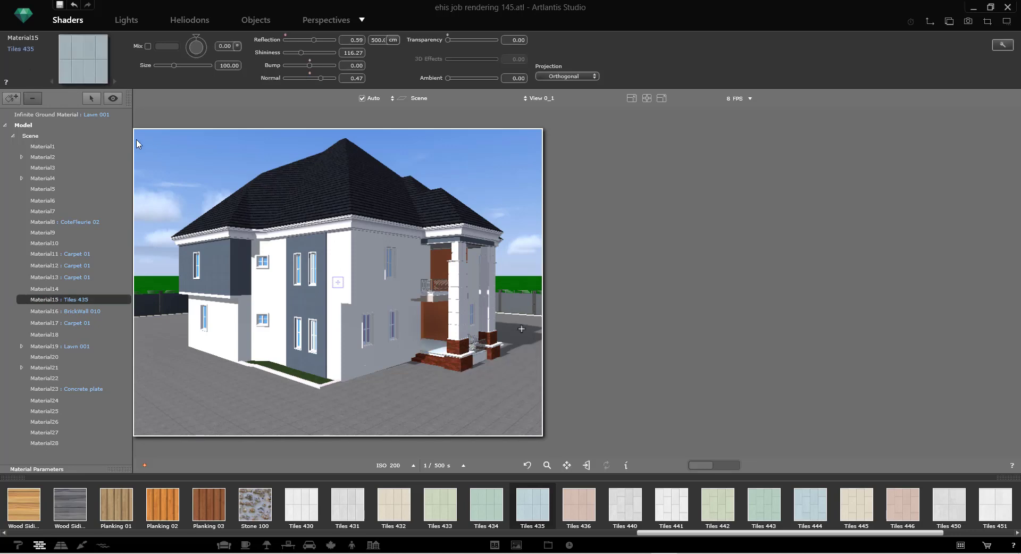
# Enable colour mixing on the porch floor's Tiles 435 shader with a dark grey mix colour
pyautogui.click(148, 46)
pyautogui.click(165, 46)
pyautogui.moveTo(171, 107); pyautogui.dragTo(170, 115)
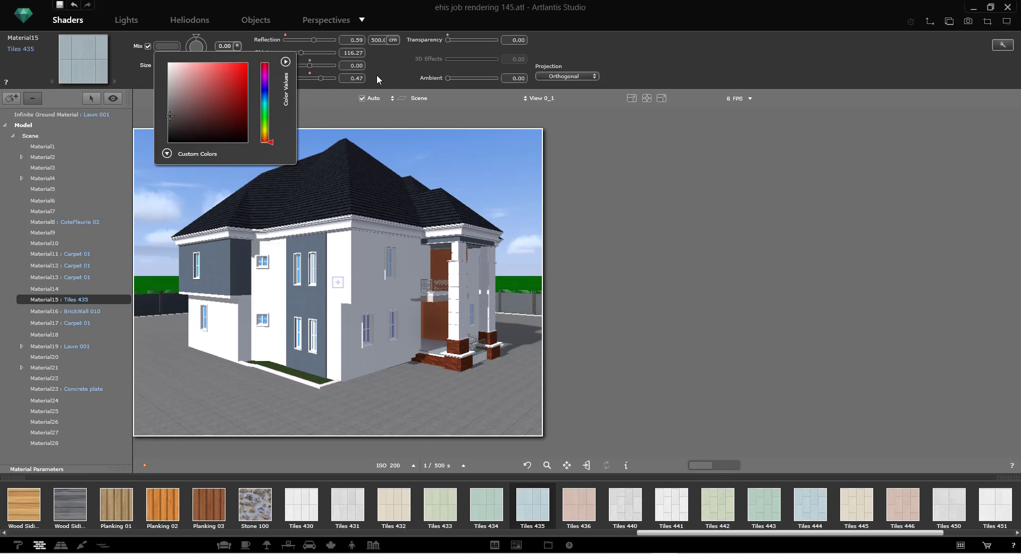
# Set the porch floor tiles' reflection to 0.11, shininess to 5.57, bump to 1.00 and normal to 1.00
pyautogui.click(285, 48)
pyautogui.moveTo(291, 53); pyautogui.dragTo(286, 53)
pyautogui.click(292, 40)
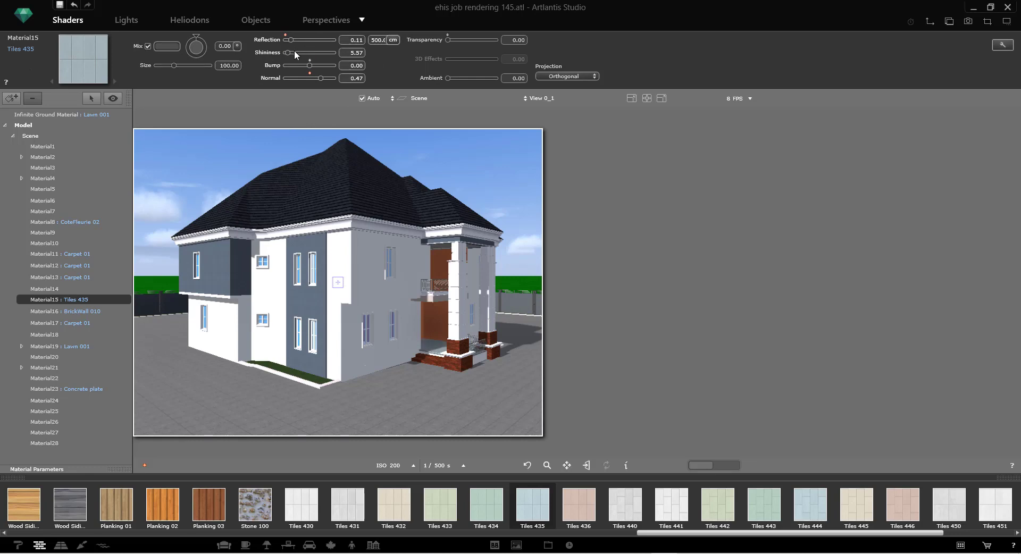
pyautogui.click(313, 65)
pyautogui.click(336, 78)
# Change the porch floor tiles' mix colour to dark blue-grey and lower their reflection to 0.05
pyautogui.click(167, 46)
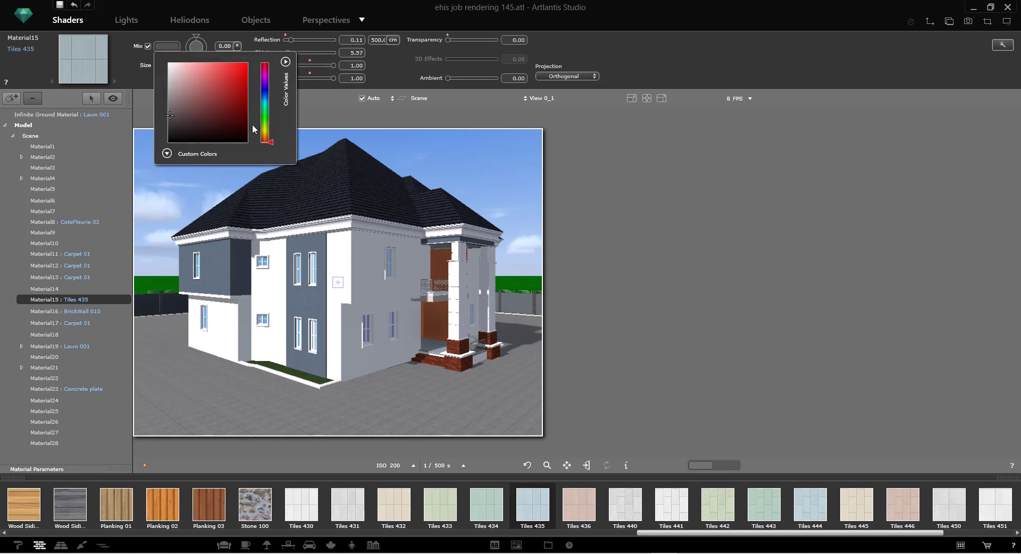
pyautogui.click(268, 96)
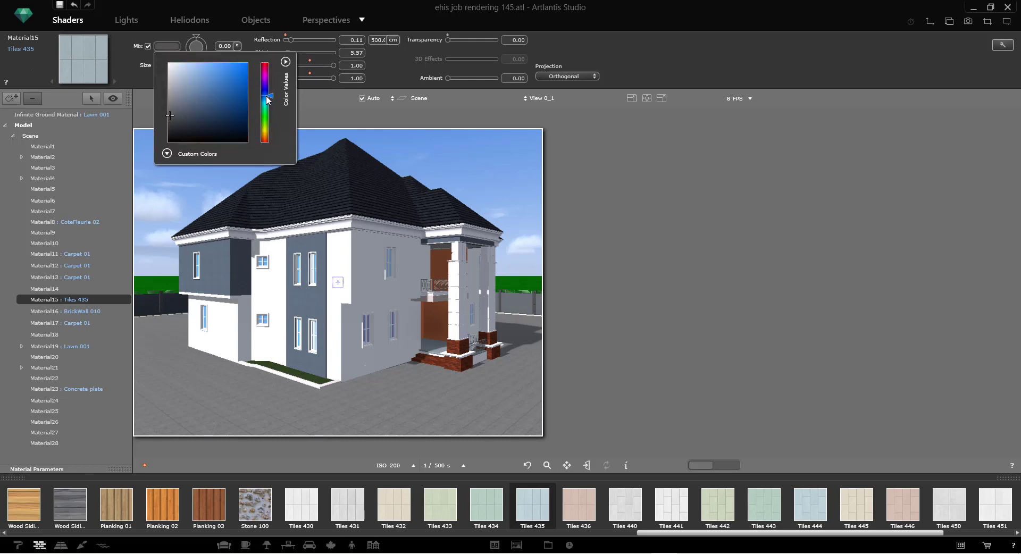
pyautogui.moveTo(267, 97); pyautogui.dragTo(176, 115)
pyautogui.click(209, 93)
pyautogui.click(176, 121)
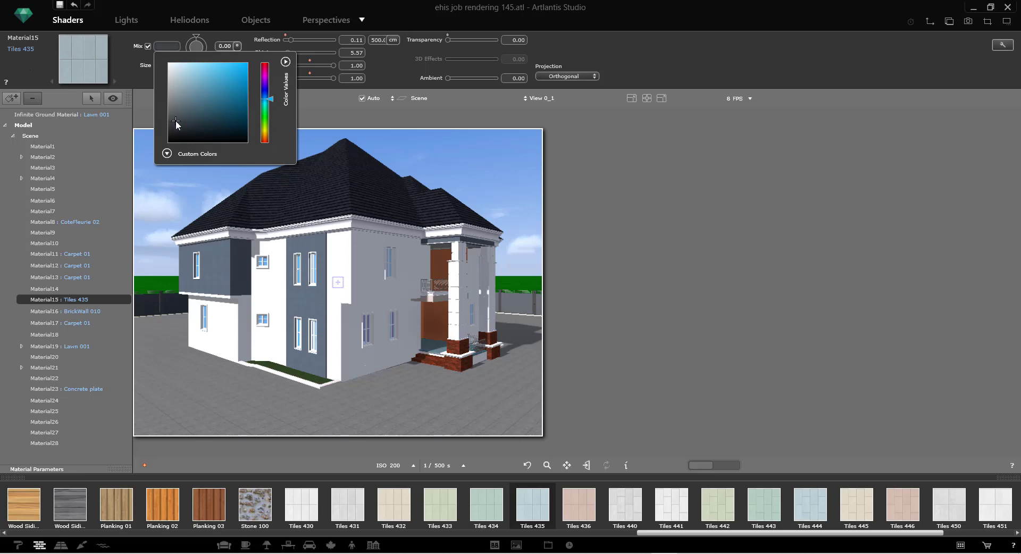
pyautogui.click(631, 296)
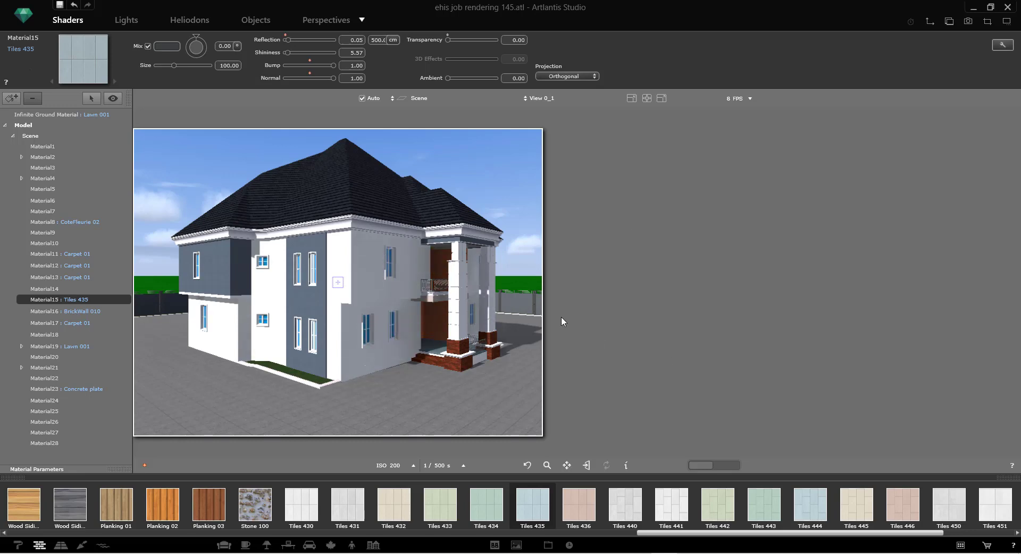
# Give Material26 on the fence posts a light grey diffuse colour and a shininess of 1.00
pyautogui.click(534, 299)
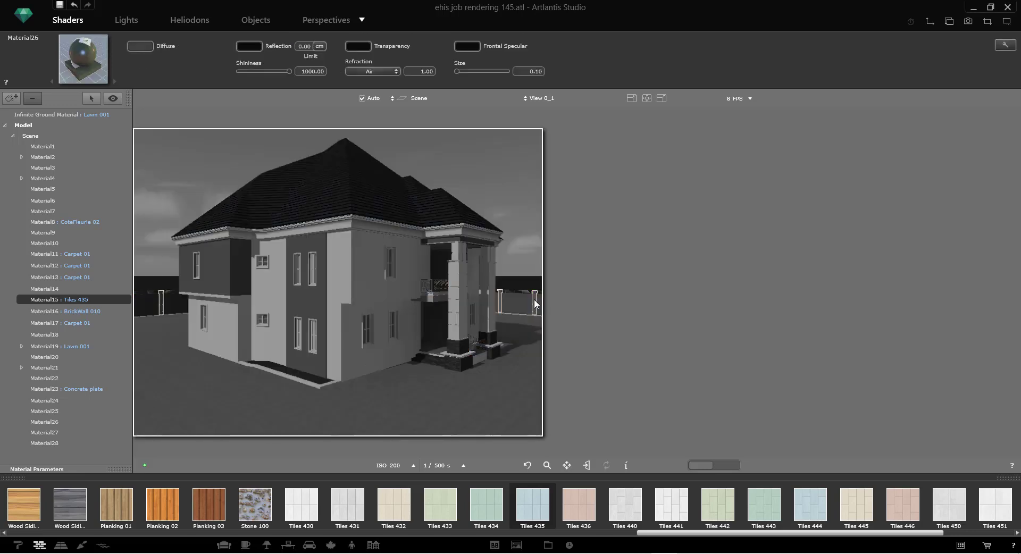
pyautogui.click(135, 49)
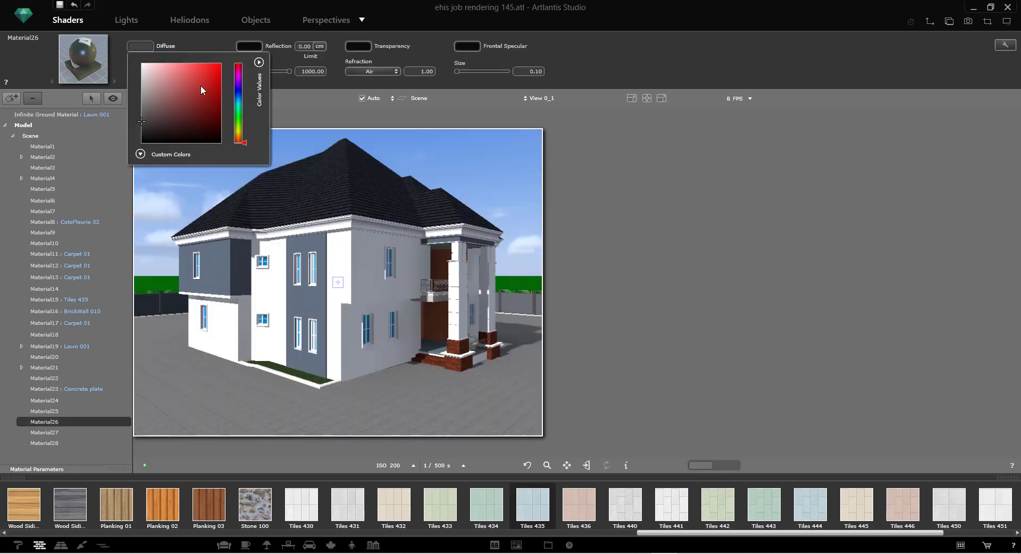
pyautogui.click(142, 67)
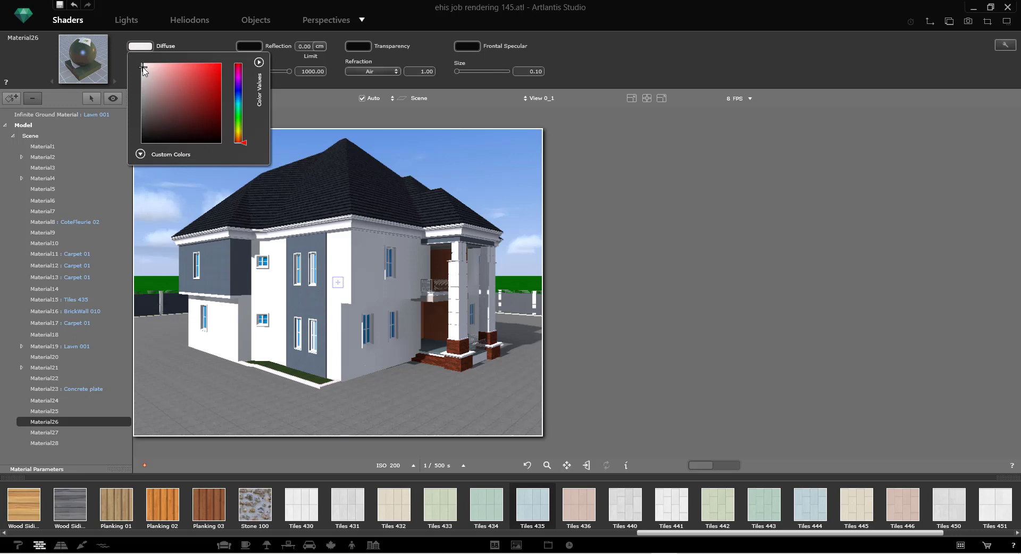
pyautogui.click(708, 194)
pyautogui.moveTo(247, 70); pyautogui.dragTo(238, 72)
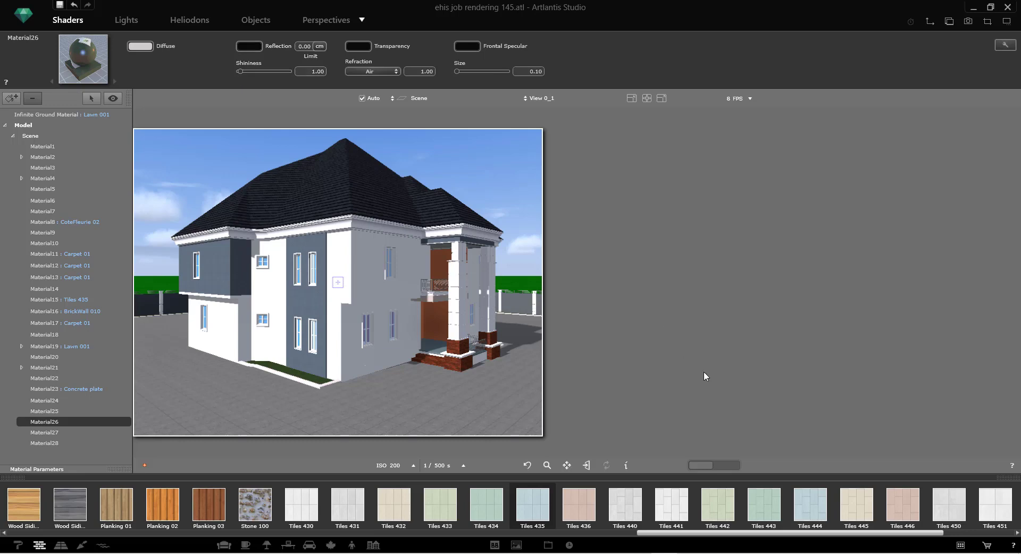
# Change the diffuse colour of Material24 on the balcony slab to a very light grey
pyautogui.click(435, 302)
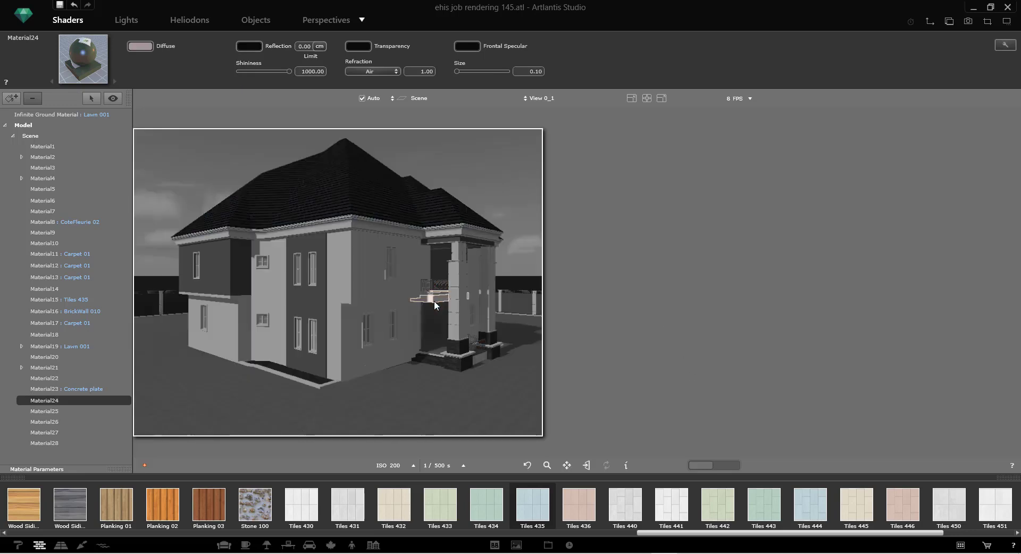
pyautogui.click(150, 49)
pyautogui.click(142, 63)
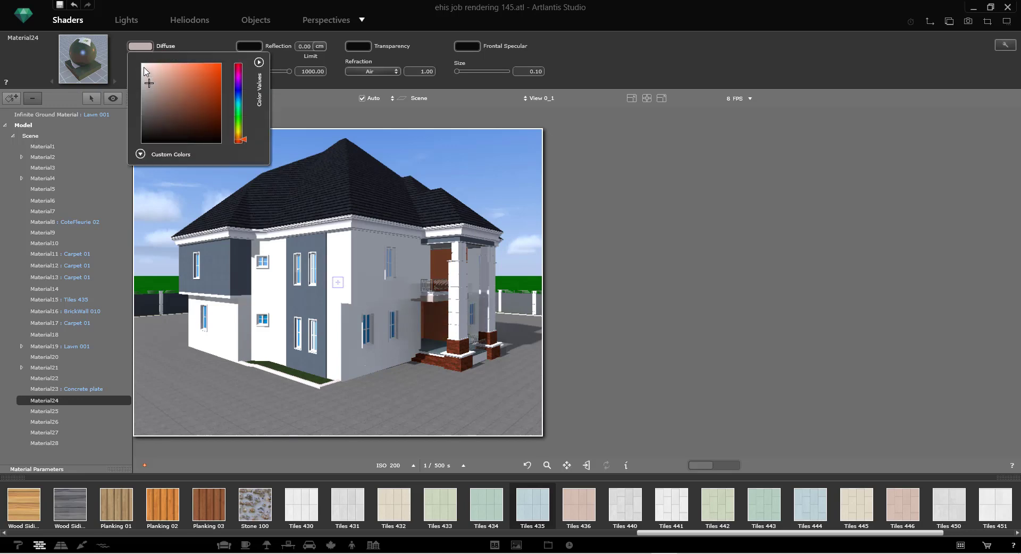
pyautogui.click(713, 316)
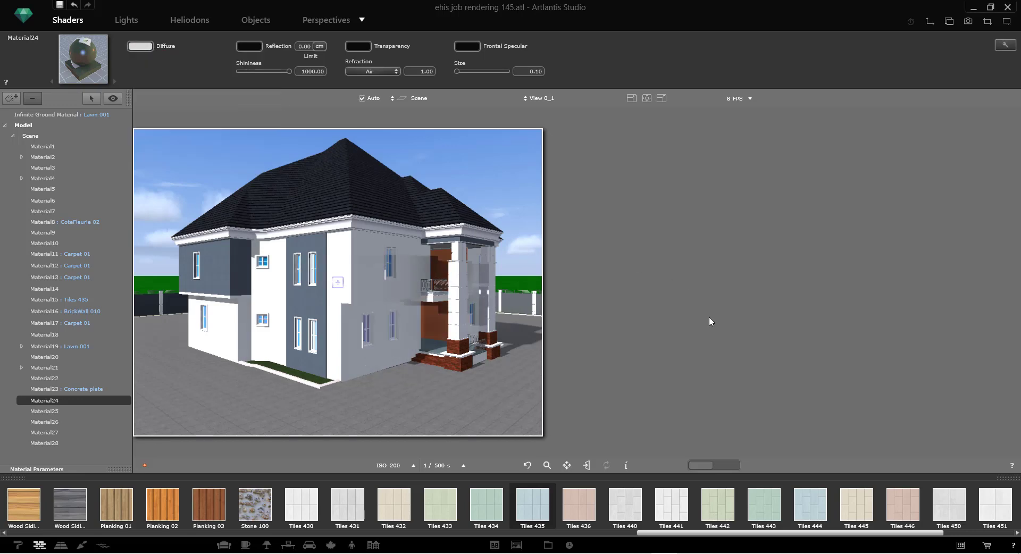
# Set the diffuse colour of the white Material9 to light grey
pyautogui.click(468, 361)
pyautogui.click(428, 290)
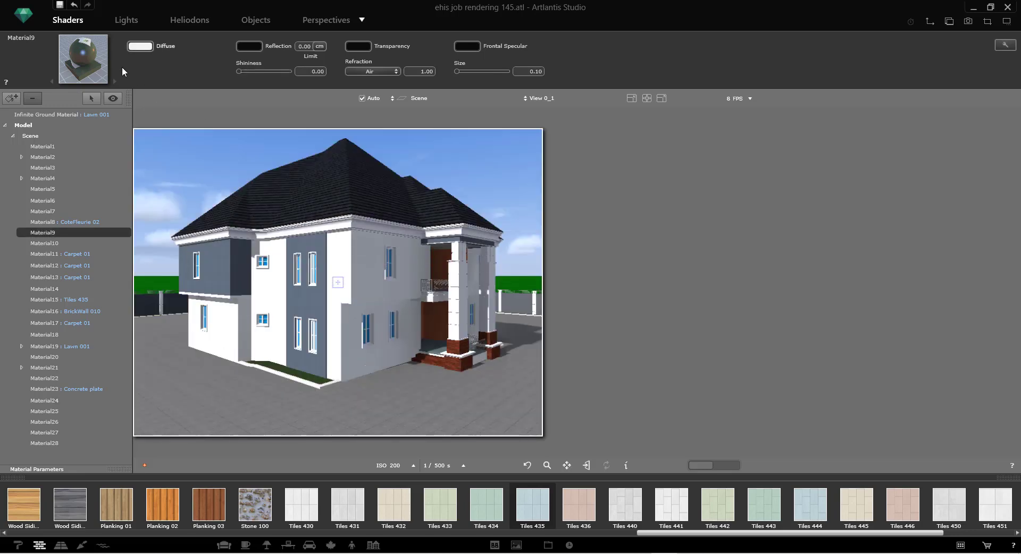
# Give Material7 on the balcony railing a black diffuse colour, a shininess of 0 and Diamond refraction
pyautogui.click(432, 286)
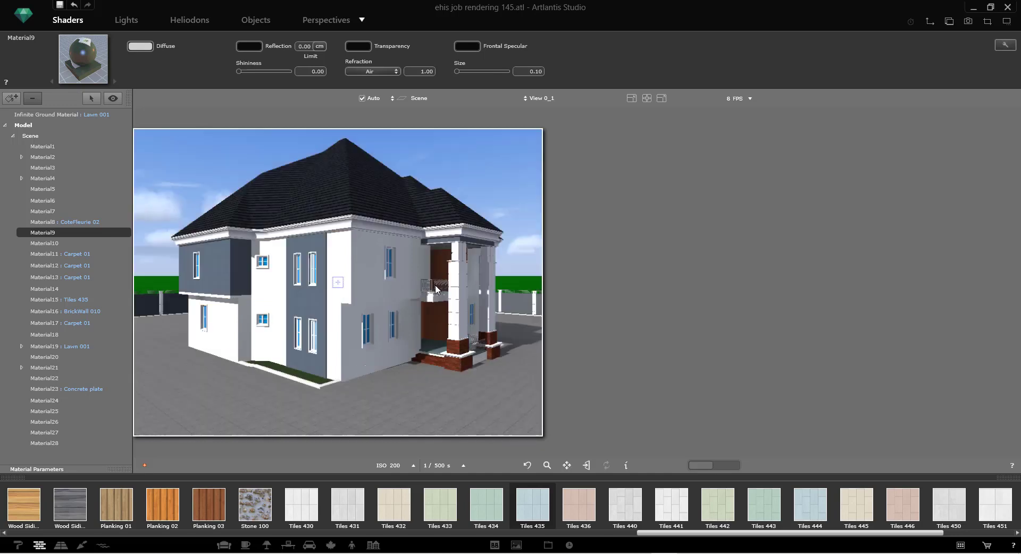
pyautogui.click(436, 287)
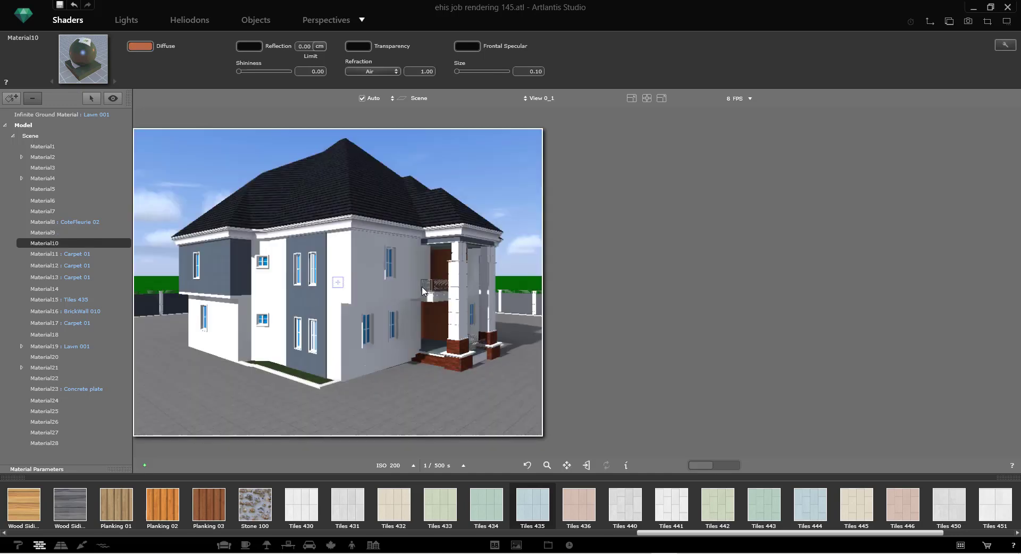
pyautogui.click(428, 289)
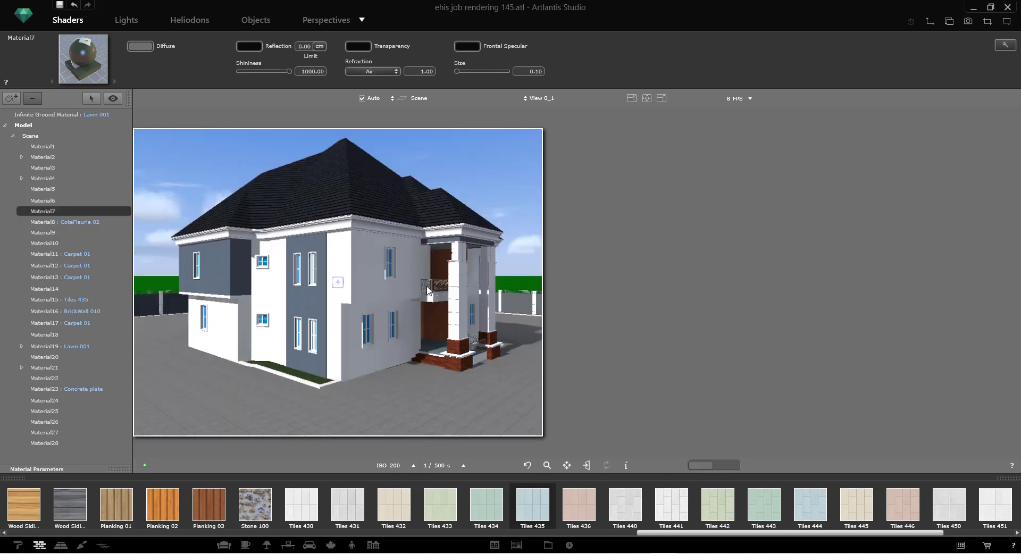
pyautogui.click(141, 50)
pyautogui.moveTo(145, 123); pyautogui.dragTo(145, 142)
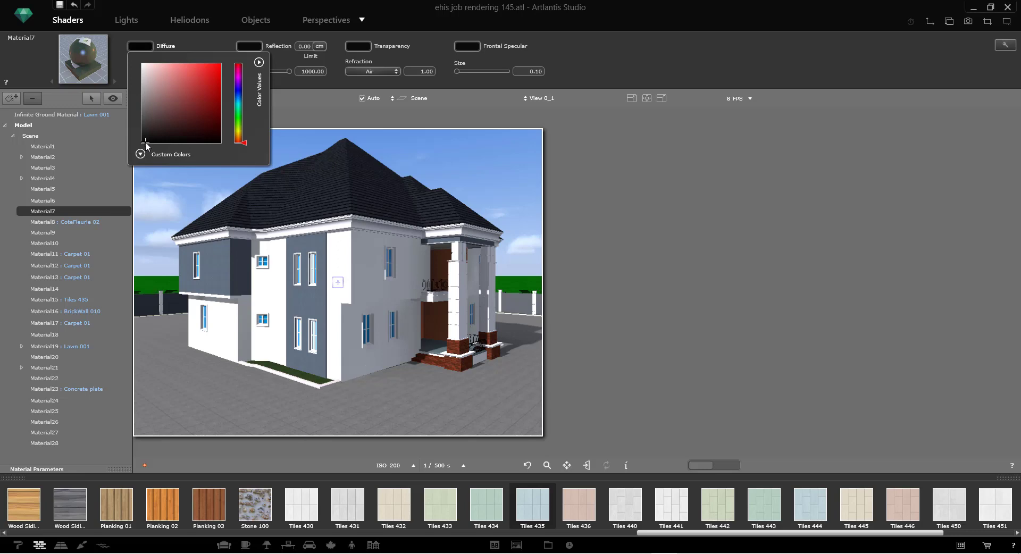
pyautogui.click(334, 97)
pyautogui.moveTo(258, 71); pyautogui.dragTo(245, 71)
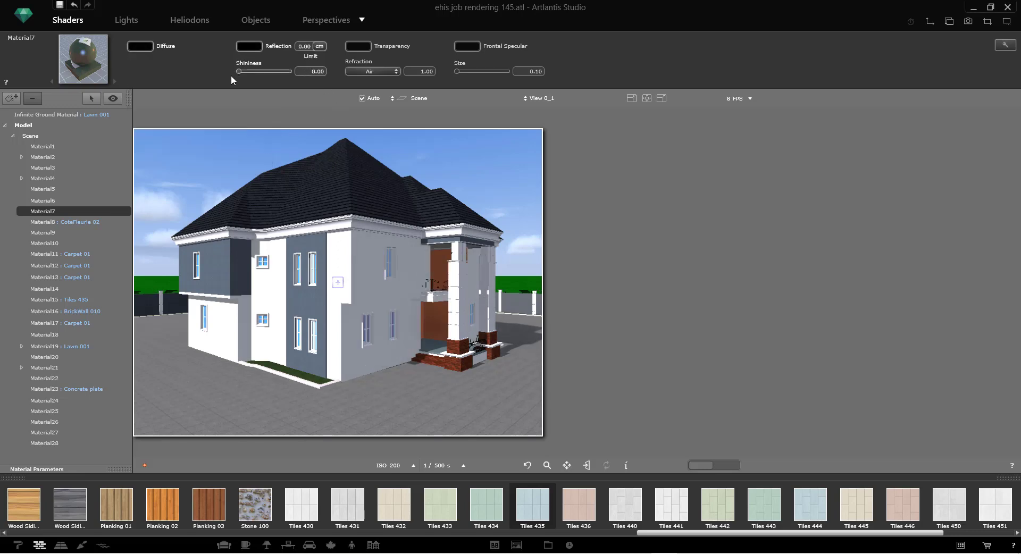
pyautogui.click(358, 71)
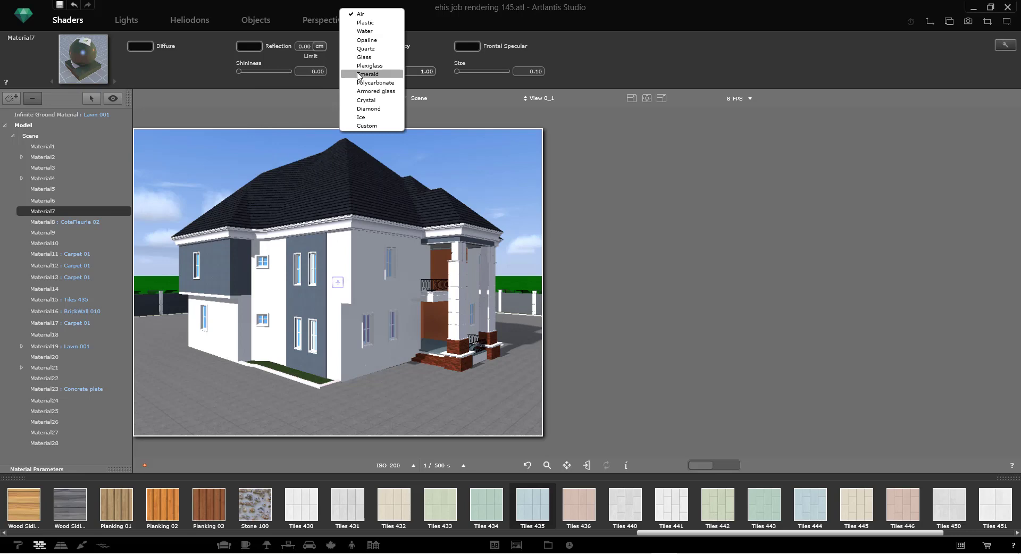
pyautogui.click(371, 109)
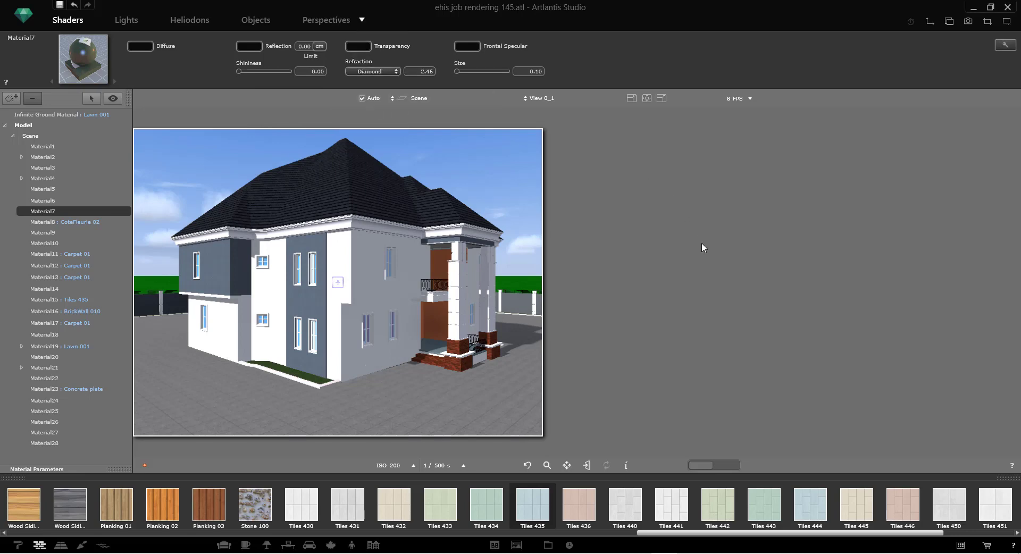
# Set the size of Material13's Carpet 01 shader on the fence walls to 114.95 and its reflection to 0.01
pyautogui.click(152, 305)
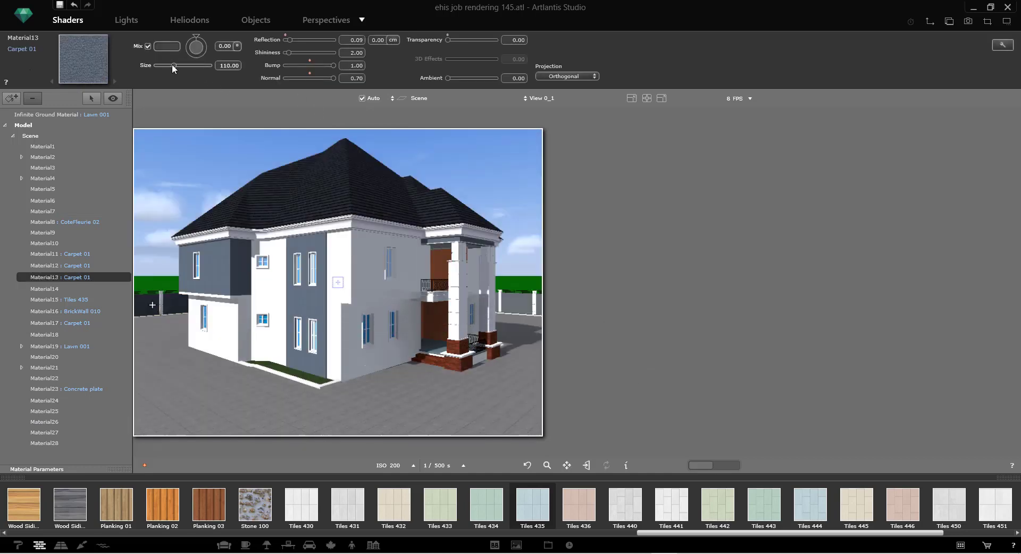
pyautogui.moveTo(177, 66); pyautogui.dragTo(179, 65)
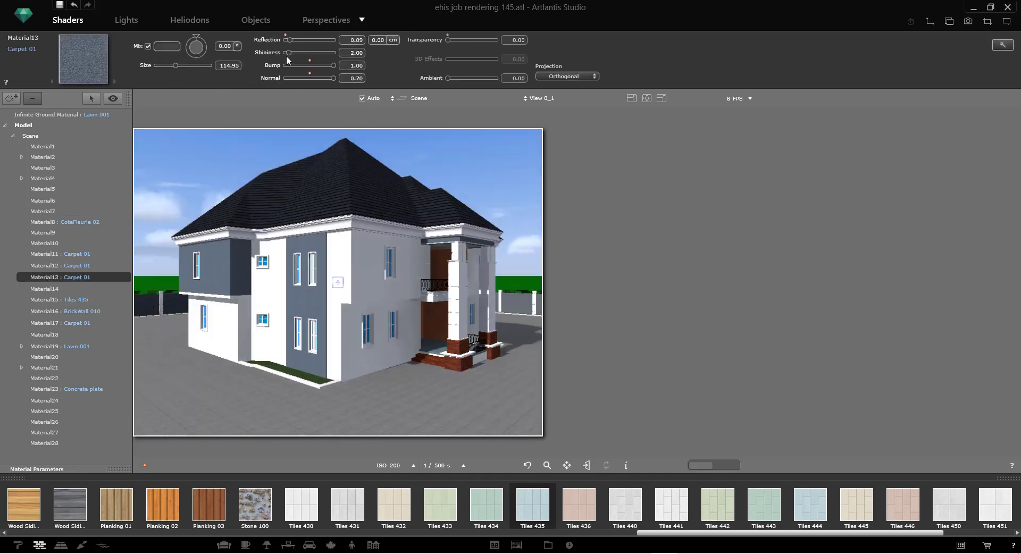
pyautogui.click(287, 40)
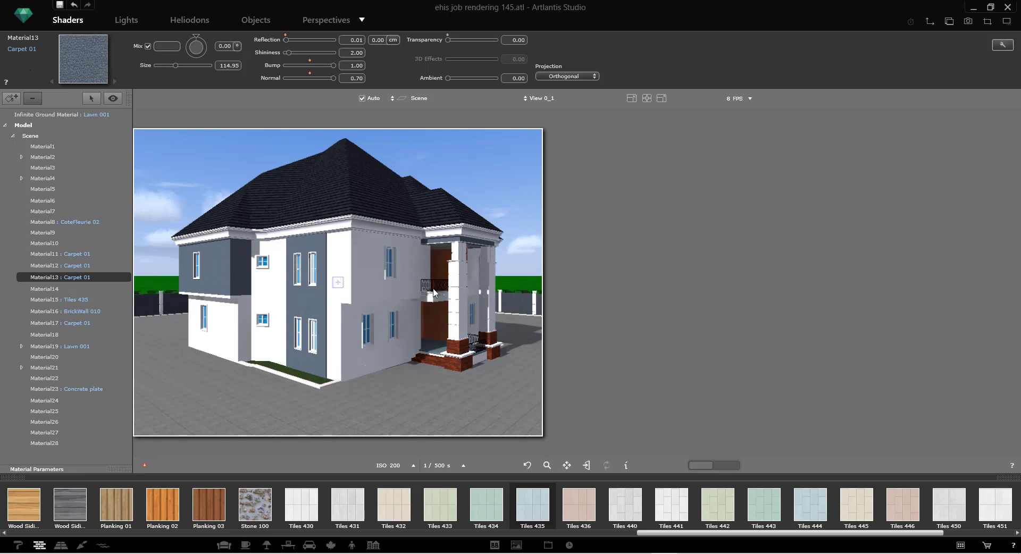
# Apply the Mirror shader to Material28 on the window glass and set its refraction to Glass
pyautogui.click(19, 546)
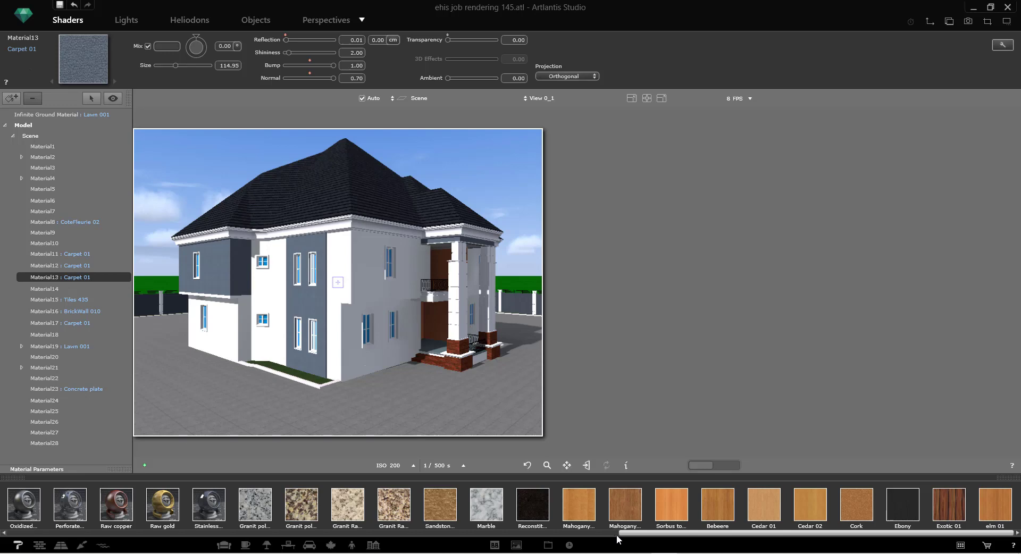
pyautogui.moveTo(621, 534); pyautogui.dragTo(266, 508)
pyautogui.scroll(5, 266, 508)
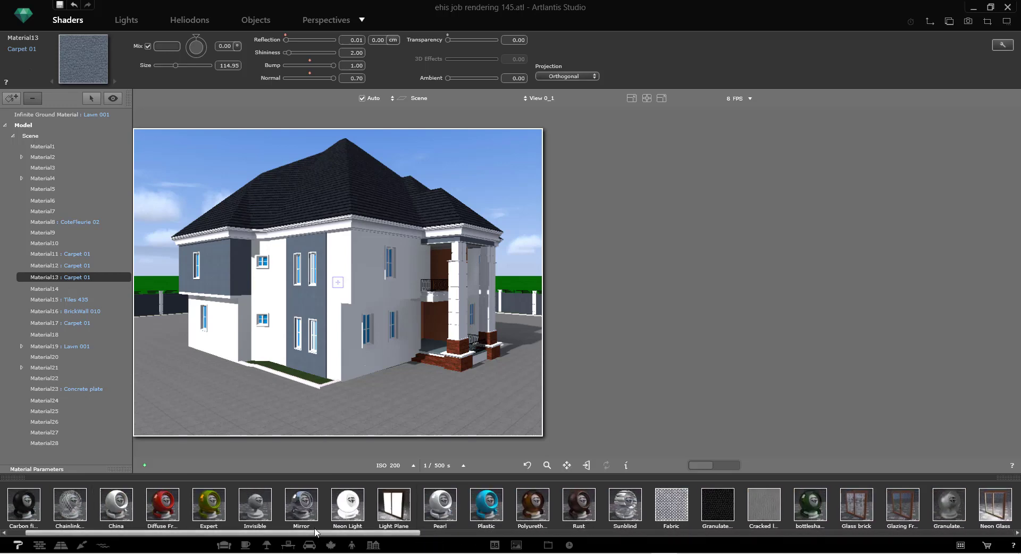
pyautogui.moveTo(301, 504); pyautogui.dragTo(300, 268)
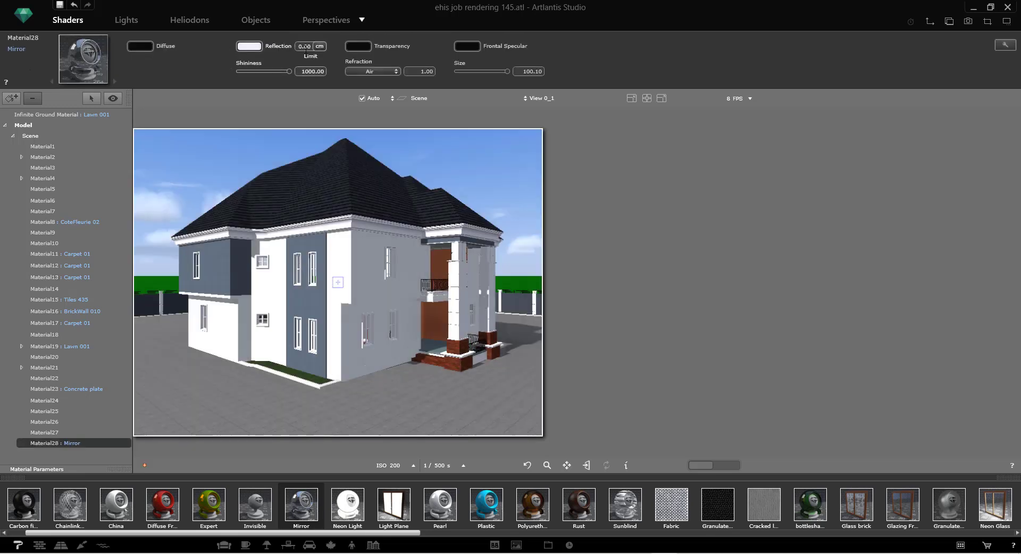
pyautogui.click(372, 72)
pyautogui.click(368, 58)
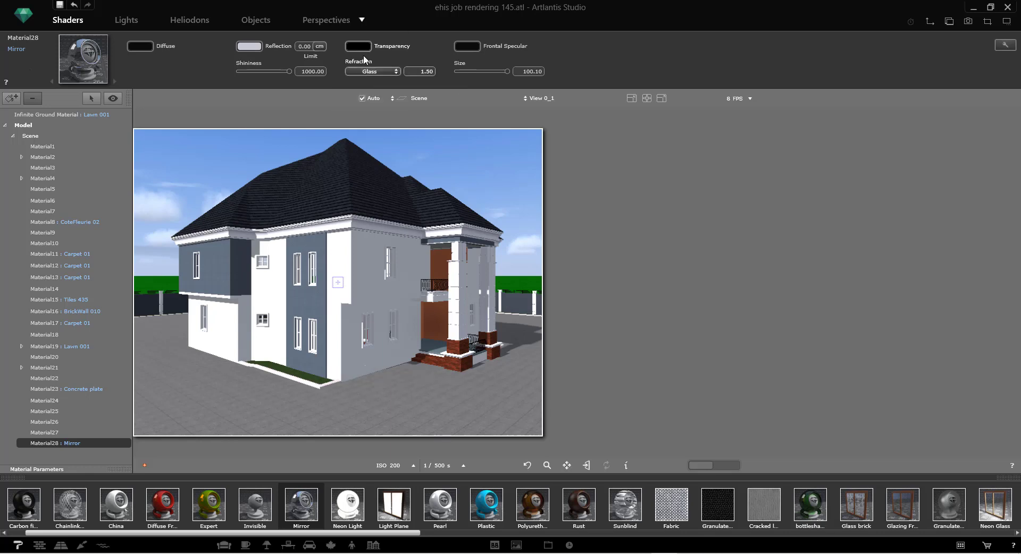
# Change the reflection colour of Material28 on the window glass to medium blue
pyautogui.click(246, 48)
pyautogui.moveTo(283, 66); pyautogui.dragTo(293, 66)
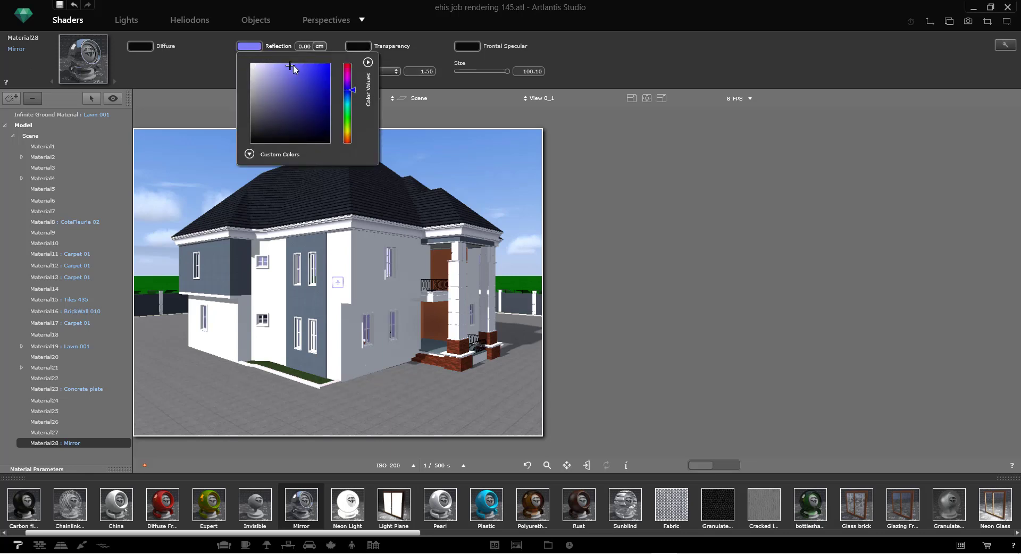
pyautogui.moveTo(293, 65); pyautogui.dragTo(295, 65)
pyautogui.click(302, 66)
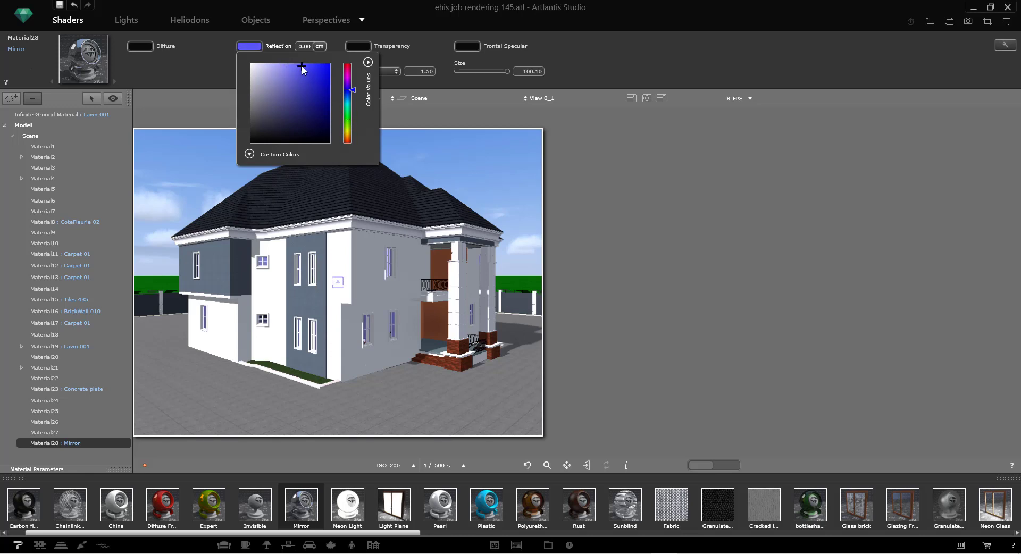
# Give the window glass Material28 a blue diffuse colour and brighten its blue reflection colour
pyautogui.click(140, 47)
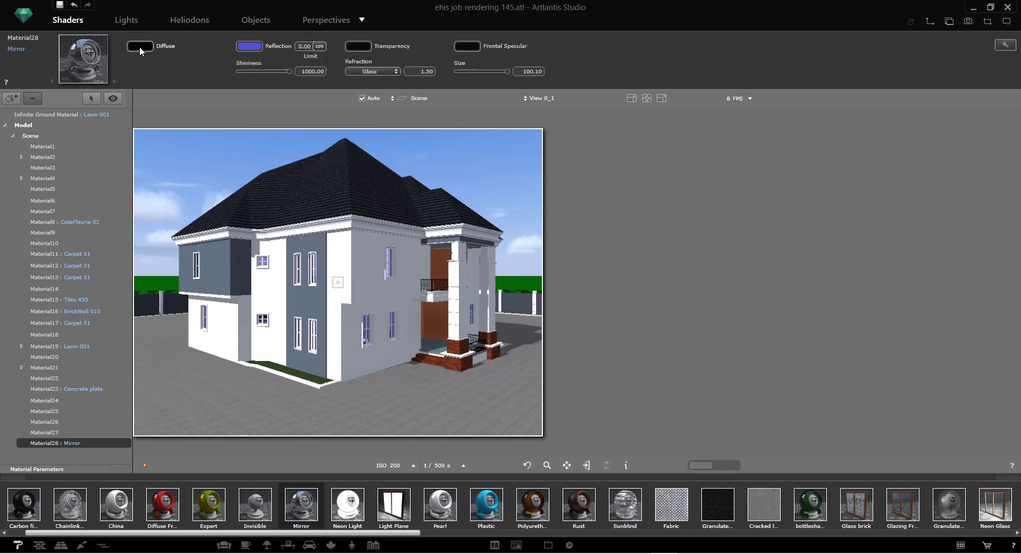
pyautogui.click(140, 46)
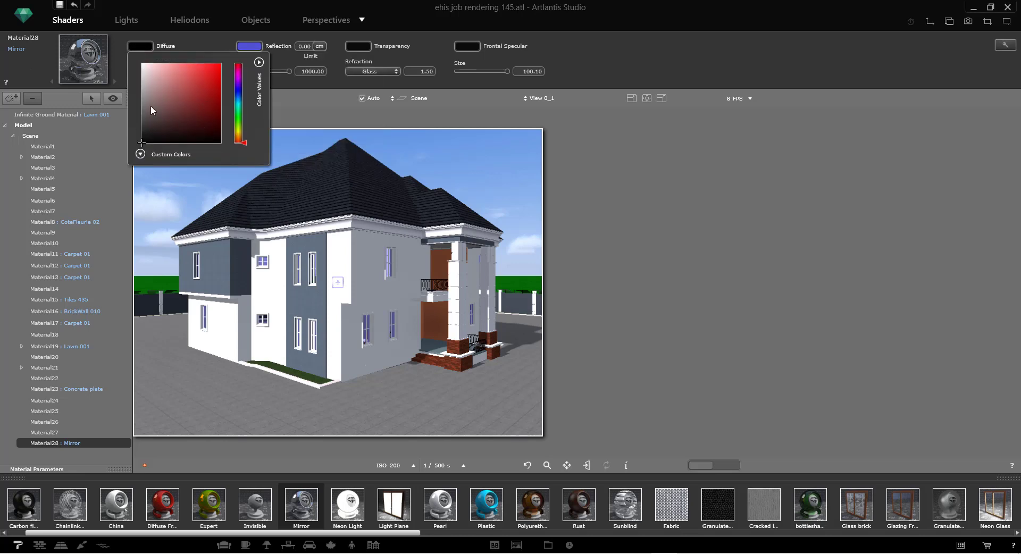
pyautogui.click(239, 91)
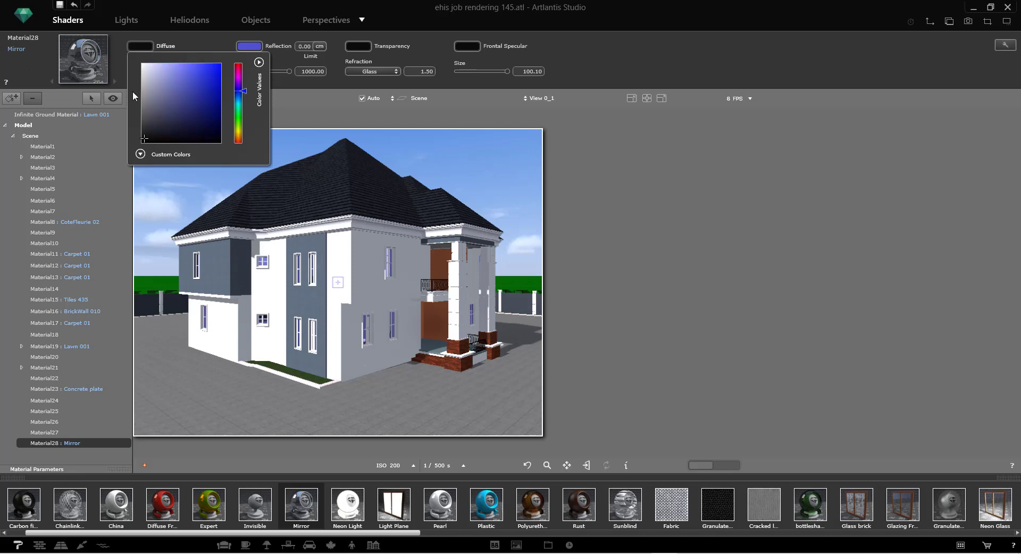
pyautogui.click(208, 79)
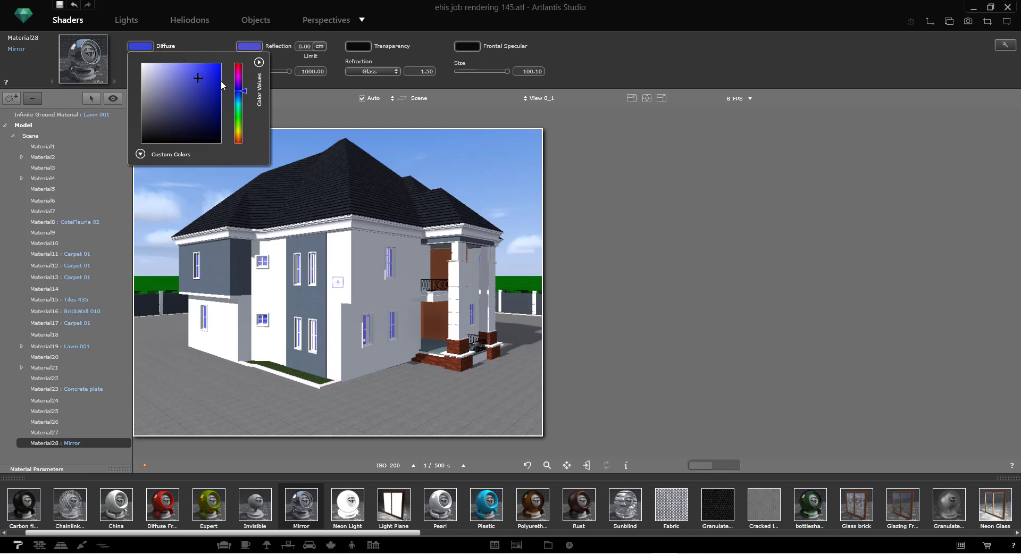
pyautogui.click(248, 48)
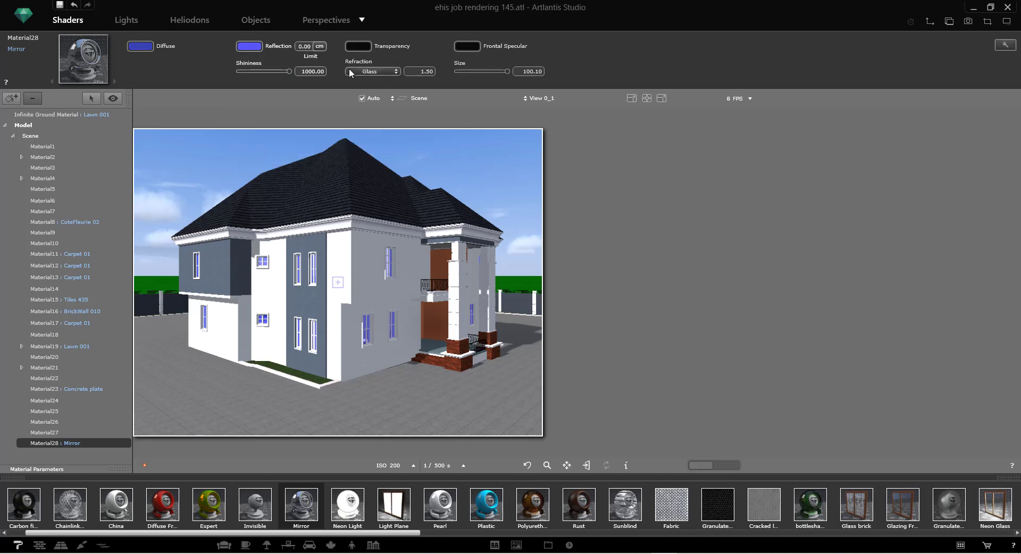
# Give Material27 on the window frames a shininess of 0 and a black diffuse colour
pyautogui.click(313, 331)
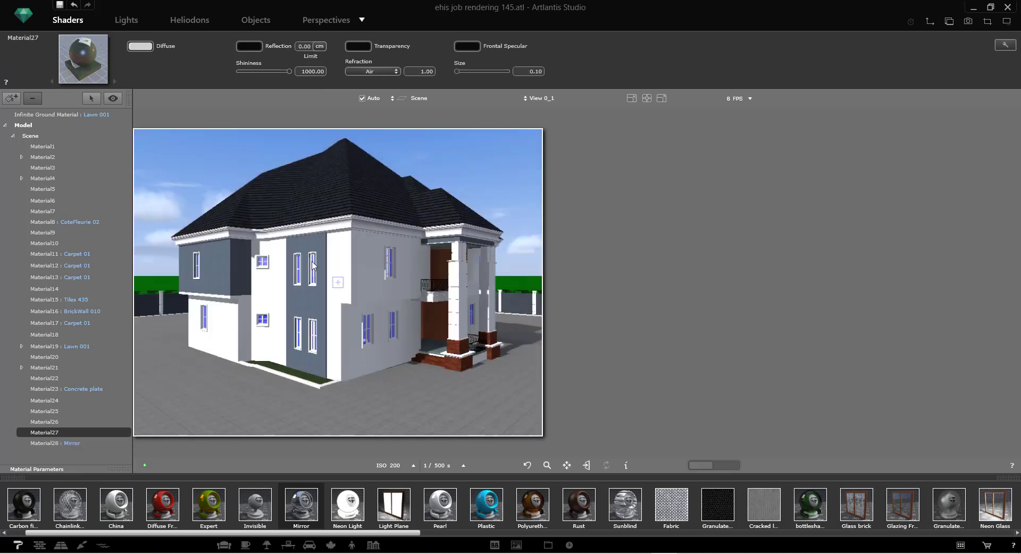
pyautogui.click(312, 261)
pyautogui.moveTo(289, 72); pyautogui.dragTo(234, 72)
pyautogui.moveTo(141, 46); pyautogui.dragTo(186, 49)
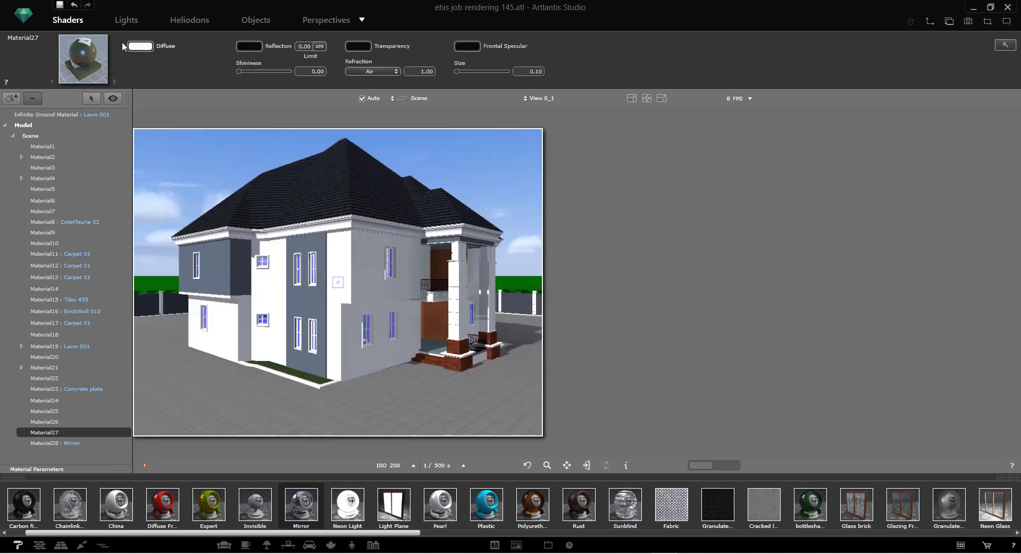
pyautogui.click(136, 47)
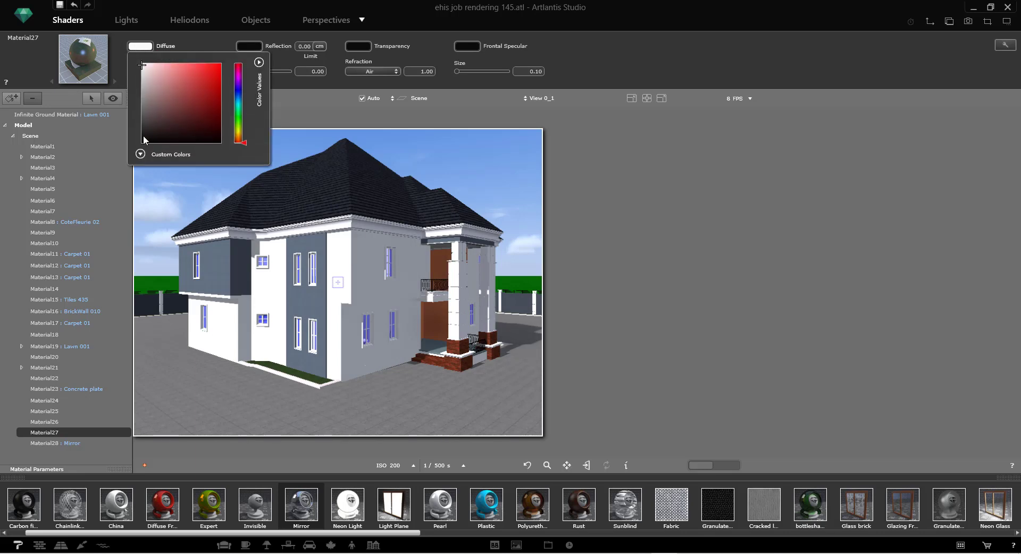
pyautogui.click(143, 141)
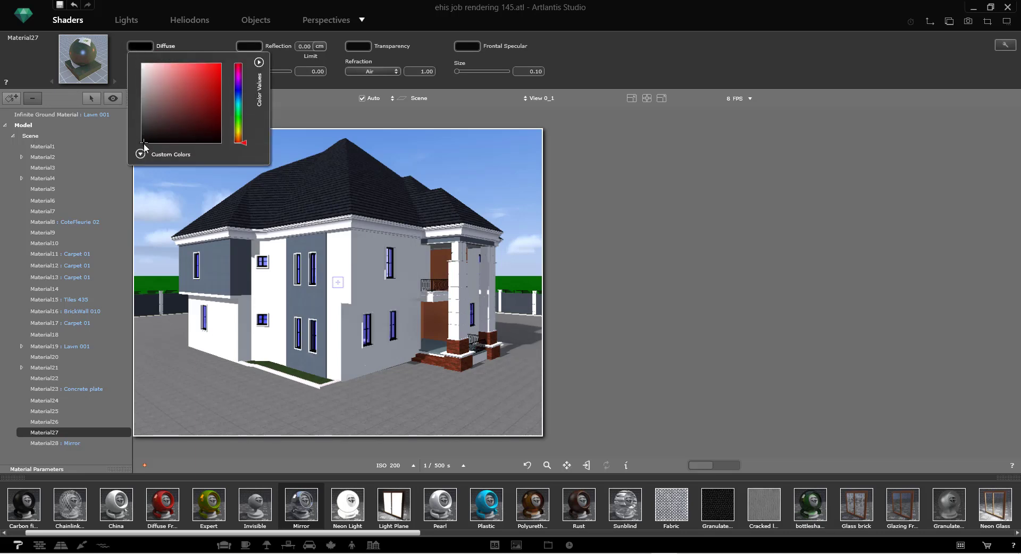
pyautogui.click(711, 434)
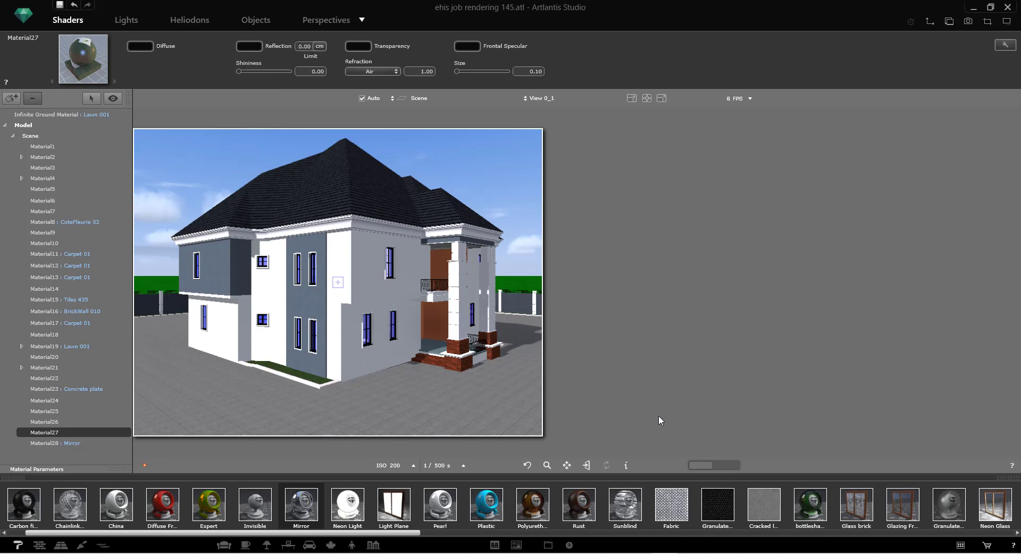
# Give Material14 on the window surrounds a light grey diffuse colour and a shininess of 0
pyautogui.click(317, 355)
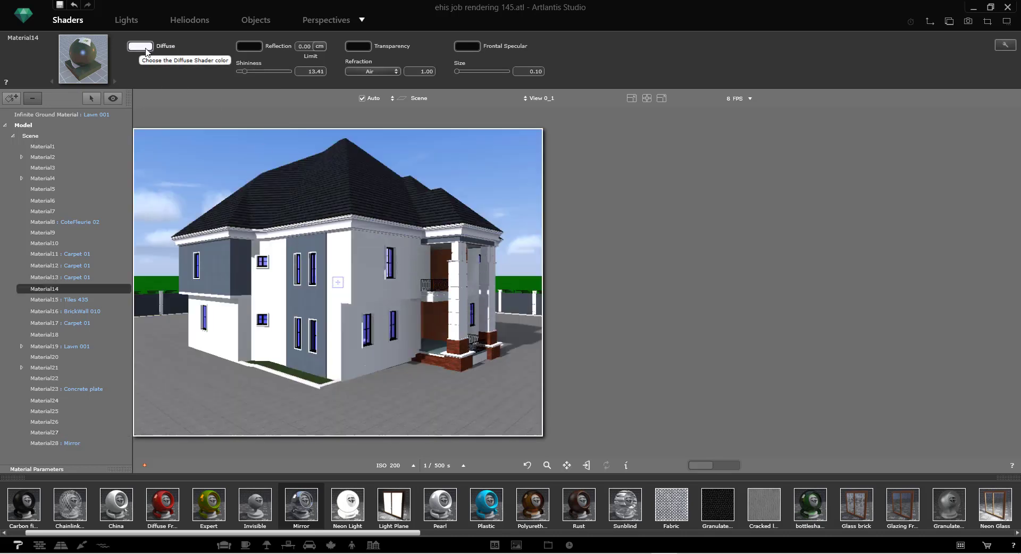
pyautogui.moveTo(244, 71); pyautogui.dragTo(231, 73)
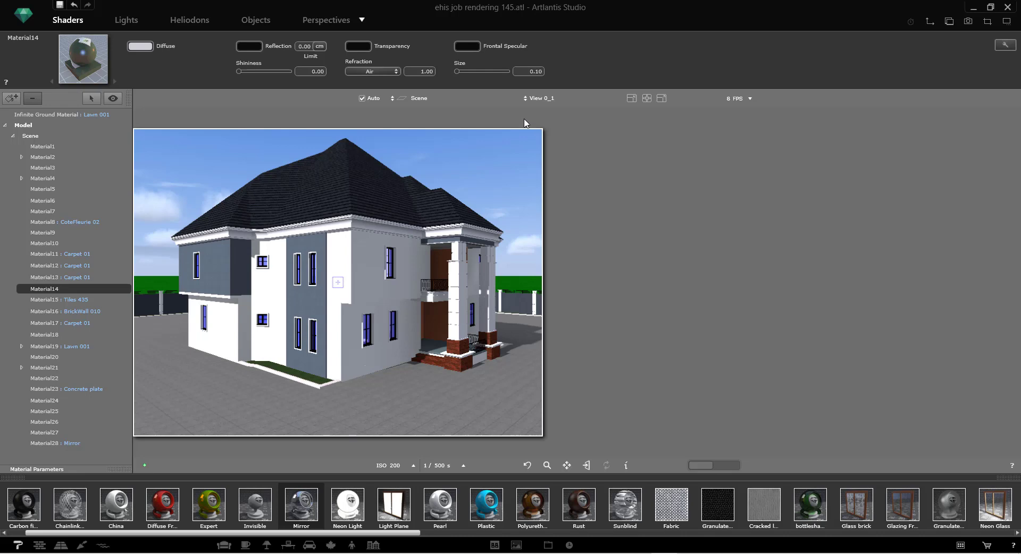
# Place a Lime tree 3D plant on the ground outside the fence in the top plan of the 2D View
pyautogui.click(932, 22)
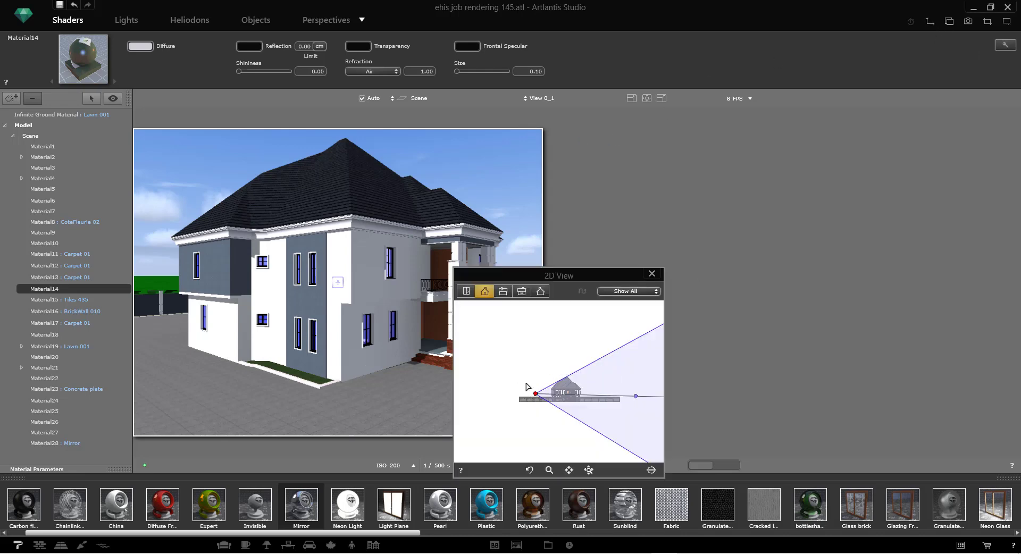
pyautogui.click(469, 295)
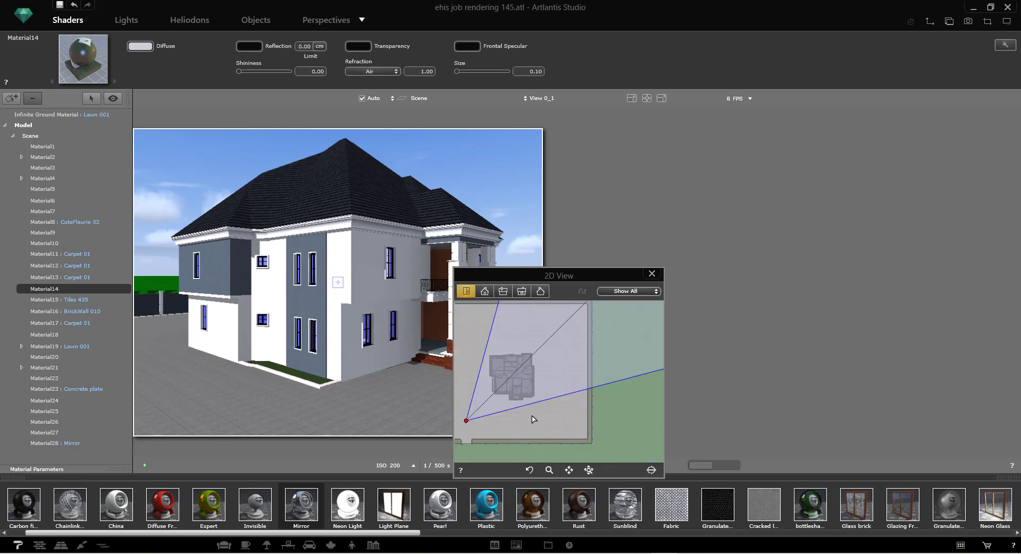
pyautogui.scroll(-3, 533, 419)
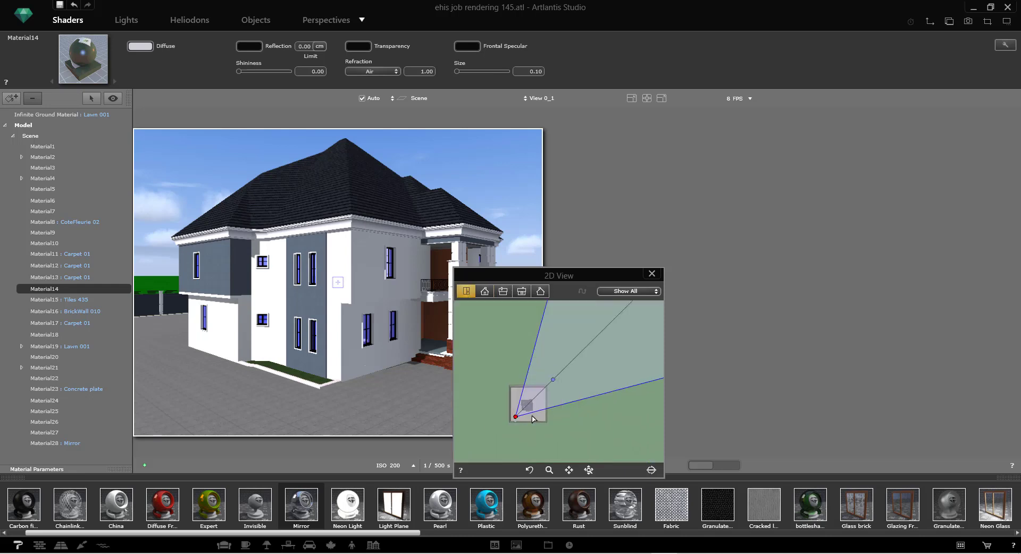
pyautogui.click(331, 548)
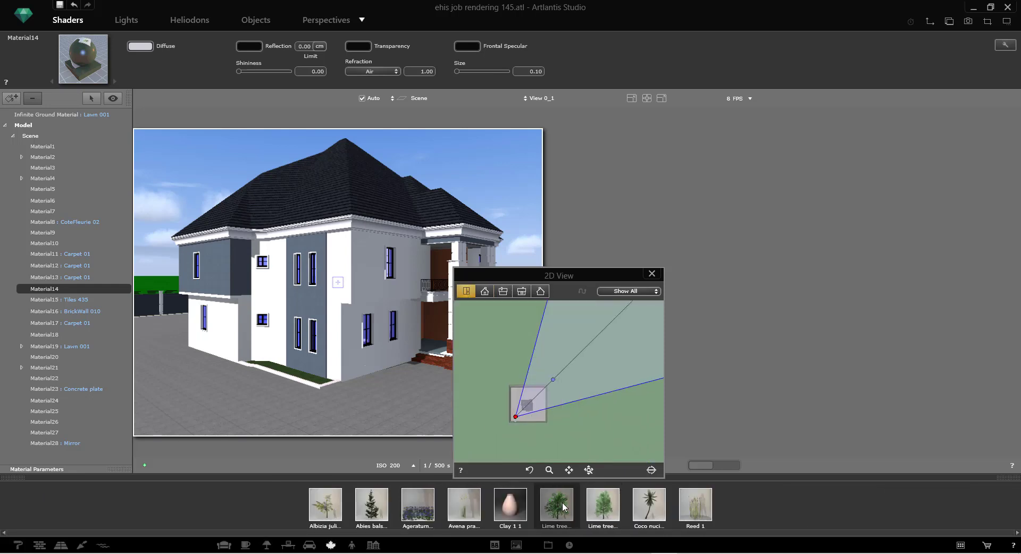
pyautogui.moveTo(565, 505)
pyautogui.mouseDown()
pyautogui.moveTo(598, 522)
pyautogui.moveTo(571, 382)
pyautogui.mouseUp()
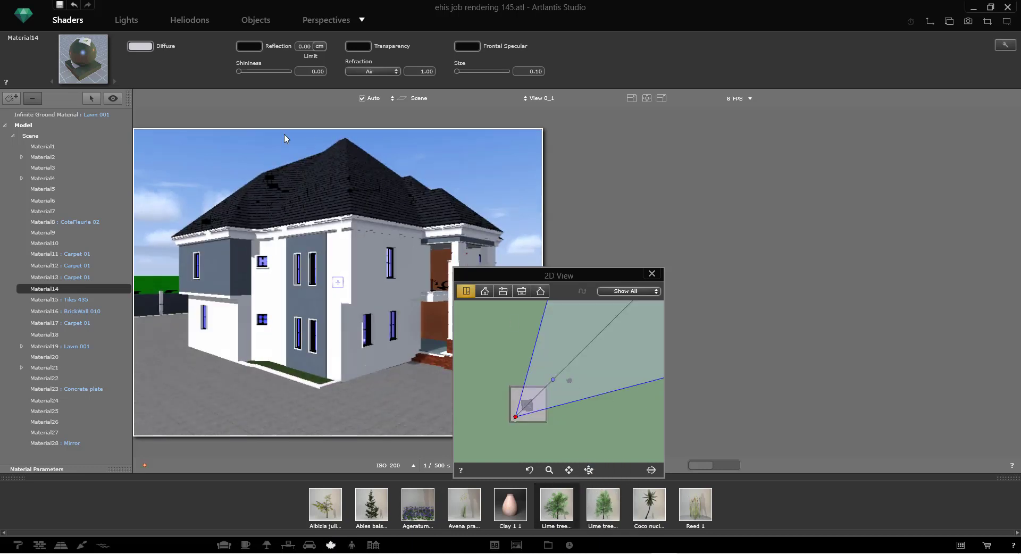
# Move the lime tree in plan to just outside the fence, at about X 2818 cm and Y 1391 cm
pyautogui.click(254, 18)
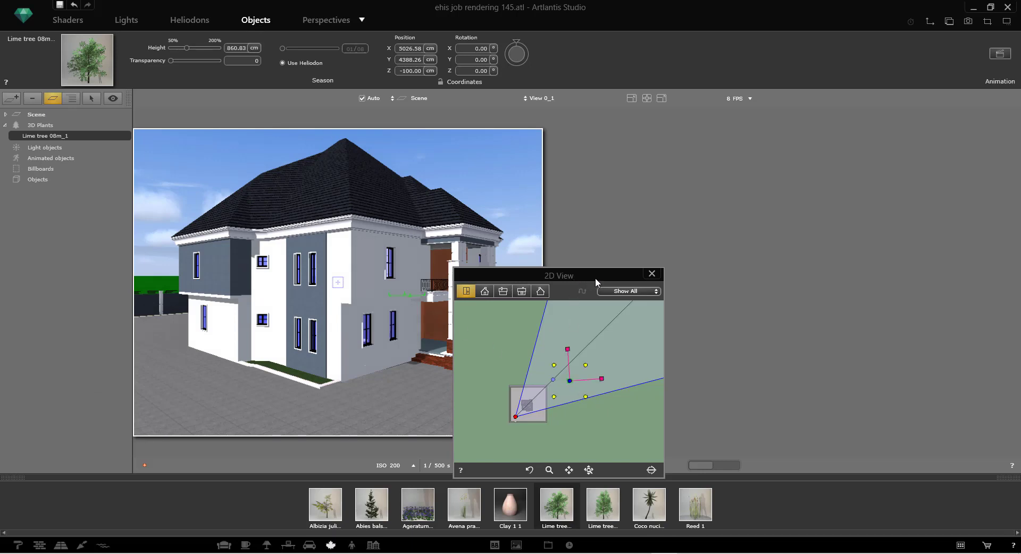
pyautogui.moveTo(595, 277); pyautogui.dragTo(717, 271)
pyautogui.scroll(3, 694, 377)
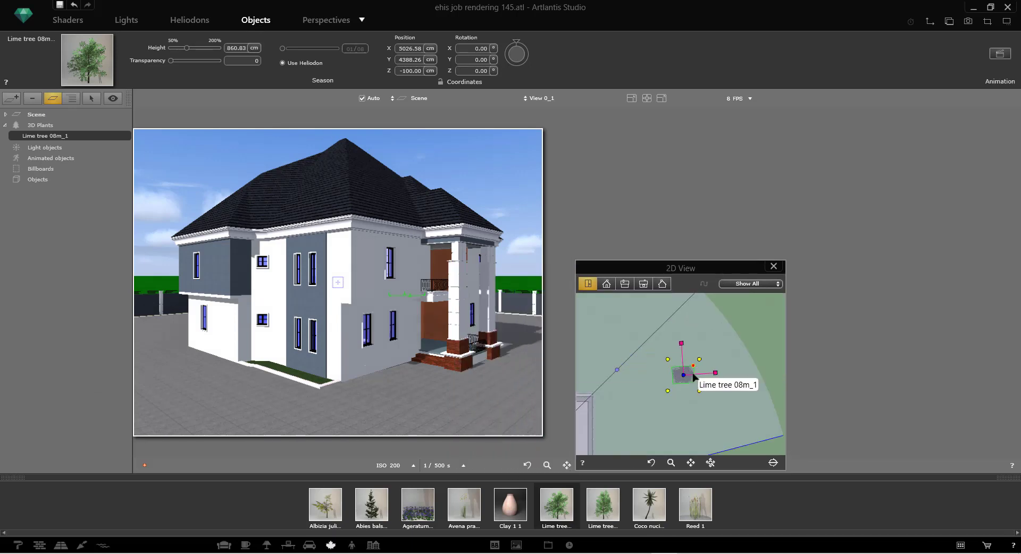
pyautogui.scroll(-3, 684, 374)
pyautogui.moveTo(686, 374); pyautogui.dragTo(671, 395)
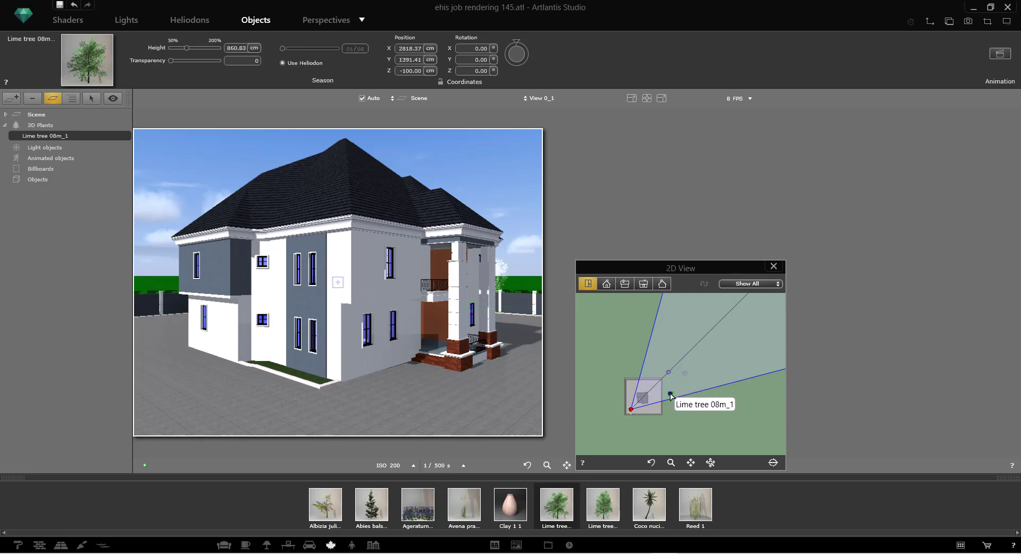
# Enlarge the lime tree to a height of 2422.3 cm
pyautogui.click(196, 47)
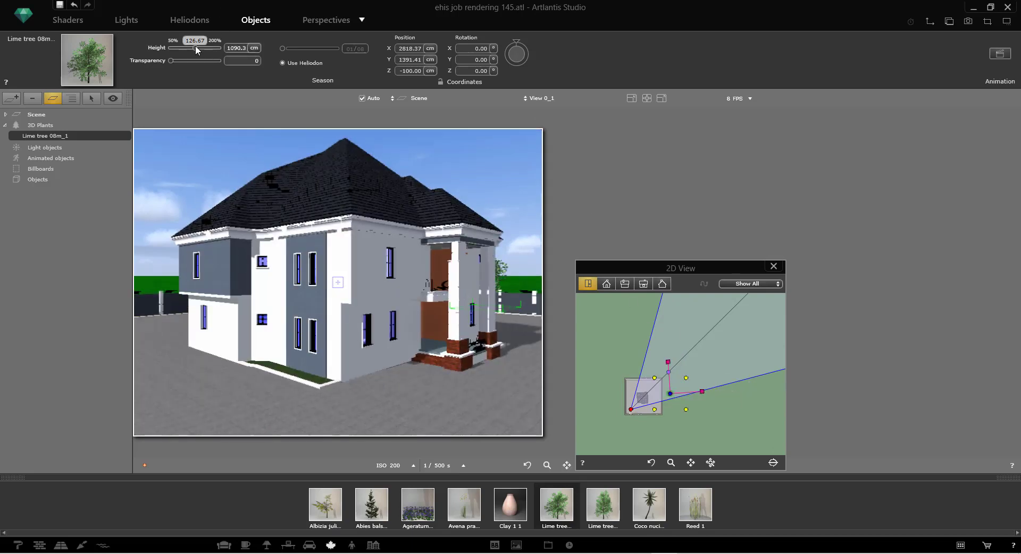
pyautogui.moveTo(202, 48); pyautogui.dragTo(218, 47)
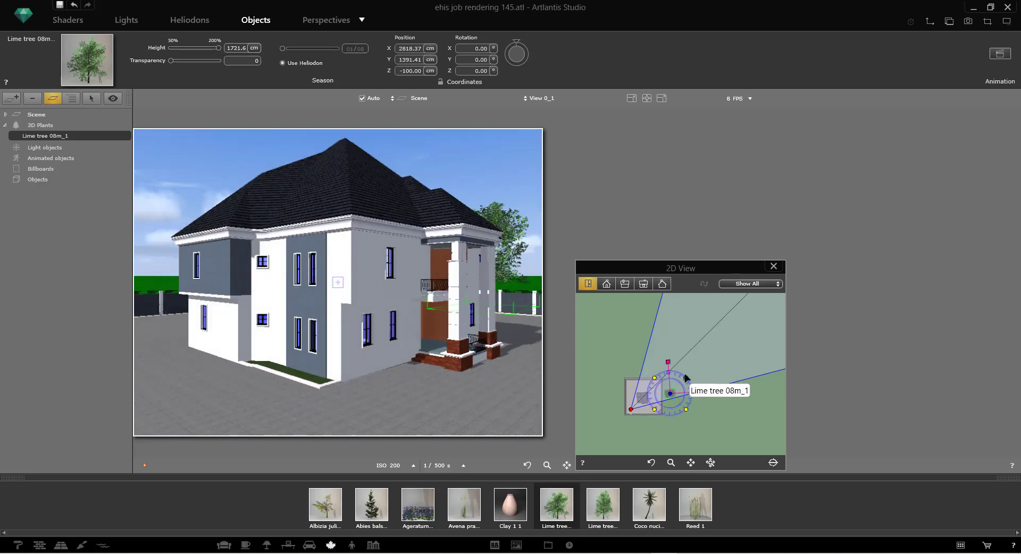
pyautogui.moveTo(668, 350); pyautogui.dragTo(668, 350)
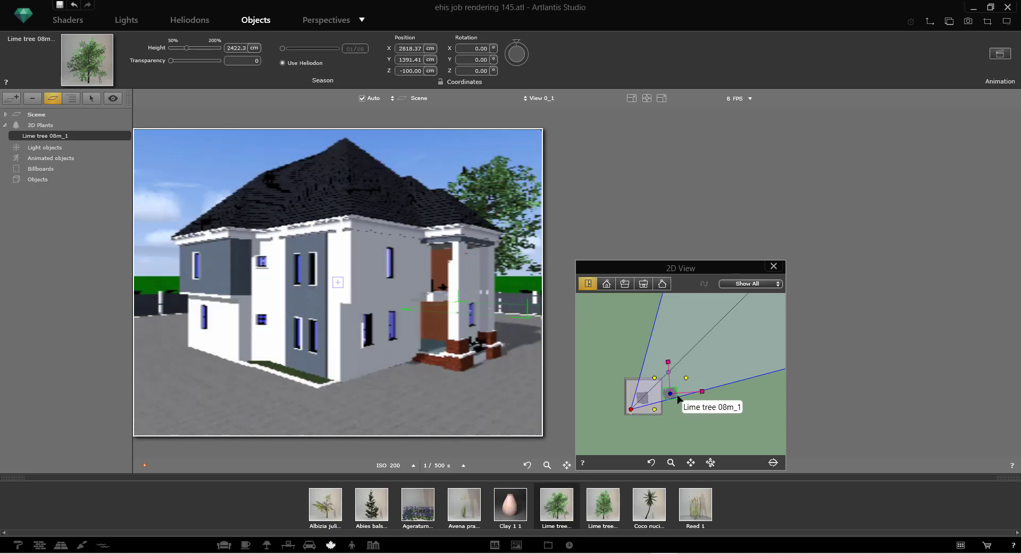
# Set the lime tree's height to 2018.6 cm and move it farther from the fence, to about X 4394 cm, Y 583 cm
pyautogui.moveTo(674, 395); pyautogui.dragTo(688, 357)
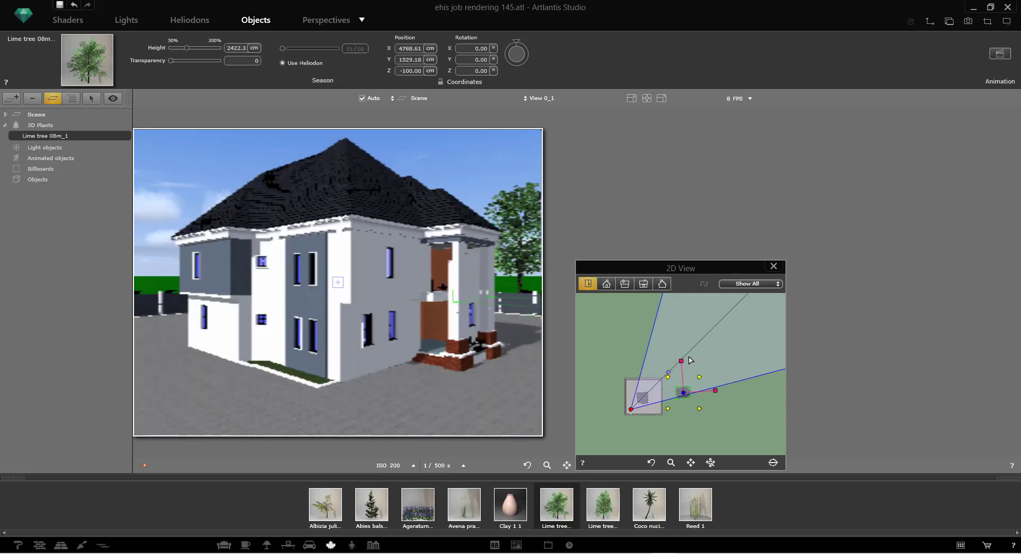
pyautogui.moveTo(188, 49); pyautogui.dragTo(181, 47)
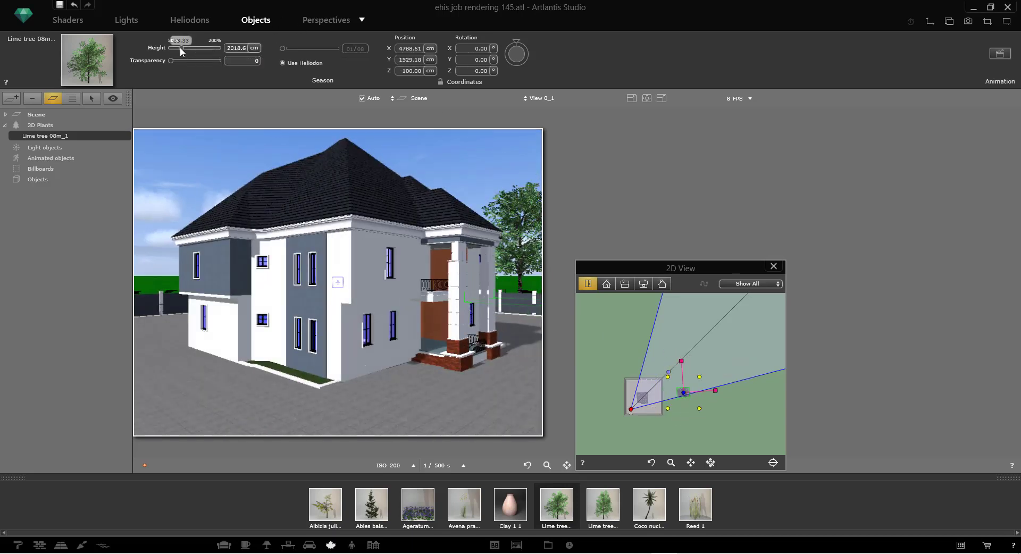
pyautogui.moveTo(684, 392)
pyautogui.mouseDown()
pyautogui.moveTo(673, 396)
pyautogui.moveTo(682, 401)
pyautogui.mouseUp()
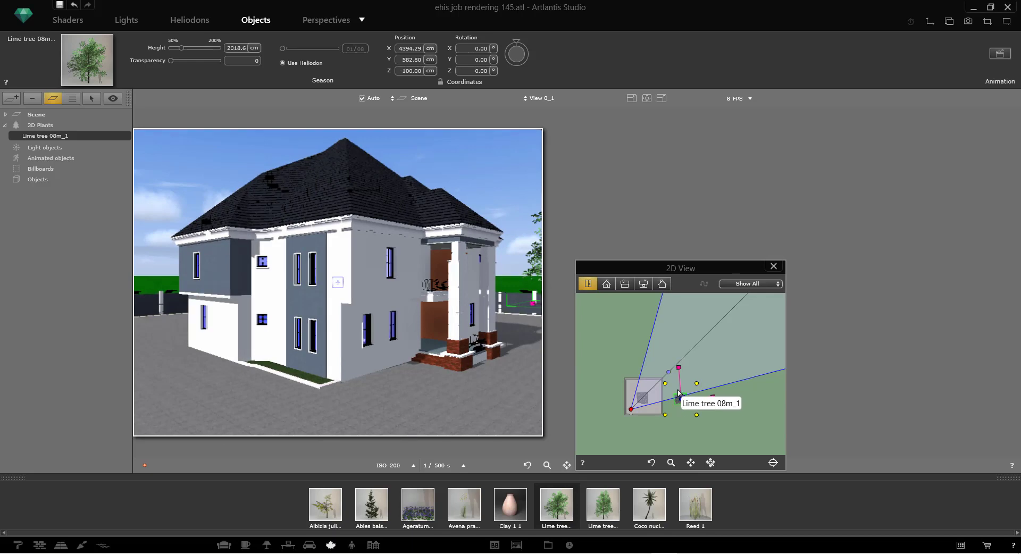
# Duplicate the lime tree outside the fence and move the copy along the fence to about X 3357 cm, Y 2055 cm
pyautogui.rightClick(681, 399)
pyautogui.click(698, 370)
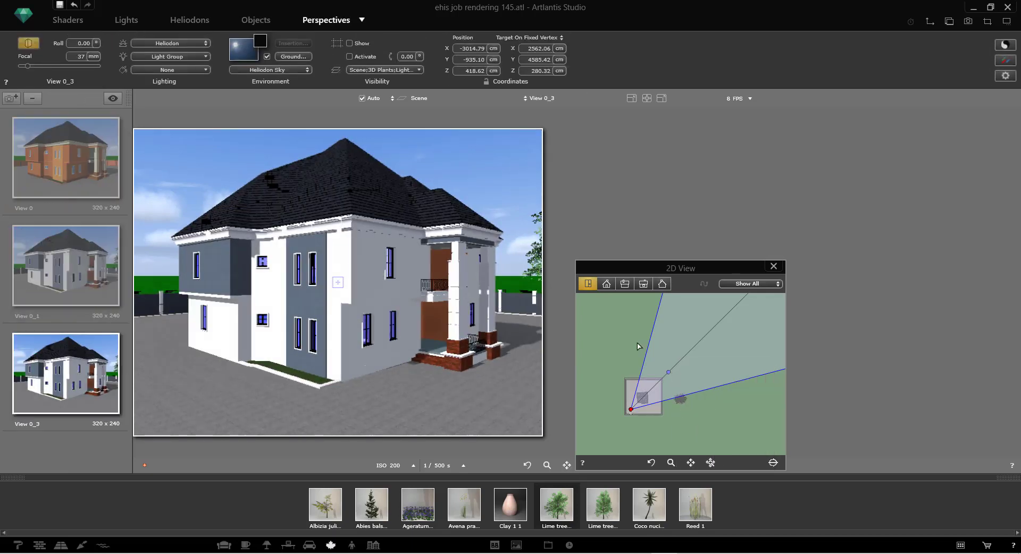
pyautogui.click(247, 19)
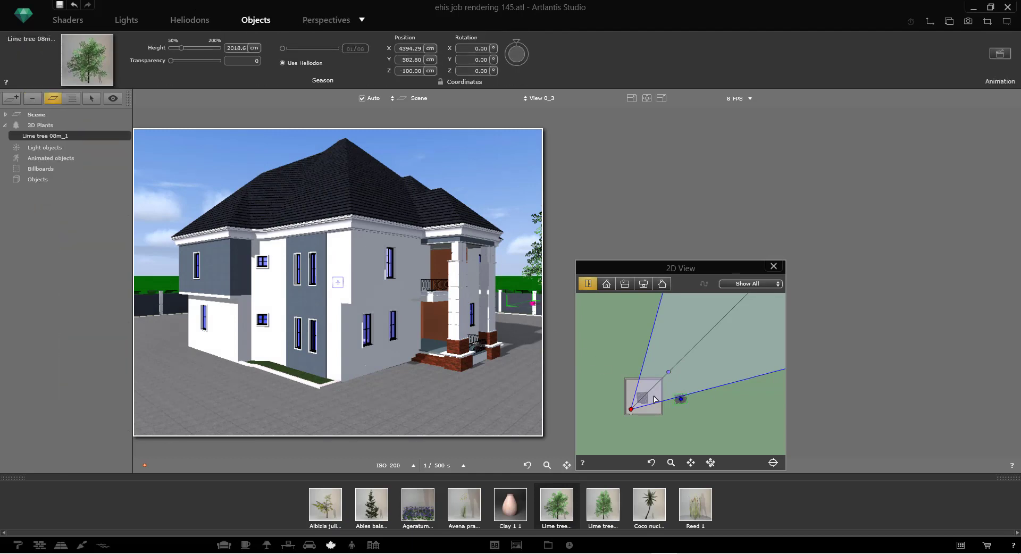
pyautogui.rightClick(680, 401)
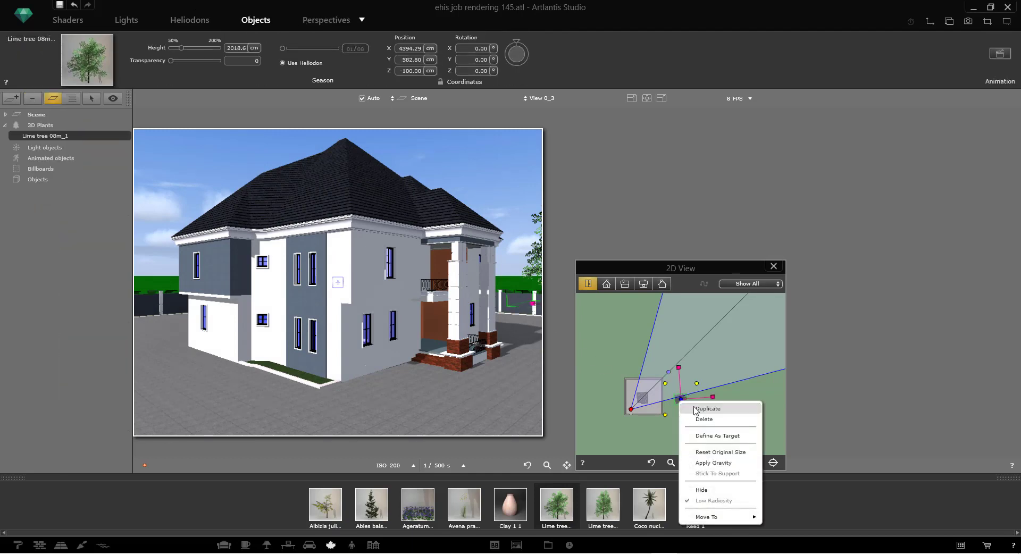
pyautogui.click(692, 408)
pyautogui.moveTo(681, 399)
pyautogui.mouseDown()
pyautogui.moveTo(661, 360)
pyautogui.moveTo(646, 381)
pyautogui.moveTo(663, 366)
pyautogui.moveTo(687, 393)
pyautogui.moveTo(676, 390)
pyautogui.mouseUp()
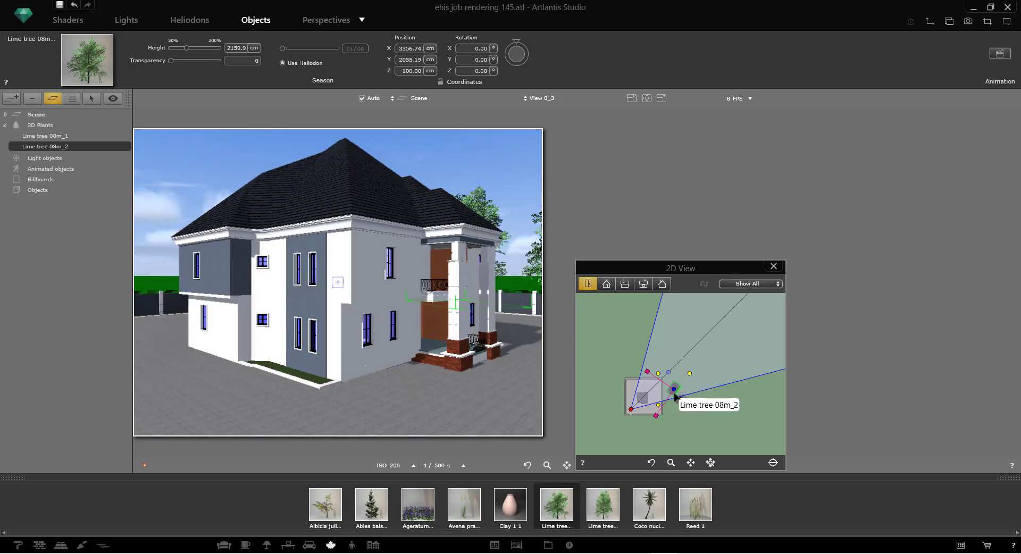
# Duplicate the second lime tree to about X 3692 cm, Y 1069 cm, between the other two, and set the copy's height to 1209.5 cm
pyautogui.scroll(3, 675, 396)
pyautogui.rightClick(673, 377)
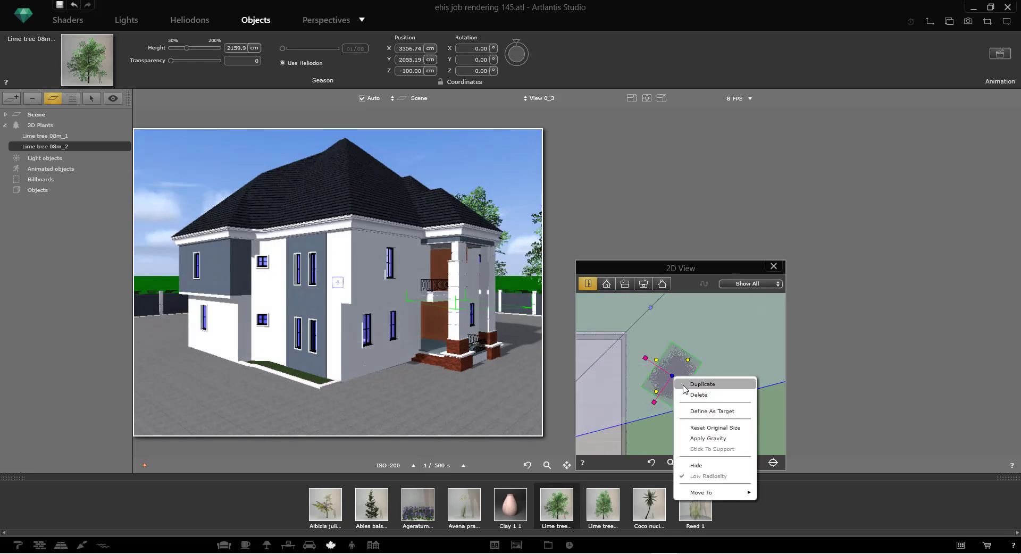
pyautogui.click(702, 384)
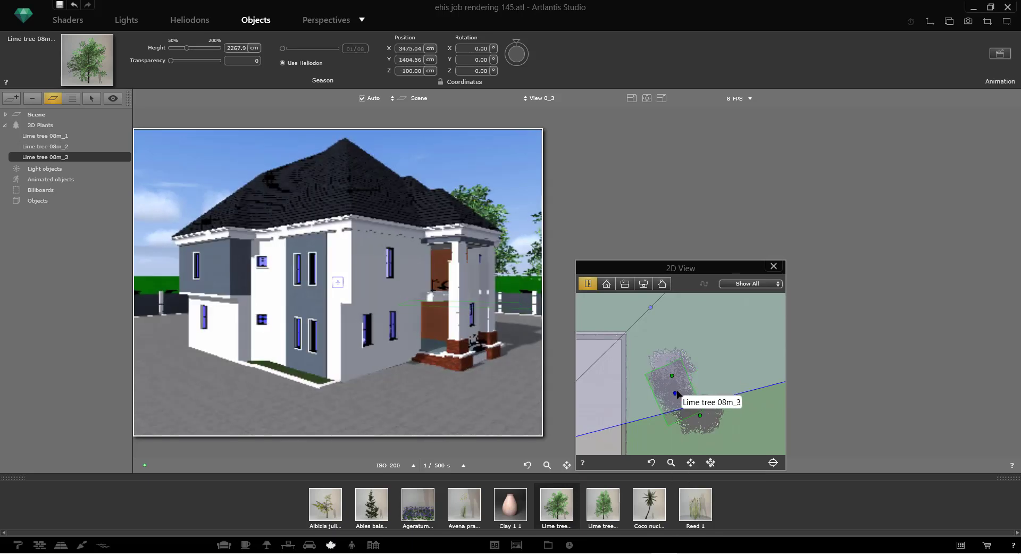
pyautogui.moveTo(677, 394); pyautogui.dragTo(683, 403)
pyautogui.click(682, 403)
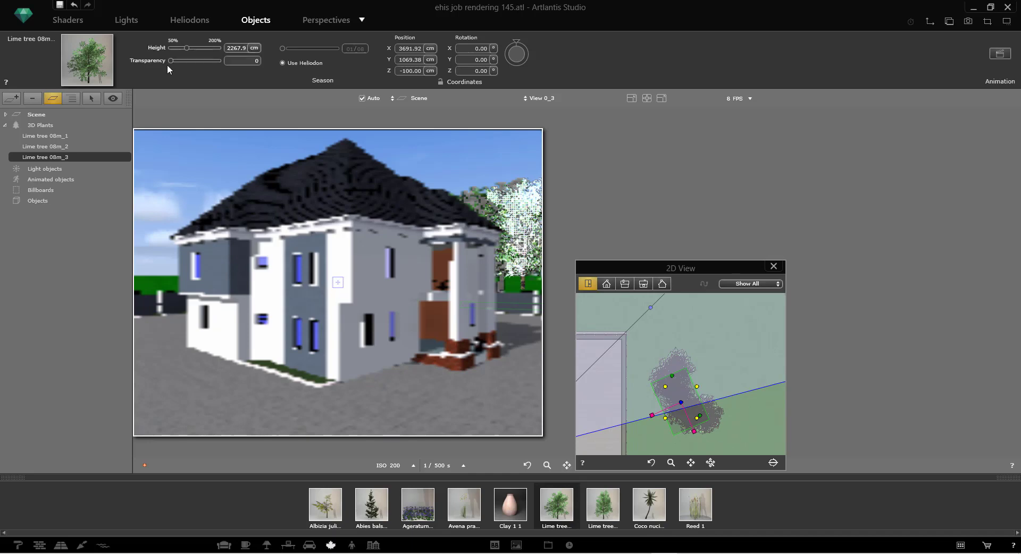
pyautogui.click(175, 47)
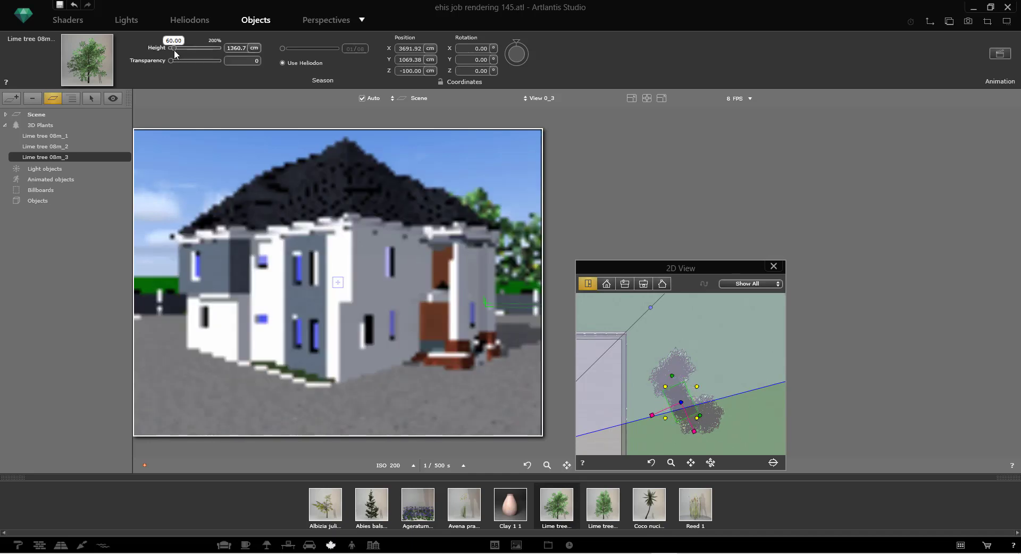
pyautogui.moveTo(174, 49); pyautogui.dragTo(172, 49)
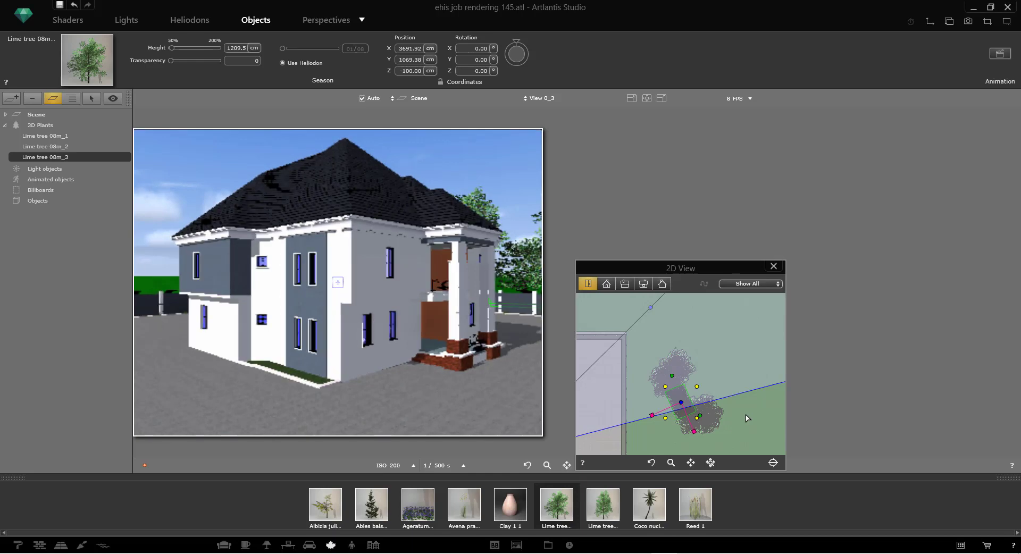
# Duplicate the first lime tree and move the copy outside the rear fence, to about X -2073 cm, Y 4447 cm
pyautogui.scroll(-5, 727, 368)
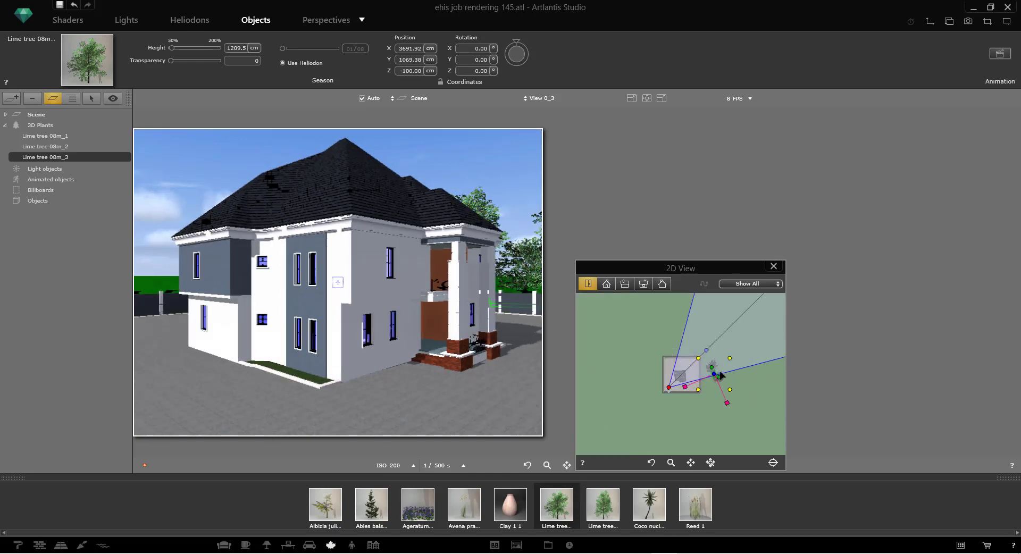
pyautogui.click(712, 366)
pyautogui.rightClick(713, 367)
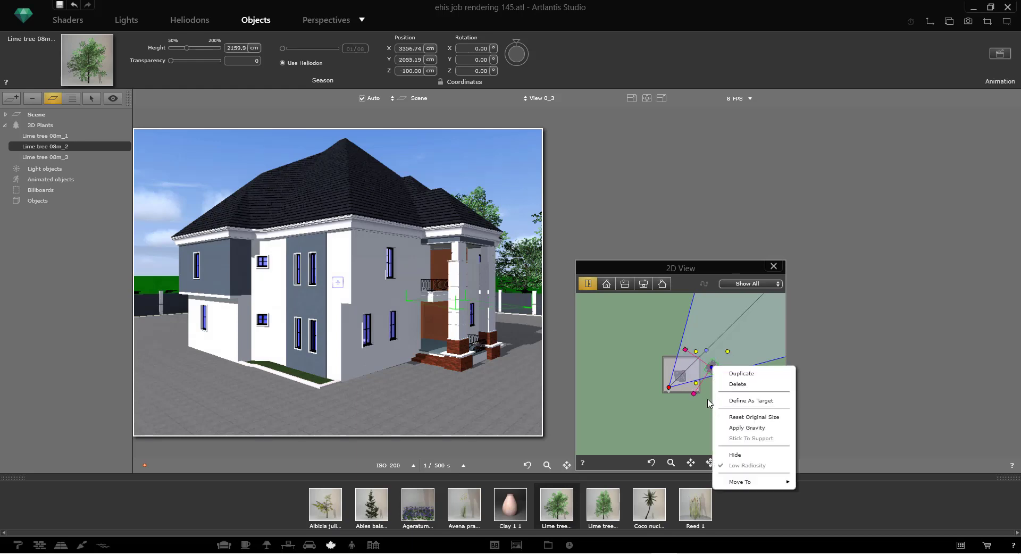
pyautogui.click(707, 403)
pyautogui.rightClick(718, 379)
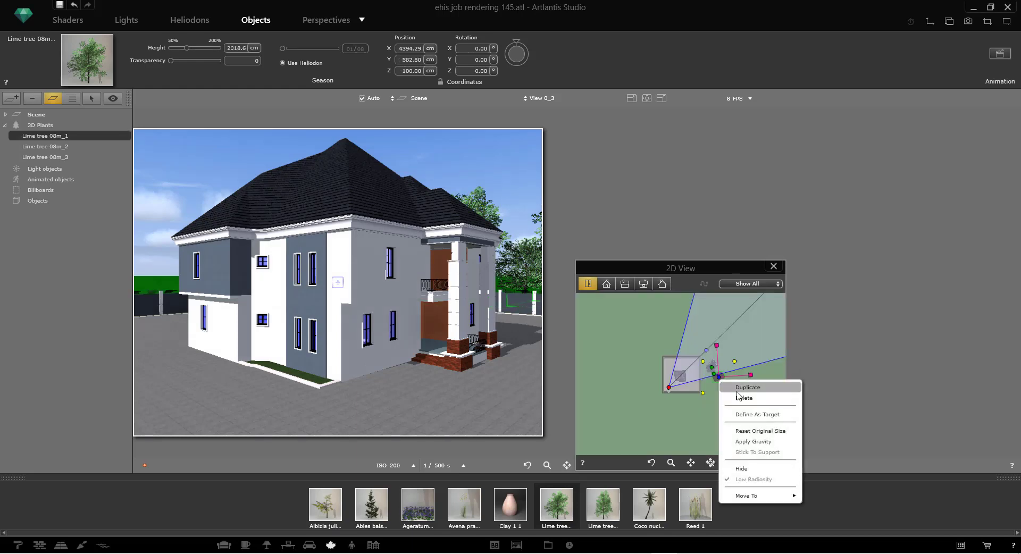
pyautogui.click(738, 392)
pyautogui.moveTo(715, 378); pyautogui.dragTo(676, 354)
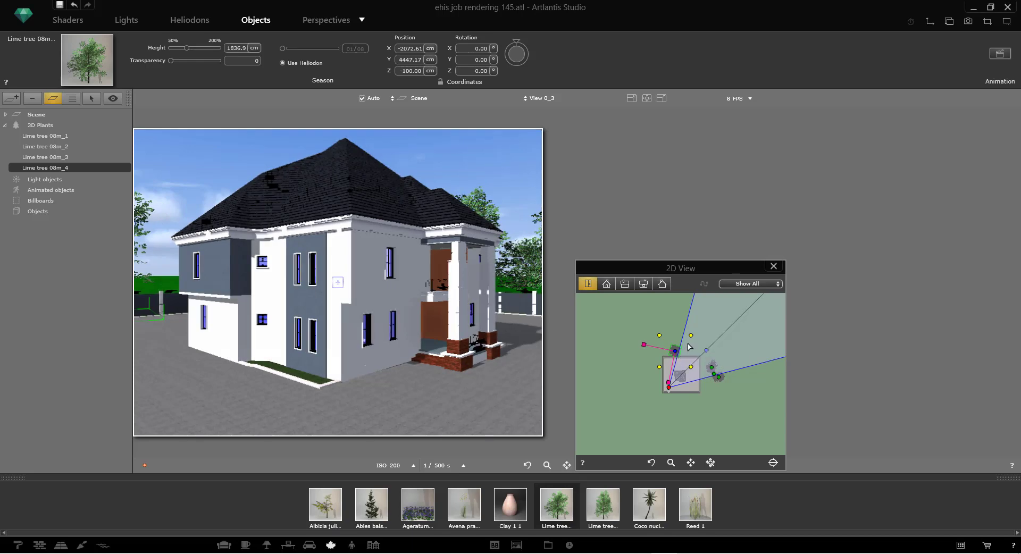
# Duplicate the lime tree behind the rear fence and place the copy beside it, at about X -969 cm, Y 4289 cm
pyautogui.rightClick(677, 352)
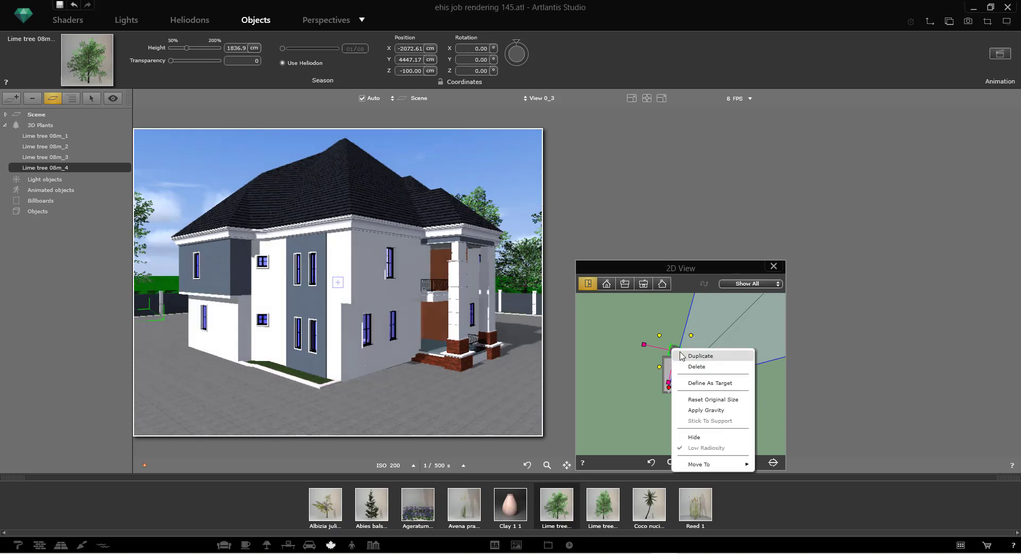
pyautogui.click(682, 354)
pyautogui.moveTo(675, 352); pyautogui.dragTo(683, 353)
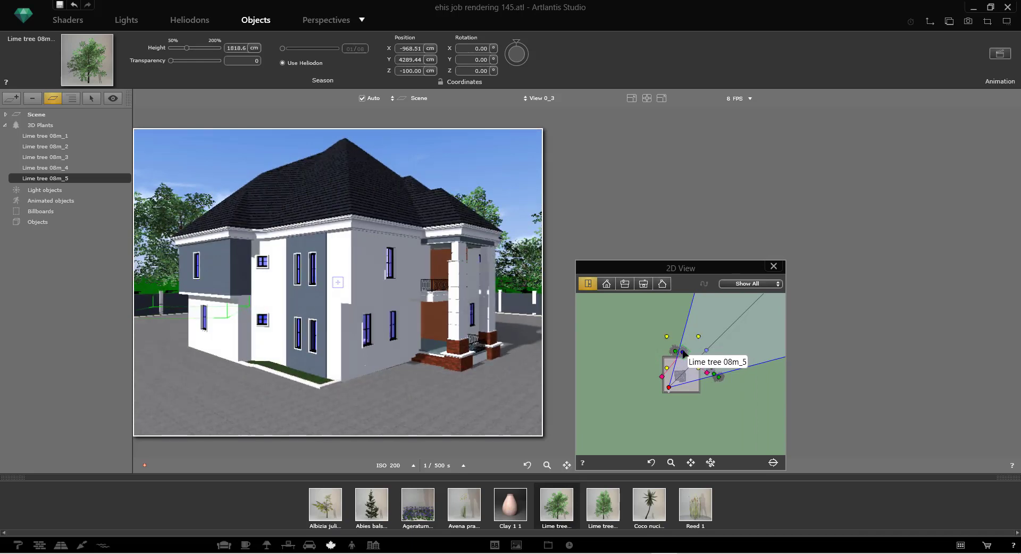
# Add another lime tree copy between the two rear trees at about X -1471 cm, Y 4339 cm, and set its height to 1167.5 cm
pyautogui.scroll(5, 683, 355)
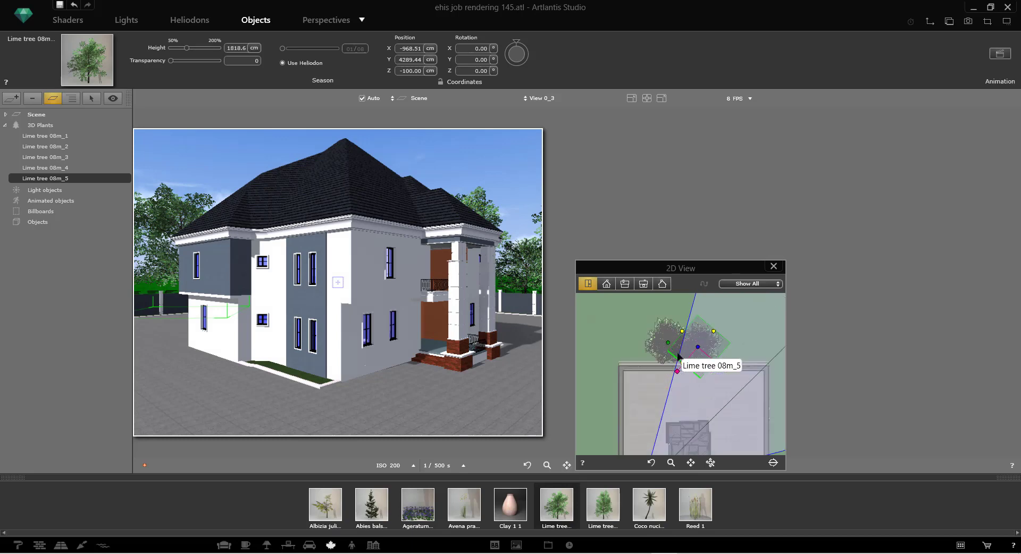
pyautogui.rightClick(717, 346)
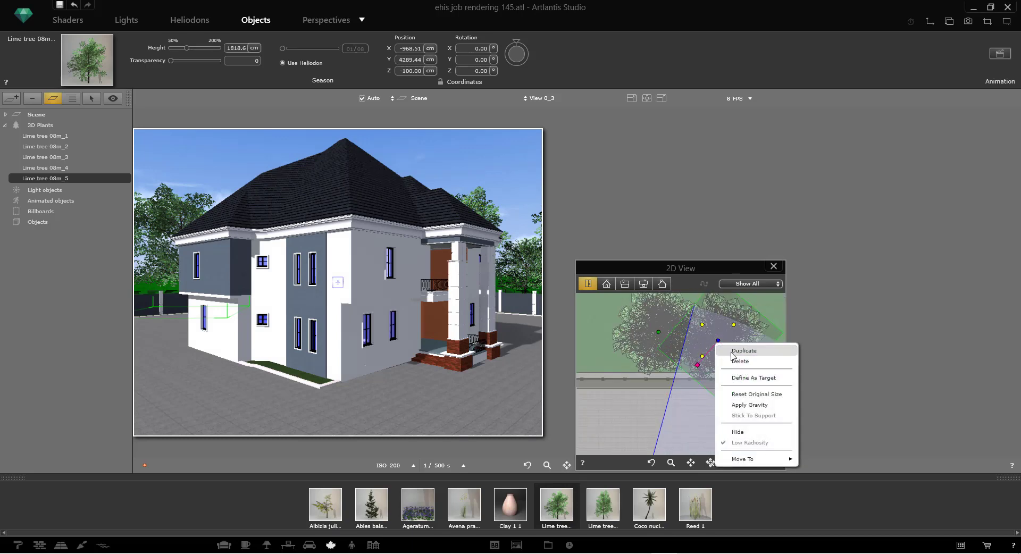
pyautogui.click(735, 352)
pyautogui.moveTo(695, 340); pyautogui.dragTo(686, 340)
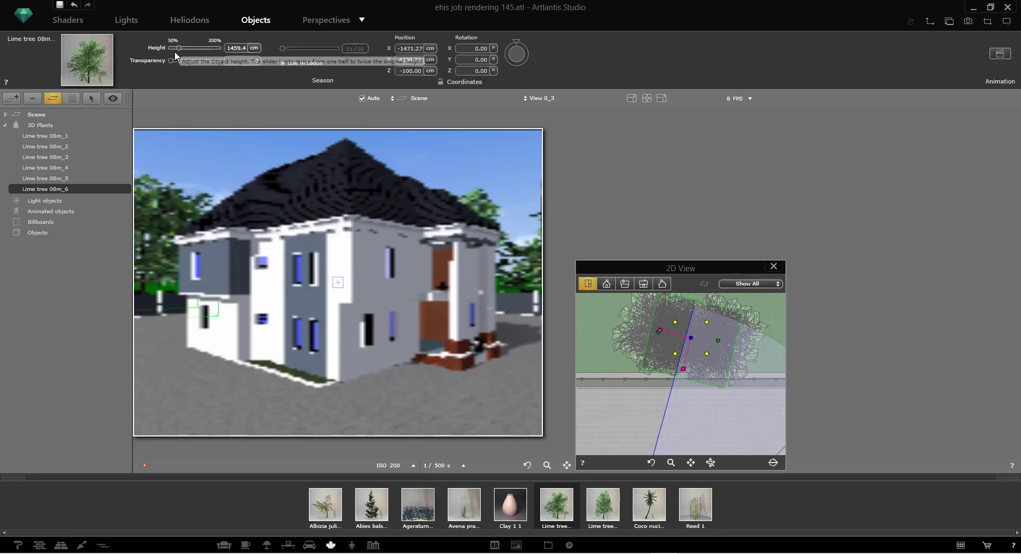
pyautogui.moveTo(187, 48); pyautogui.dragTo(174, 48)
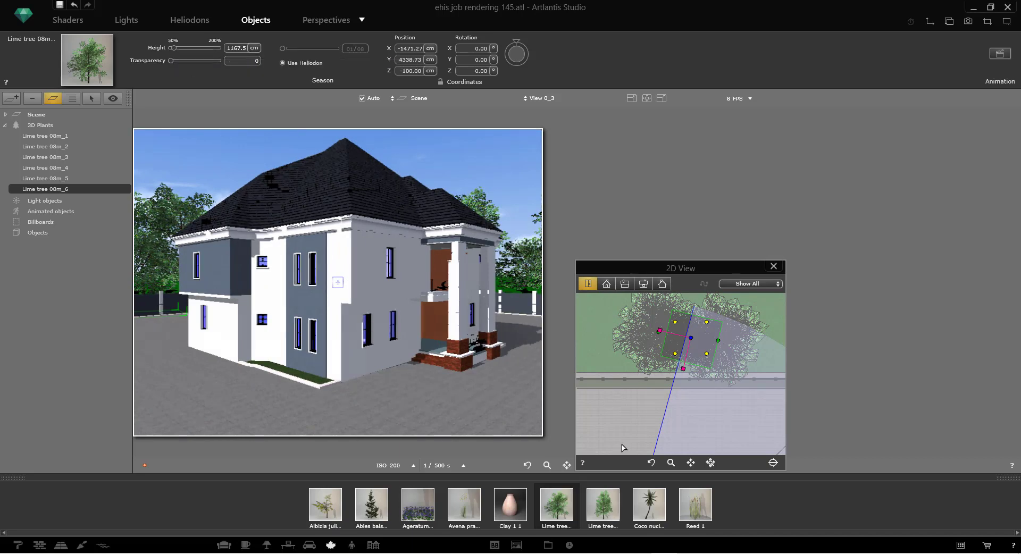
# Place an Ageratum houstonianum plant in the grass bed beside the house wall, at about X -1995 cm, Y 396 cm
pyautogui.scroll(-5, 628, 355)
pyautogui.scroll(2, 628, 356)
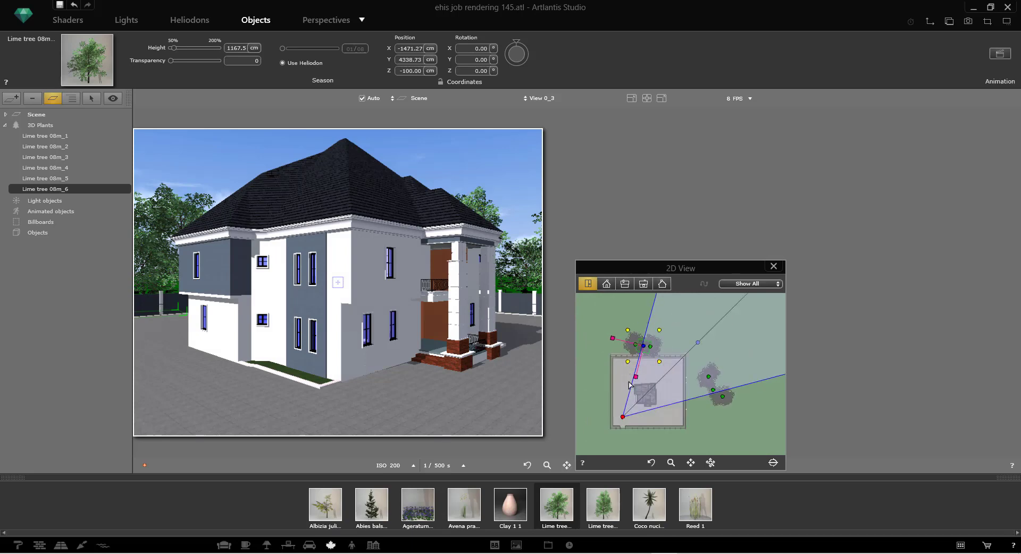
pyautogui.scroll(3, 632, 427)
pyautogui.scroll(3, 652, 319)
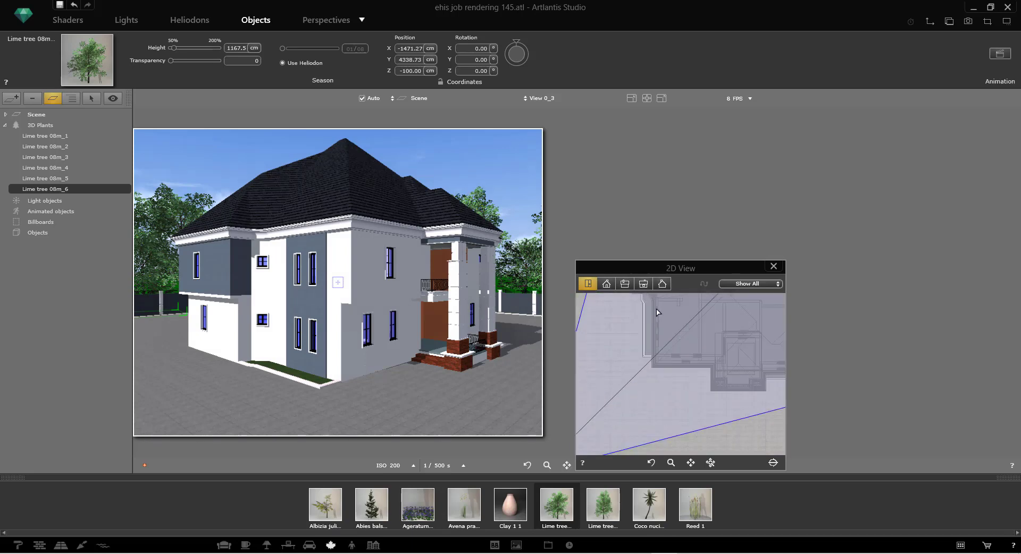
pyautogui.scroll(2, 658, 313)
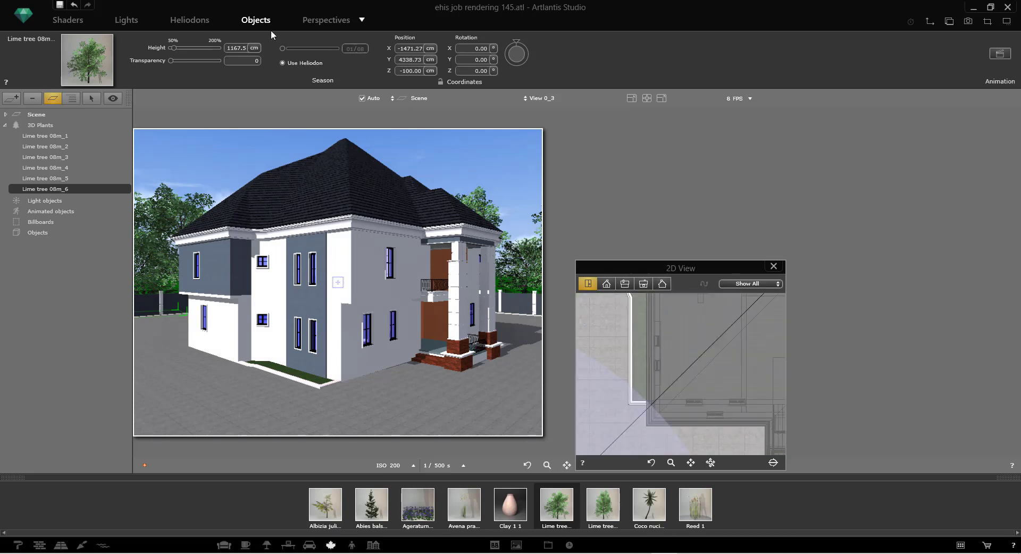
pyautogui.click(422, 516)
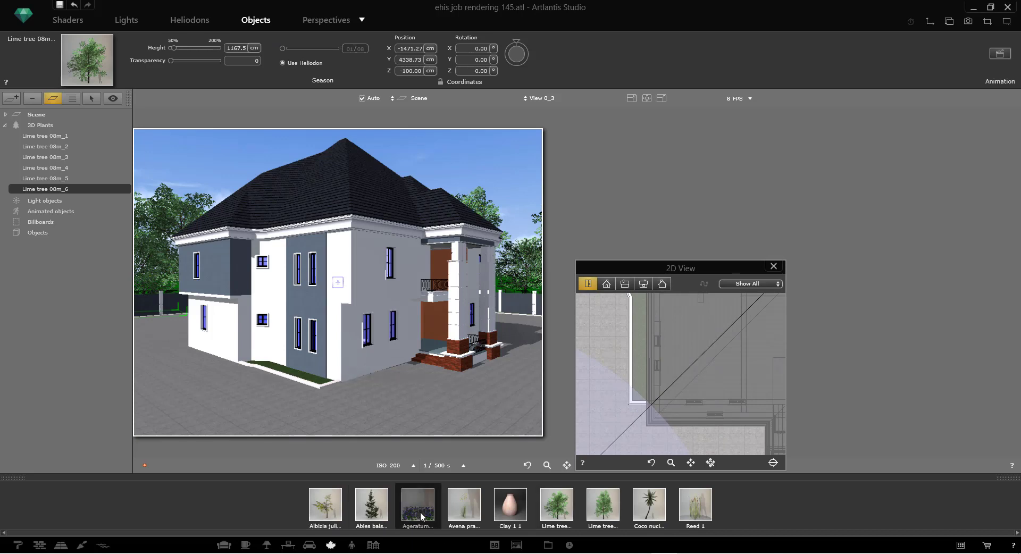
pyautogui.moveTo(422, 516); pyautogui.dragTo(640, 352)
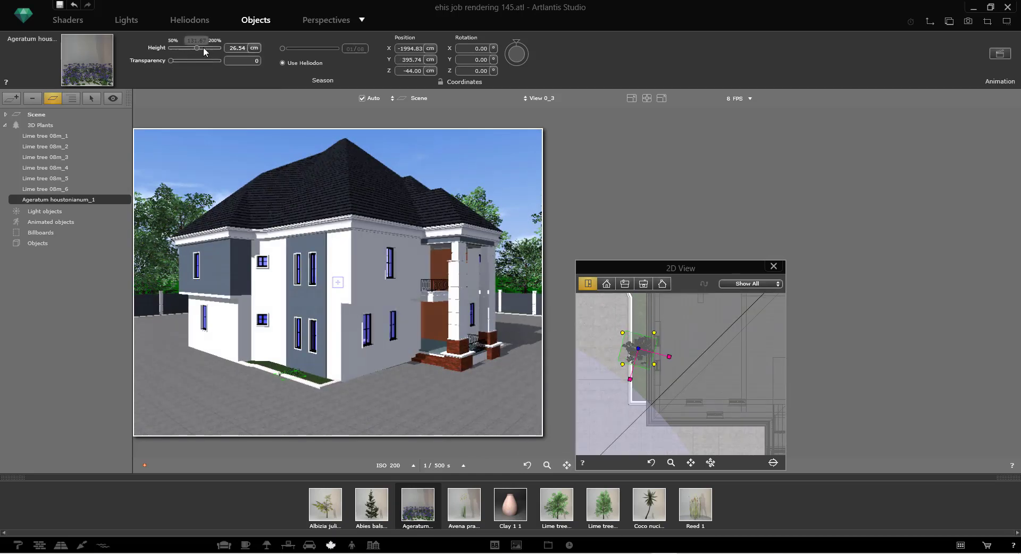
# Set the ageratum's height to 32.92 cm, reposition it at X -1952.94 cm with a 138.12° Z rotation, and set its season to 27/08
pyautogui.moveTo(204, 47); pyautogui.dragTo(206, 47)
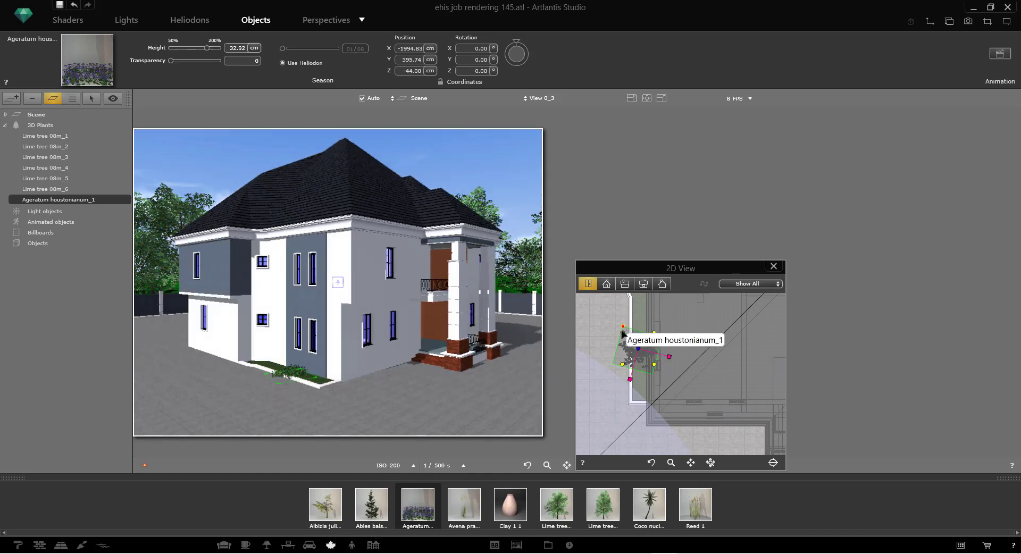
pyautogui.moveTo(622, 332); pyautogui.dragTo(652, 349)
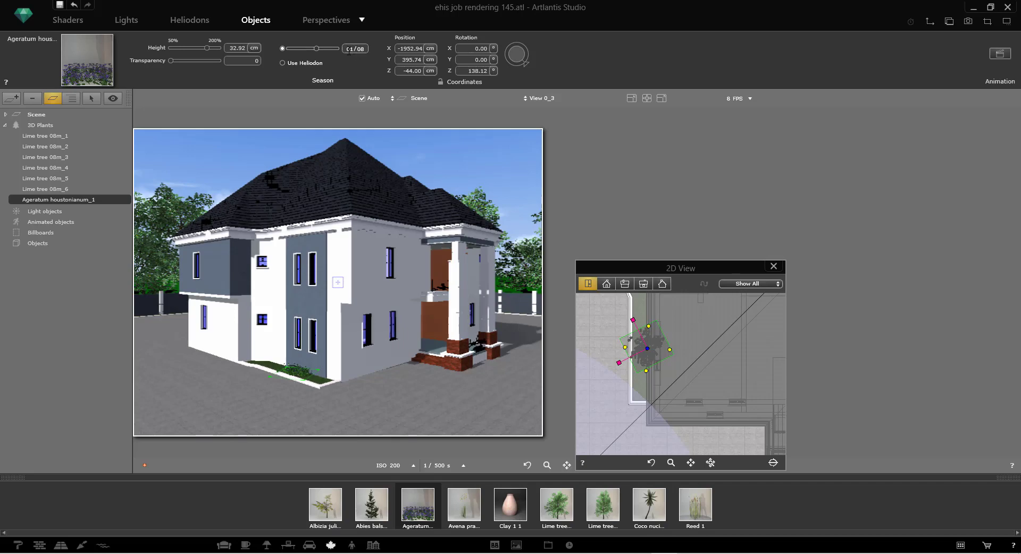
pyautogui.moveTo(317, 49); pyautogui.dragTo(322, 47)
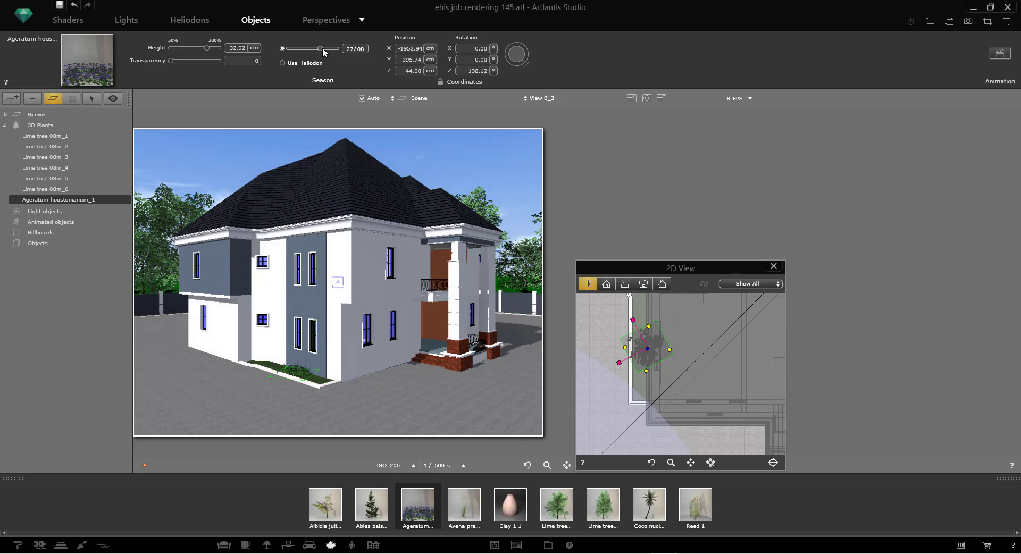
# Duplicate the ageratum twice along the bed toward the house corner, with the last copy at about Y 221 cm
pyautogui.rightClick(646, 350)
pyautogui.click(674, 357)
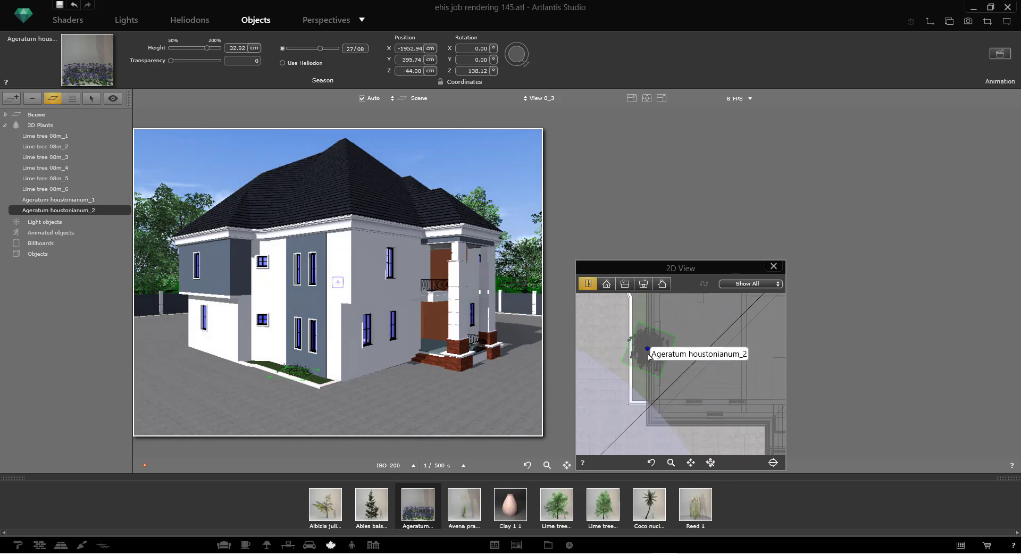
pyautogui.moveTo(646, 351); pyautogui.dragTo(648, 397)
pyautogui.rightClick(648, 375)
pyautogui.click(675, 383)
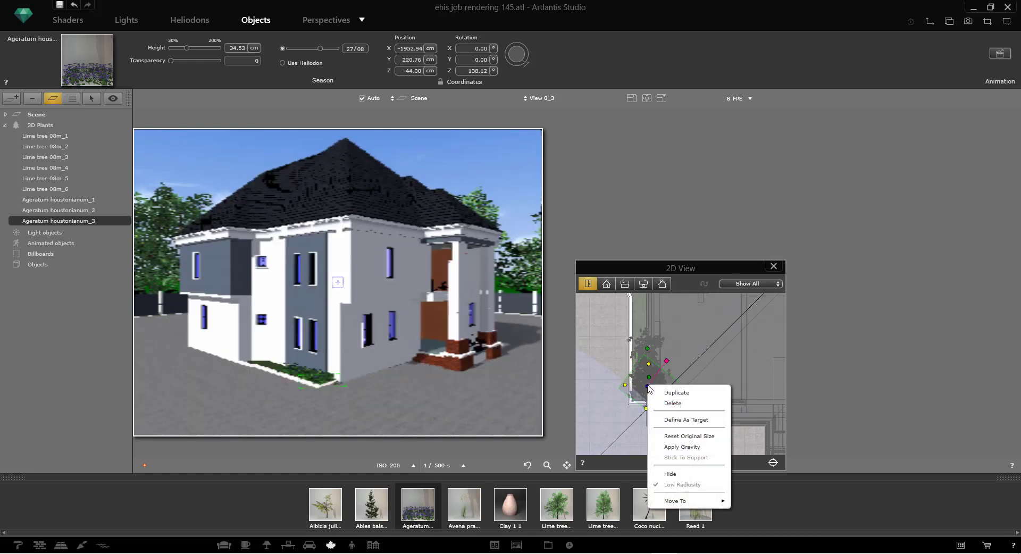
# Duplicate the ageratum near the house corner and extend the row the other way, to about X -1948 cm, Y 590 cm
pyautogui.rightClick(658, 391)
pyautogui.click(658, 393)
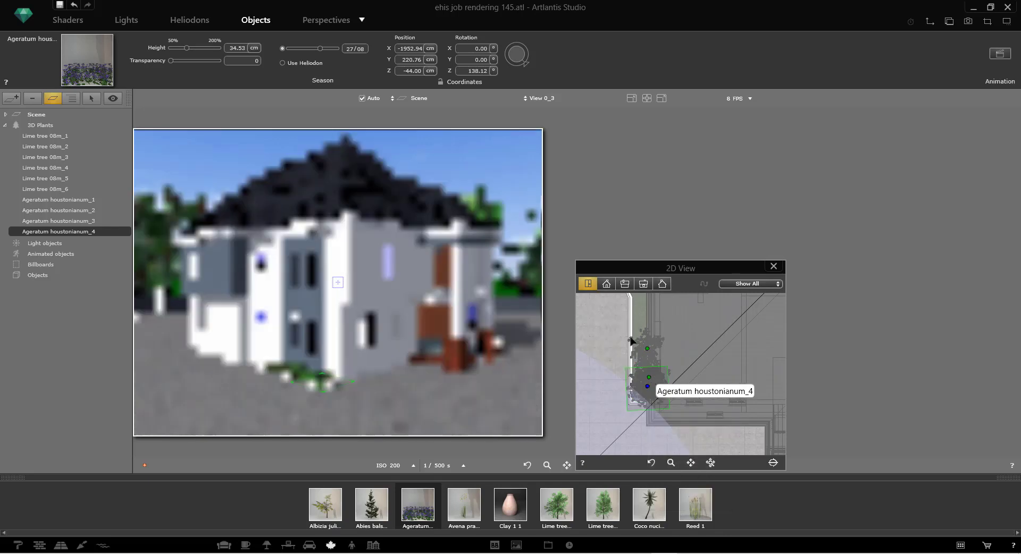
pyautogui.moveTo(657, 386); pyautogui.dragTo(652, 313)
# Duplicate the ageratum at the row's far end and move the copy to the end of the bed, about X -1992 cm, Y 701 cm
pyautogui.scroll(-5, 640, 375)
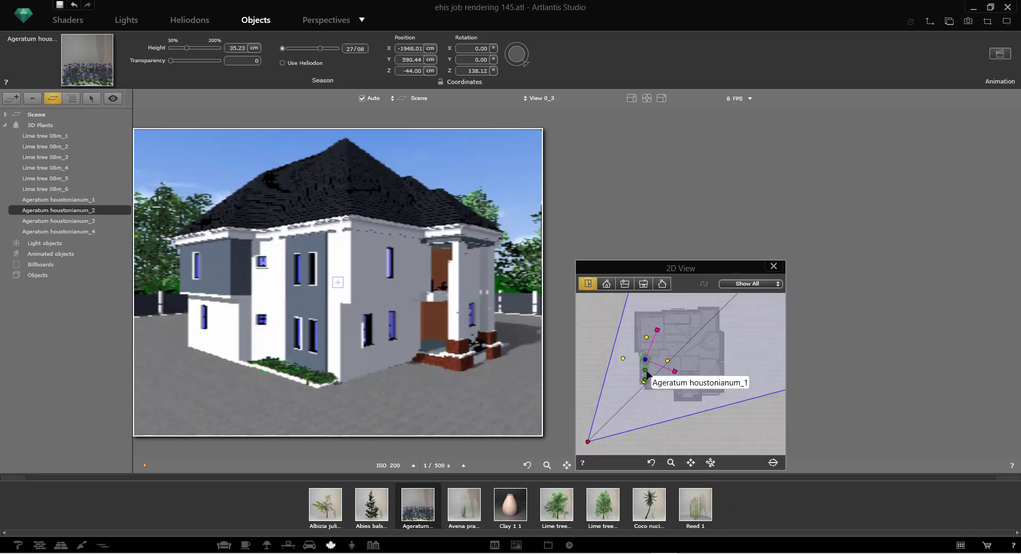
pyautogui.scroll(5, 643, 360)
pyautogui.rightClick(643, 361)
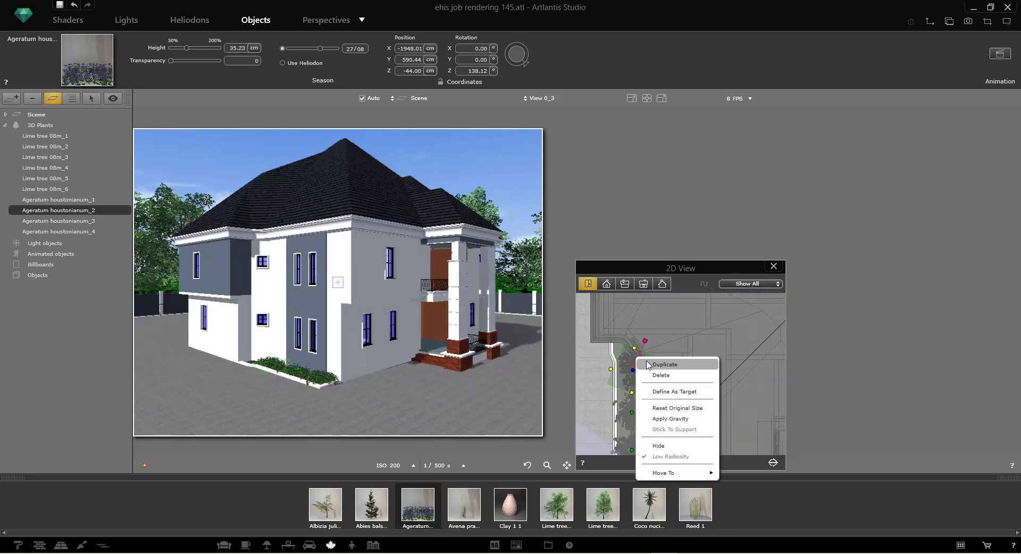
pyautogui.click(649, 364)
pyautogui.moveTo(626, 356); pyautogui.dragTo(617, 332)
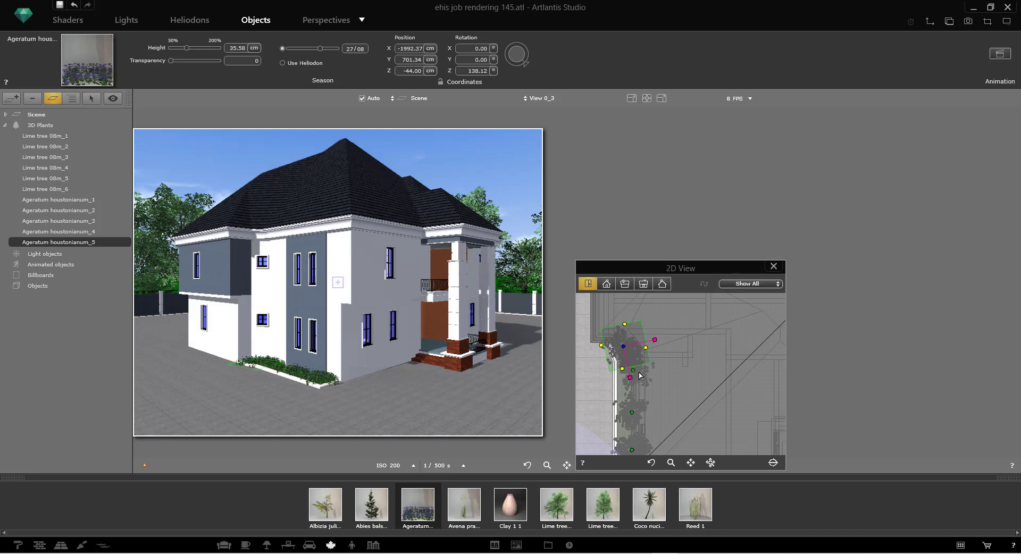
# Add a new perspective view of the planted house from the current camera position
pyautogui.click(320, 21)
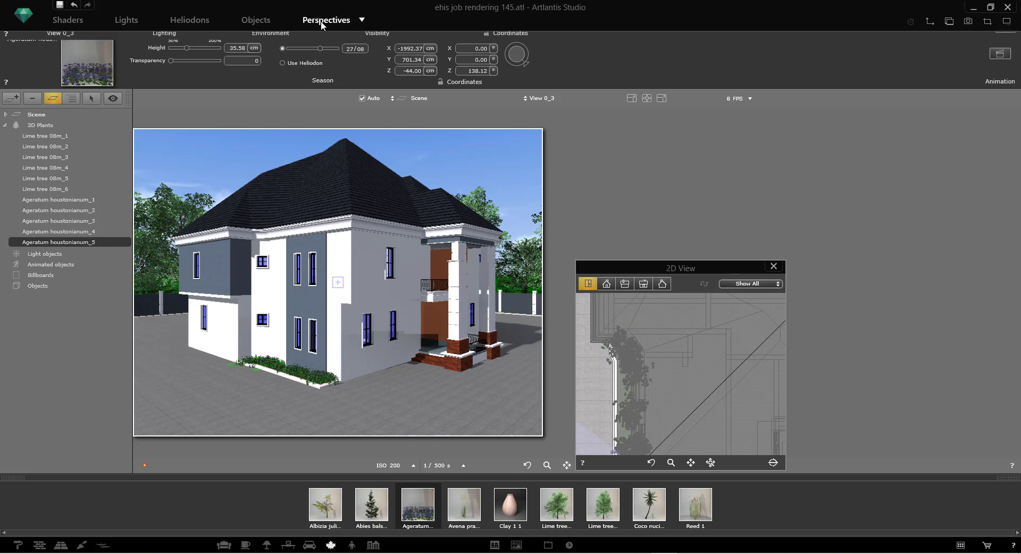
pyautogui.click(11, 99)
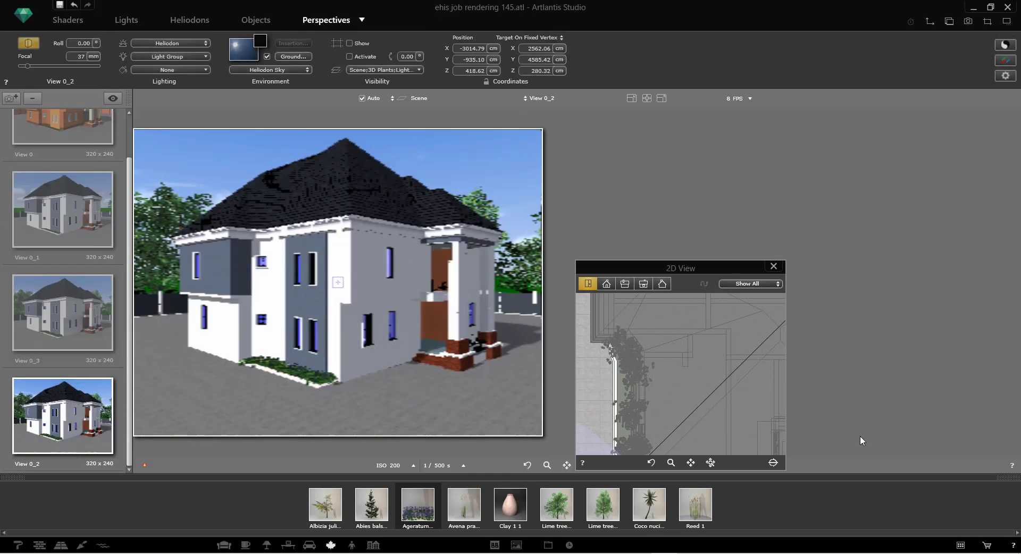
# Lower the View 0_2 camera in an elevation view to a height of about Z 224 cm
pyautogui.click(773, 267)
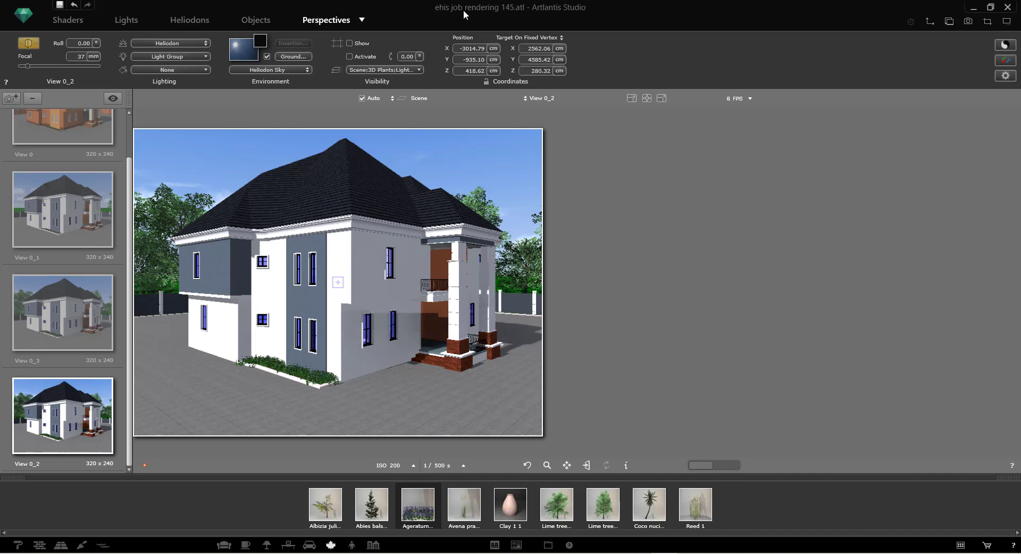
pyautogui.click(930, 21)
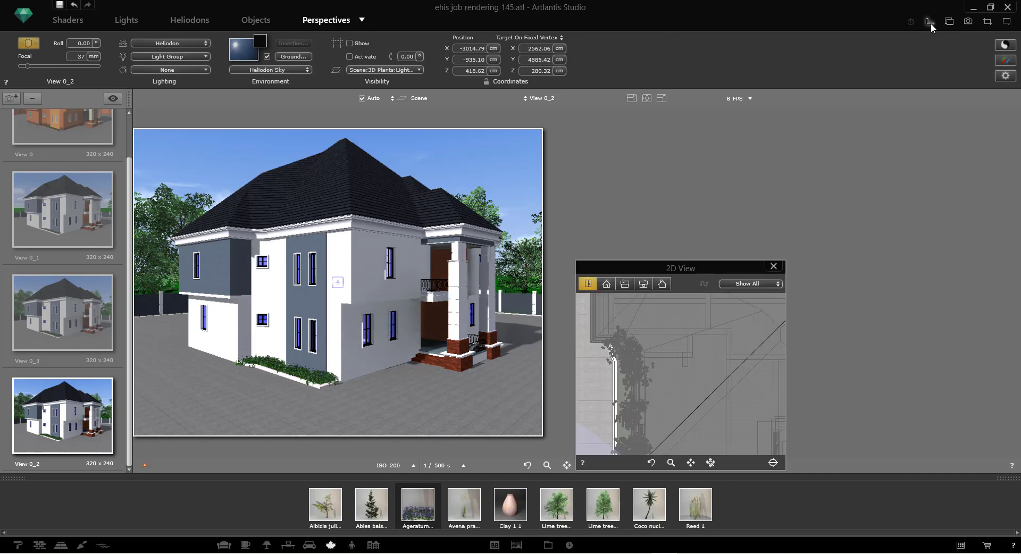
pyautogui.click(625, 284)
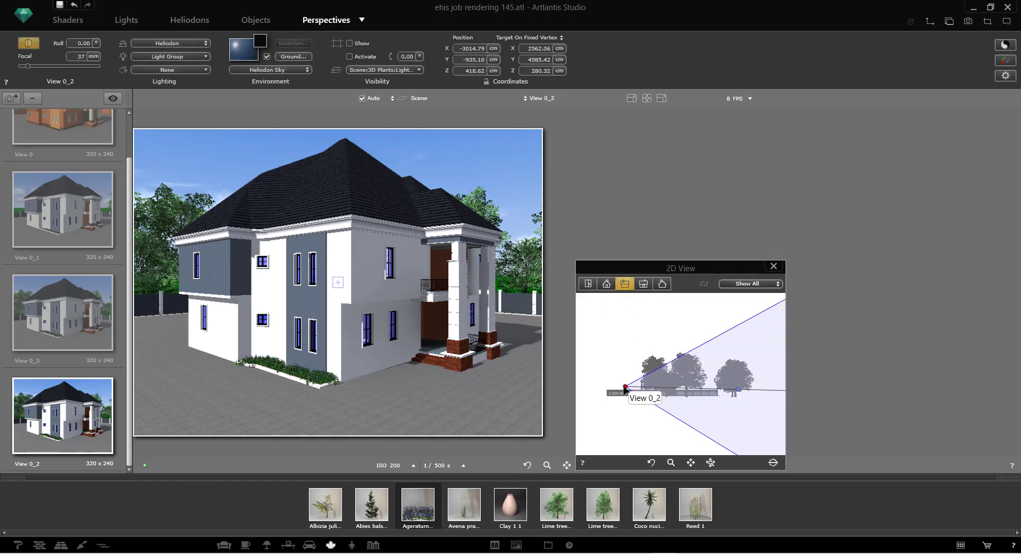
pyautogui.moveTo(626, 389); pyautogui.dragTo(626, 392)
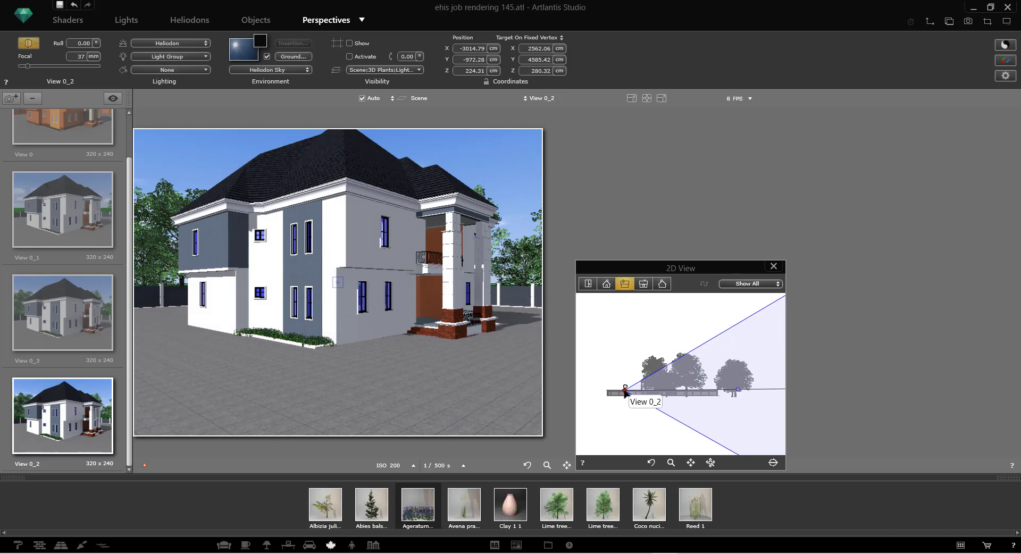
pyautogui.click(774, 266)
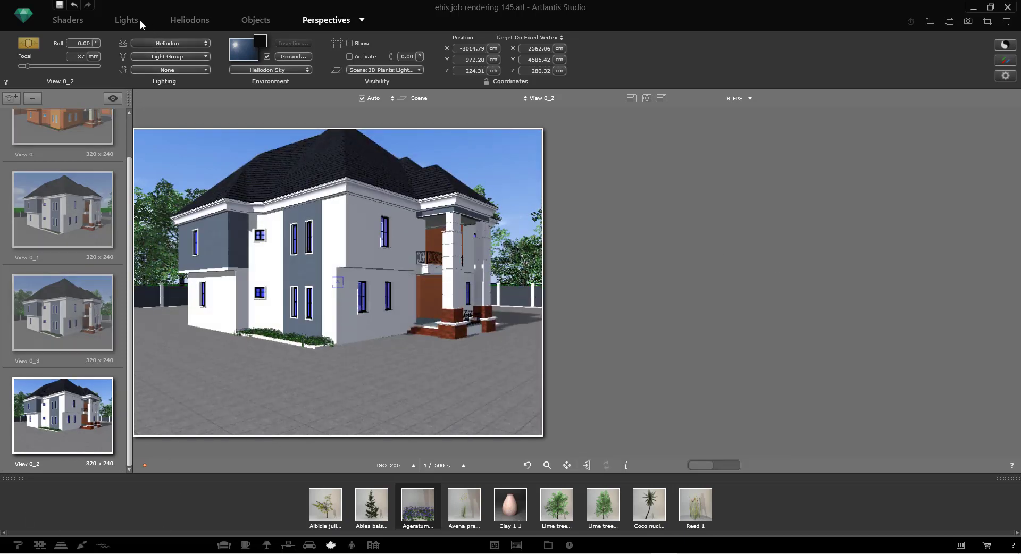
# Select the upper porch ceiling's material and change its diffuse color to a pale lavender blue
pyautogui.click(248, 20)
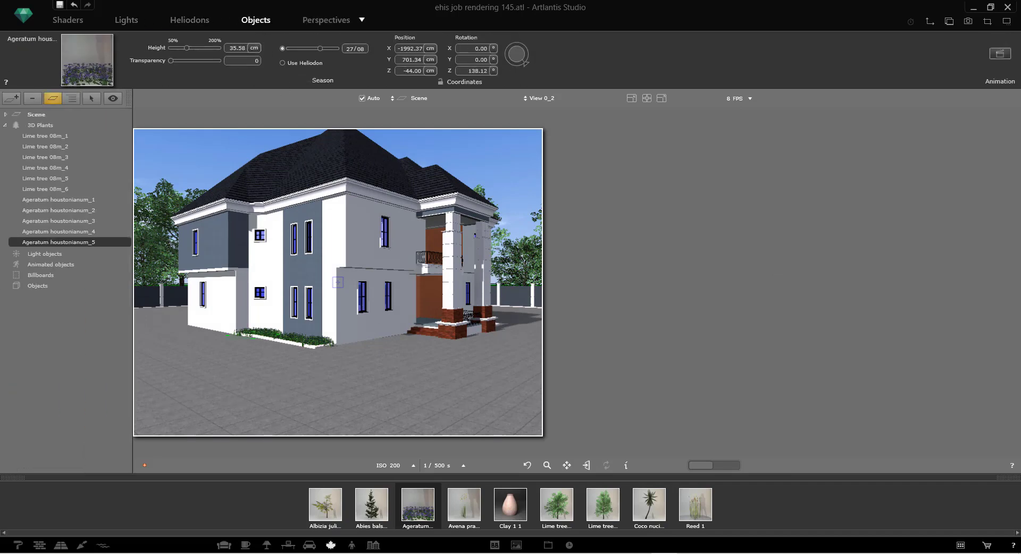
pyautogui.click(436, 217)
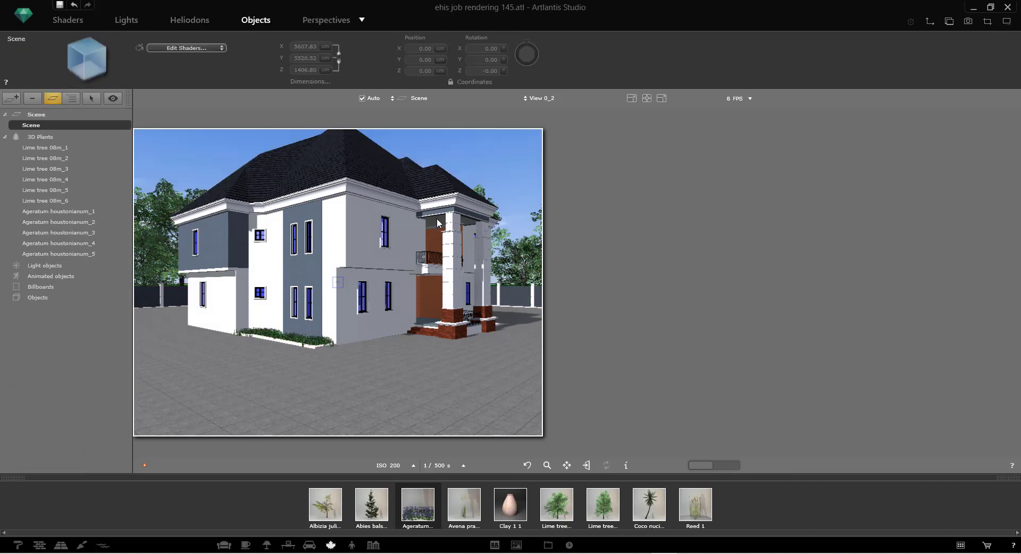
pyautogui.click(78, 20)
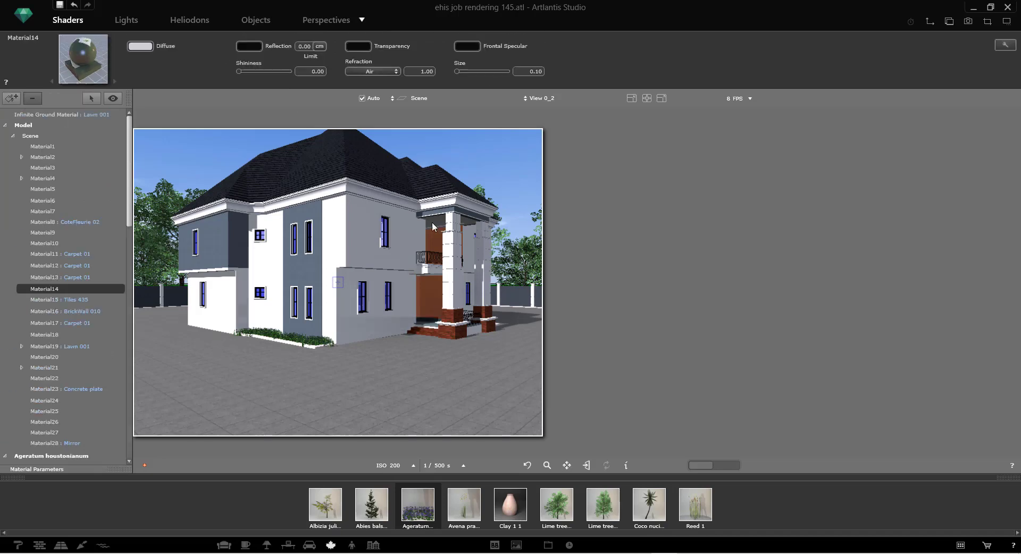
pyautogui.click(432, 223)
pyautogui.click(145, 48)
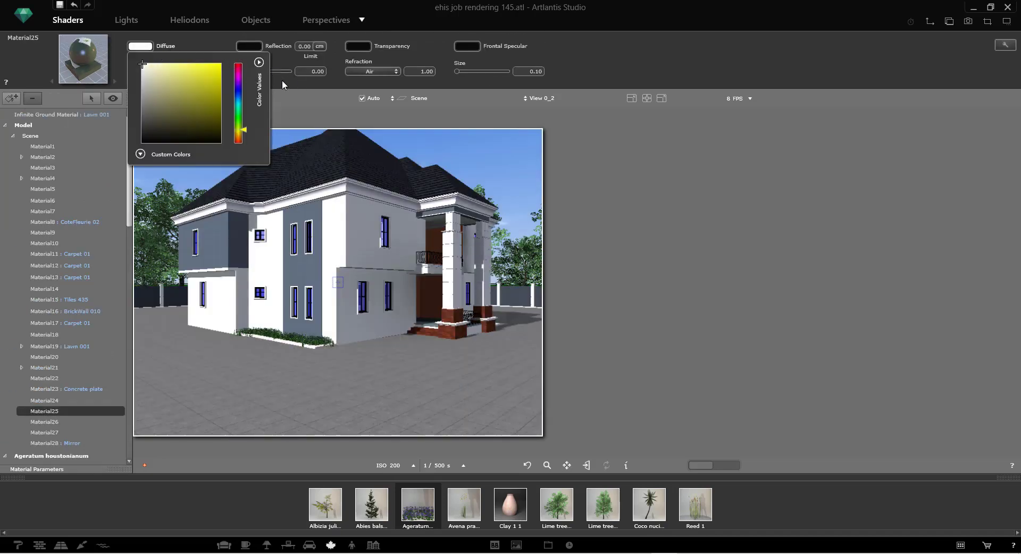
pyautogui.click(239, 87)
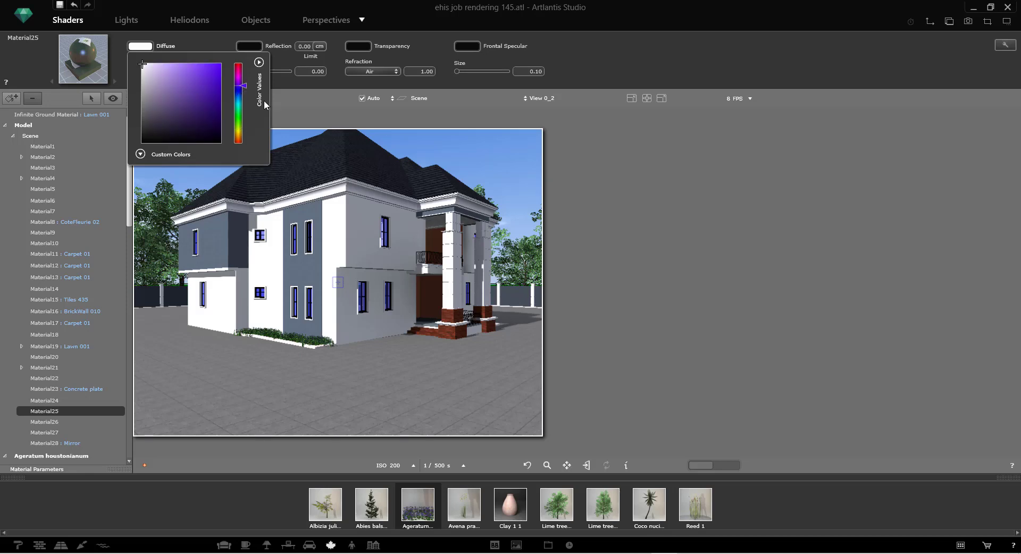
pyautogui.click(238, 91)
pyautogui.click(156, 68)
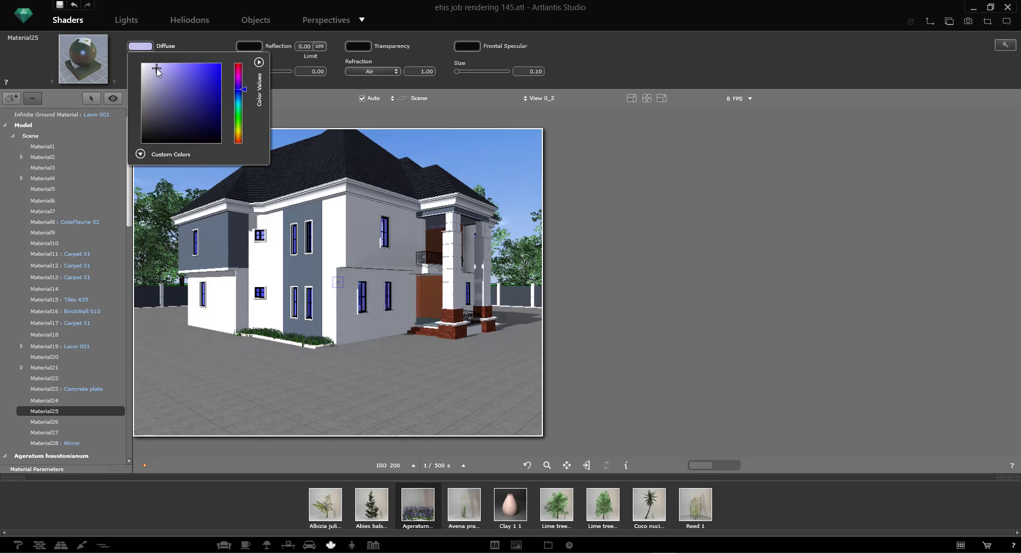
pyautogui.click(666, 293)
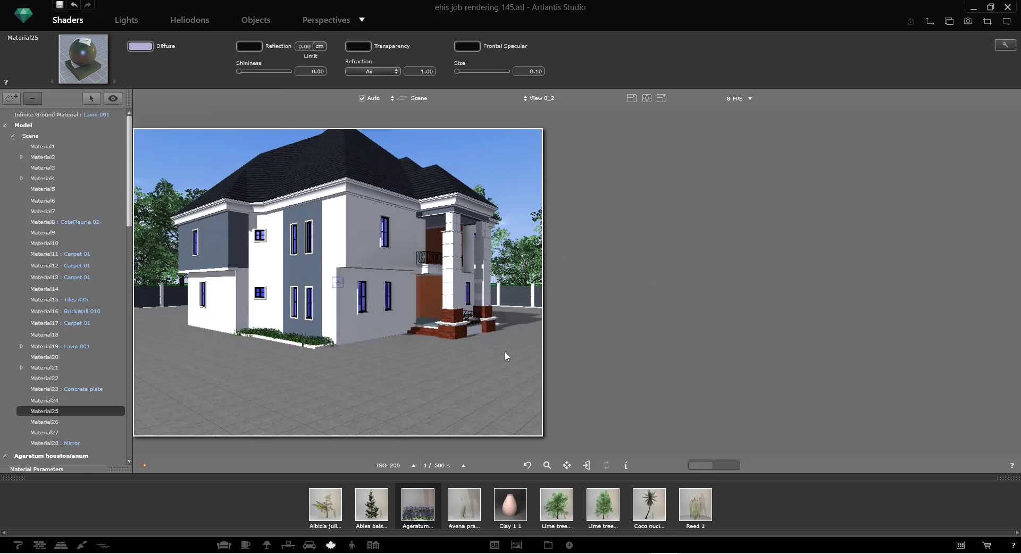
# Place the Ceiling 023 chandelier on the upper porch ceiling, at about X -1229 cm, Y 32 cm, Z 590 cm
pyautogui.click(256, 20)
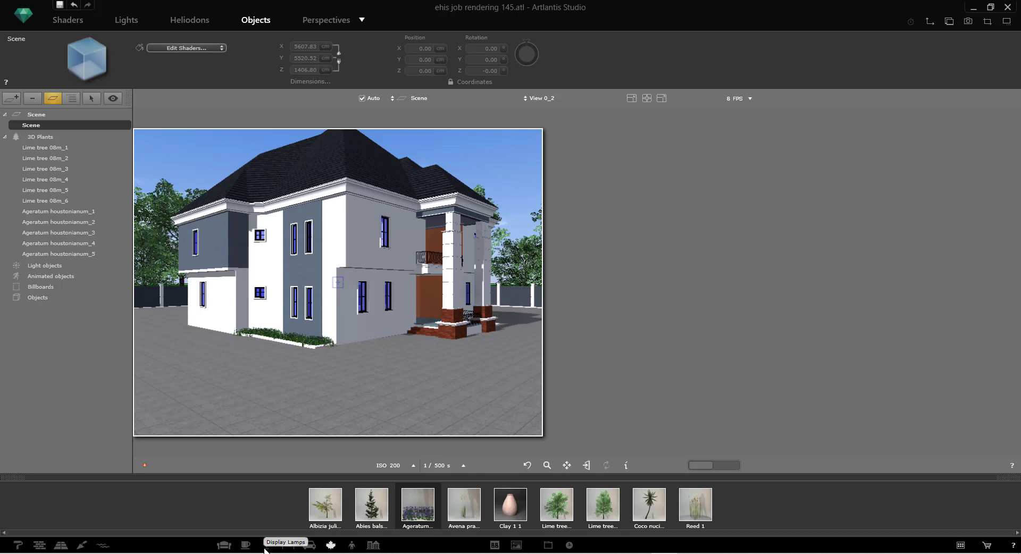
pyautogui.click(266, 547)
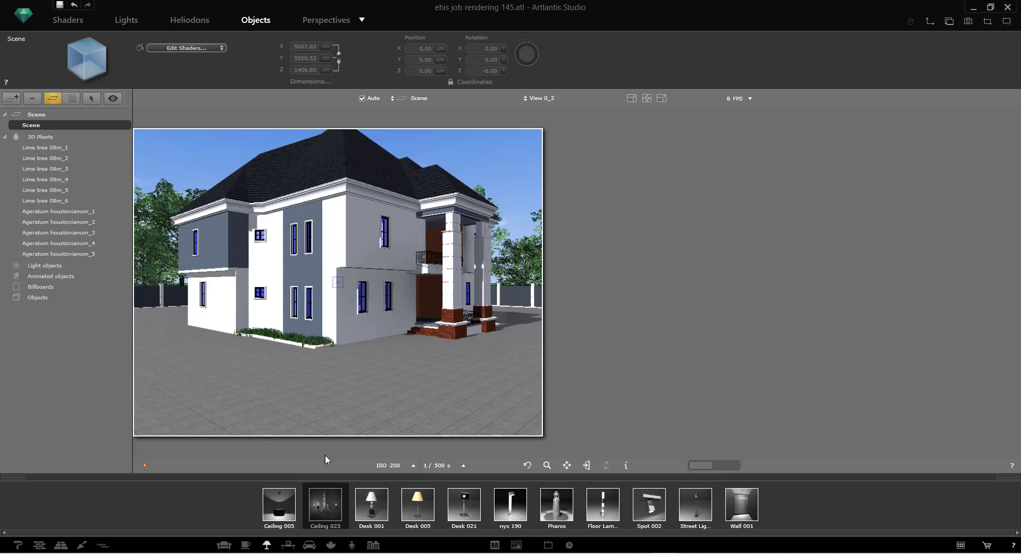
pyautogui.moveTo(326, 460); pyautogui.dragTo(438, 223)
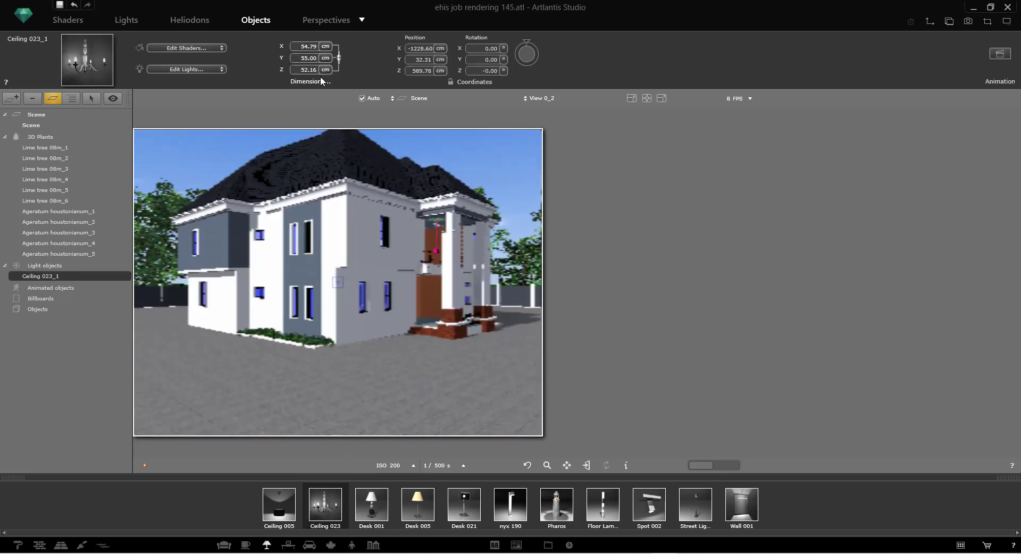
# Change the color of the chandelier's Lumière_1 light to a strong red
pyautogui.click(186, 69)
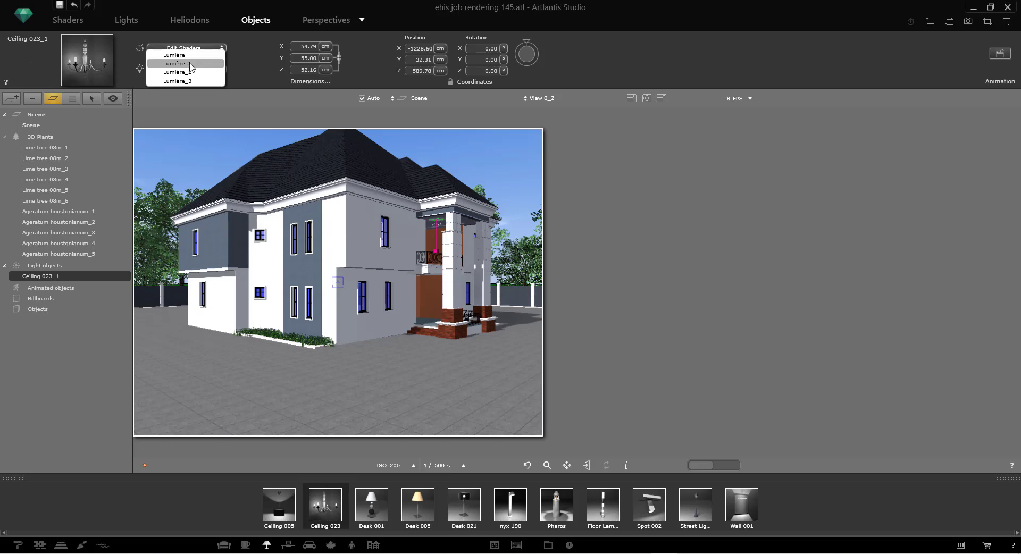
pyautogui.click(190, 64)
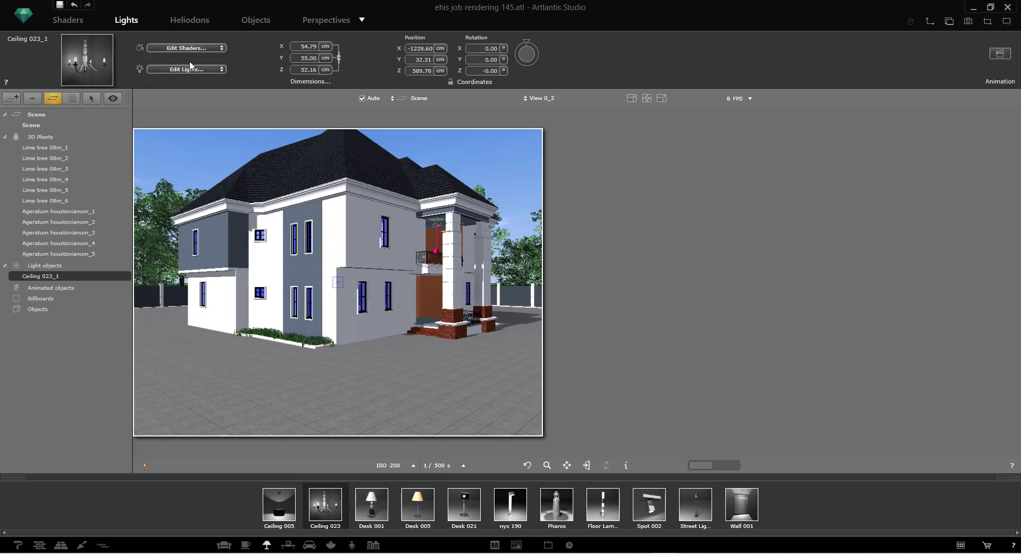
pyautogui.click(97, 56)
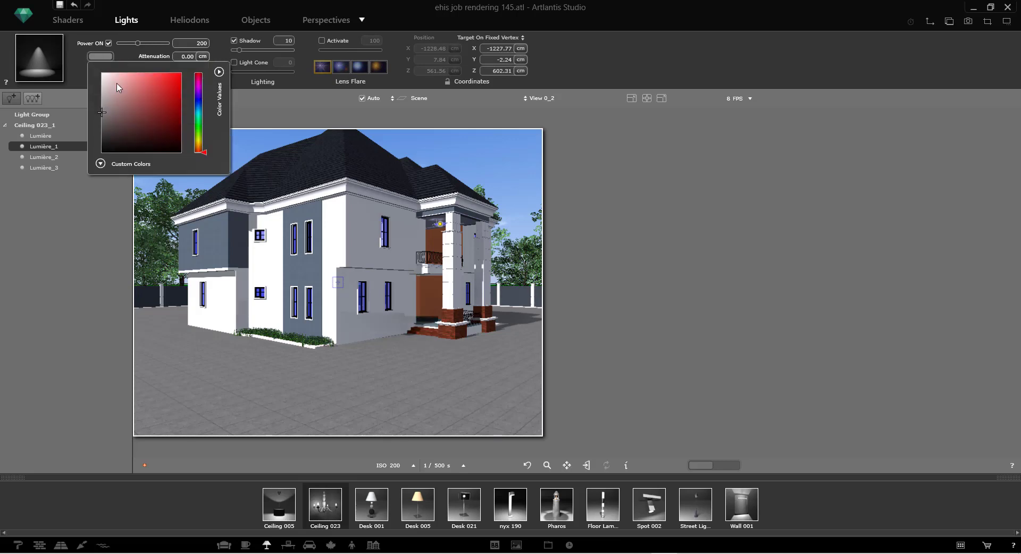
pyautogui.click(167, 96)
pyautogui.click(167, 89)
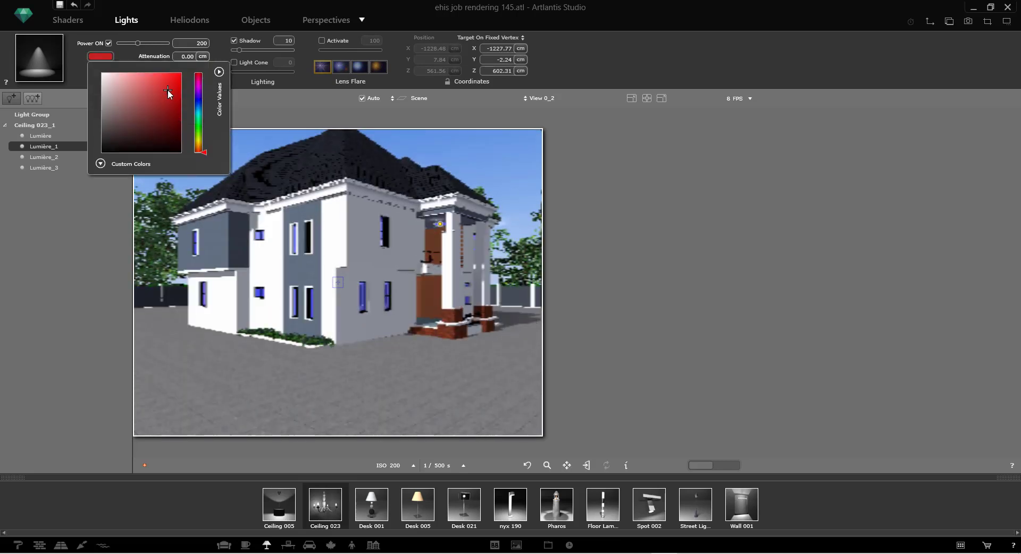
# Set the power of the red Lumière_1 light to 800
pyautogui.click(142, 41)
pyautogui.moveTo(141, 42)
pyautogui.mouseDown()
pyautogui.moveTo(162, 43)
pyautogui.moveTo(139, 46)
pyautogui.moveTo(151, 46)
pyautogui.mouseUp()
pyautogui.doubleClick(190, 45)
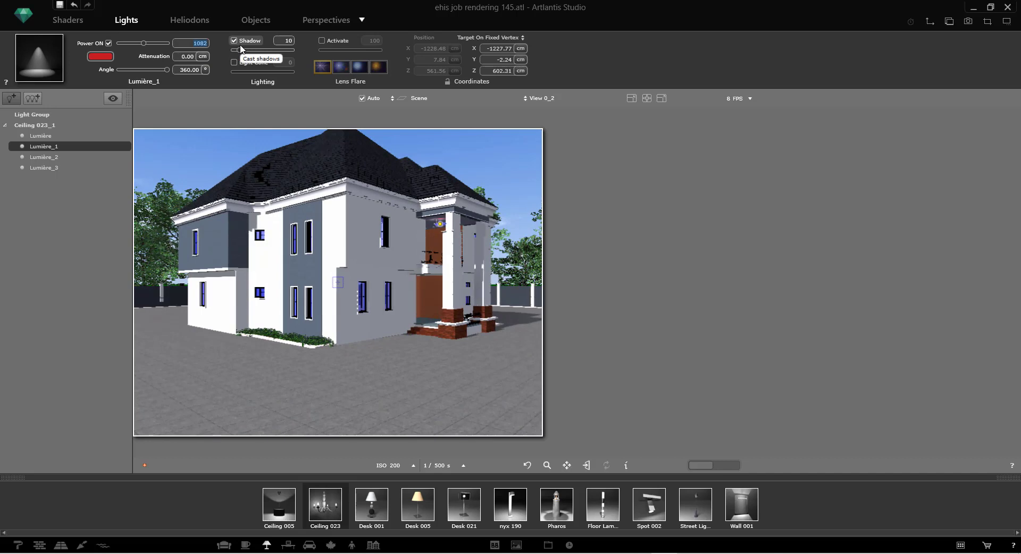
pyautogui.write('800')
# Set Lumière_1's shadow value to 24 and try its light cone on and off
pyautogui.click(248, 50)
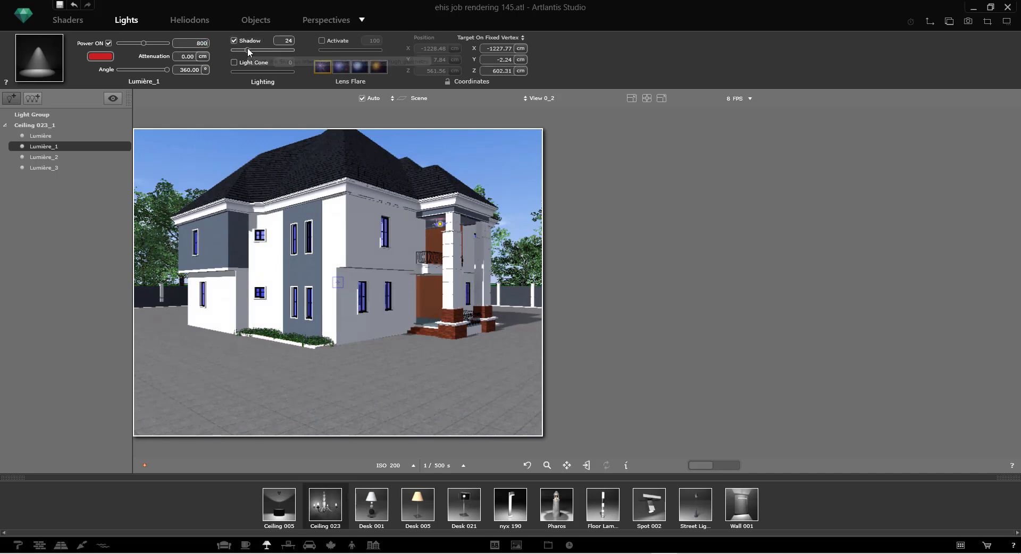
pyautogui.click(234, 63)
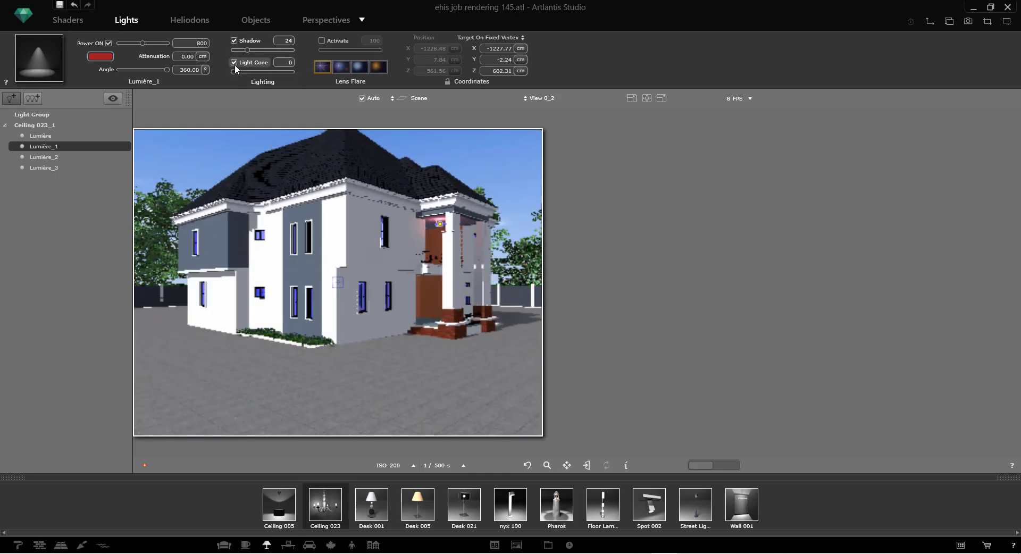
pyautogui.click(234, 63)
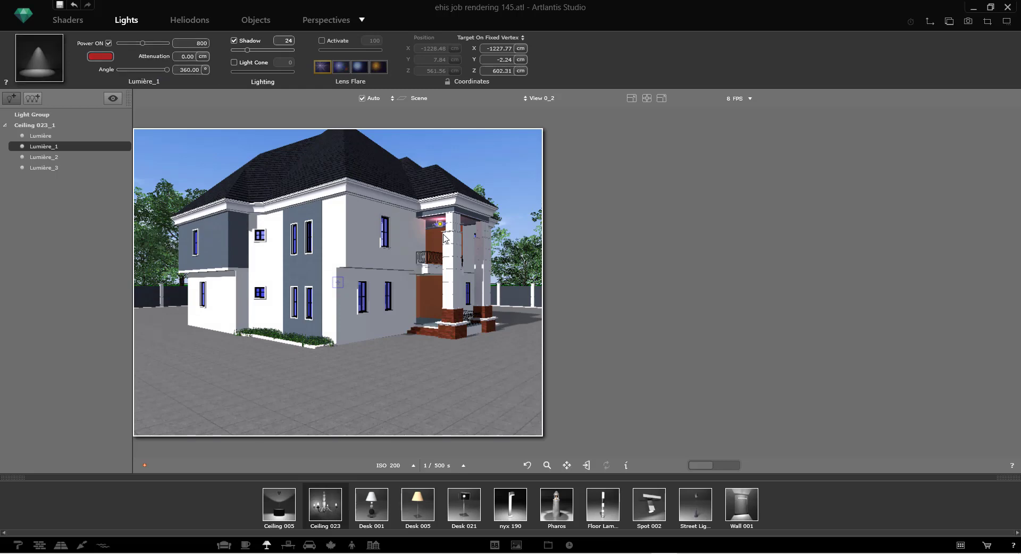
# Reduce the power of Lumière_1 to 200 and lower its shadow value to about 14
pyautogui.doubleClick(195, 42)
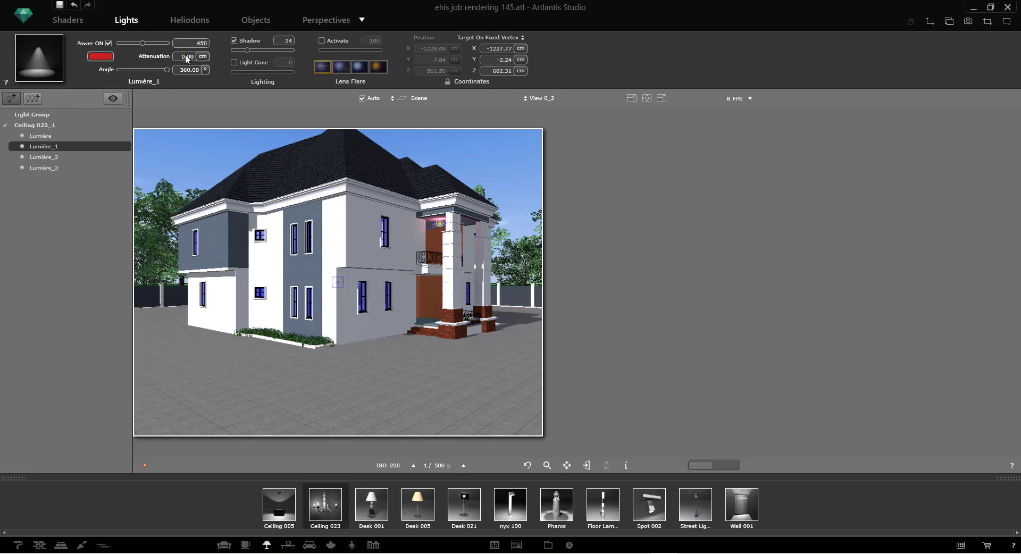
pyautogui.press('Return')
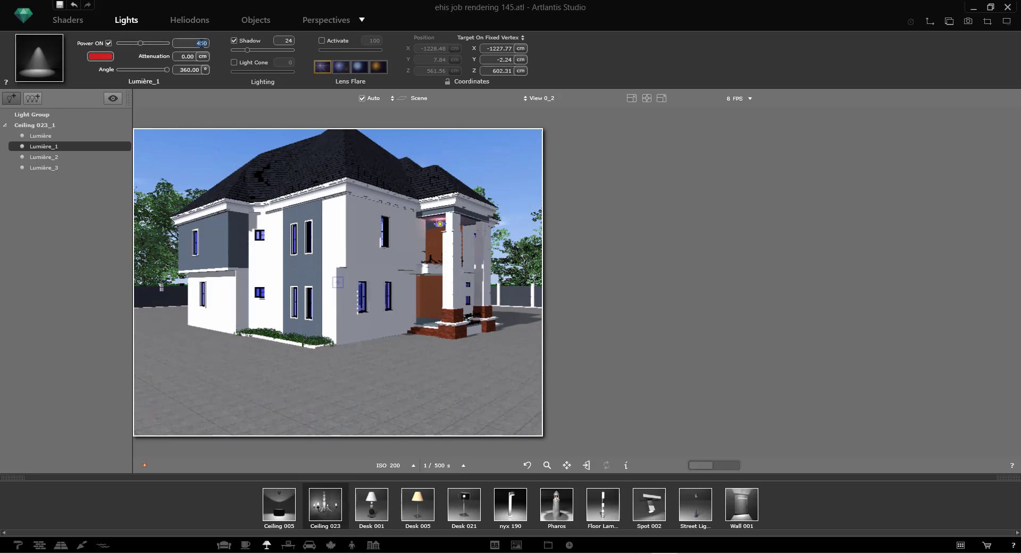
pyautogui.write('200')
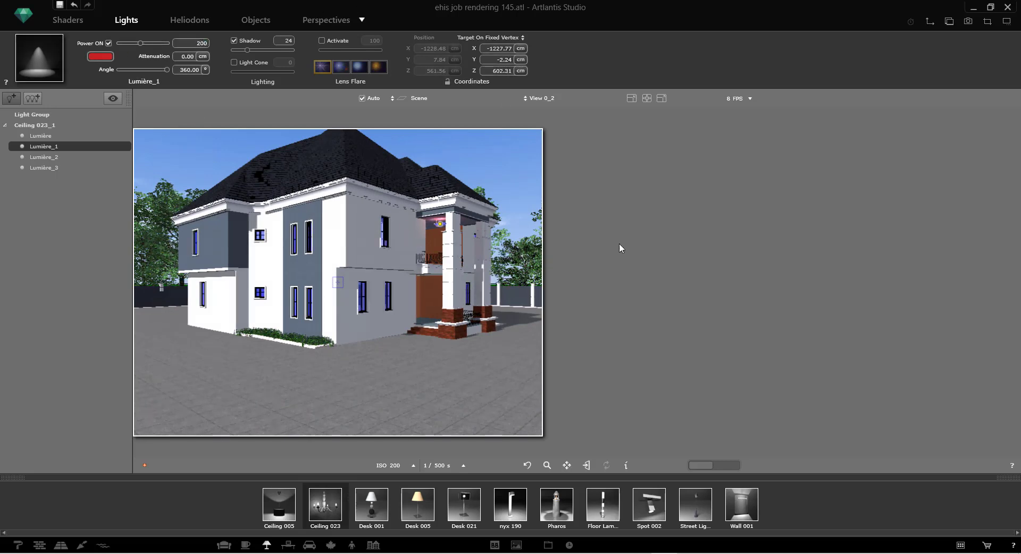
pyautogui.press('Return')
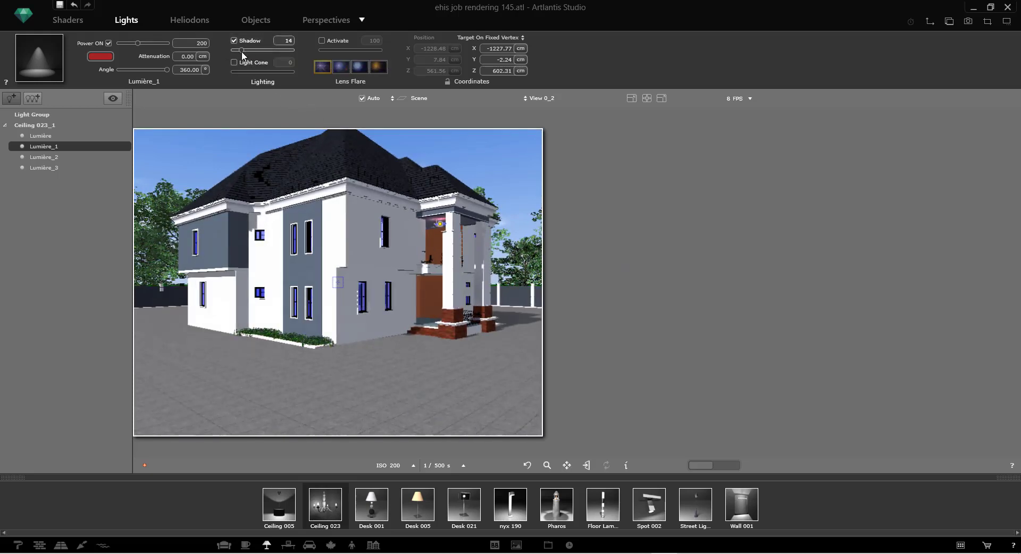
pyautogui.moveTo(241, 51); pyautogui.dragTo(240, 49)
# Change the color of the chandelier's Lumière_2 light to a deep blue
pyautogui.click(250, 21)
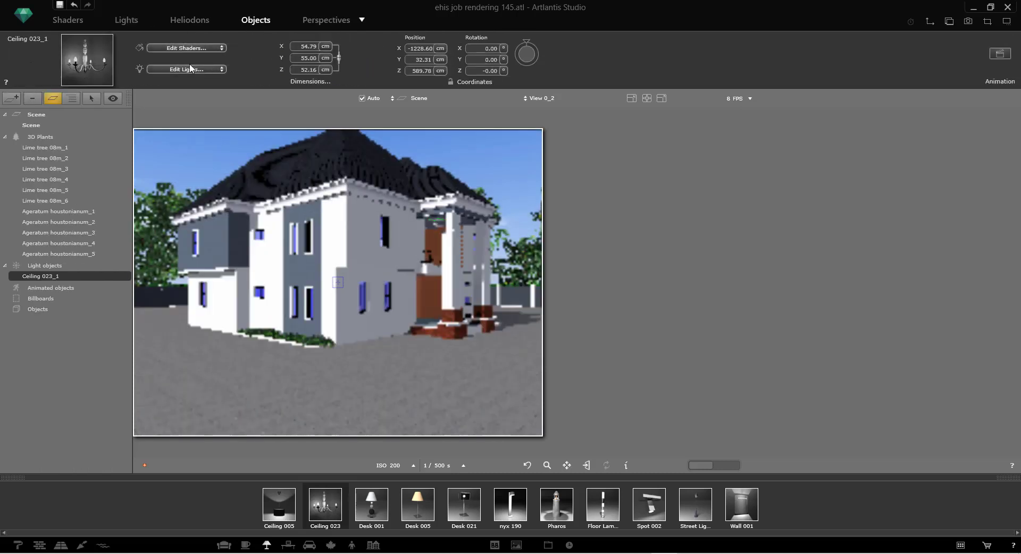
pyautogui.click(214, 69)
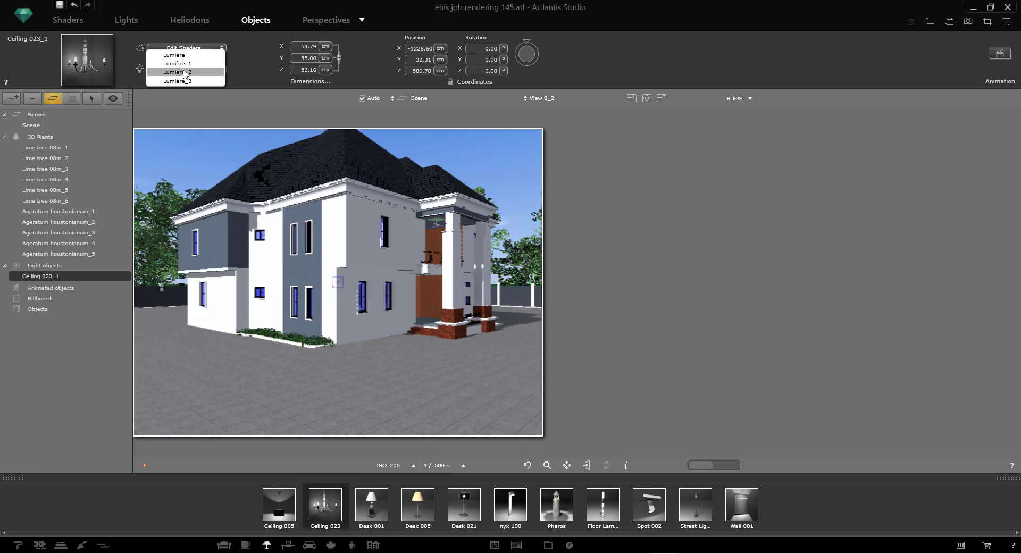
pyautogui.click(184, 71)
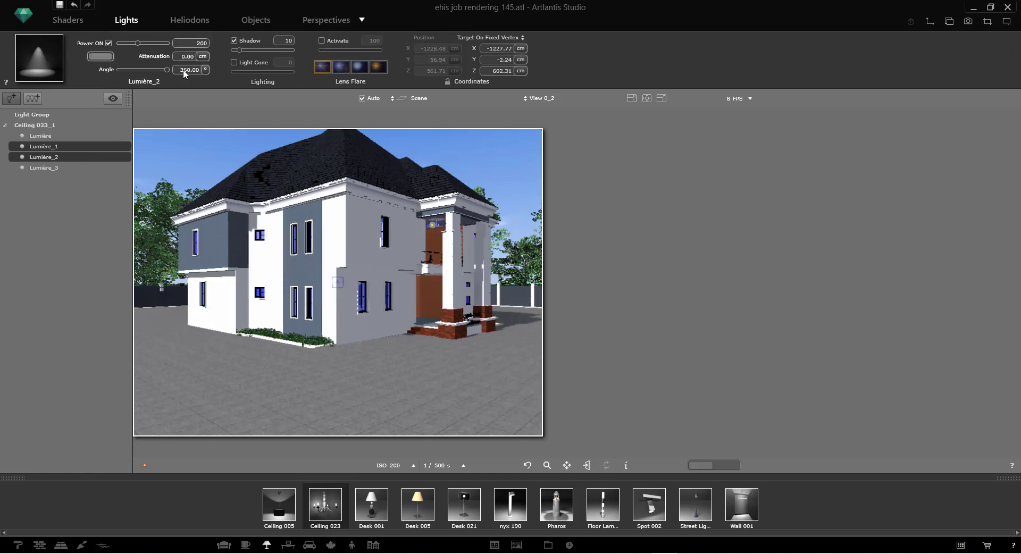
pyautogui.click(101, 57)
pyautogui.click(197, 99)
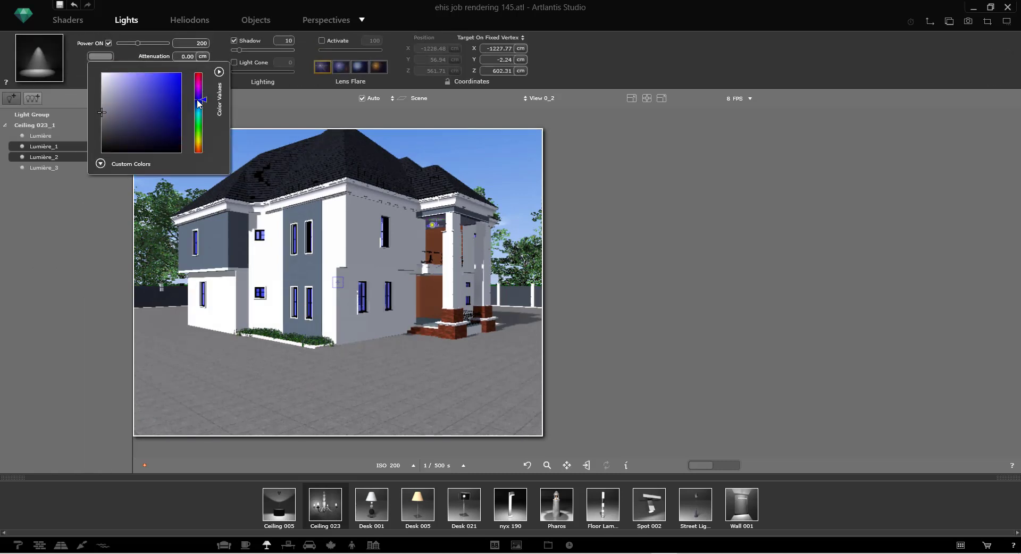
pyautogui.click(171, 92)
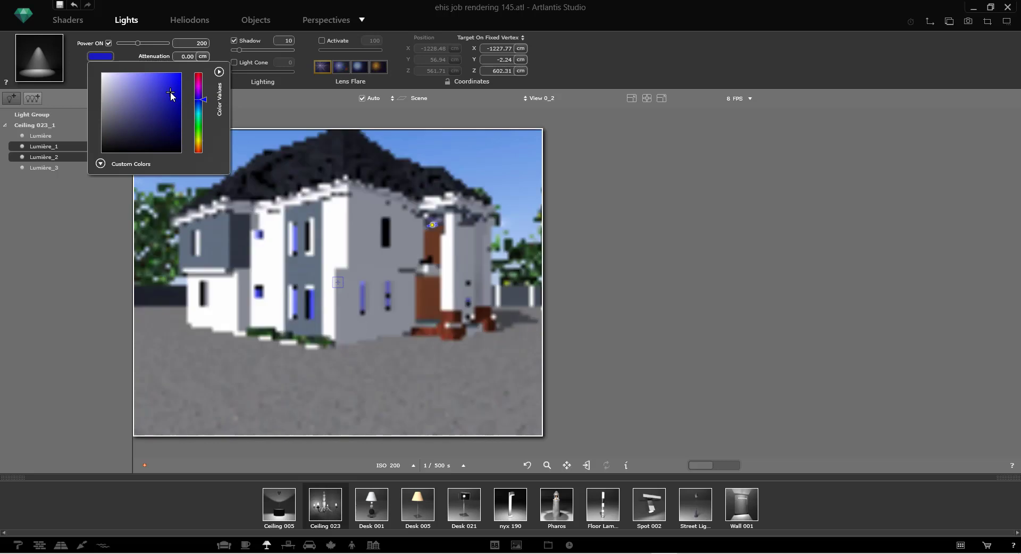
pyautogui.click(194, 42)
pyautogui.doubleClick(201, 44)
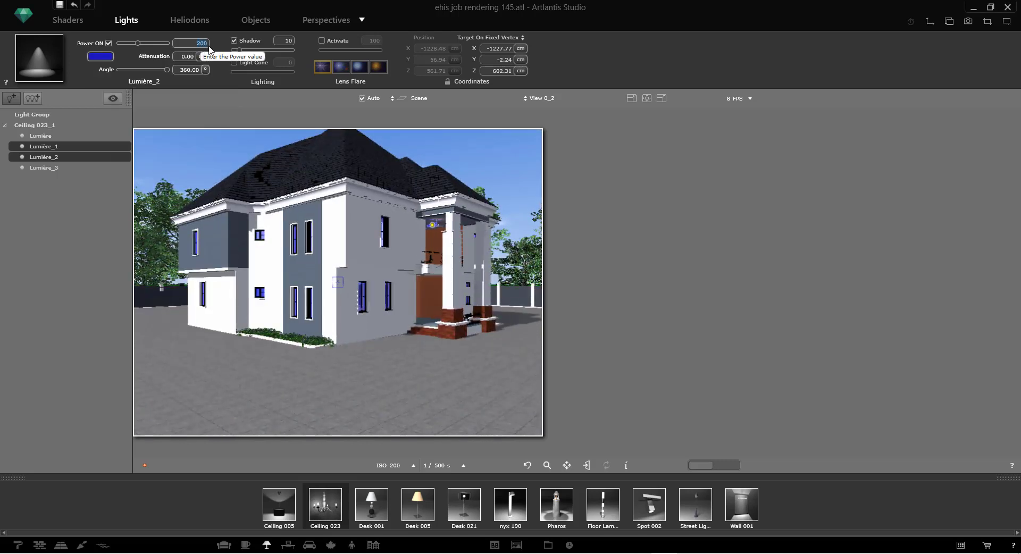
pyautogui.click(637, 292)
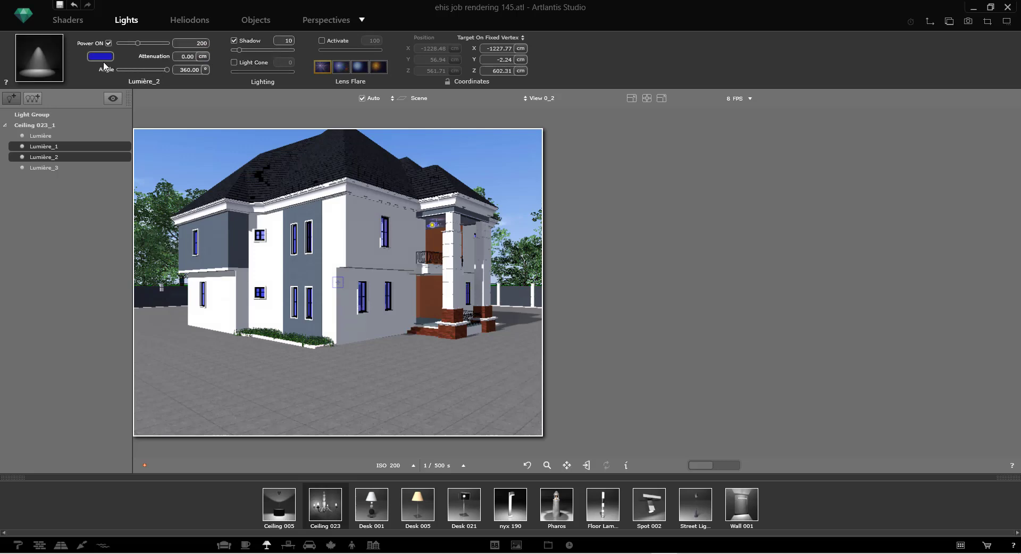
pyautogui.click(253, 21)
pyautogui.click(196, 70)
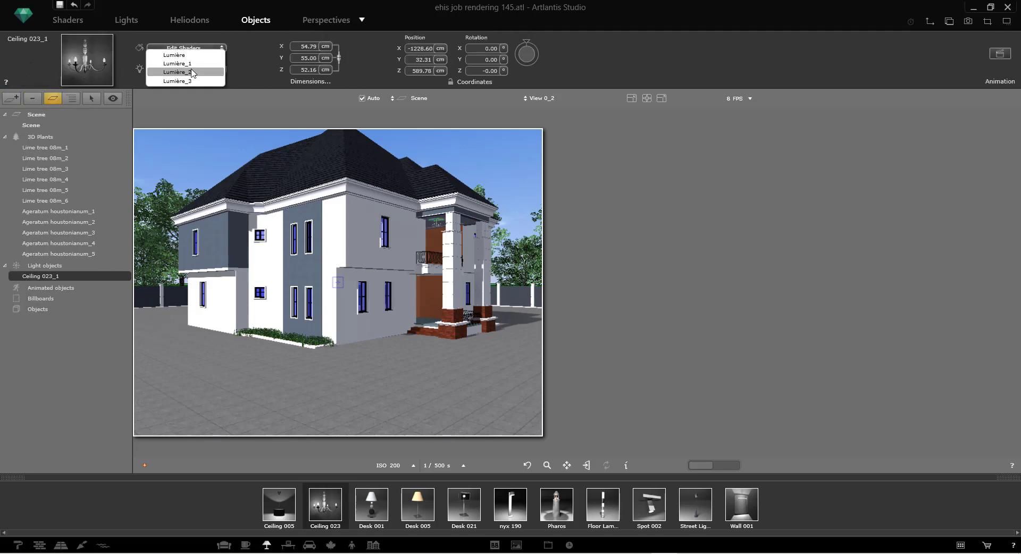
pyautogui.click(191, 70)
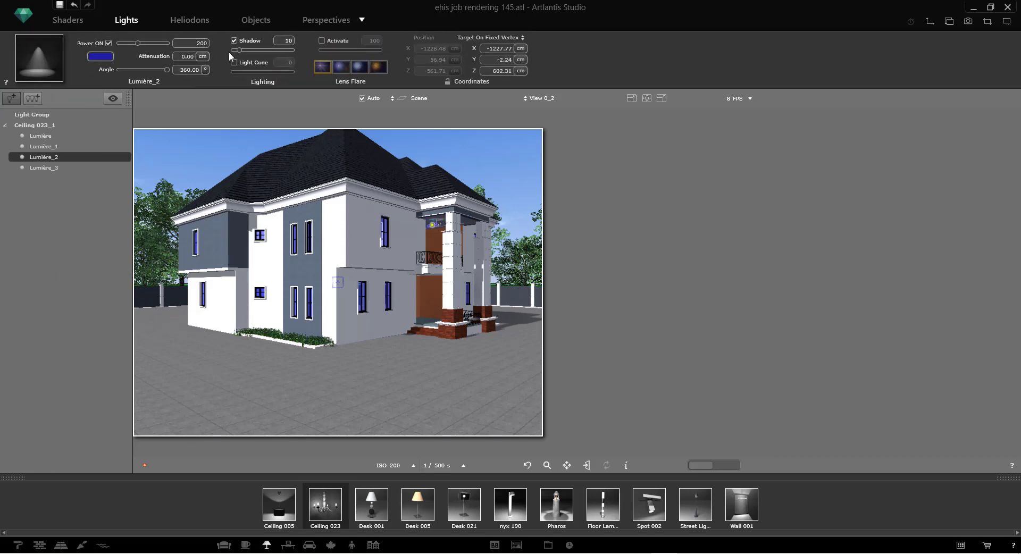
# Change the color of the chandelier's Lumière_3 light to green and raise its shadow value to about 13
pyautogui.click(260, 21)
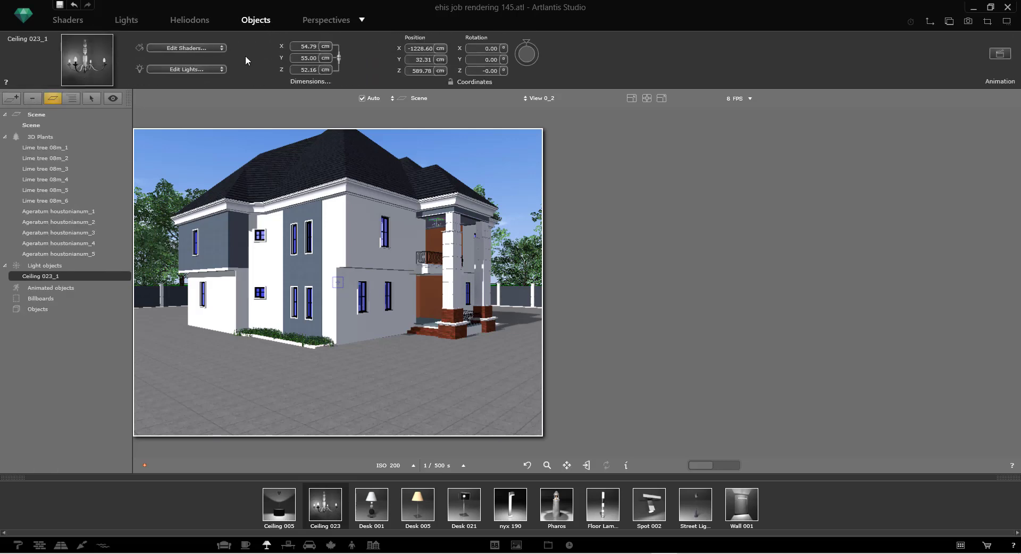
pyautogui.click(195, 66)
pyautogui.click(175, 79)
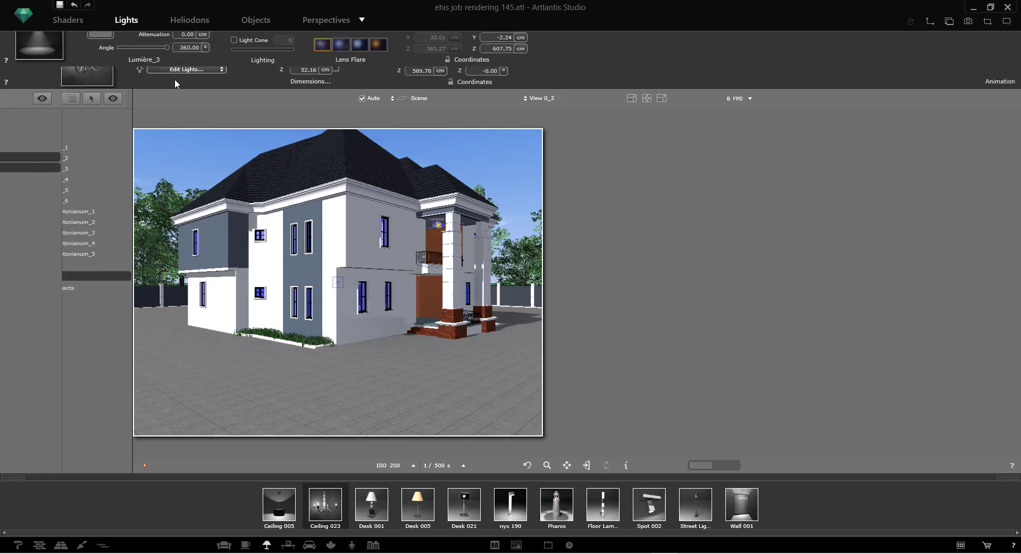
pyautogui.click(97, 57)
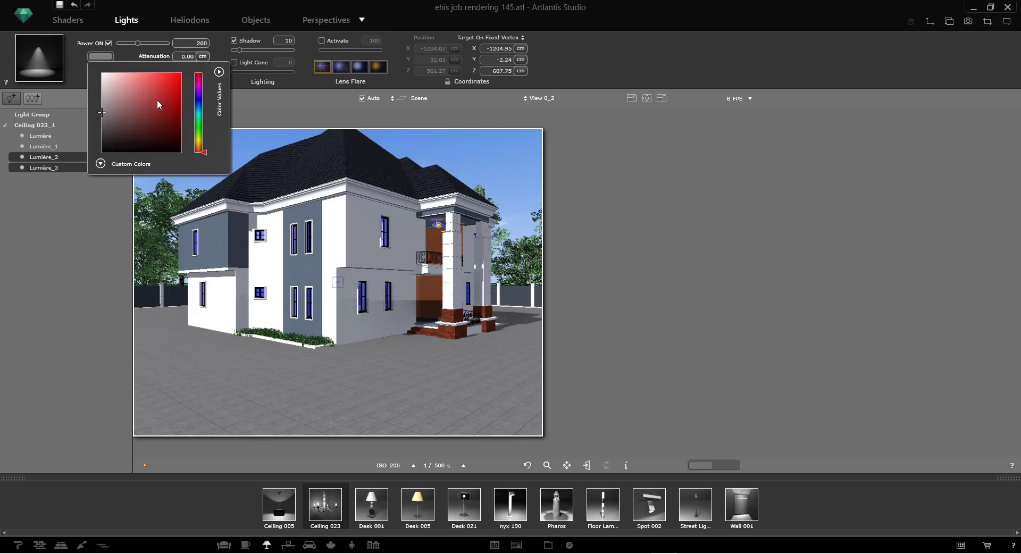
pyautogui.click(200, 123)
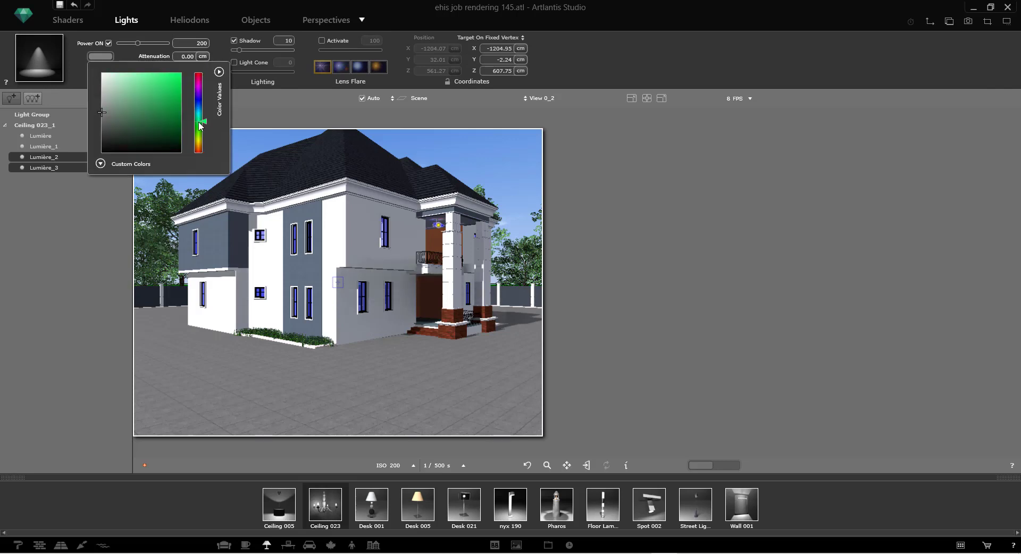
pyautogui.click(170, 99)
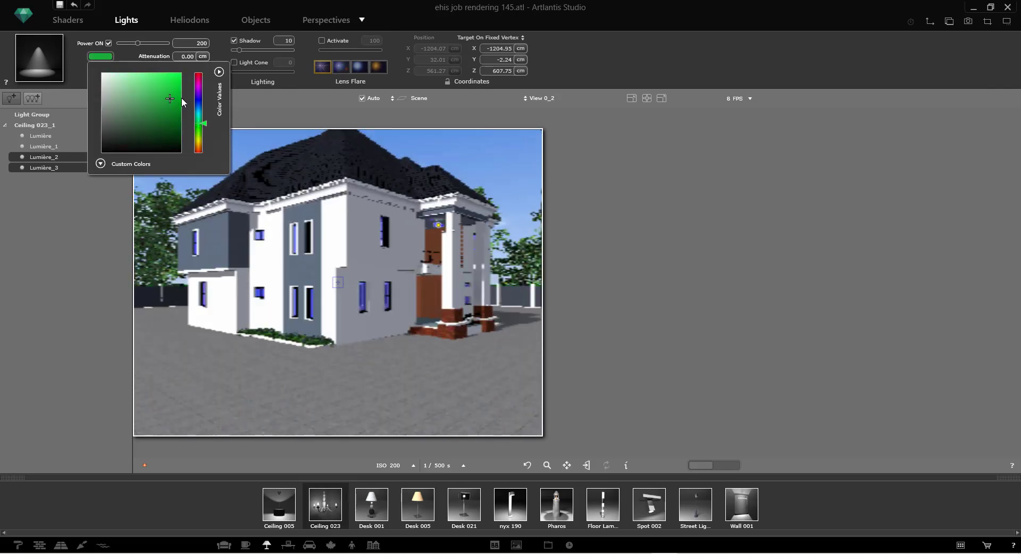
pyautogui.click(175, 98)
pyautogui.click(241, 51)
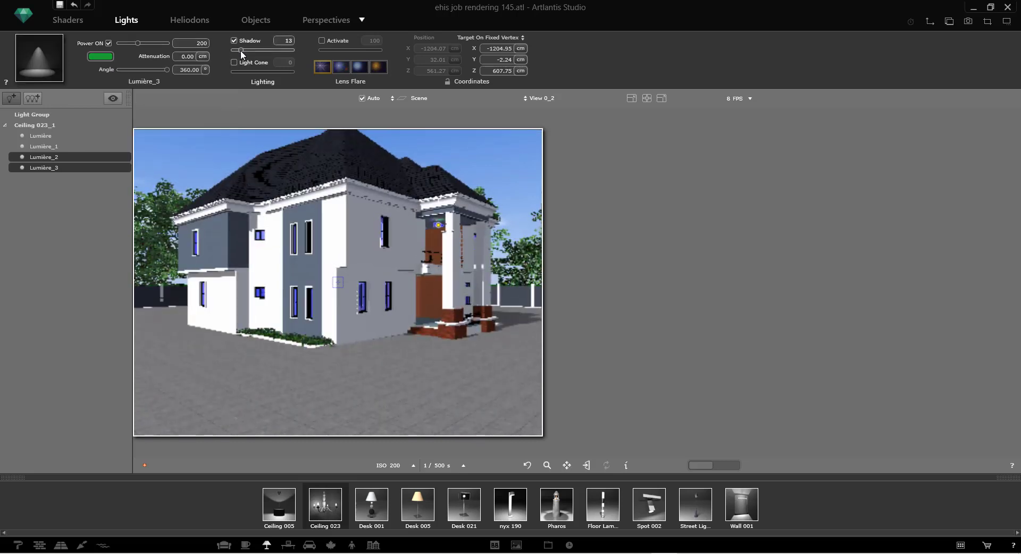
pyautogui.click(437, 303)
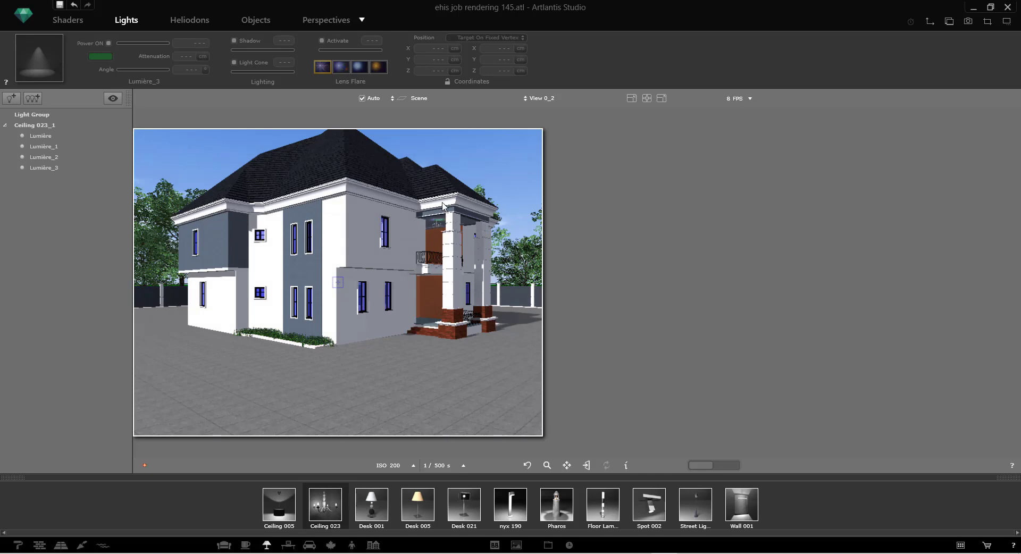
# Raise the View 0_2 camera slightly above the ground in an elevation of the 2D view
pyautogui.click(991, 7)
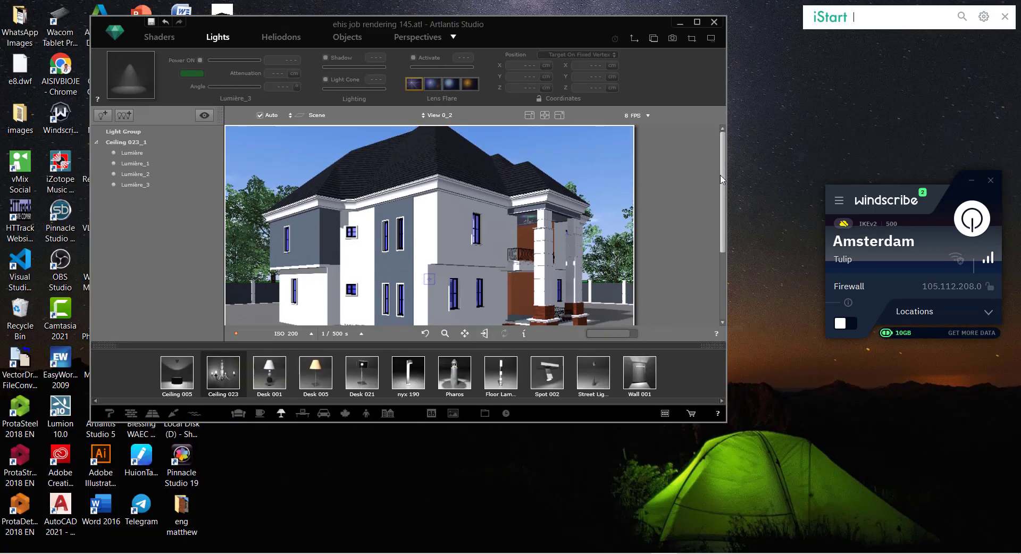
pyautogui.moveTo(723, 186); pyautogui.dragTo(724, 251)
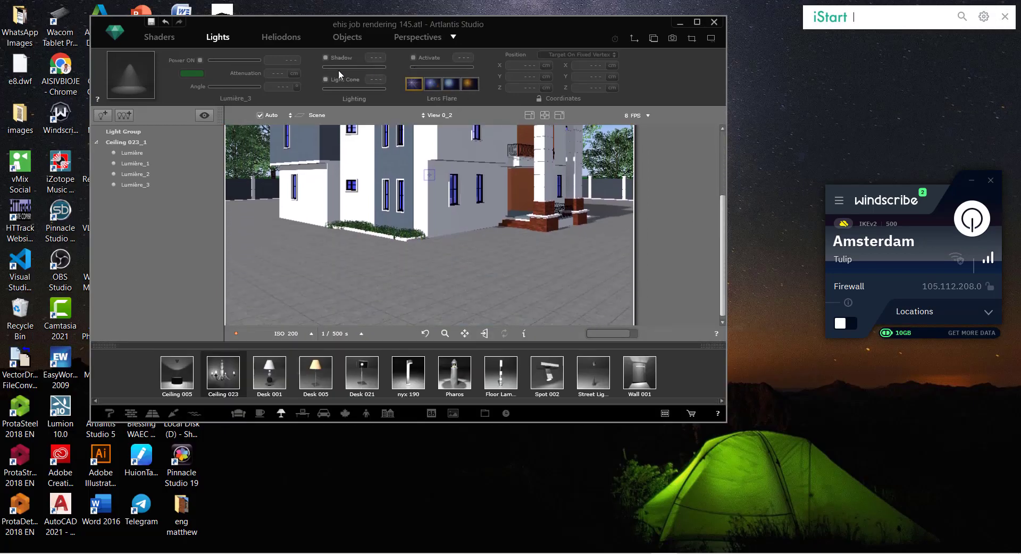
pyautogui.click(635, 38)
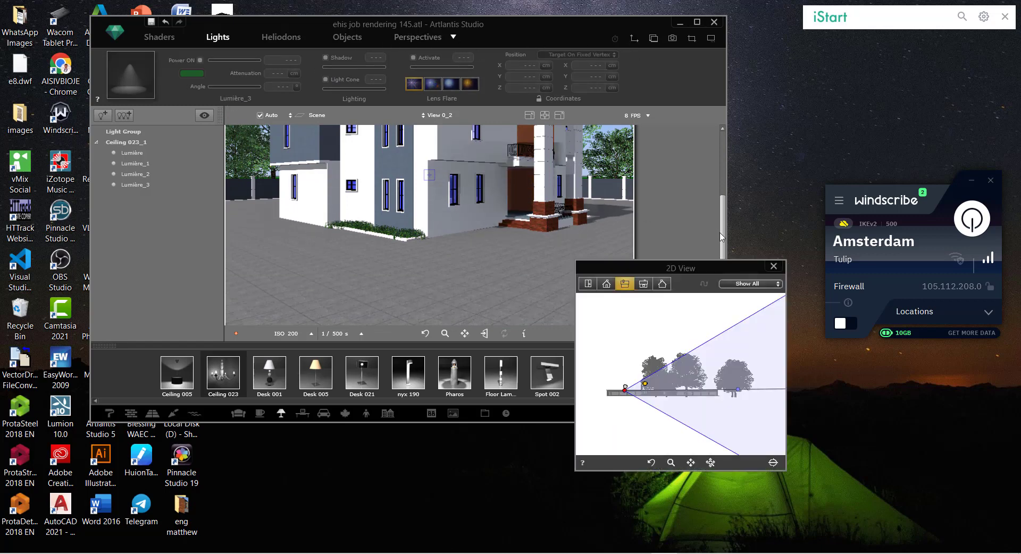
pyautogui.moveTo(722, 239); pyautogui.dragTo(719, 177)
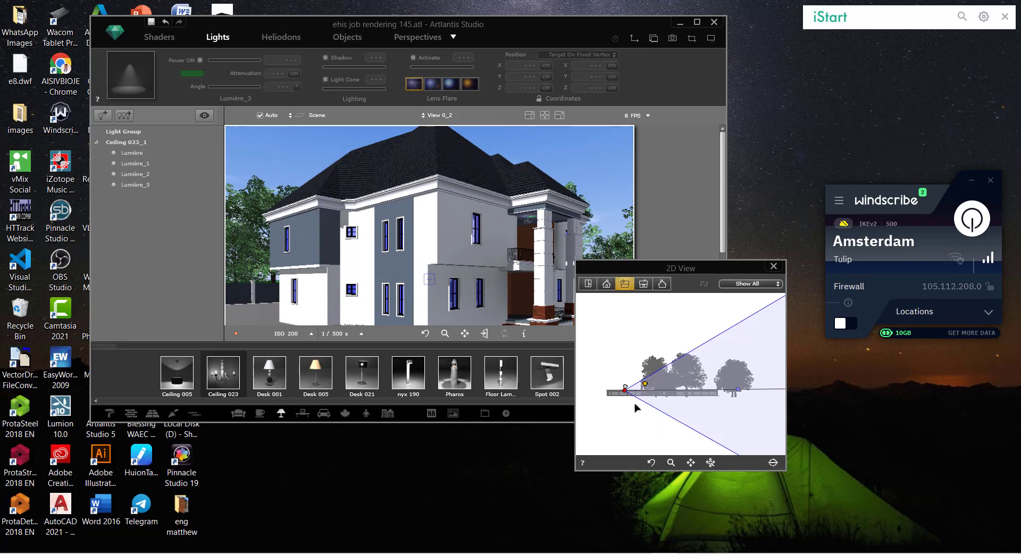
pyautogui.scroll(2, 638, 408)
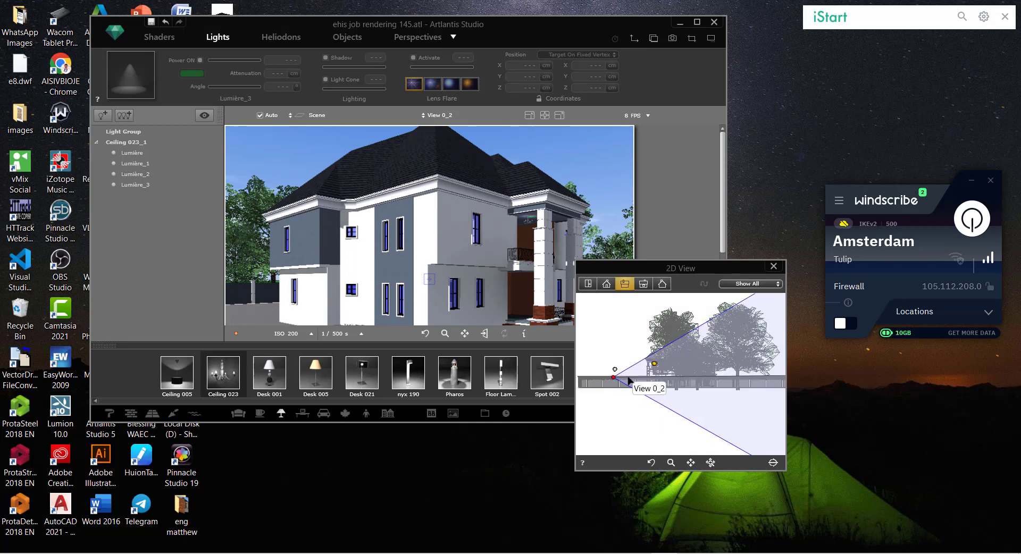
pyautogui.moveTo(628, 377); pyautogui.dragTo(628, 374)
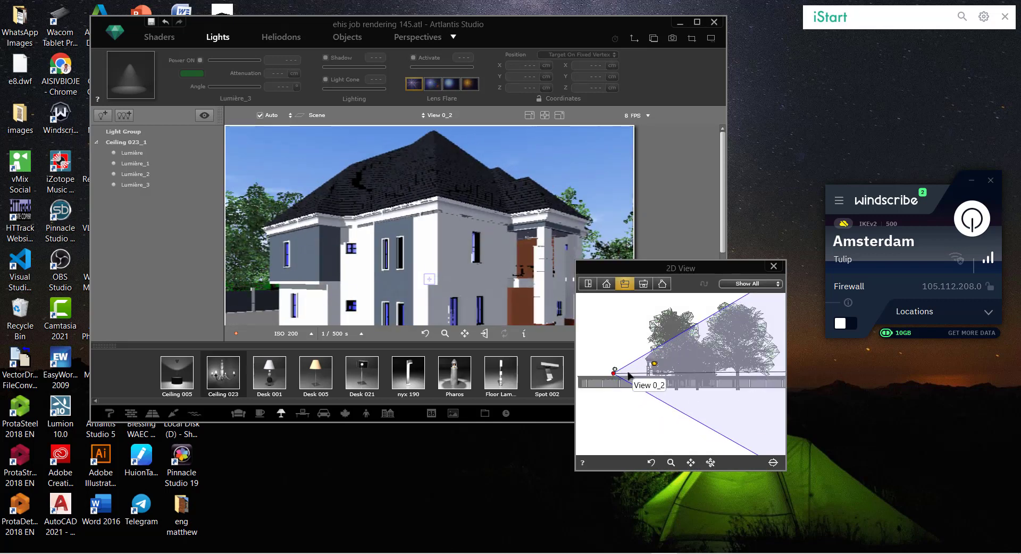
pyautogui.click(774, 266)
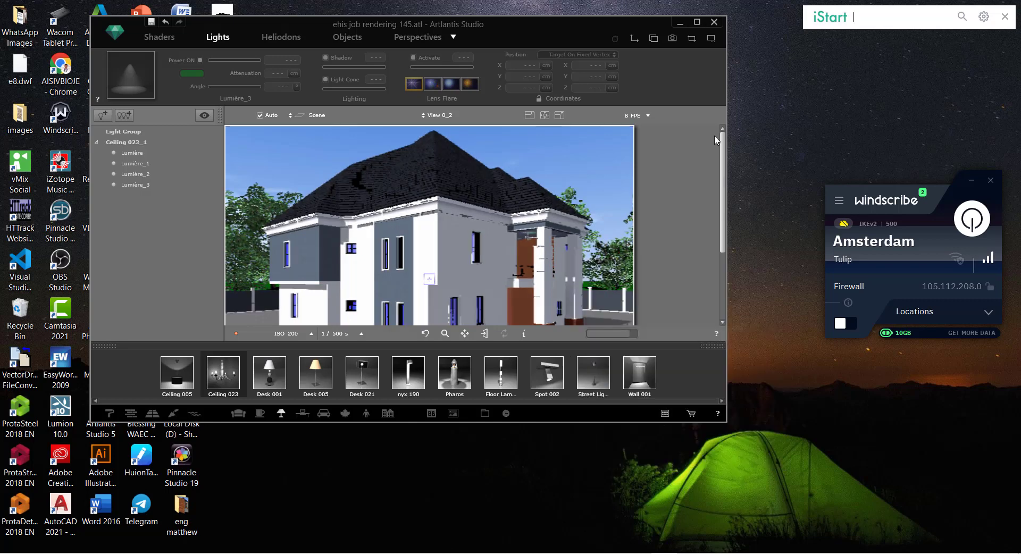
pyautogui.moveTo(721, 141)
pyautogui.mouseDown()
pyautogui.moveTo(724, 227)
pyautogui.moveTo(714, 142)
pyautogui.mouseUp()
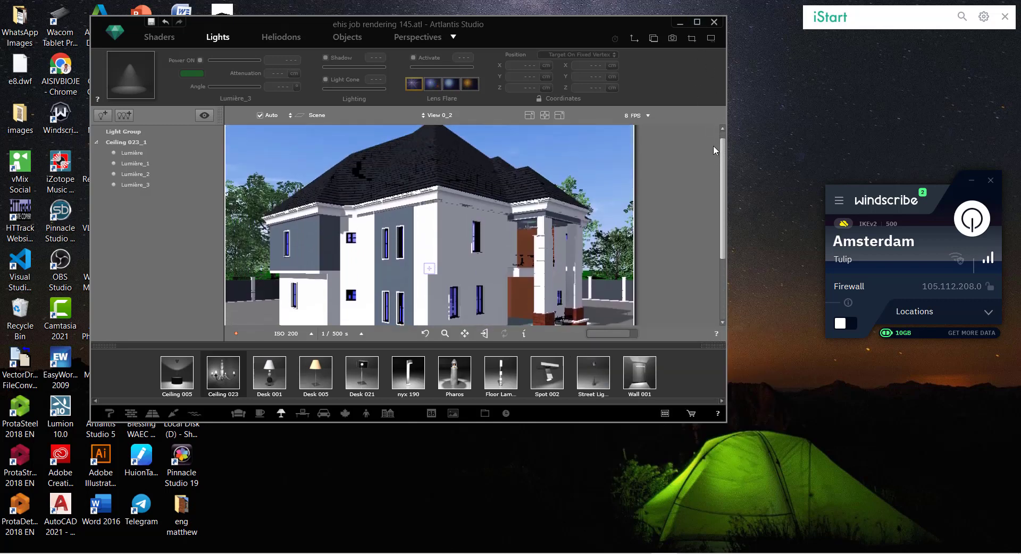
# Narrow the field of view of the View 0_2 camera slightly in the top 2D view
pyautogui.click(634, 38)
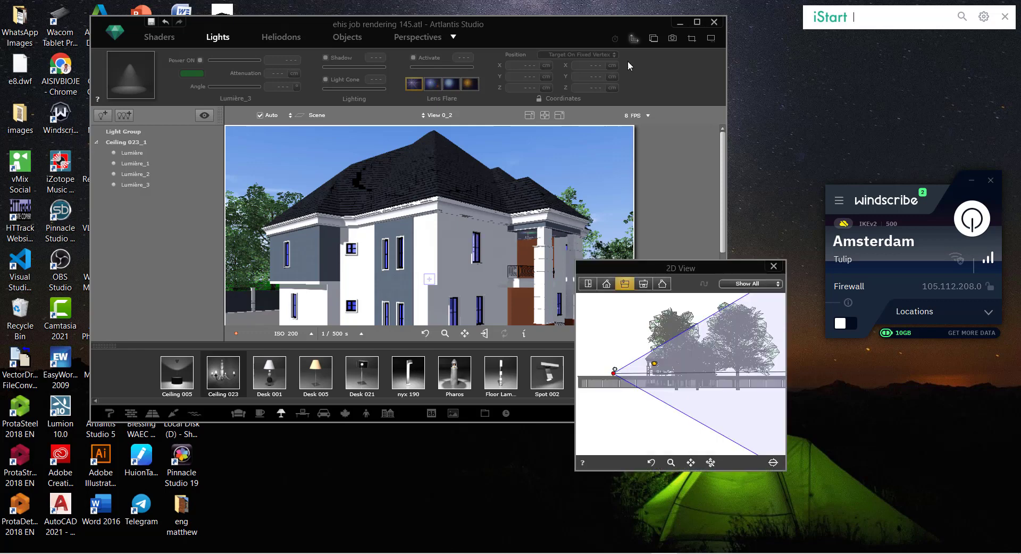
pyautogui.click(589, 285)
pyautogui.moveTo(617, 268); pyautogui.dragTo(486, 208)
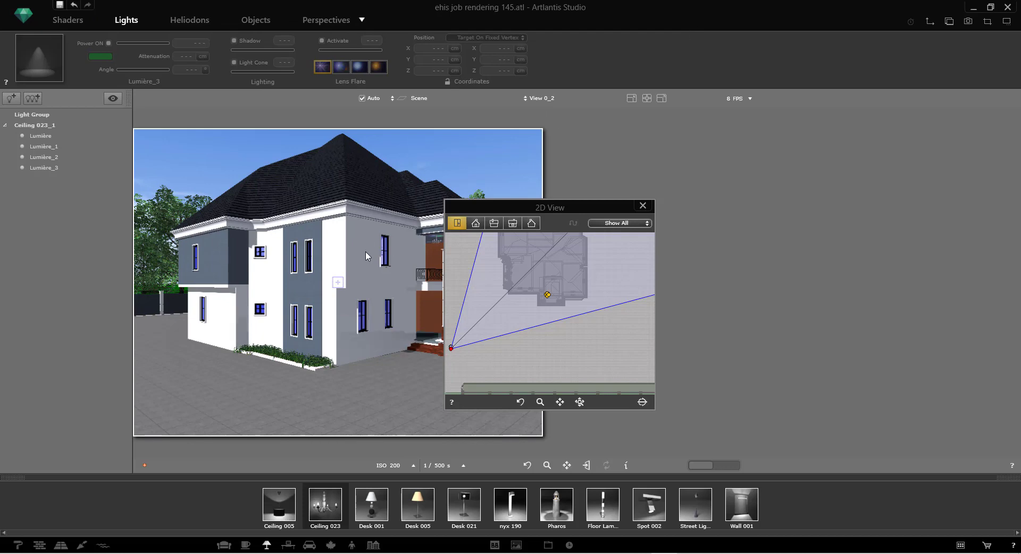
pyautogui.scroll(-4, 506, 381)
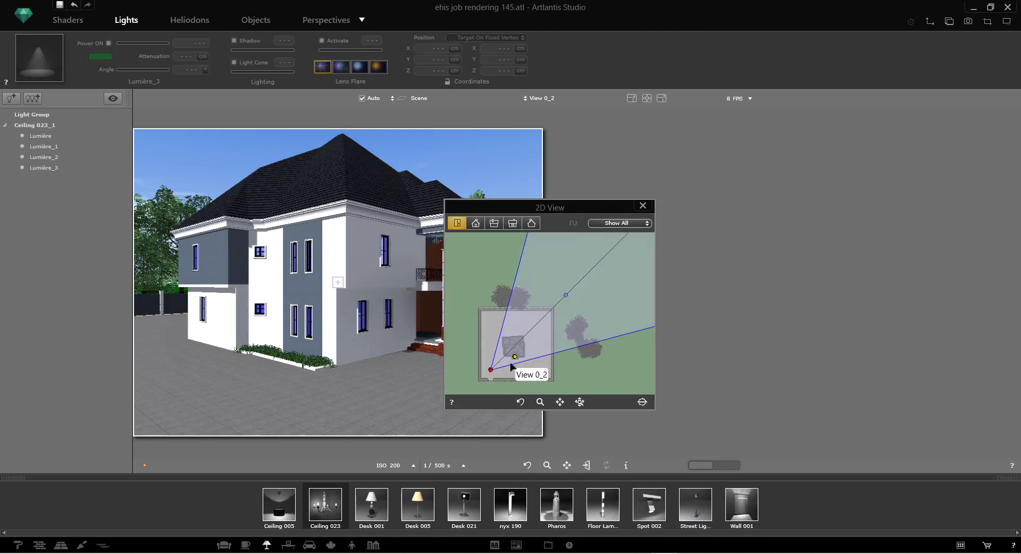
pyautogui.scroll(2, 503, 373)
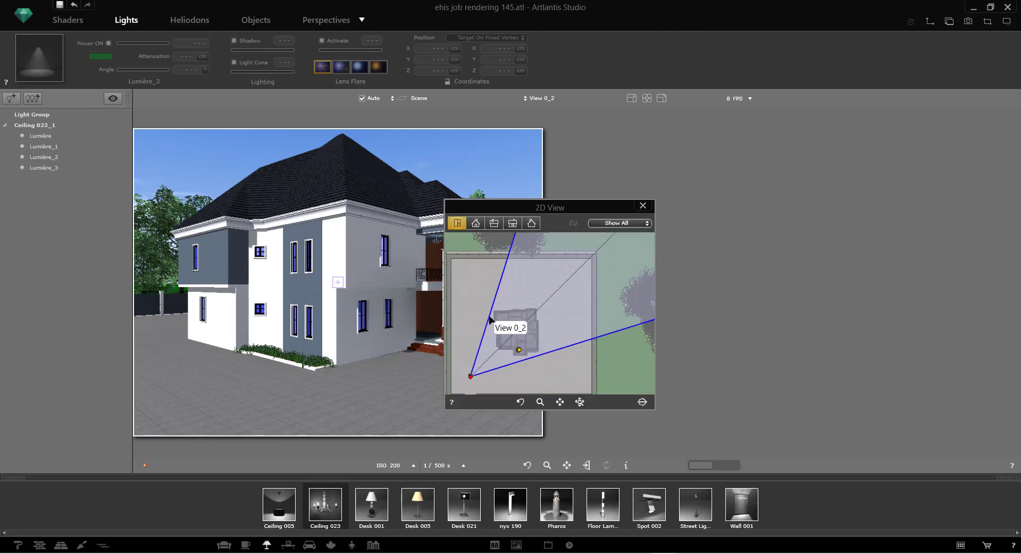
pyautogui.moveTo(487, 317); pyautogui.dragTo(490, 325)
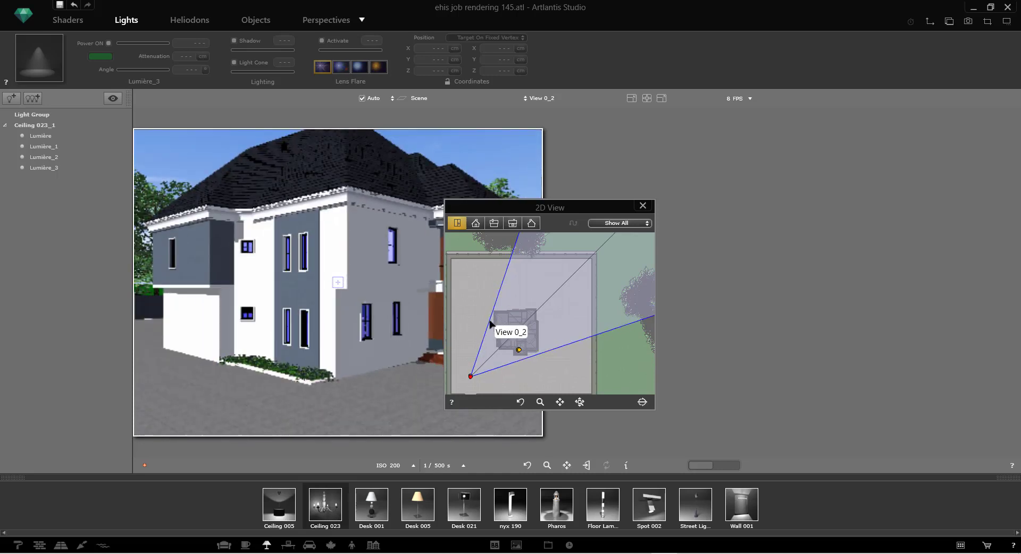
pyautogui.click(643, 206)
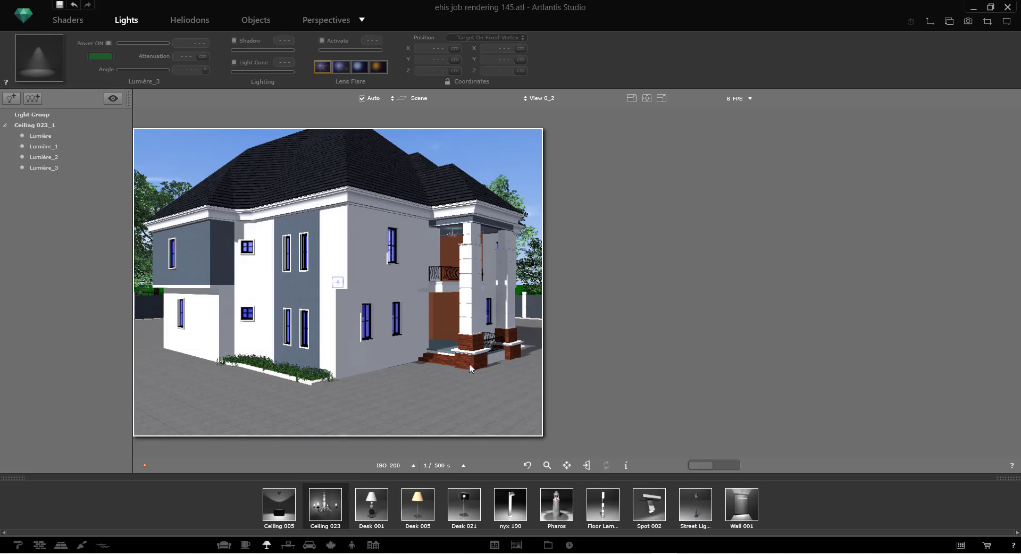
# Place a Wall 001 light object on the brick base of the front porch column
pyautogui.click(62, 20)
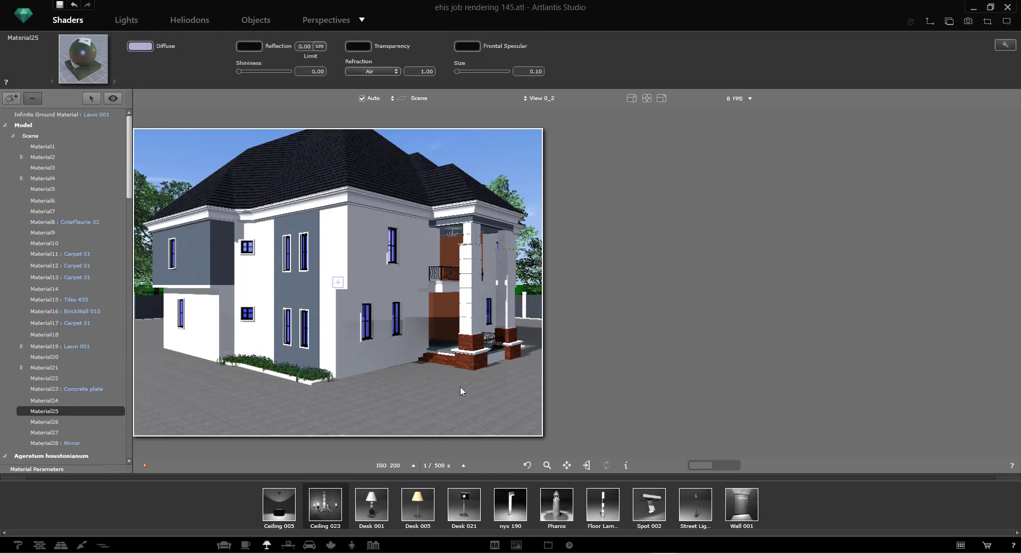
pyautogui.click(467, 362)
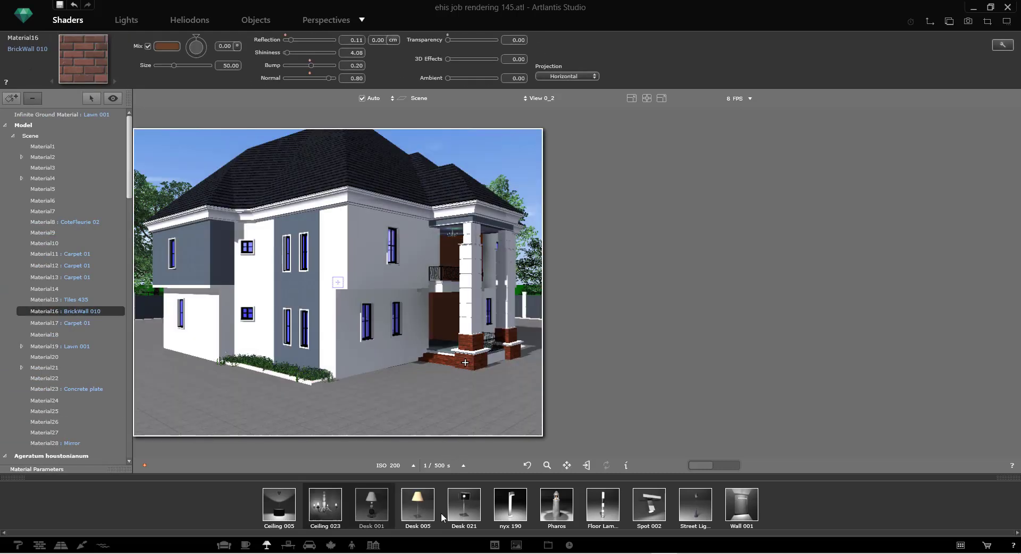
pyautogui.click(270, 22)
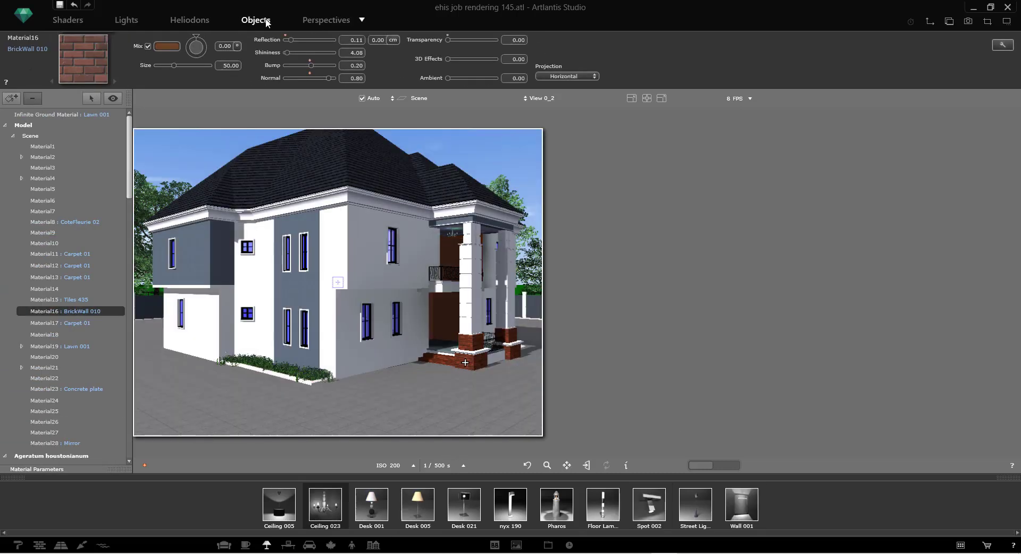
pyautogui.moveTo(740, 502); pyautogui.dragTo(478, 344)
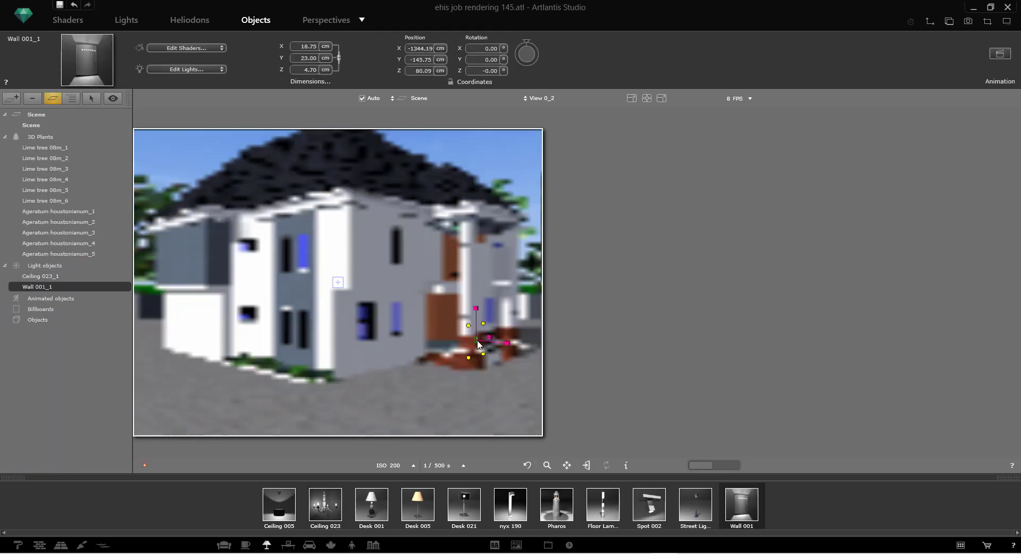
# Change the color of the Wall 001 object's light to deep blue
pyautogui.click(158, 68)
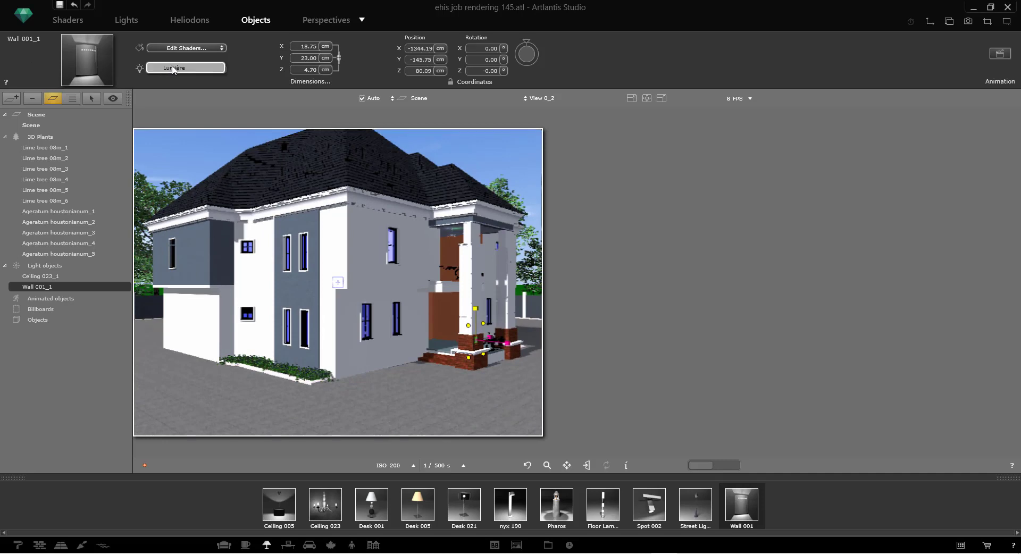
pyautogui.click(111, 57)
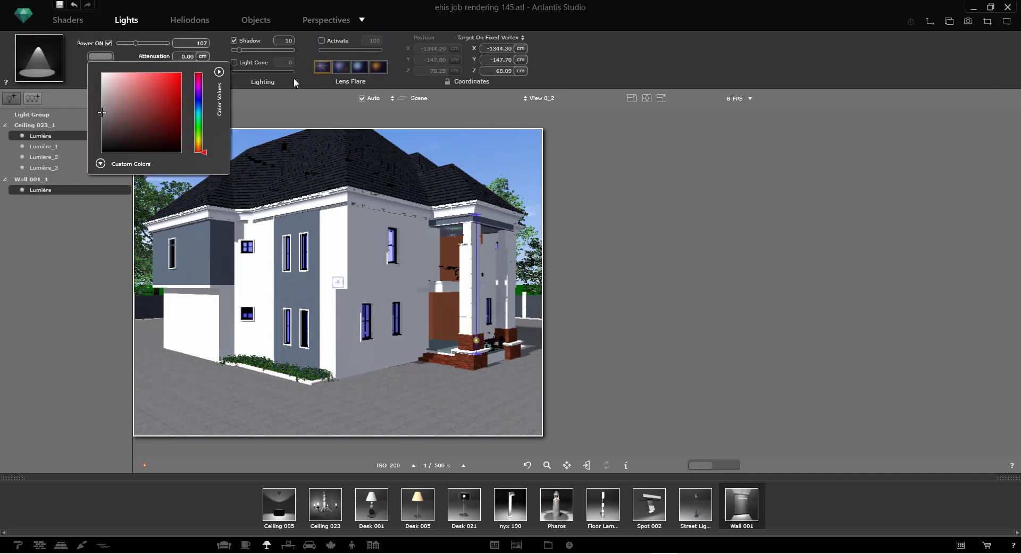
pyautogui.click(202, 100)
pyautogui.click(174, 92)
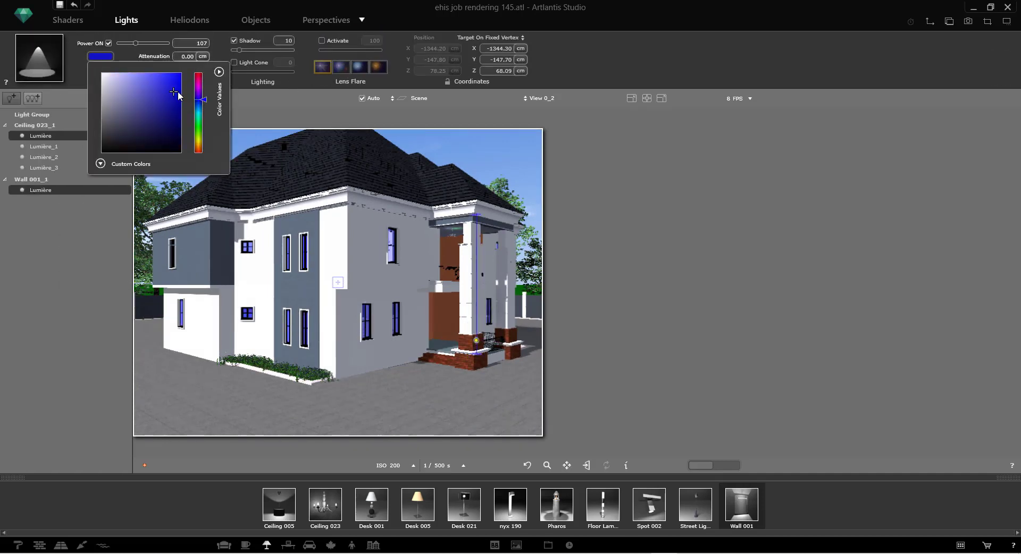
pyautogui.click(306, 85)
# Set the blue wall light's power to 230 and its shadow value to 20
pyautogui.doubleClick(196, 42)
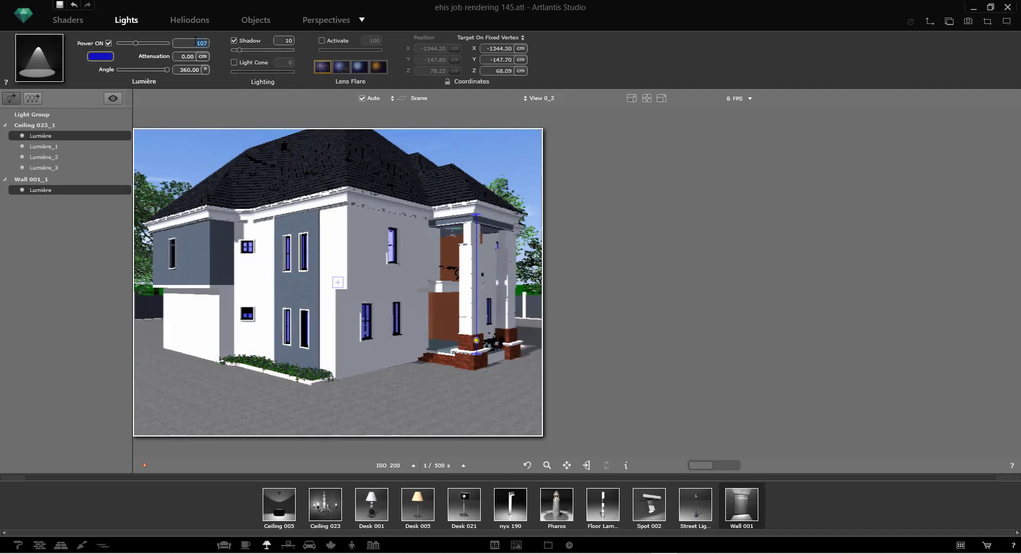
pyautogui.write('1')
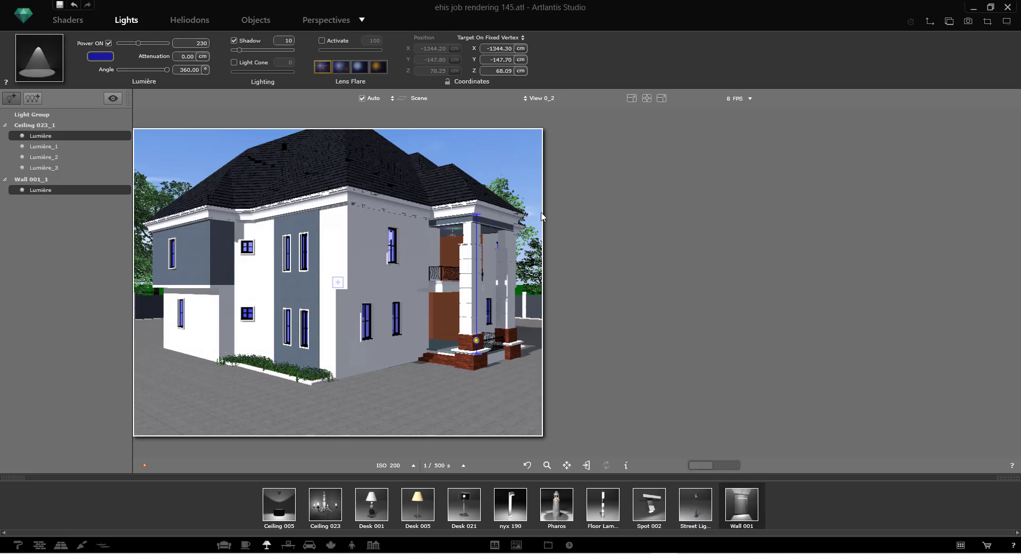
pyautogui.doubleClick(286, 40)
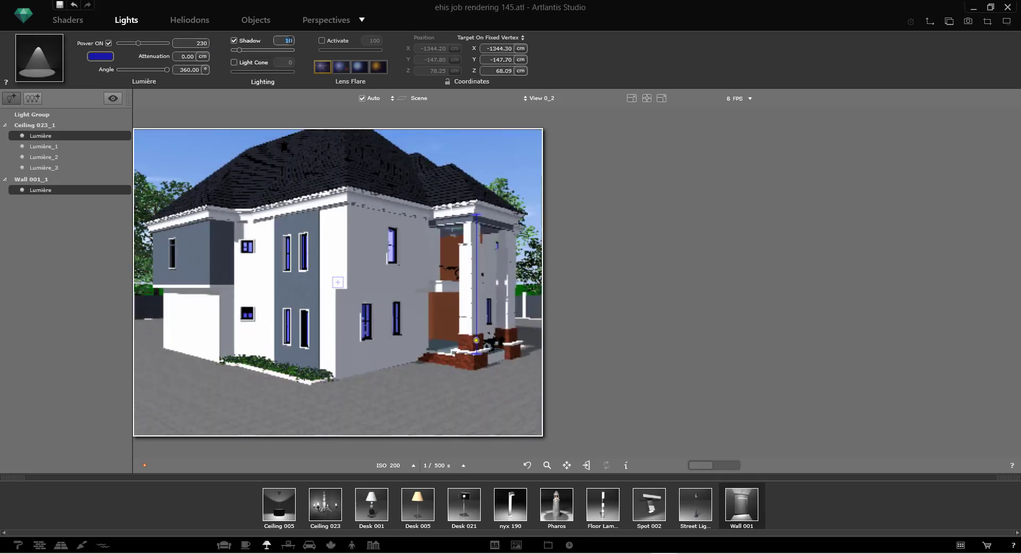
pyautogui.write('20')
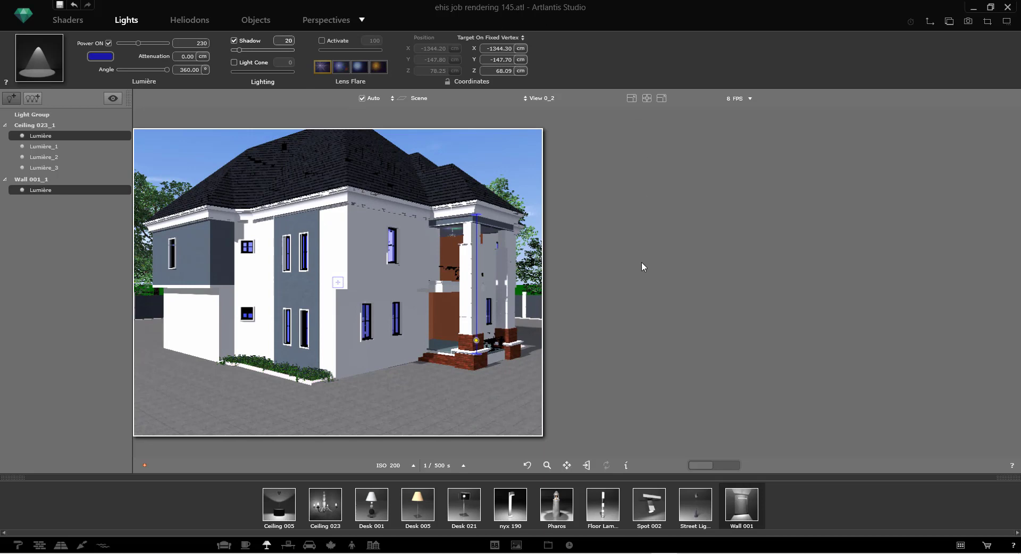
pyautogui.click(641, 263)
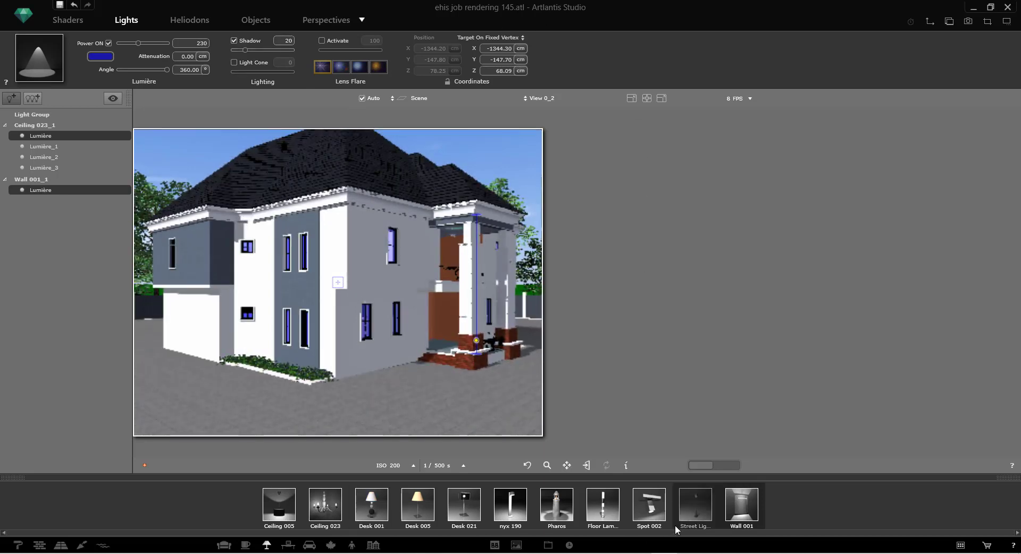
# Place a Wall 001 light object on the brick base of the rear porch column and color its light deep blue
pyautogui.moveTo(742, 504); pyautogui.dragTo(517, 342)
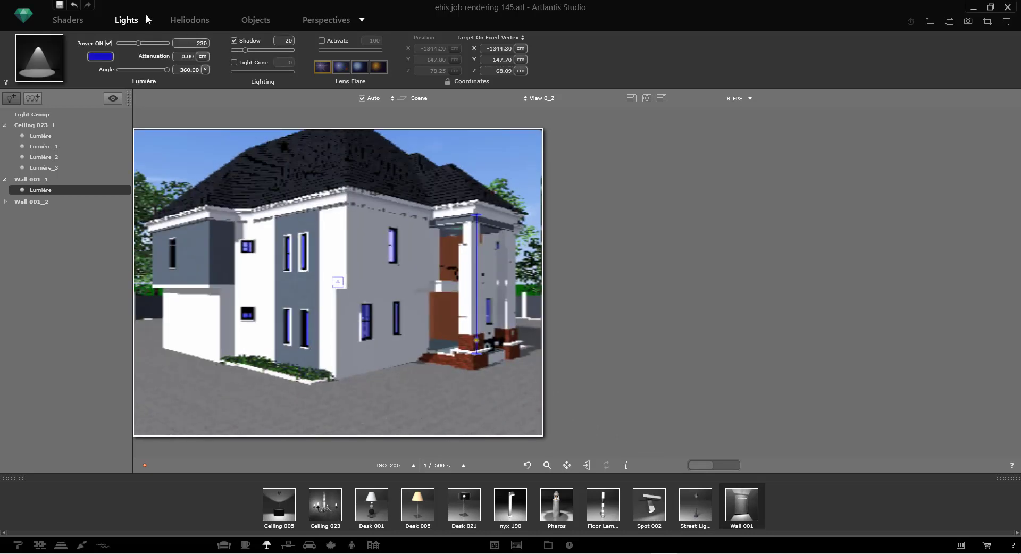
pyautogui.click(267, 20)
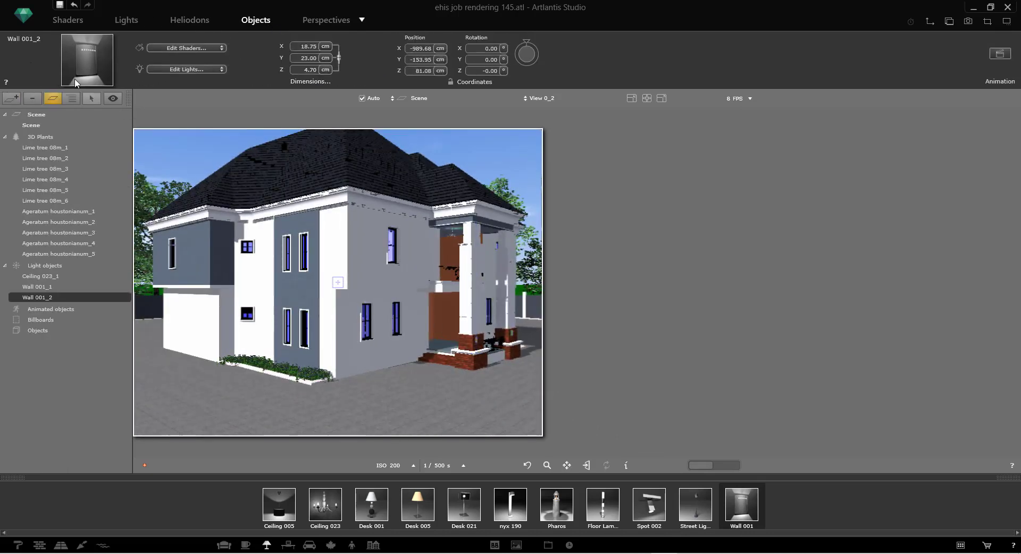
pyautogui.click(166, 69)
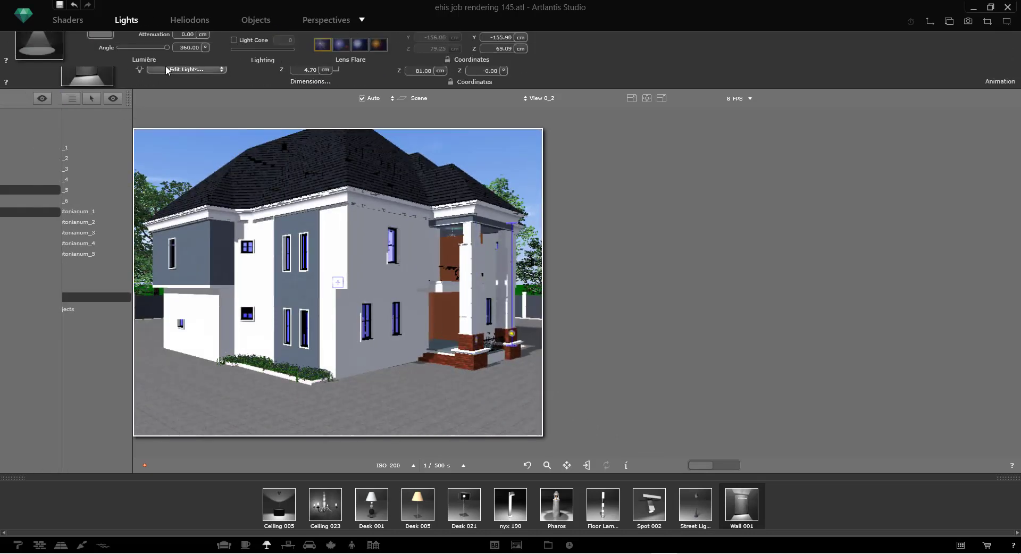
pyautogui.click(109, 55)
pyautogui.click(171, 99)
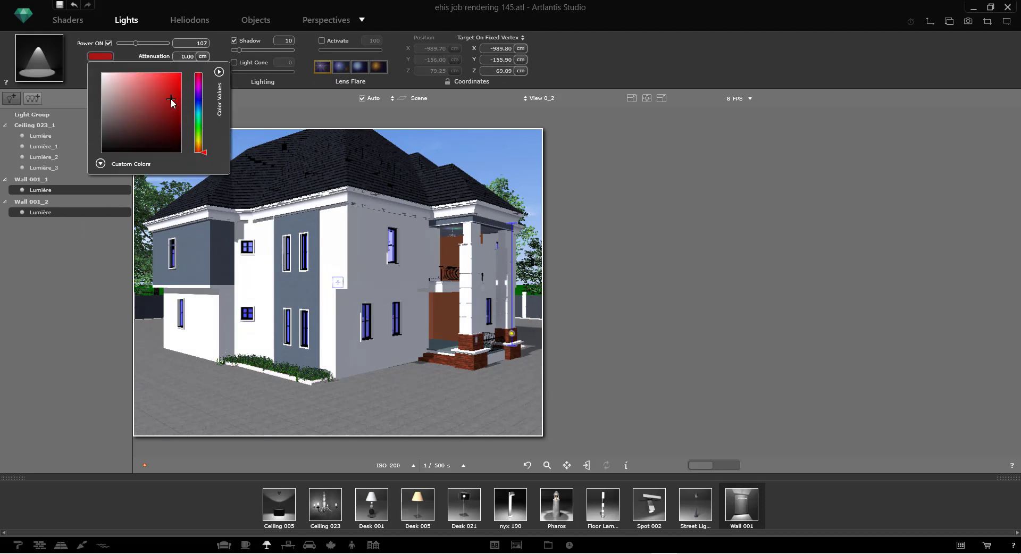
pyautogui.click(202, 99)
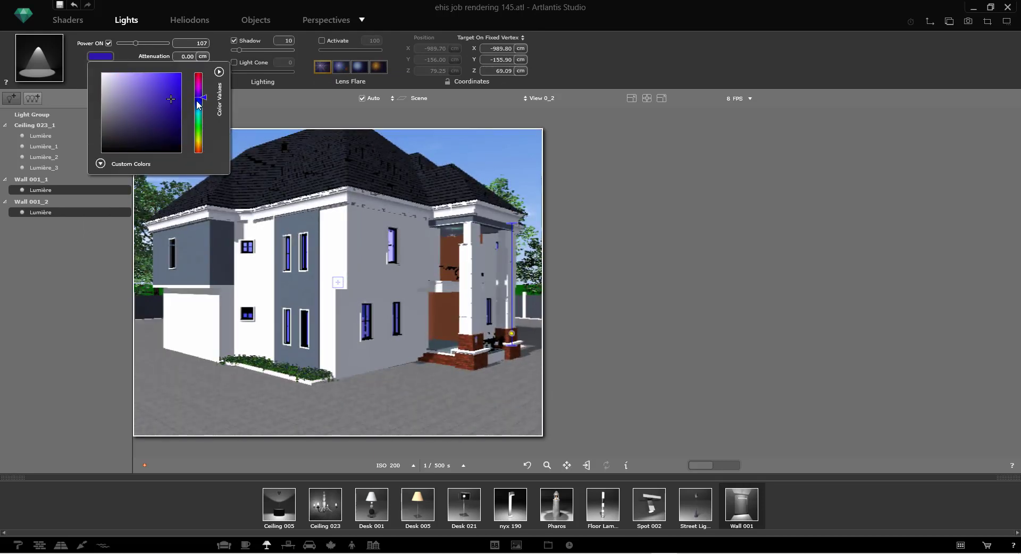
# Set the rear column light's power to 230 and its shadow value to 20
pyautogui.doubleClick(194, 44)
pyautogui.write('23')
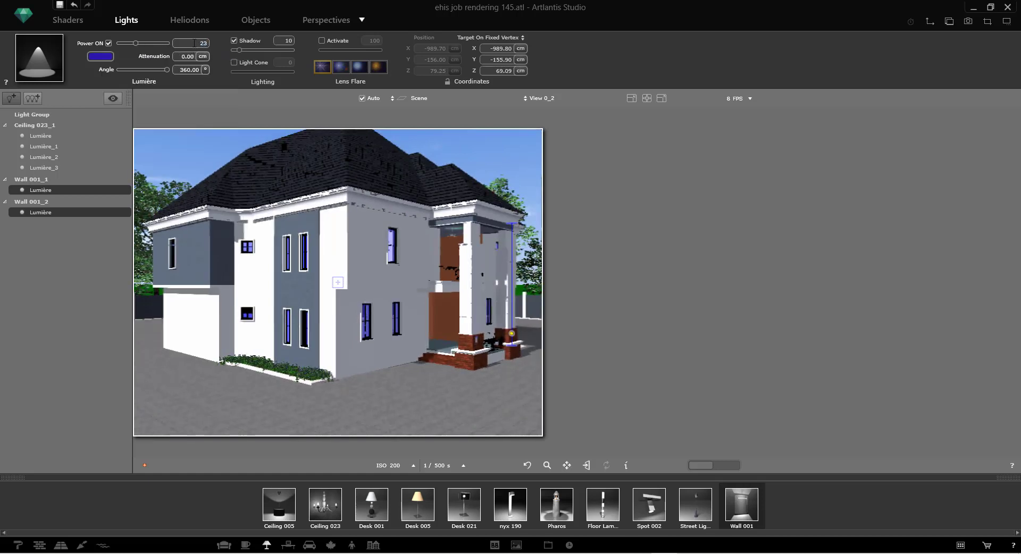
pyautogui.write('0')
pyautogui.doubleClick(287, 41)
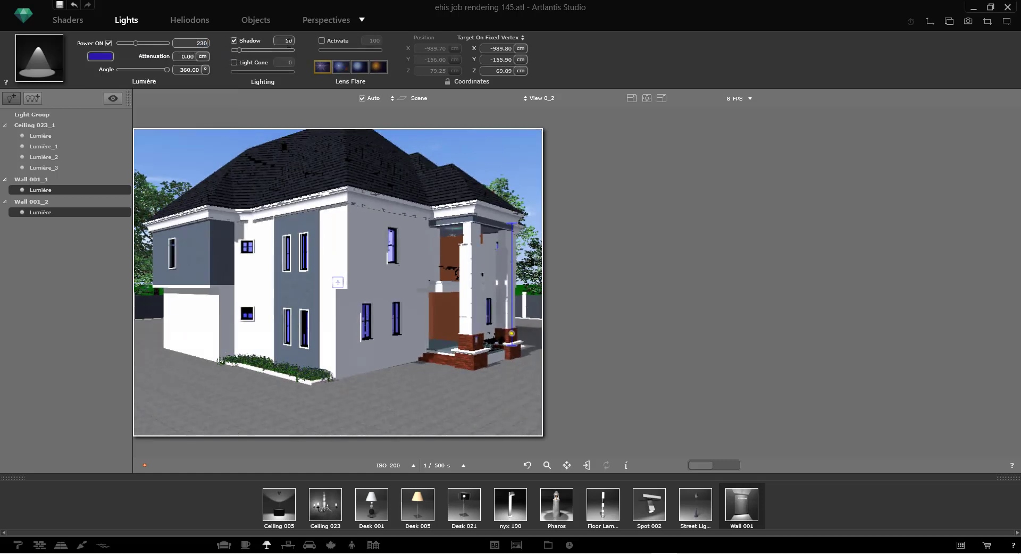
pyautogui.write('20')
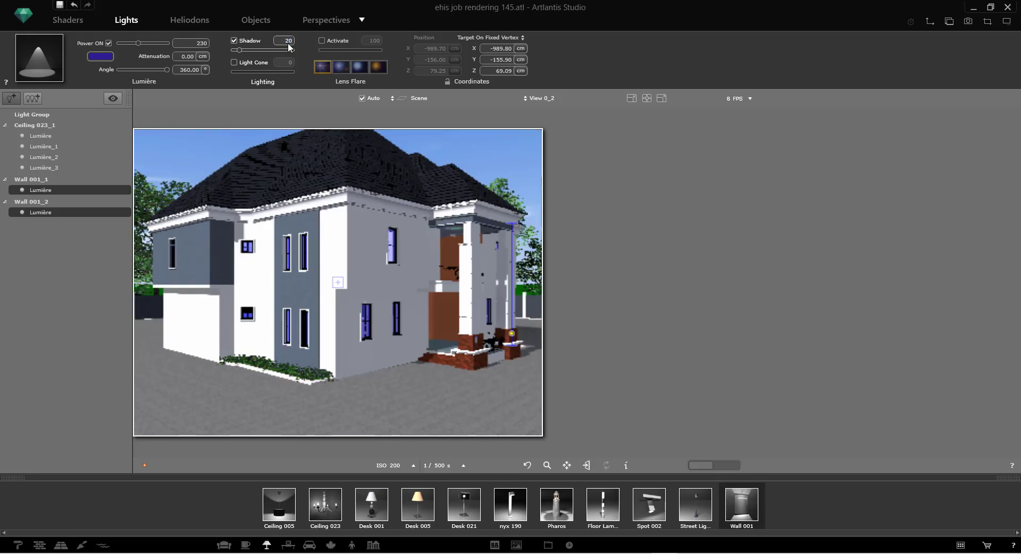
pyautogui.press('Return')
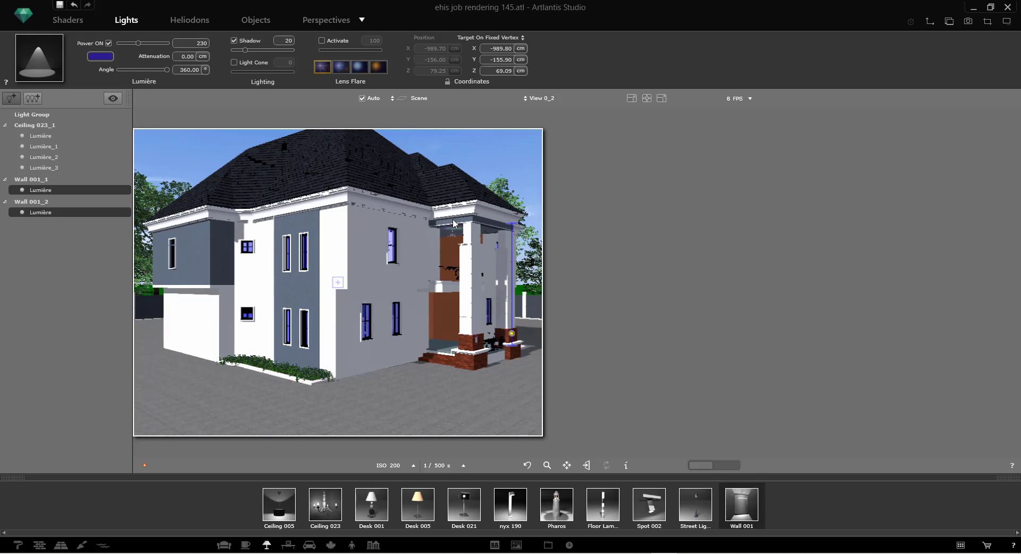
# Place another Wall 001 light object near the top of the porch below the roof and open its light settings
pyautogui.moveTo(737, 512); pyautogui.dragTo(454, 218)
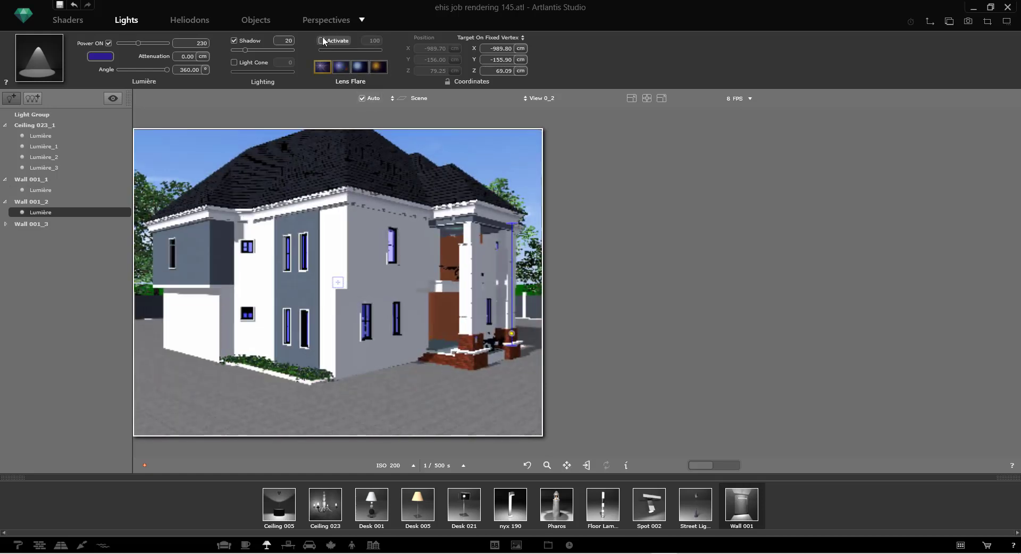
pyautogui.click(262, 17)
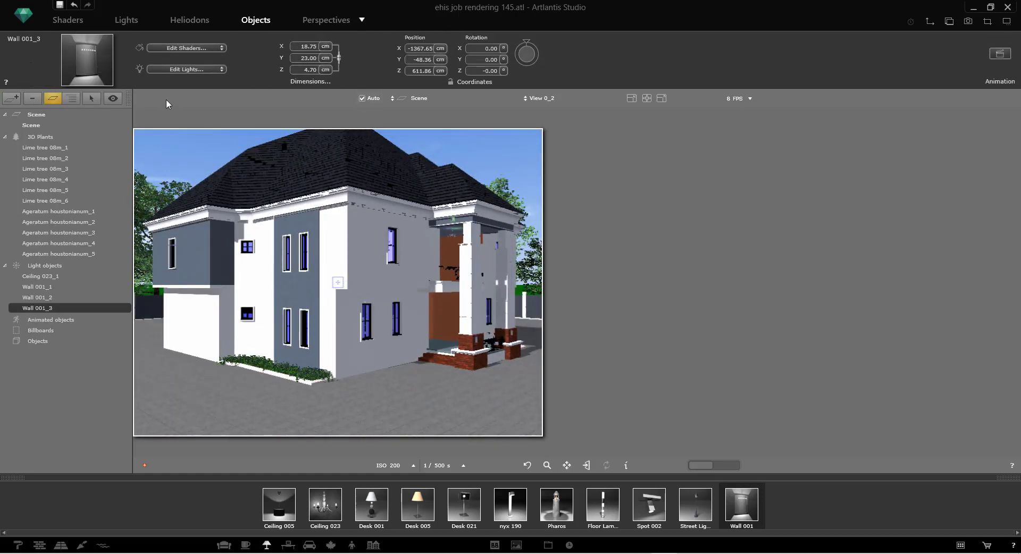
pyautogui.click(161, 69)
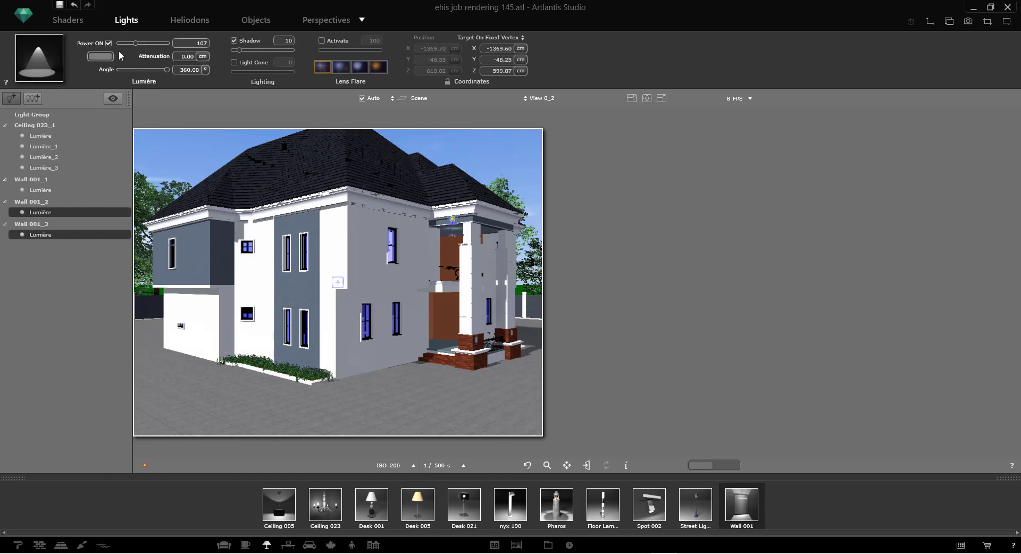
# Change the upper porch wall light's color to magenta and set its shadow value to 20
pyautogui.click(101, 56)
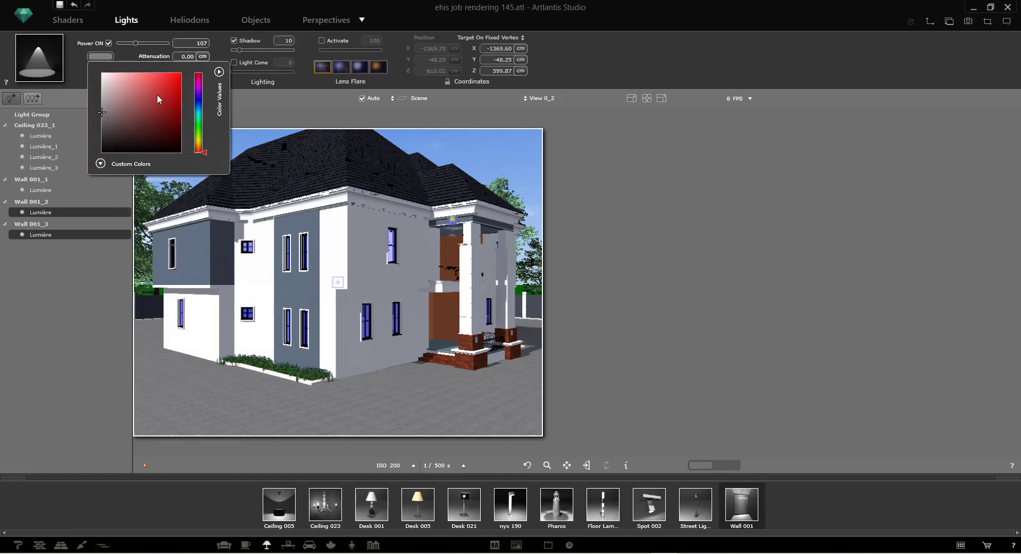
pyautogui.click(199, 87)
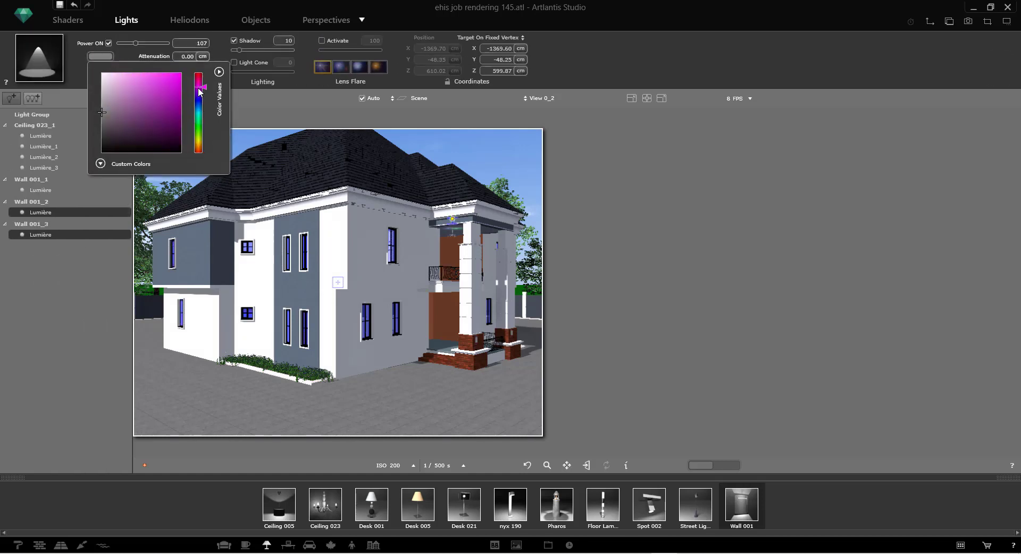
pyautogui.click(109, 56)
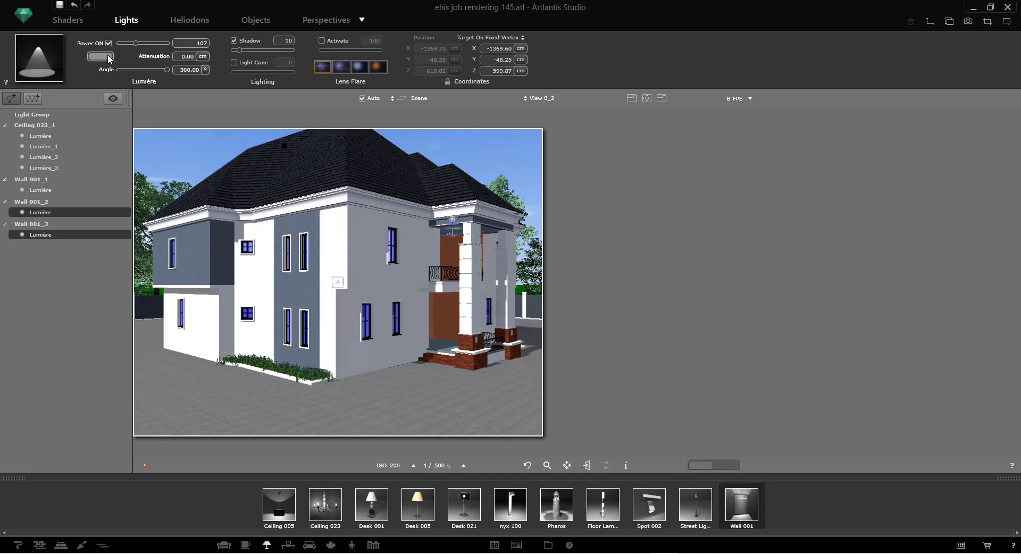
pyautogui.click(111, 56)
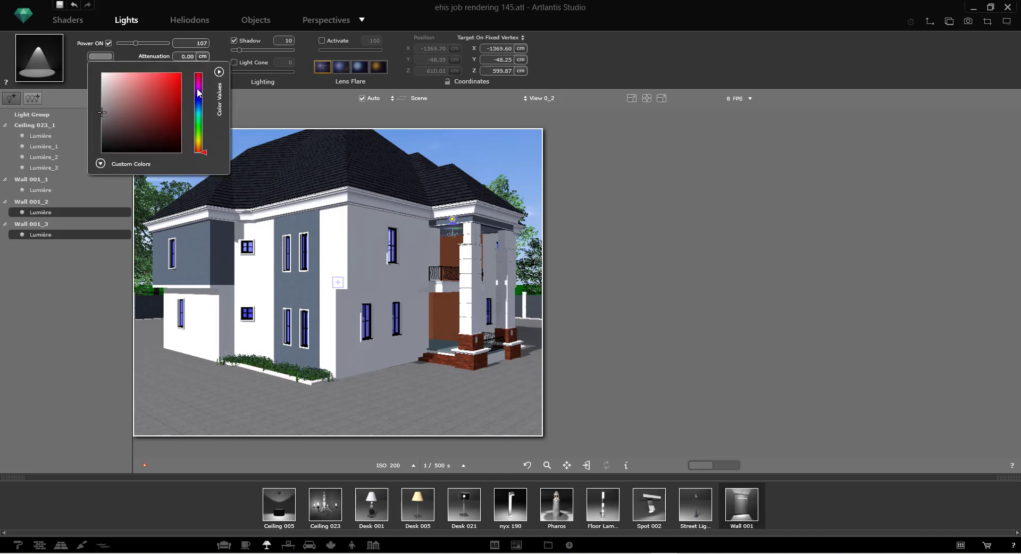
pyautogui.moveTo(199, 92); pyautogui.dragTo(199, 89)
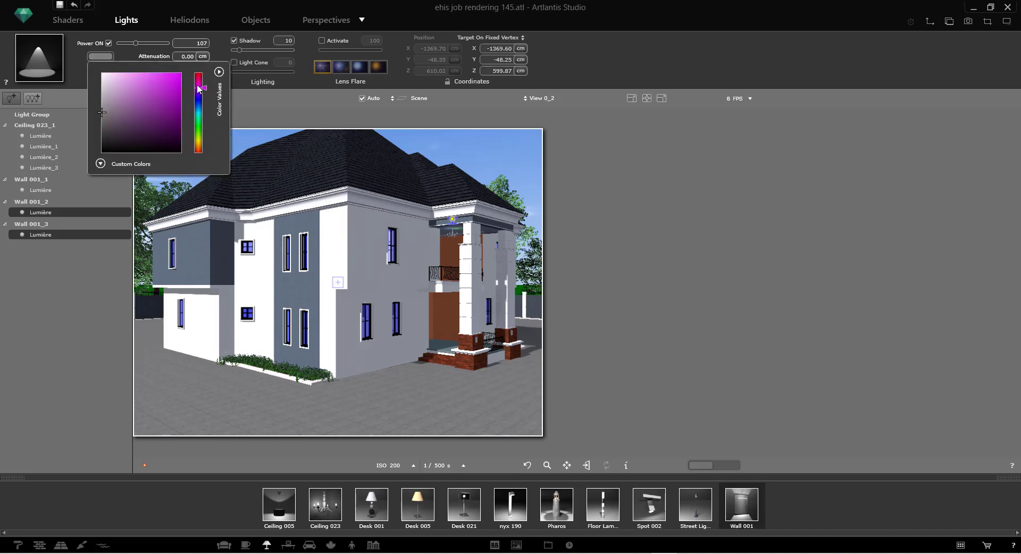
pyautogui.click(170, 95)
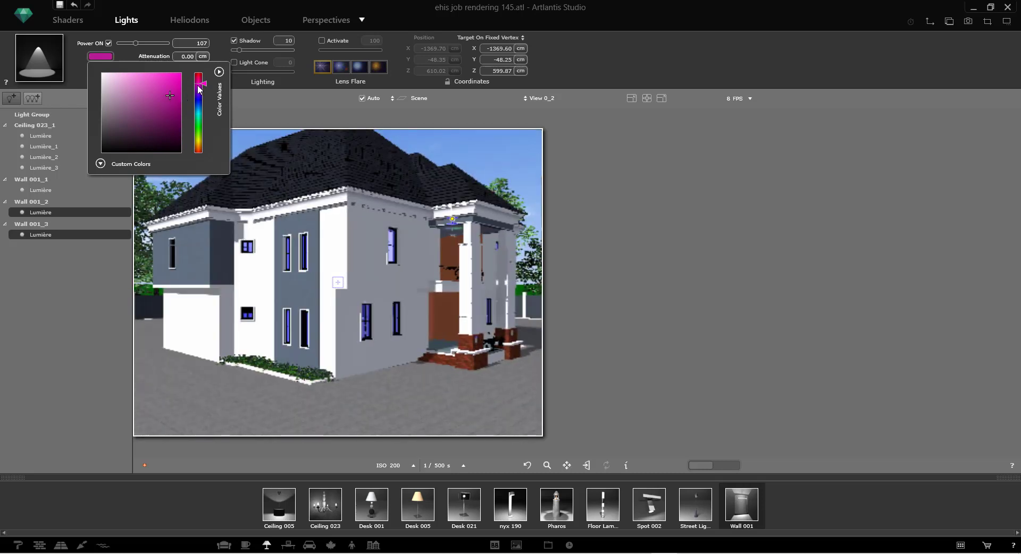
pyautogui.click(633, 309)
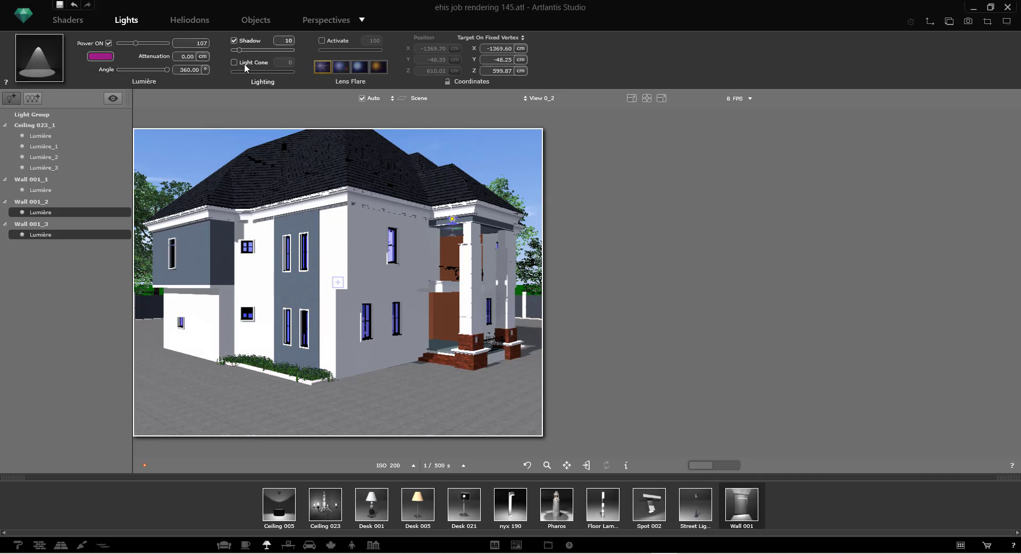
pyautogui.click(245, 50)
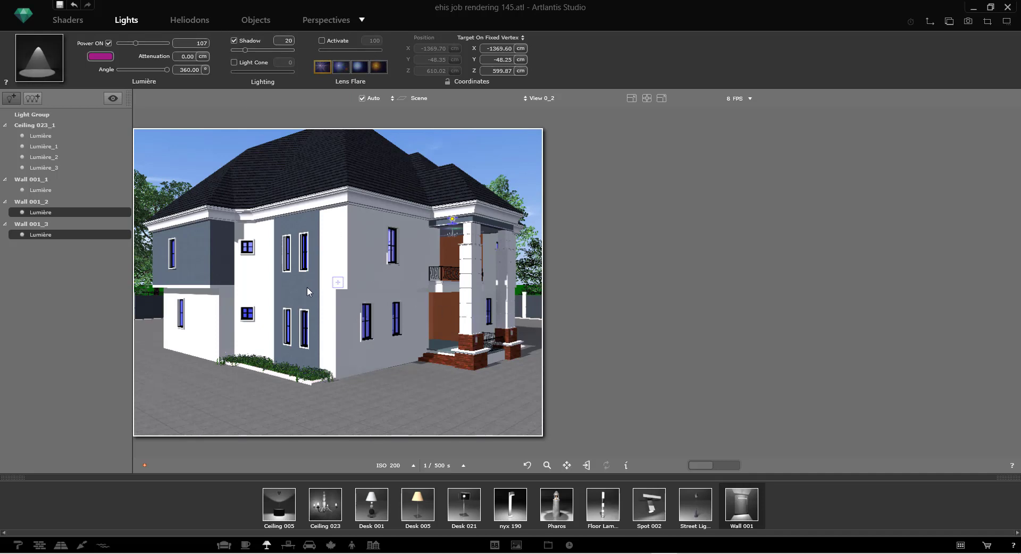
# Try a pale blue tint as the diffuse color of the light grey side wall, Material9
pyautogui.click(64, 21)
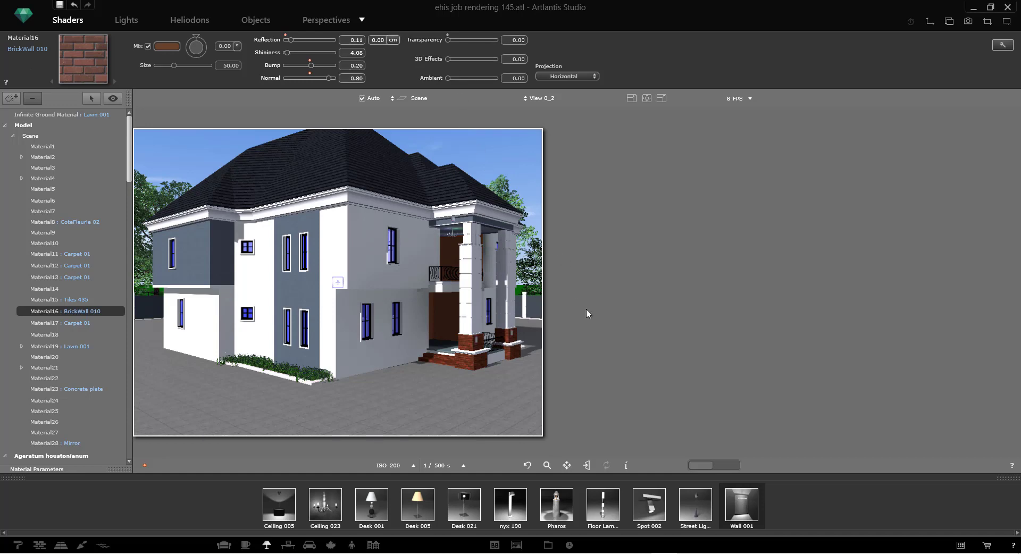
pyautogui.click(375, 258)
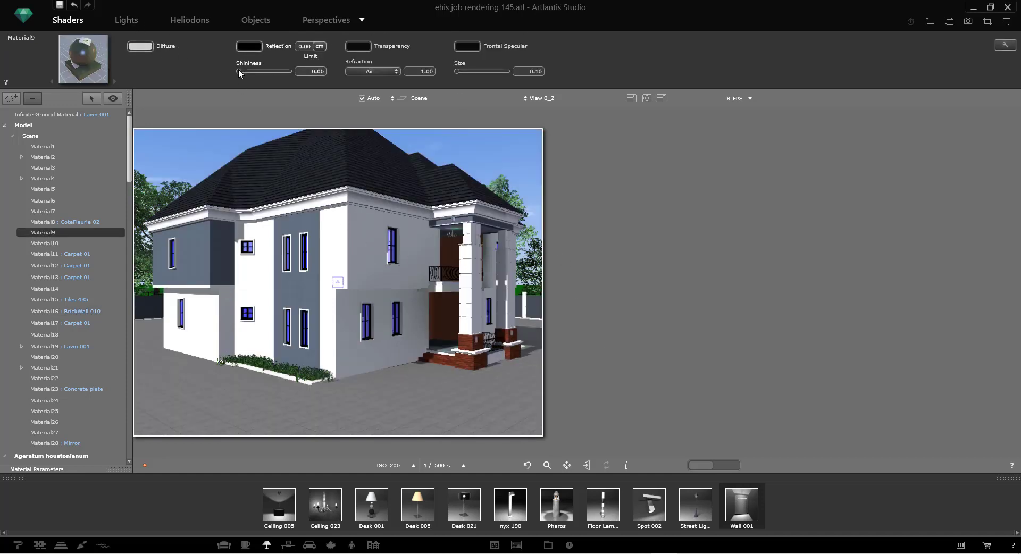
pyautogui.click(140, 47)
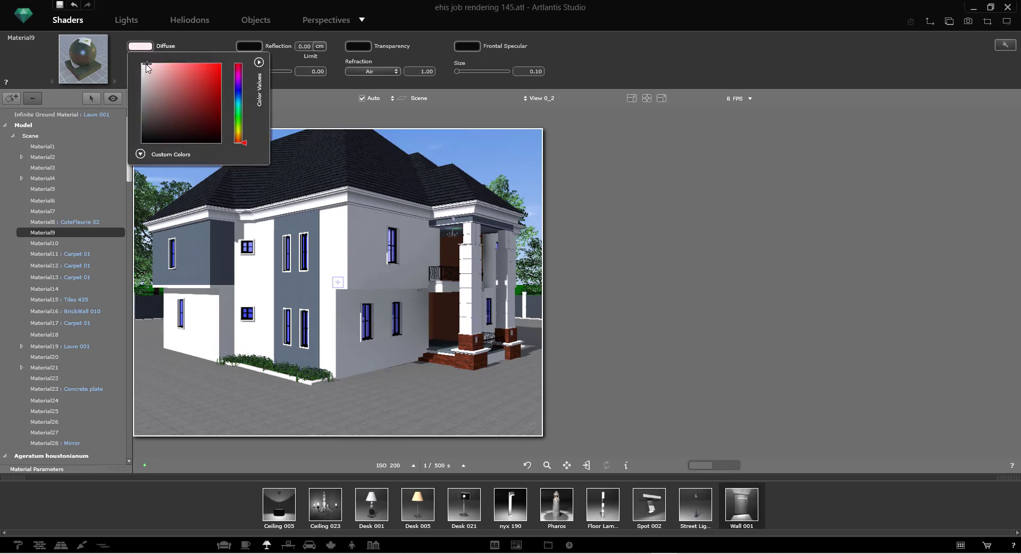
pyautogui.click(238, 93)
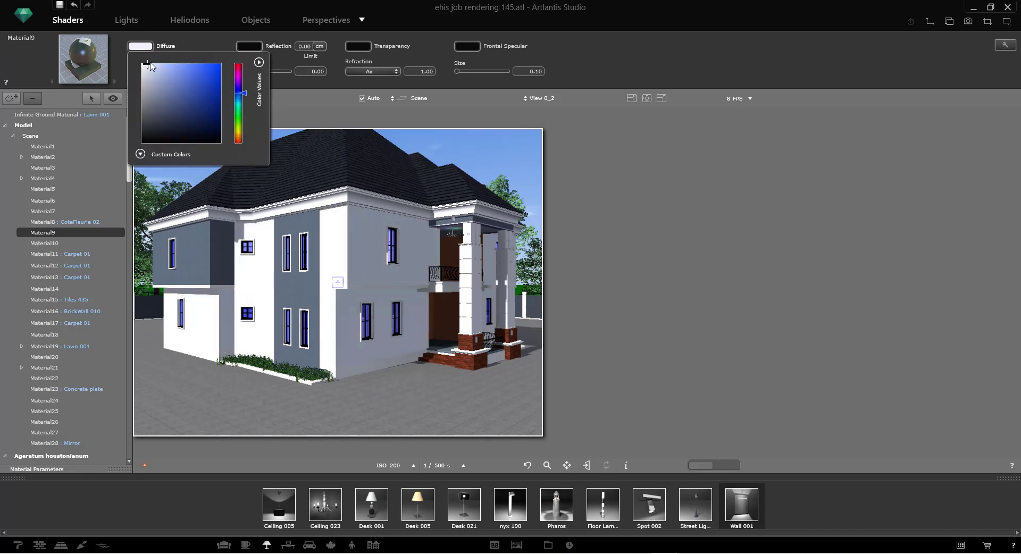
pyautogui.click(152, 66)
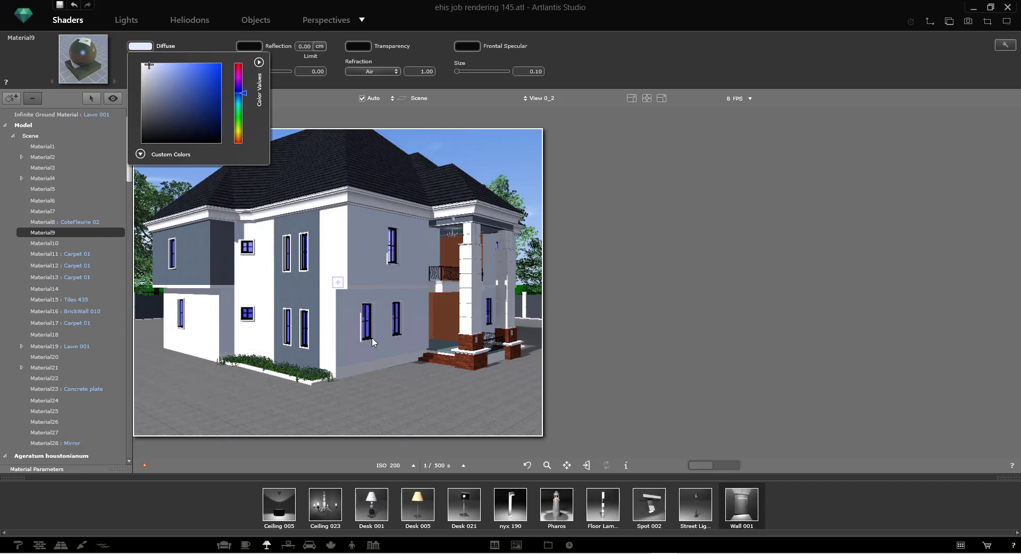
pyautogui.moveTo(145, 68); pyautogui.dragTo(141, 64)
pyautogui.click(801, 349)
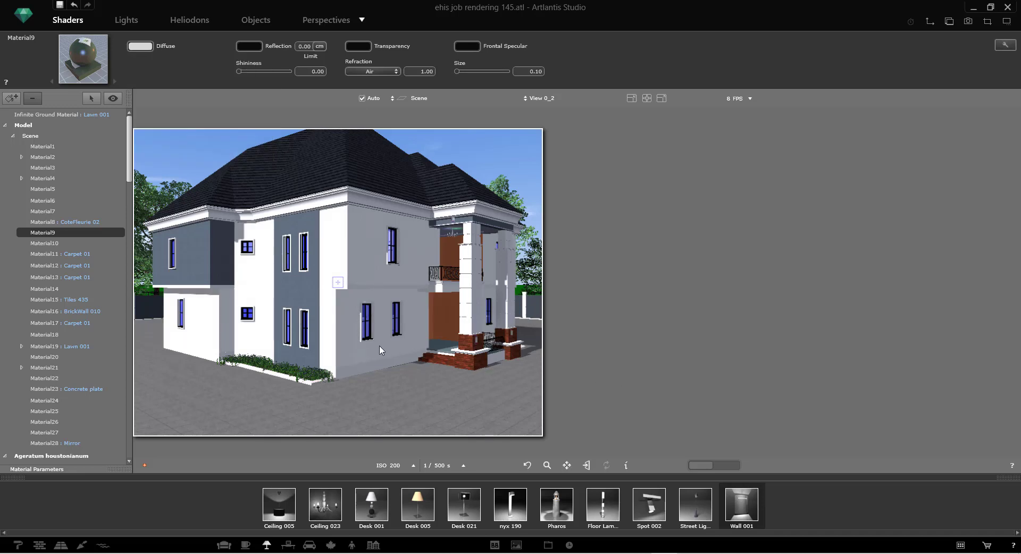
# Examine which materials the side wall details and the porch columns use, and check their diffuse color
pyautogui.moveTo(380, 347); pyautogui.dragTo(376, 289)
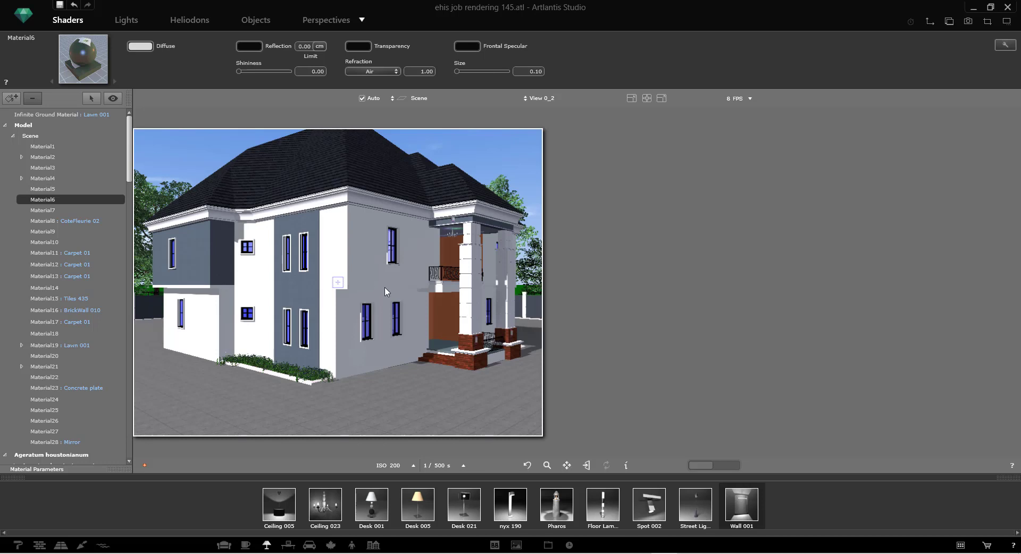
pyautogui.click(476, 286)
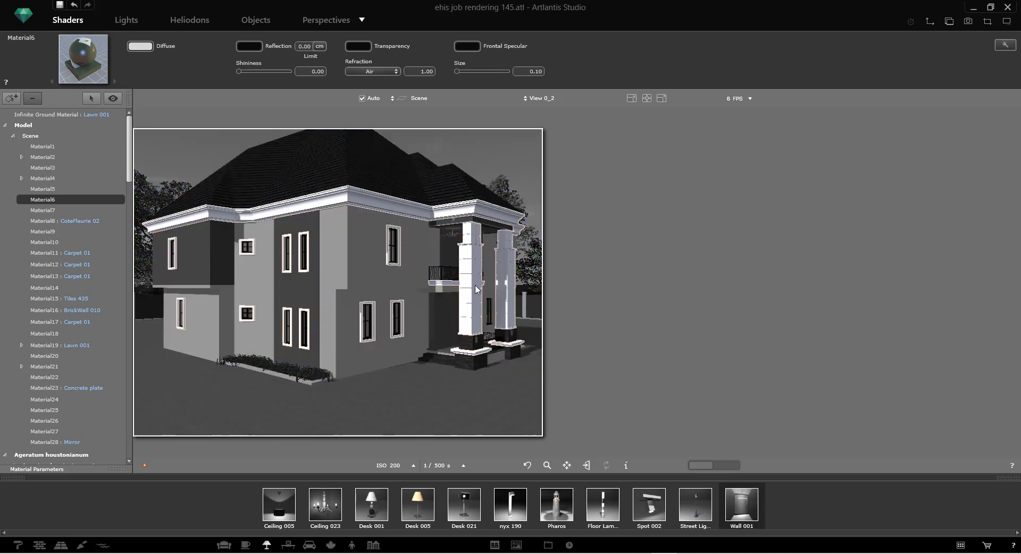
pyautogui.click(140, 46)
pyautogui.click(644, 320)
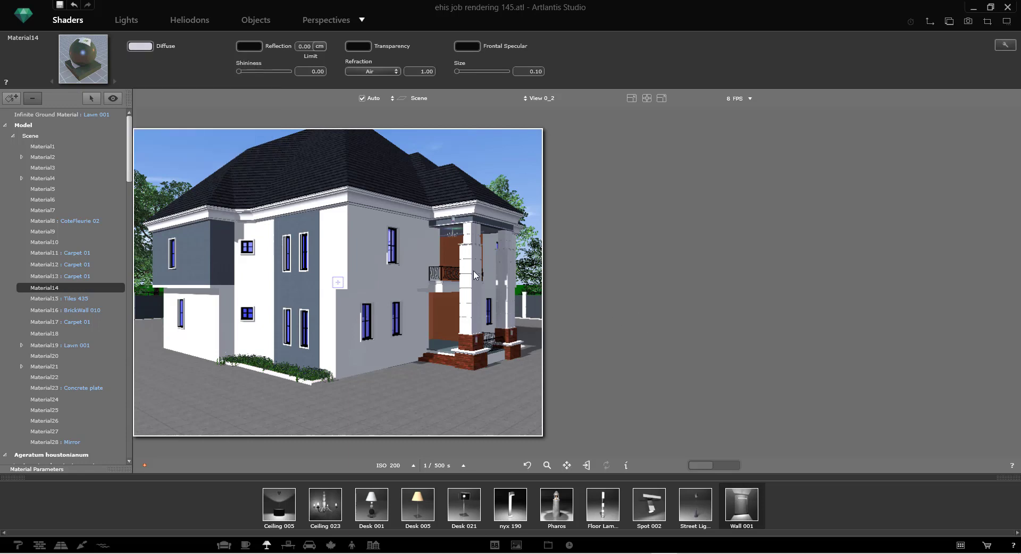
pyautogui.click(474, 270)
# Try the blue-grey Carpet 01 shader from the front wall panel on Material9 and undo it
pyautogui.click(391, 248)
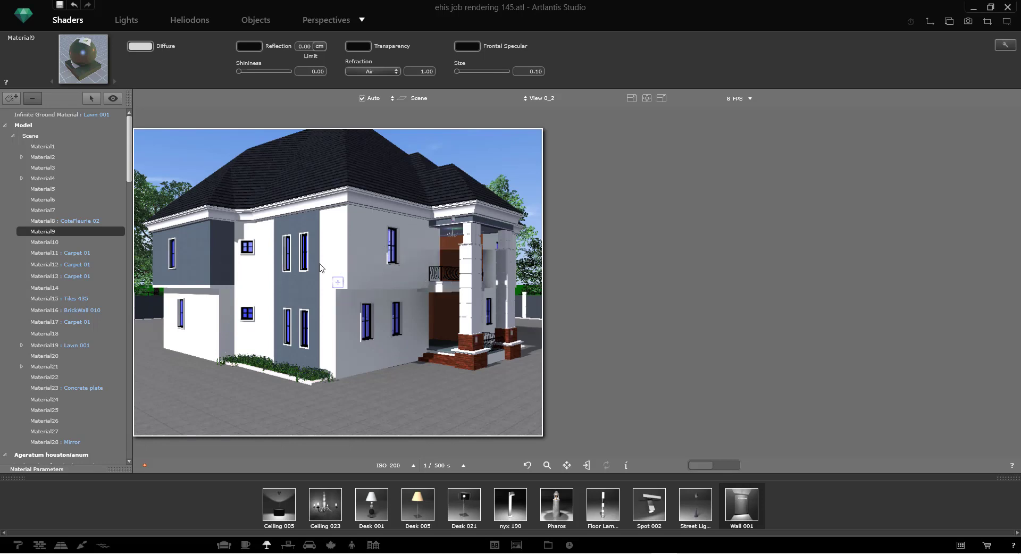
pyautogui.moveTo(315, 294); pyautogui.dragTo(494, 265)
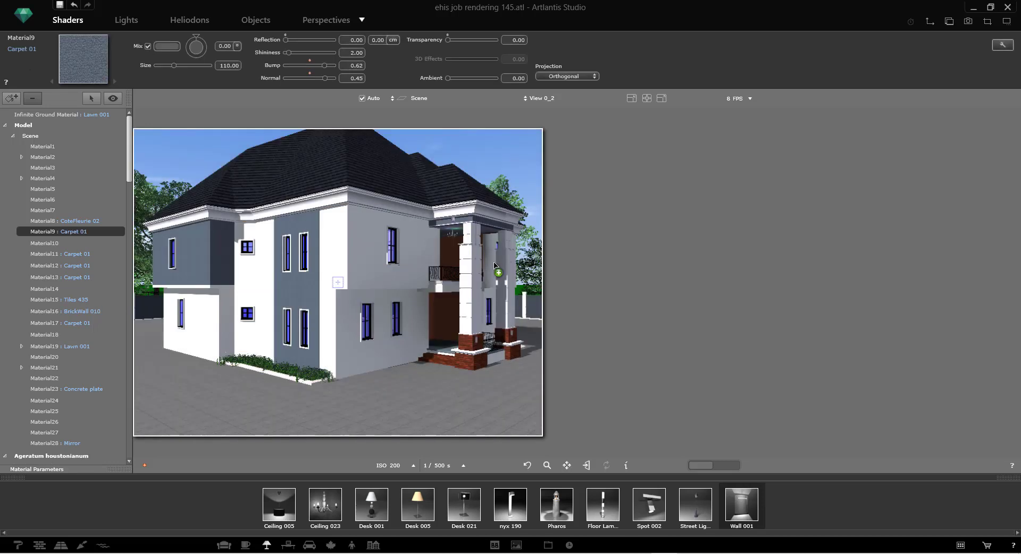
pyautogui.hotkey('ctrl', 'z')
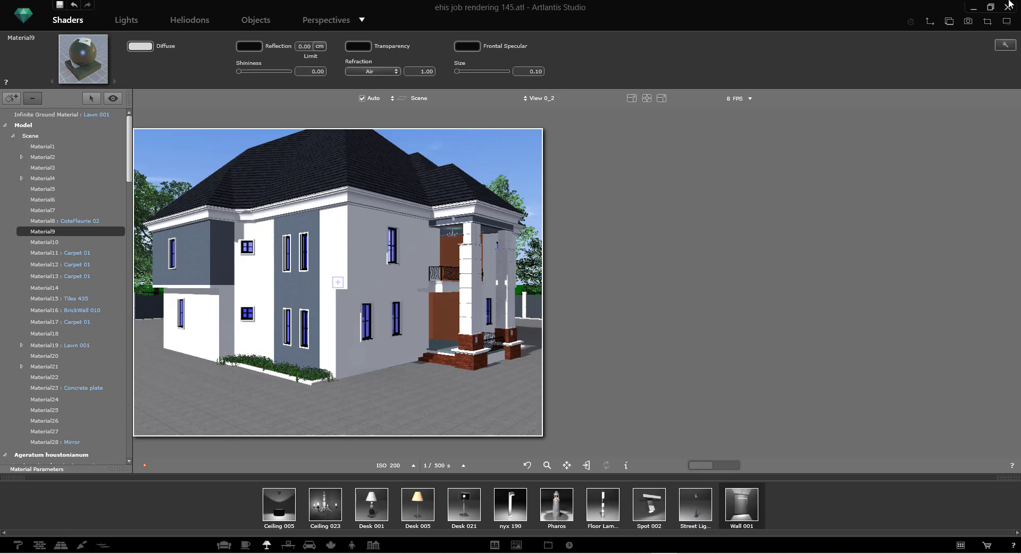
# Restore the program window to a smaller size and open the 2D View in an elevation projection
pyautogui.click(991, 7)
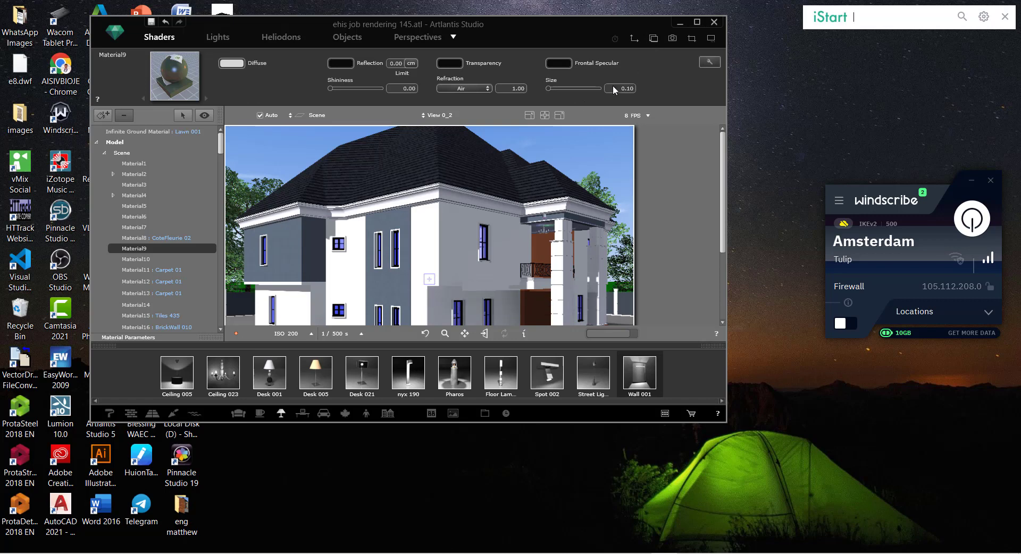
pyautogui.click(634, 39)
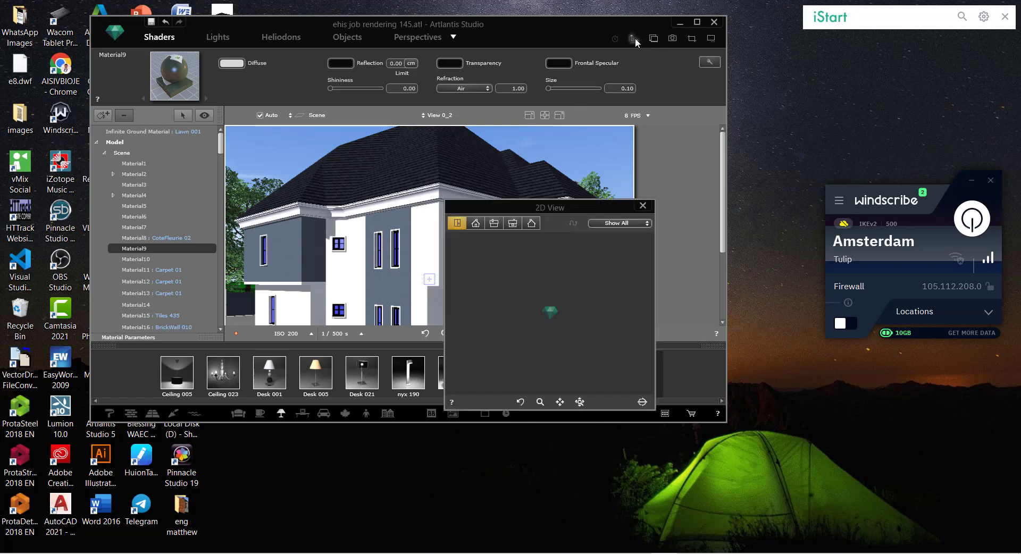
pyautogui.click(476, 223)
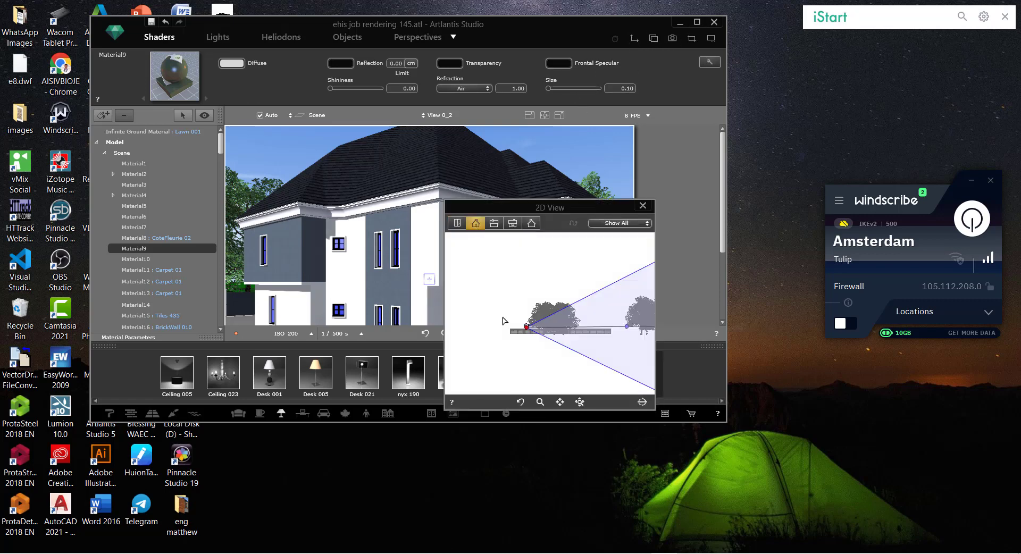
# Raise the View 0_2 camera slightly in the elevation projection, then close the 2D View and maximize the program window
pyautogui.moveTo(553, 332); pyautogui.dragTo(553, 329)
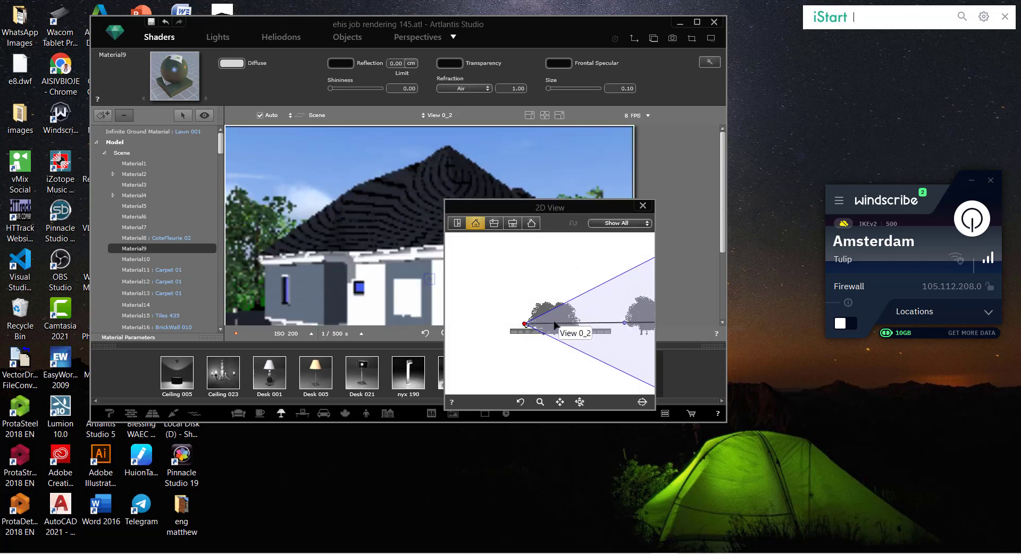
pyautogui.moveTo(556, 325); pyautogui.dragTo(556, 326)
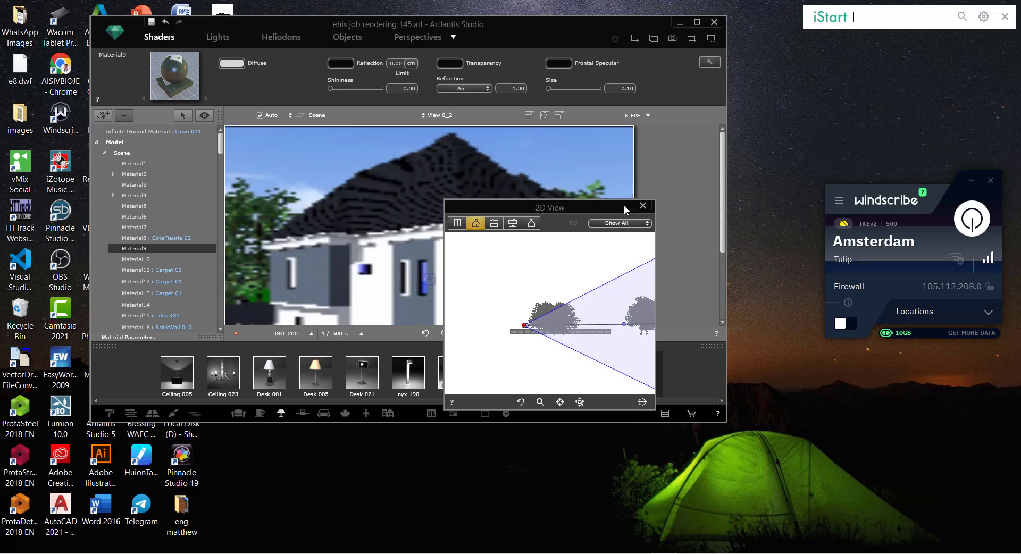
pyautogui.click(643, 205)
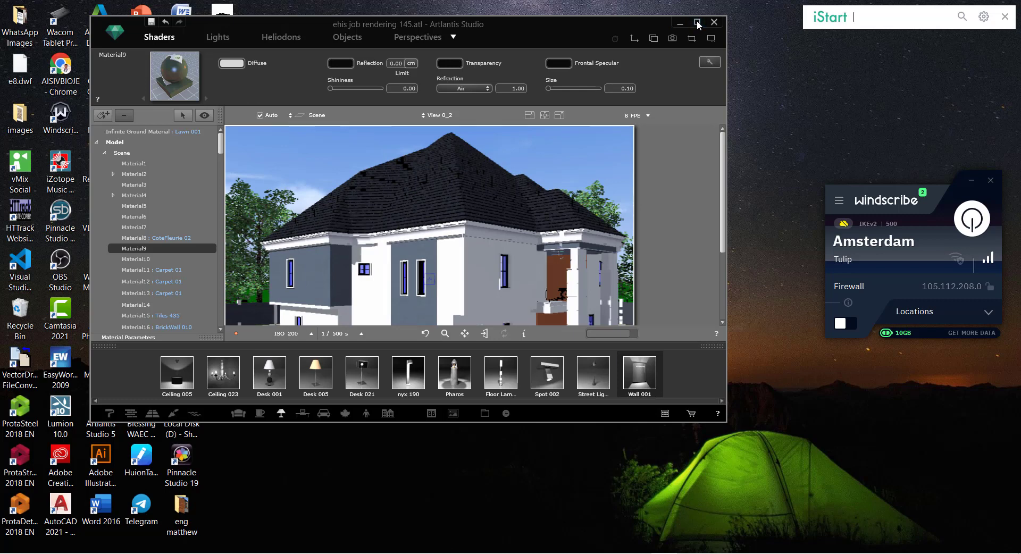
pyautogui.click(696, 22)
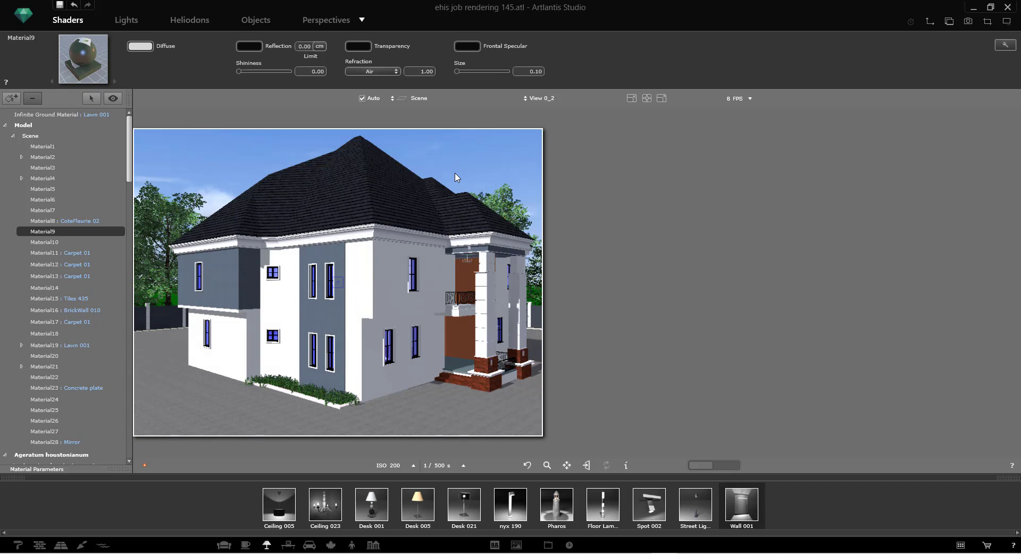
# Place an Abies balsamea fir beside the back fence near the lime trees, using the 2D View's top projection
pyautogui.click(931, 22)
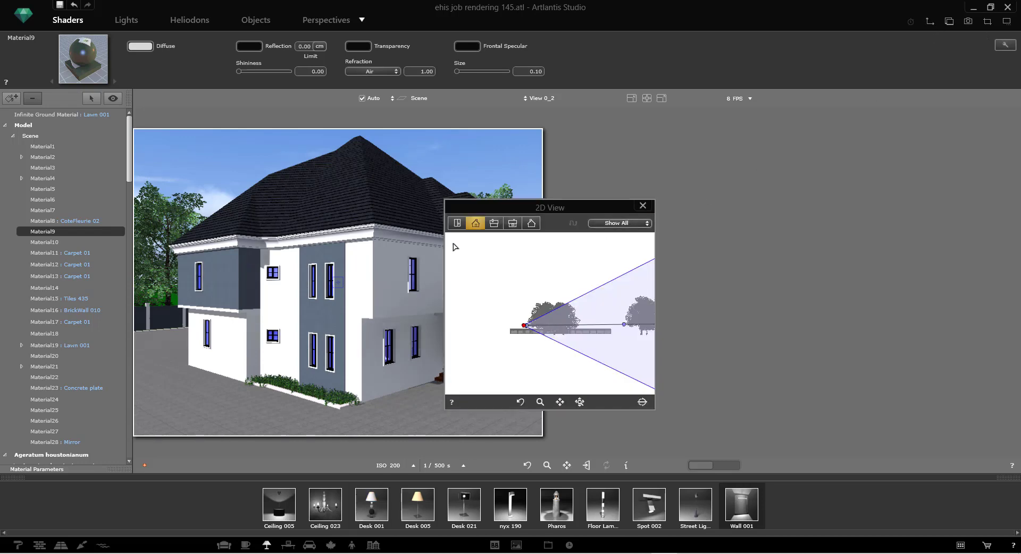
pyautogui.click(457, 223)
pyautogui.scroll(2, 536, 250)
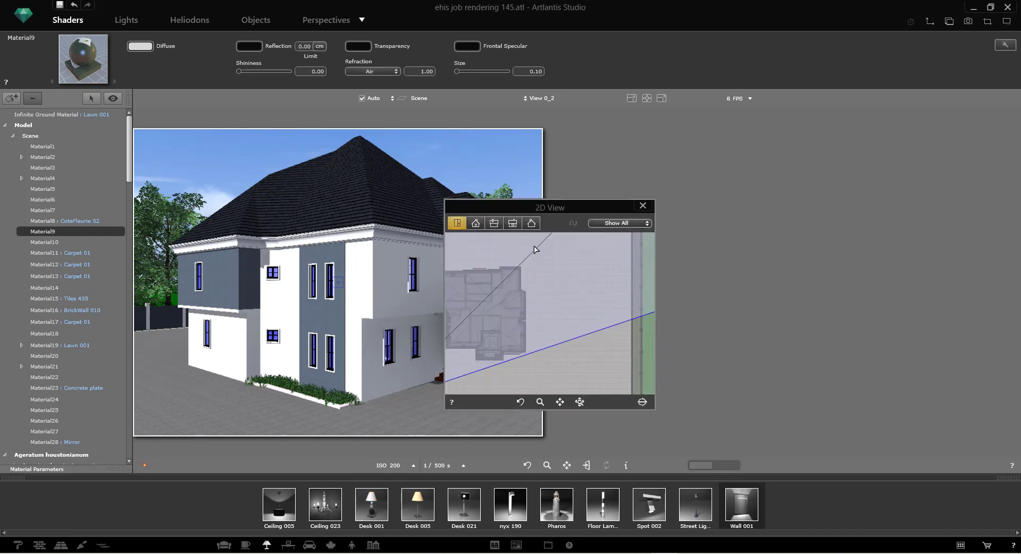
pyautogui.scroll(-2, 495, 394)
pyautogui.scroll(4, 490, 341)
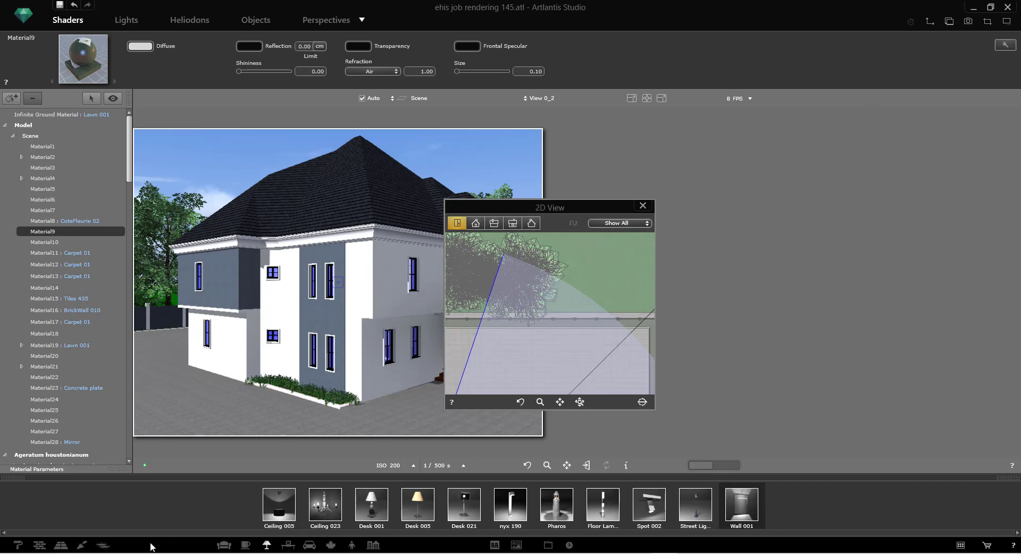
pyautogui.click(350, 547)
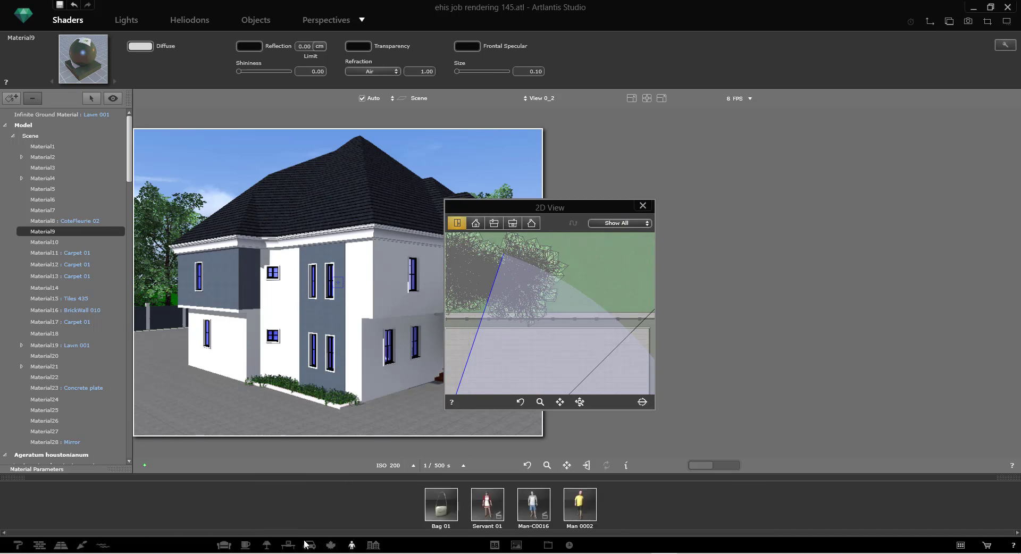
pyautogui.click(331, 547)
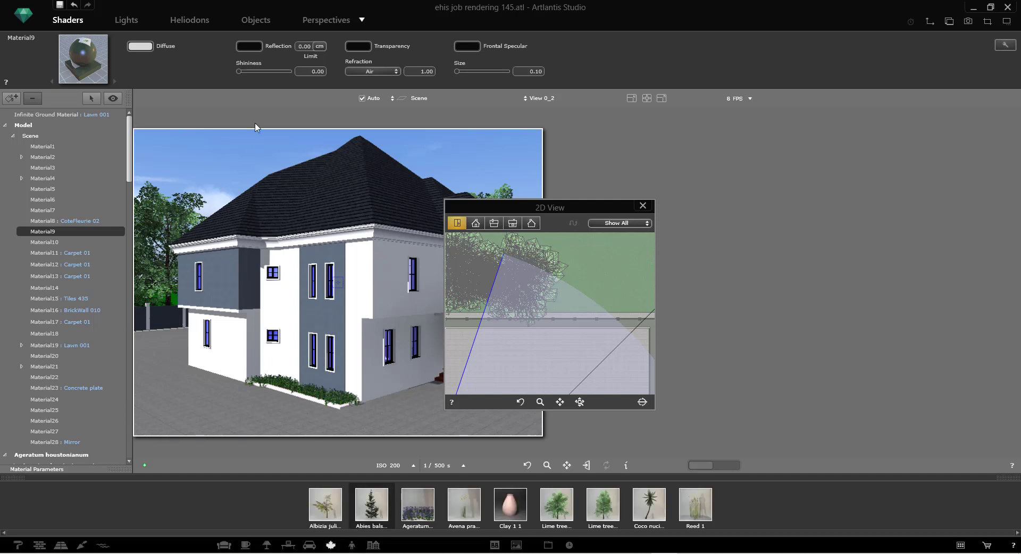
pyautogui.click(256, 20)
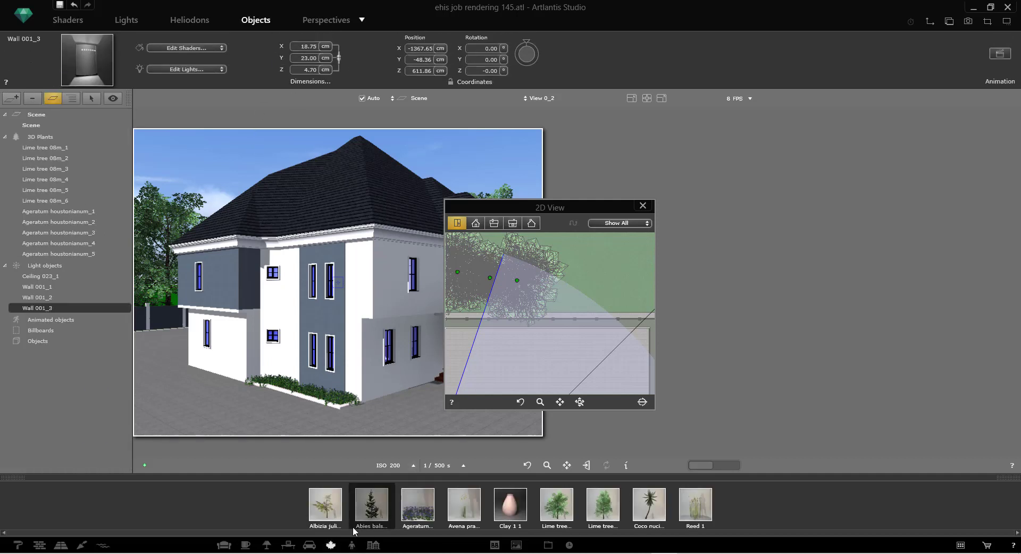
pyautogui.moveTo(370, 515); pyautogui.dragTo(484, 321)
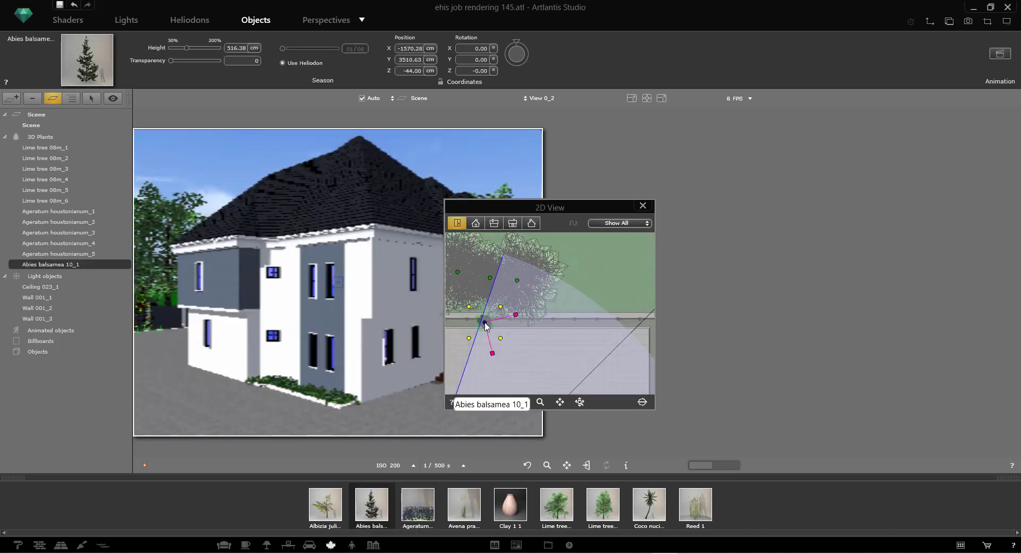
pyautogui.moveTo(486, 323); pyautogui.dragTo(493, 321)
# Set the new fir's height to about 258 cm and its season date to 16/08
pyautogui.moveTo(186, 48); pyautogui.dragTo(174, 47)
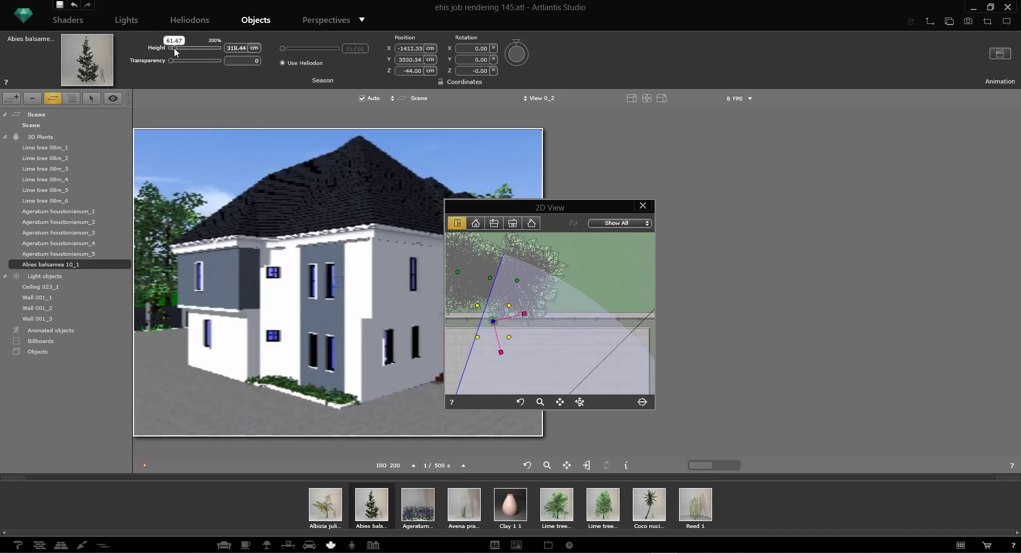
pyautogui.click(158, 324)
pyautogui.moveTo(157, 299); pyautogui.dragTo(158, 314)
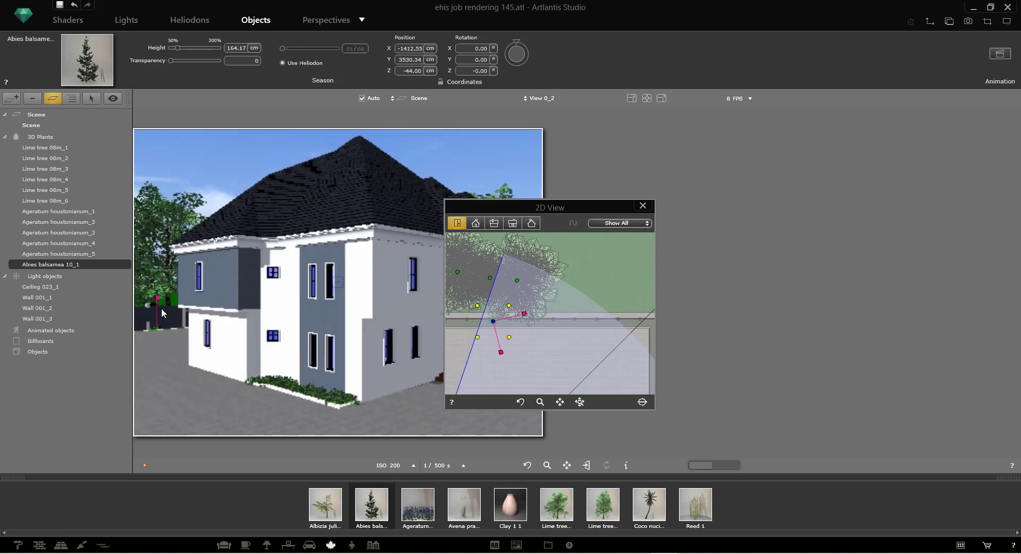
pyautogui.click(158, 315)
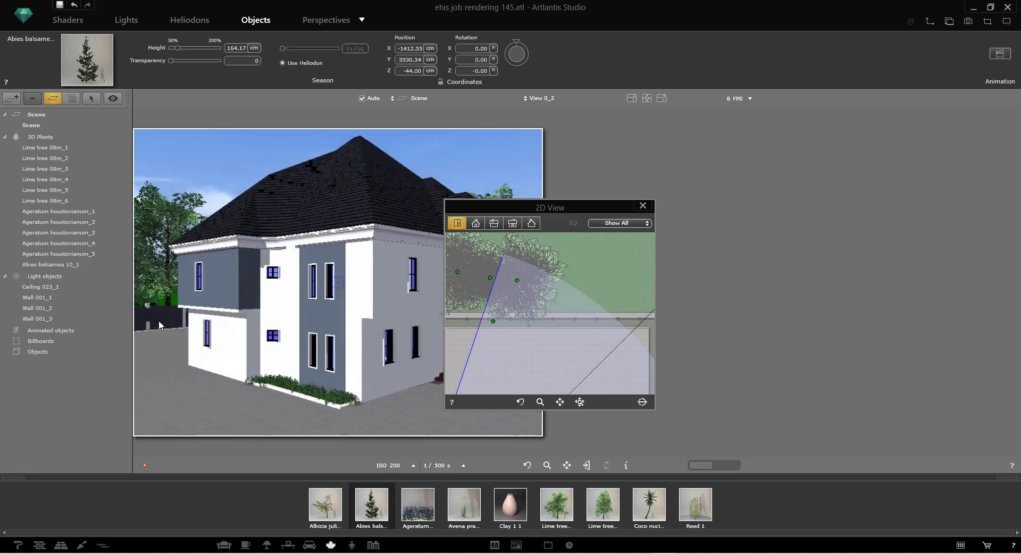
pyautogui.click(158, 326)
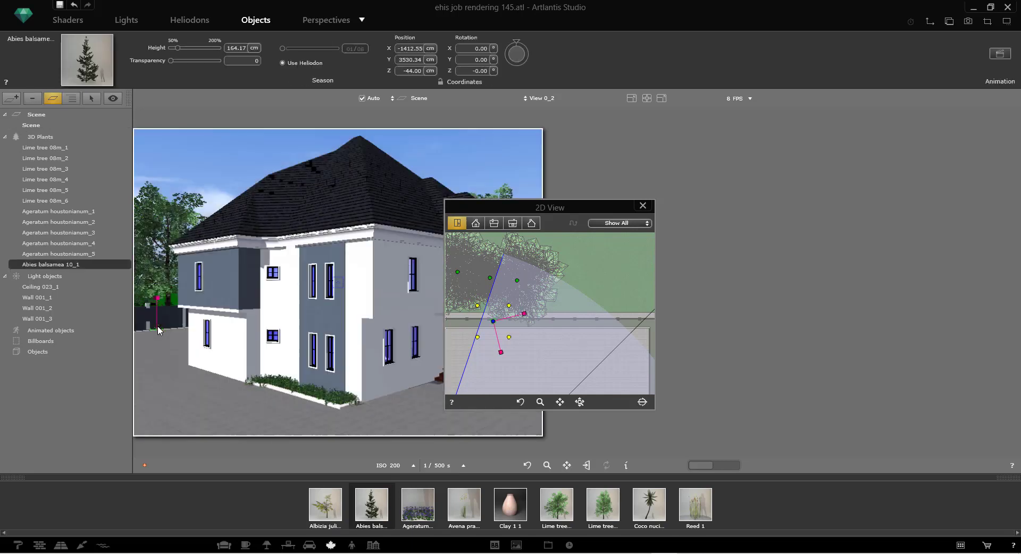
pyautogui.moveTo(158, 299); pyautogui.dragTo(158, 296)
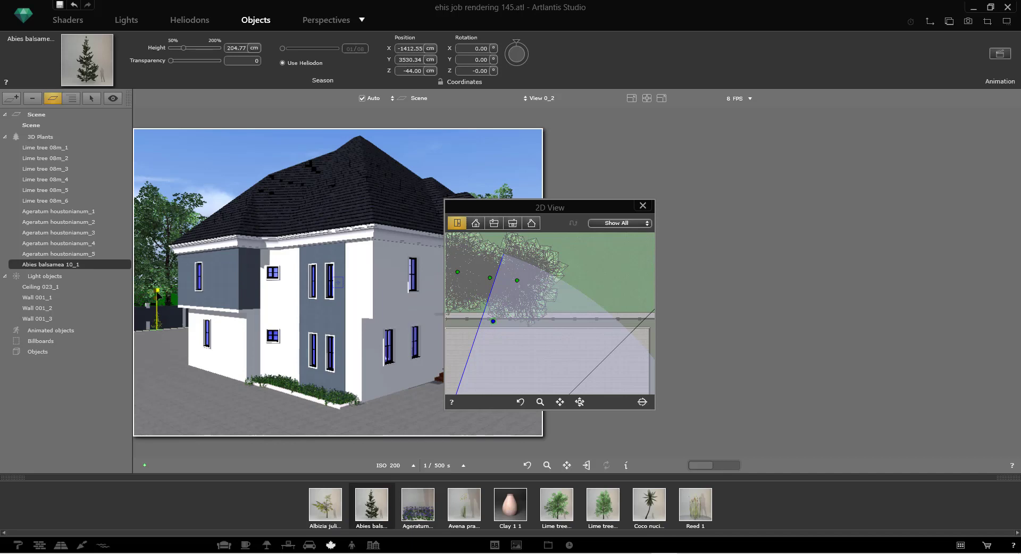
pyautogui.moveTo(158, 294); pyautogui.dragTo(157, 292)
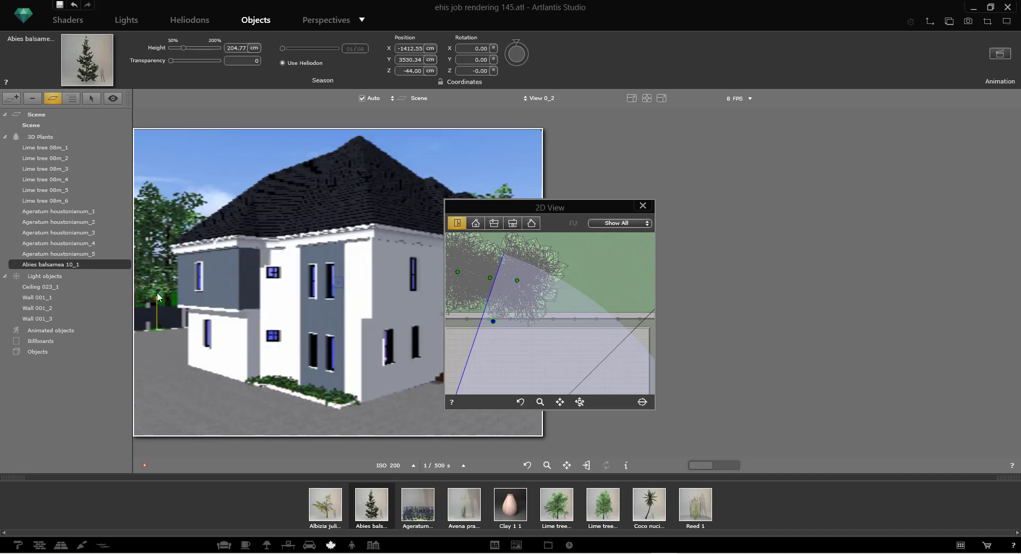
pyautogui.click(187, 47)
pyautogui.moveTo(188, 47); pyautogui.dragTo(191, 47)
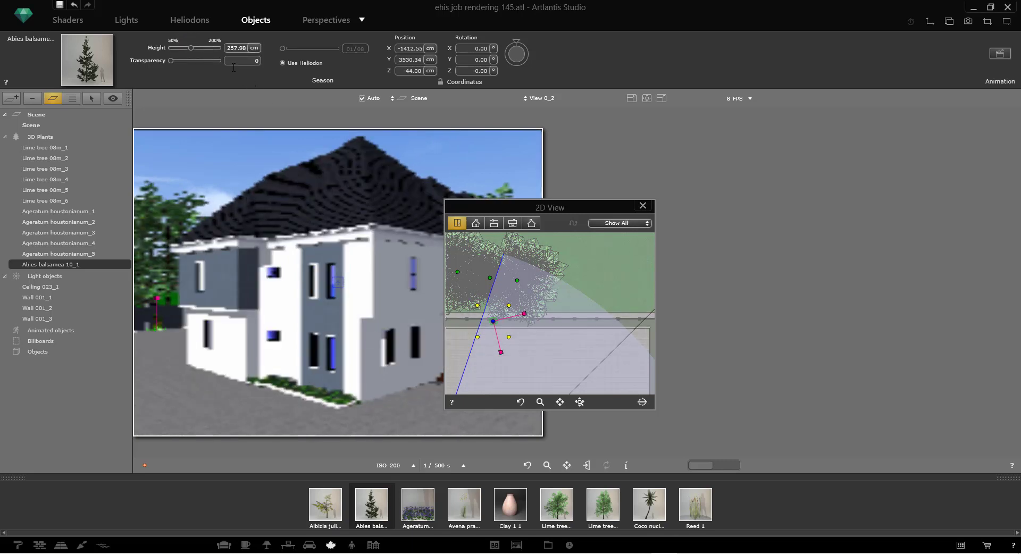
pyautogui.moveTo(279, 48); pyautogui.dragTo(318, 46)
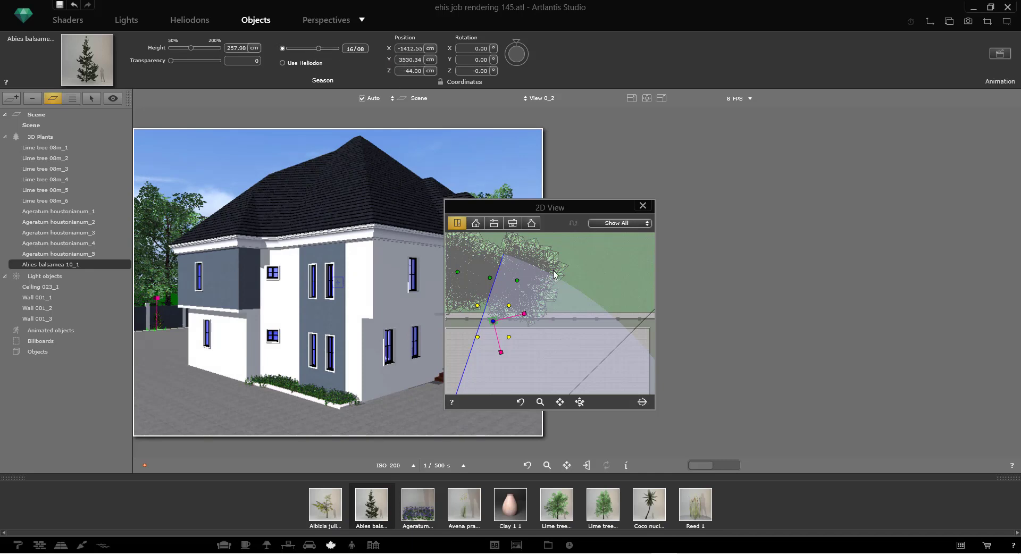
# Duplicate the fir three times and line the copies up along the back fence on both sides of the original
pyautogui.rightClick(511, 323)
pyautogui.click(508, 326)
pyautogui.moveTo(503, 319); pyautogui.dragTo(506, 323)
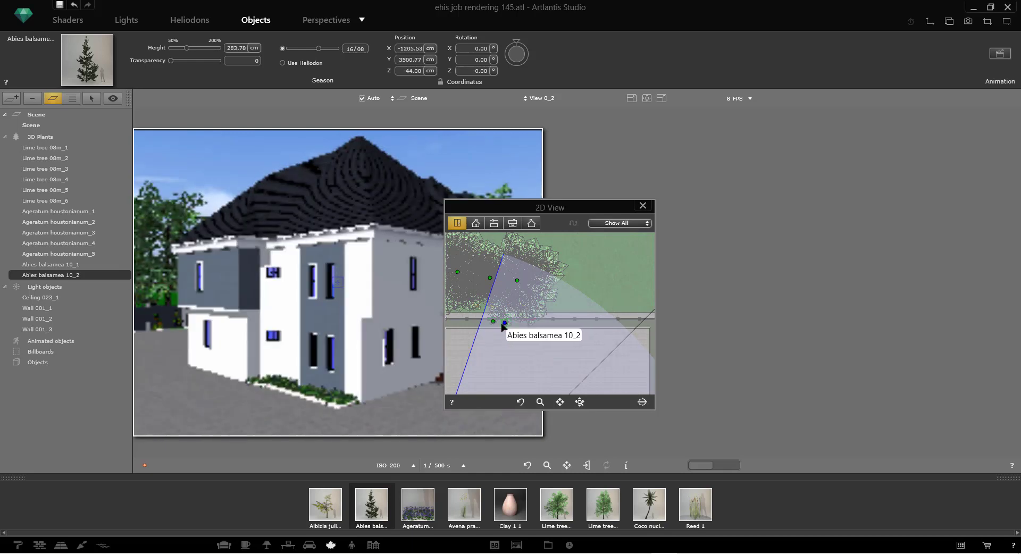
pyautogui.rightClick(503, 322)
pyautogui.click(527, 330)
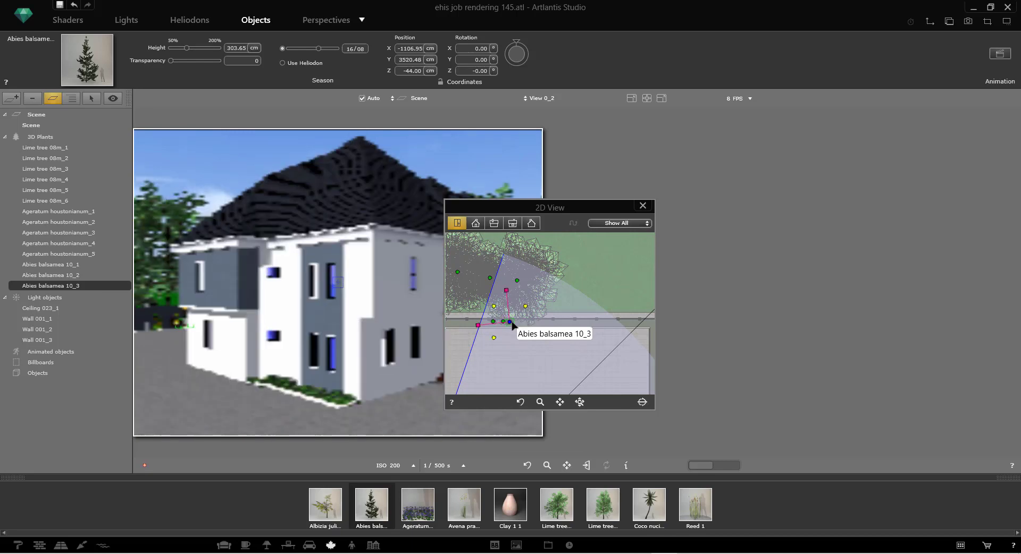
pyautogui.rightClick(513, 324)
pyautogui.click(530, 330)
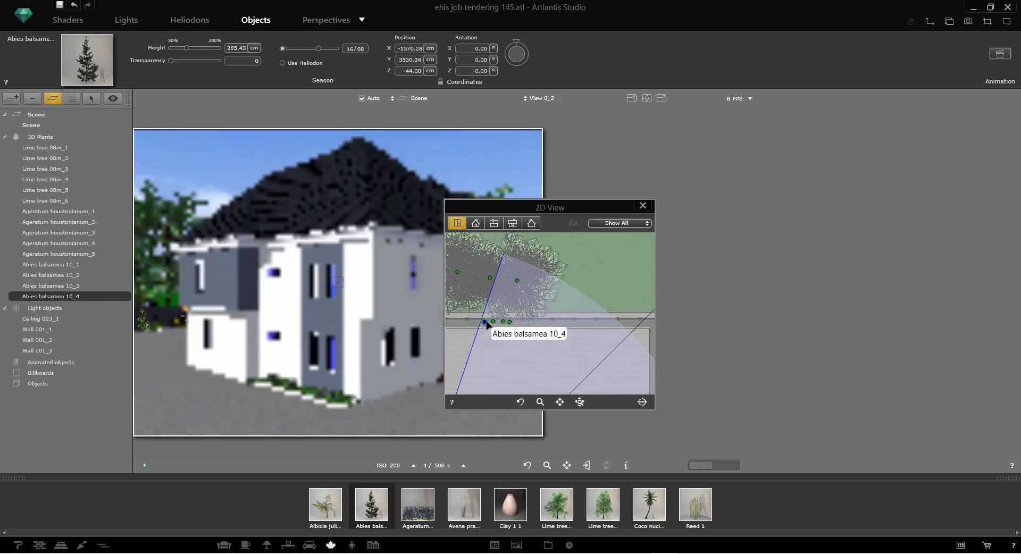
pyautogui.moveTo(486, 321); pyautogui.dragTo(486, 320)
# Duplicate a fir from the back fence and position the copy against the side fence, at about X 1535, Y 662 cm
pyautogui.scroll(-3, 499, 348)
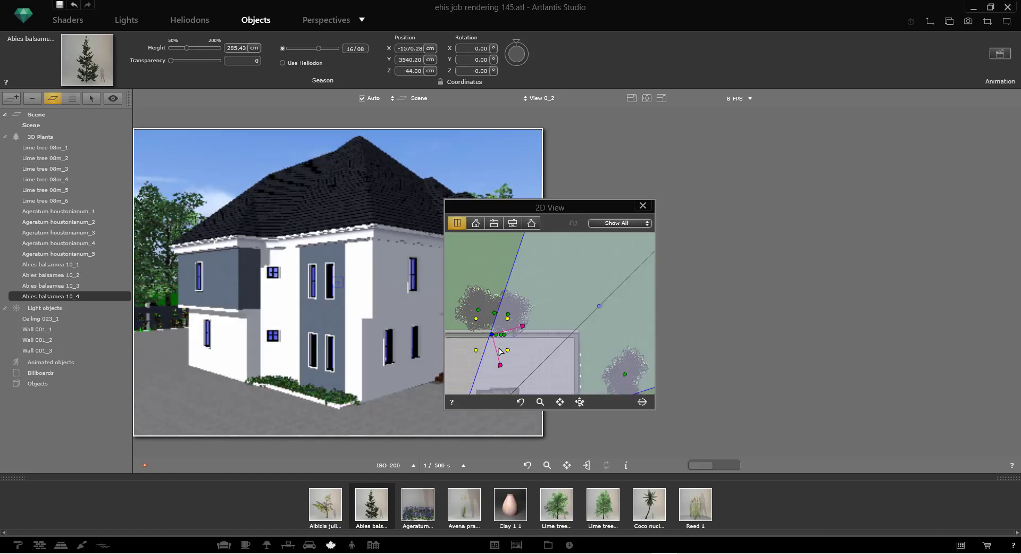
pyautogui.scroll(-3, 501, 350)
pyautogui.scroll(3, 509, 362)
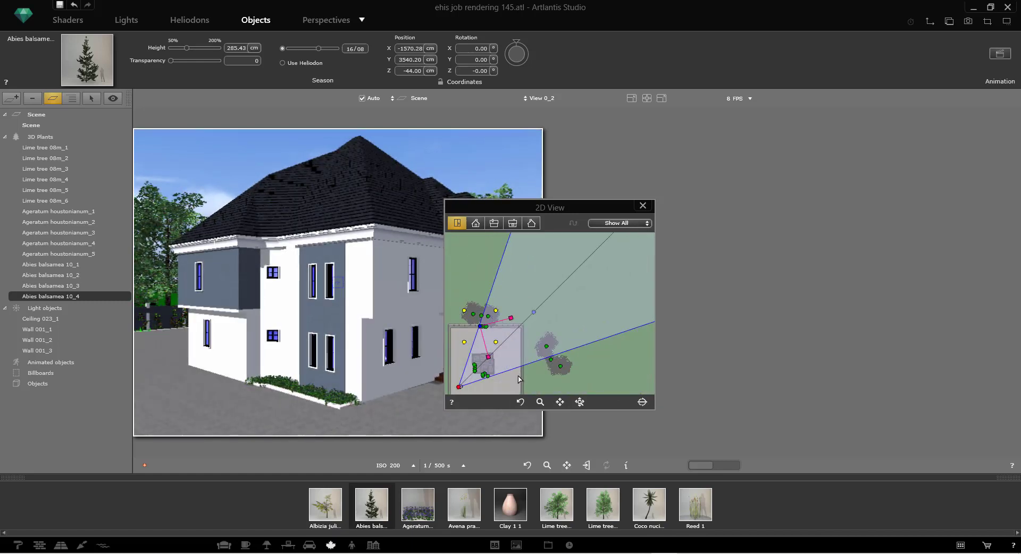
pyautogui.rightClick(484, 327)
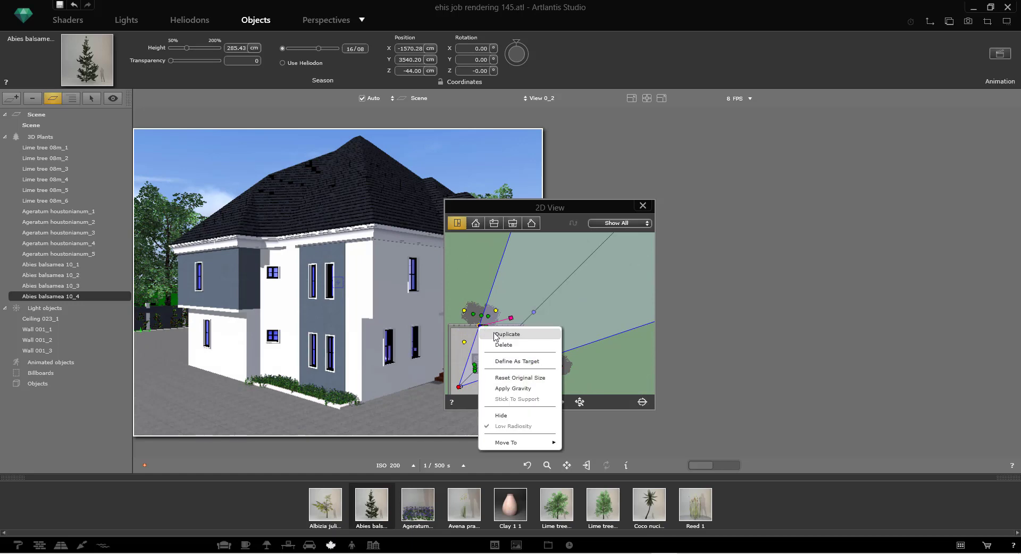
pyautogui.click(485, 333)
pyautogui.moveTo(484, 330); pyautogui.dragTo(524, 368)
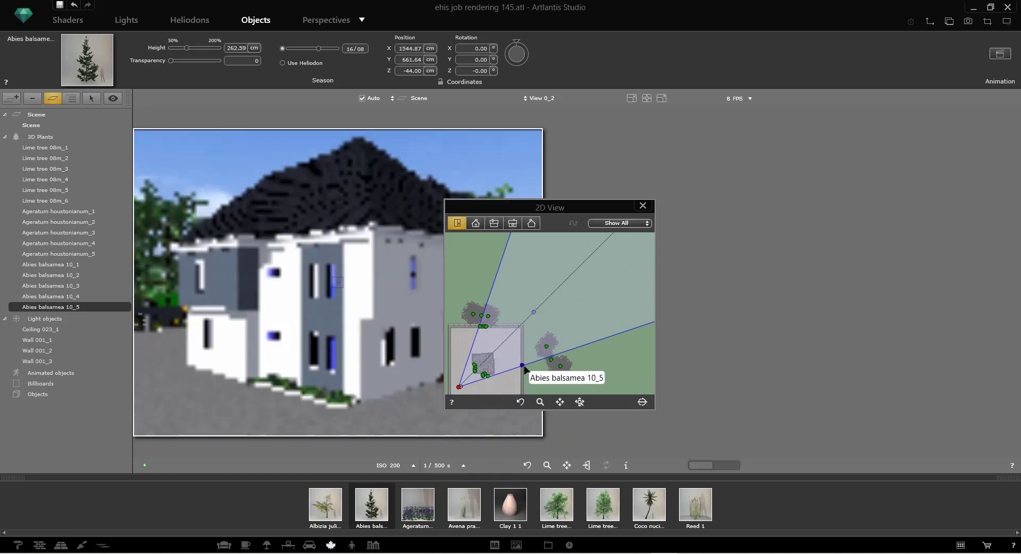
pyautogui.scroll(5, 523, 368)
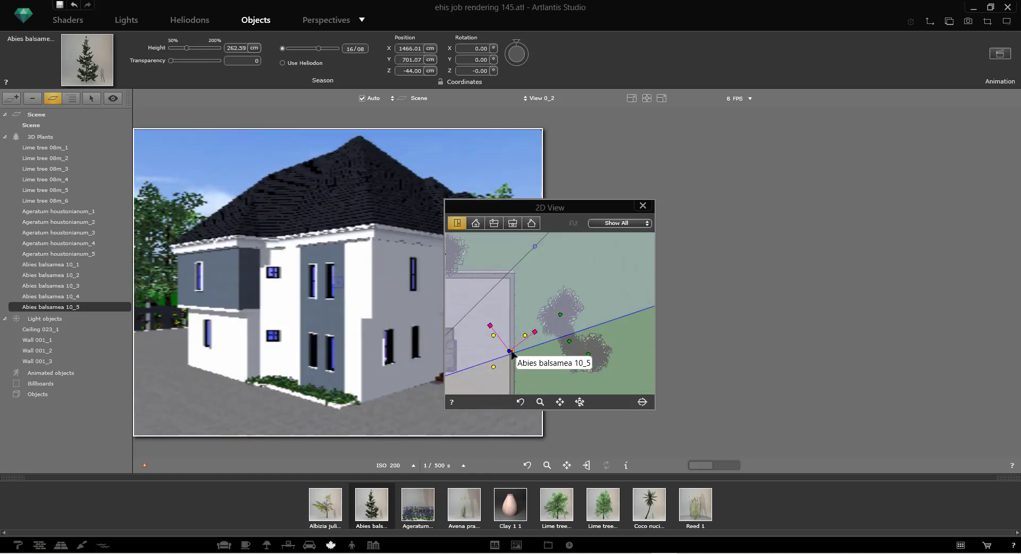
pyautogui.scroll(1, 511, 358)
pyautogui.scroll(-1, 511, 355)
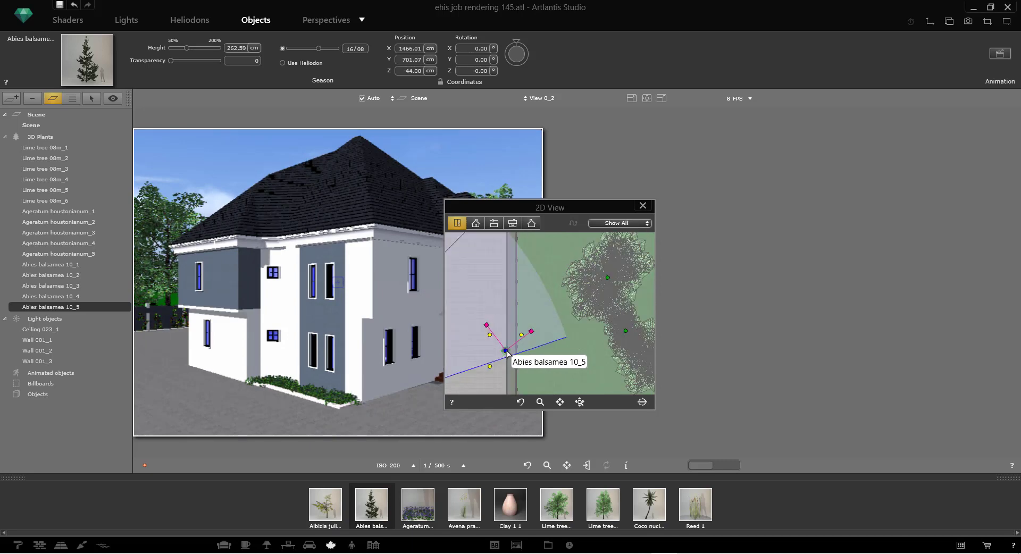
pyautogui.moveTo(511, 354); pyautogui.dragTo(511, 356)
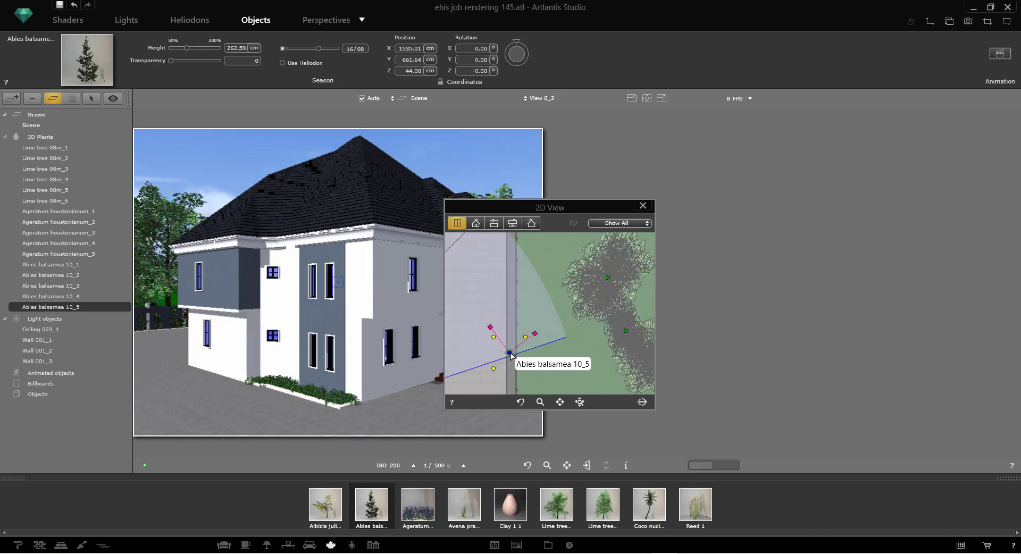
# Duplicate the side fence fir, place the copy at about X 1555, Y 770 cm, and close the 2D View
pyautogui.moveTo(588, 205); pyautogui.dragTo(342, 186)
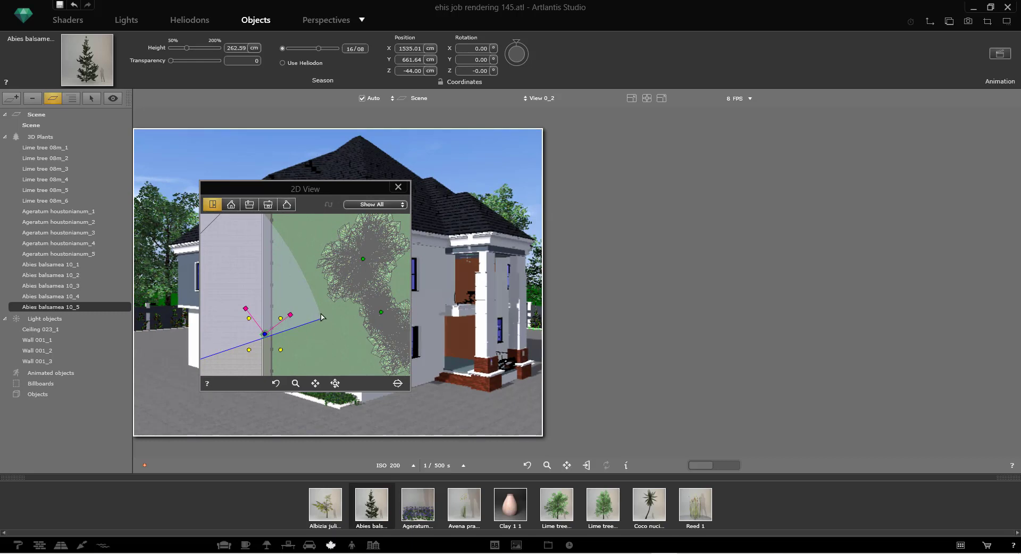
pyautogui.rightClick(267, 334)
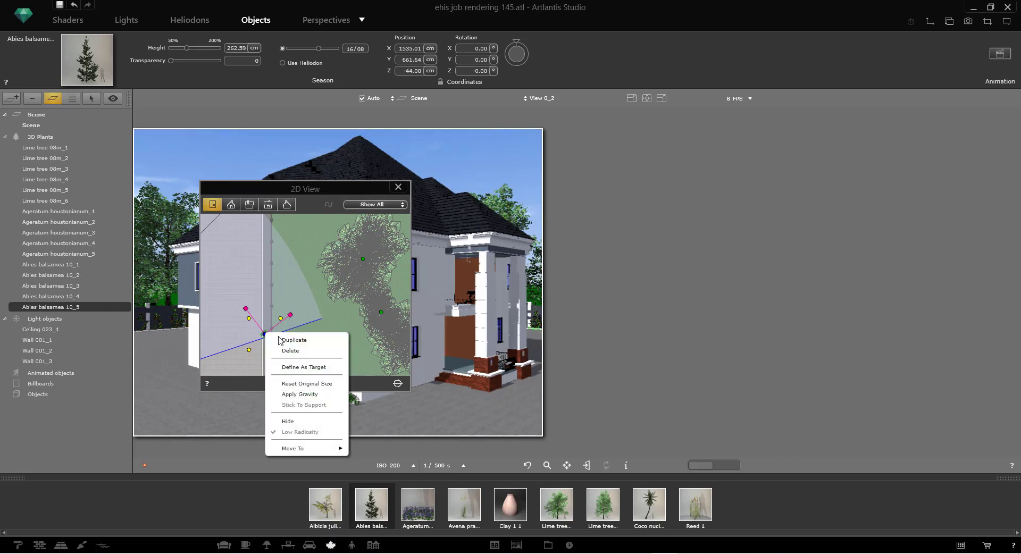
pyautogui.click(278, 339)
pyautogui.moveTo(269, 334); pyautogui.dragTo(269, 328)
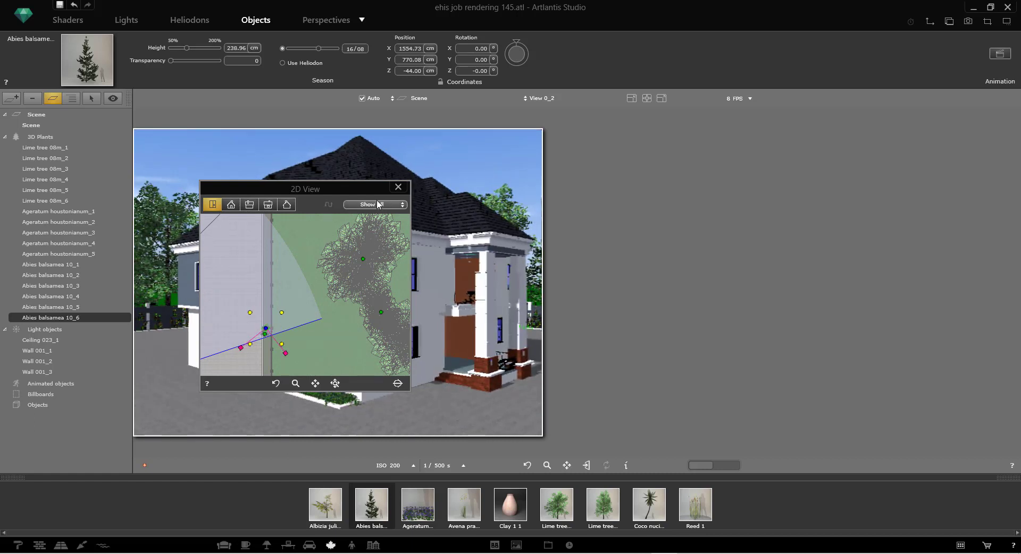
pyautogui.click(397, 187)
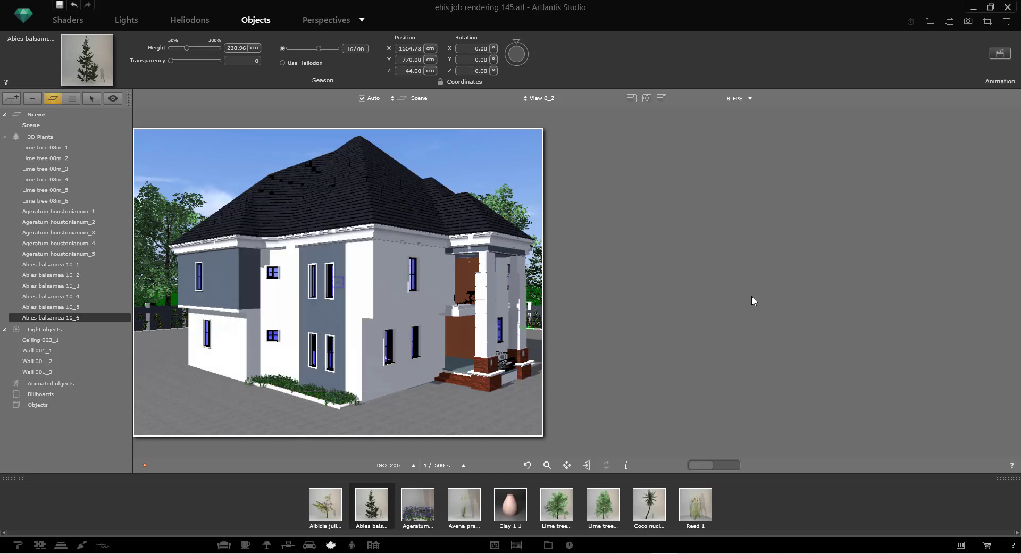
# Check the rendering parameters of perspective View 0_2 and cancel out of them
pyautogui.click(171, 412)
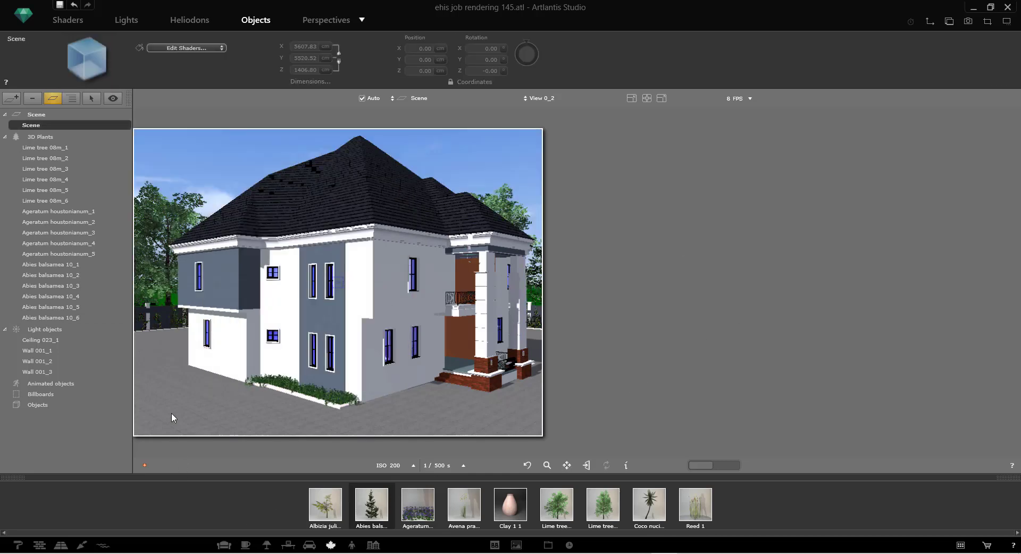
pyautogui.click(58, 20)
pyautogui.click(325, 18)
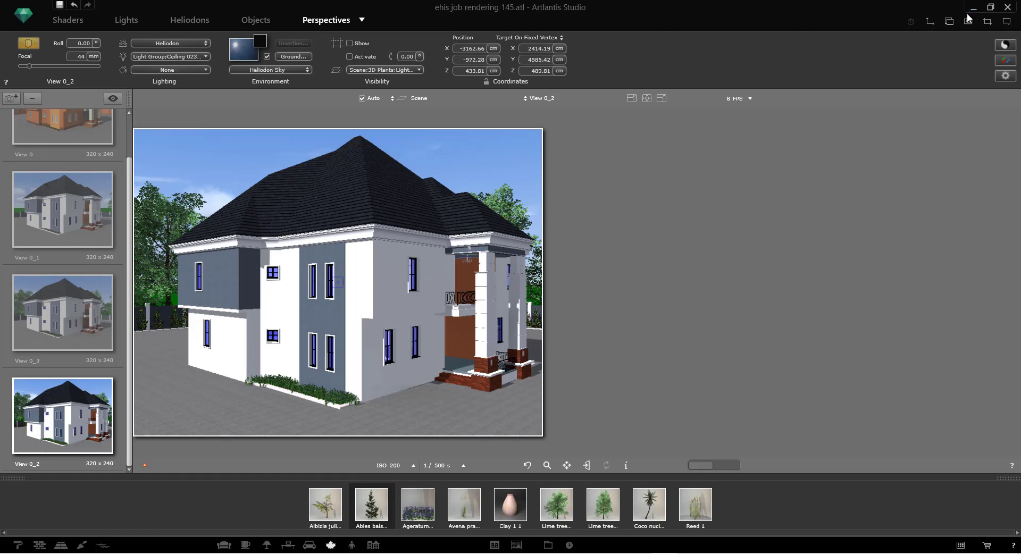
pyautogui.click(1006, 75)
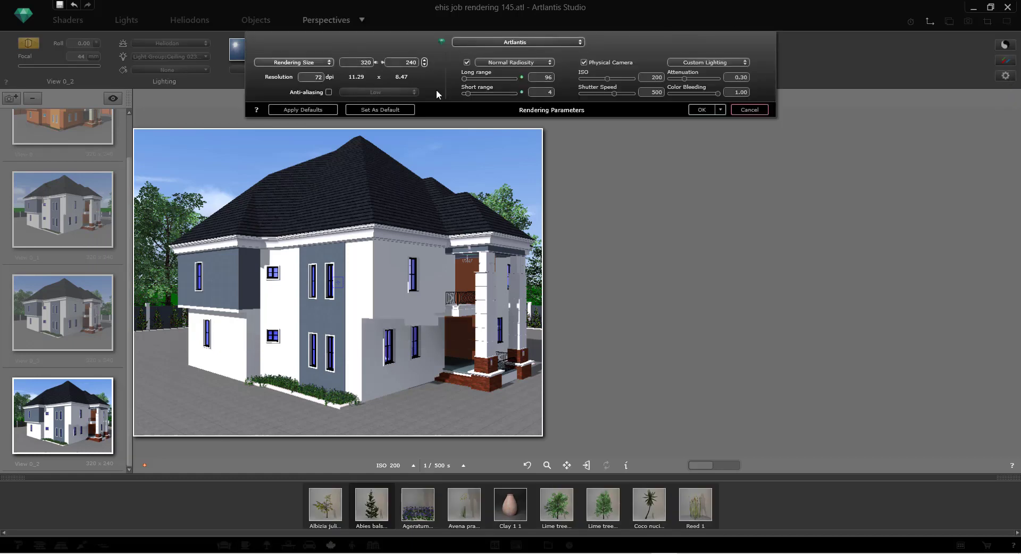
pyautogui.click(750, 110)
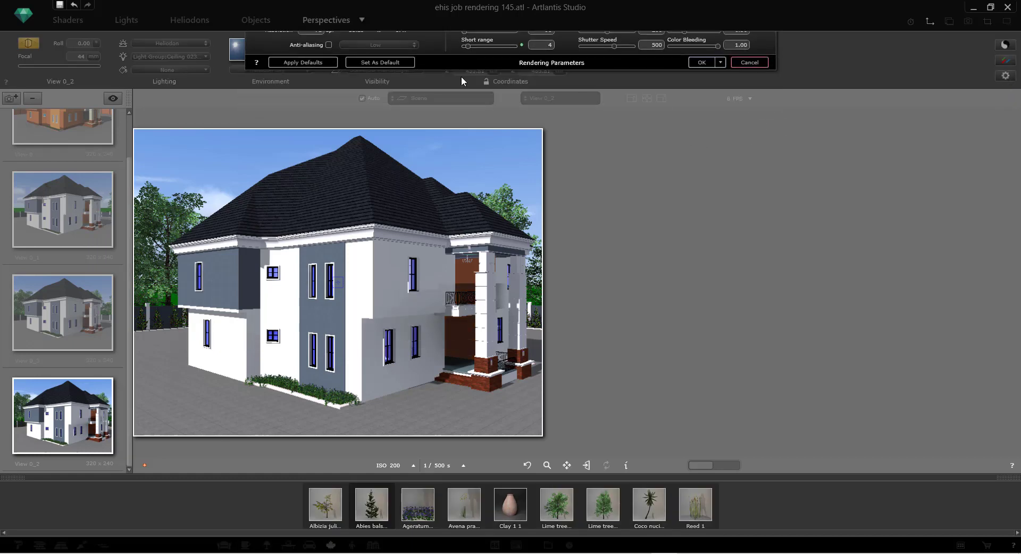